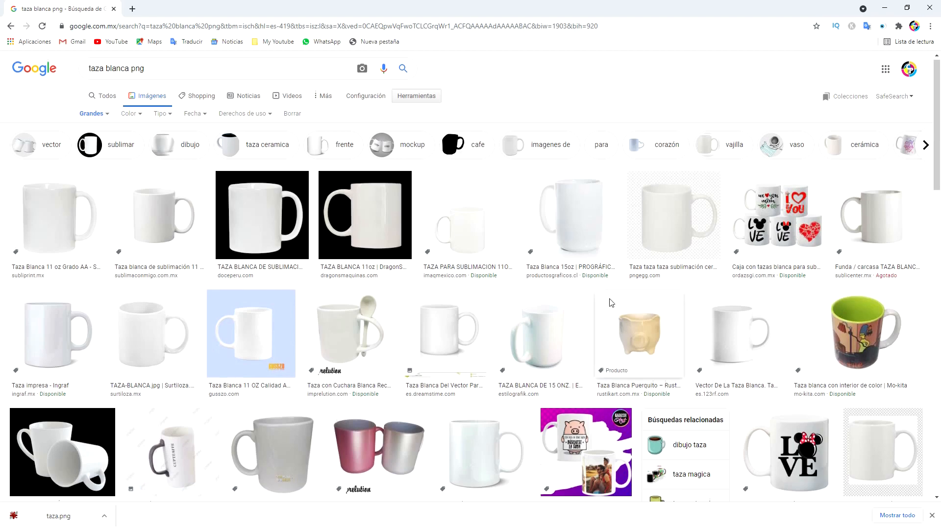
Browse the image search results for a large, clean picture of a blank white mug.
scroll(544, 306, "down", 12)
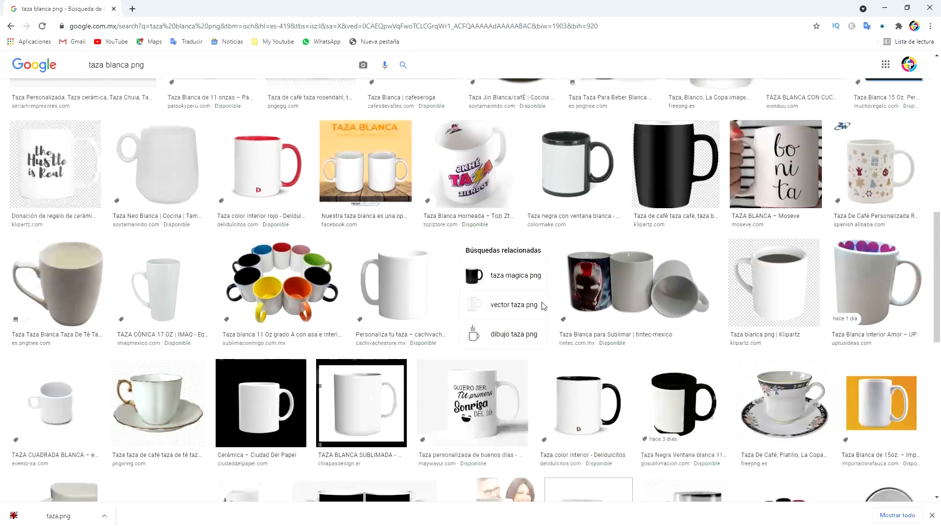
scroll(535, 306, "down", 5)
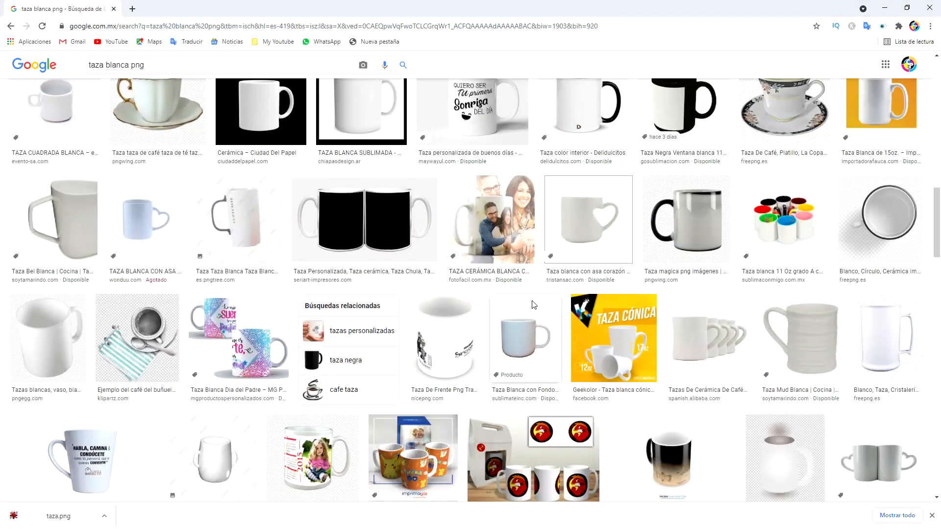
scroll(532, 307, "up", 6)
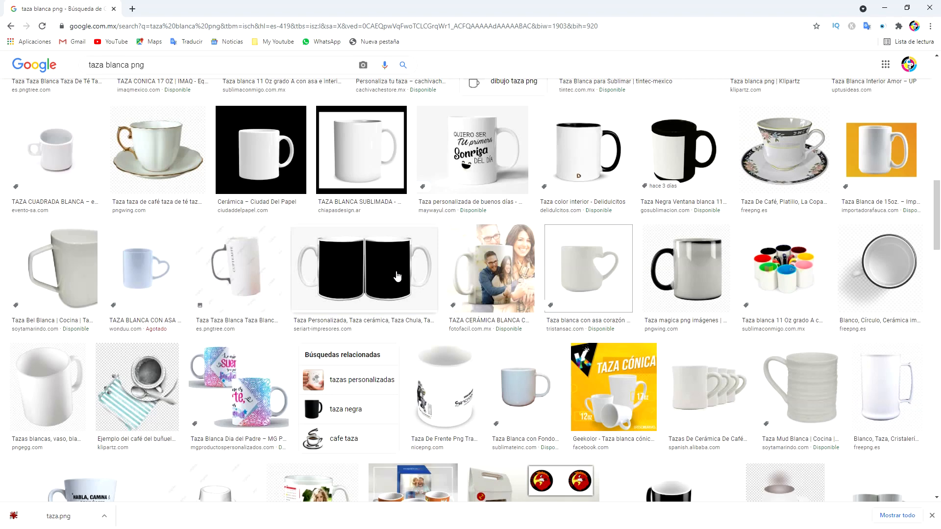
scroll(397, 276, "down", 1)
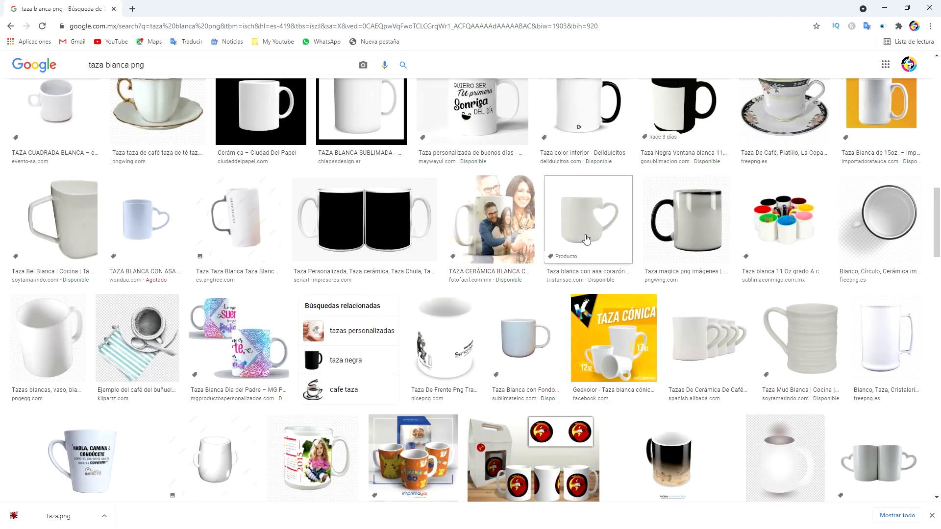
scroll(445, 287, "down", 4)
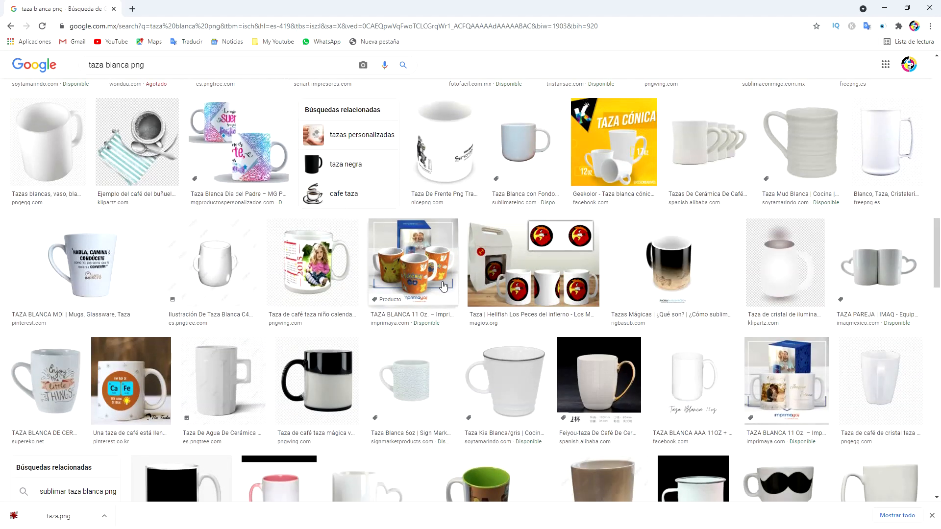
scroll(444, 286, "down", 4)
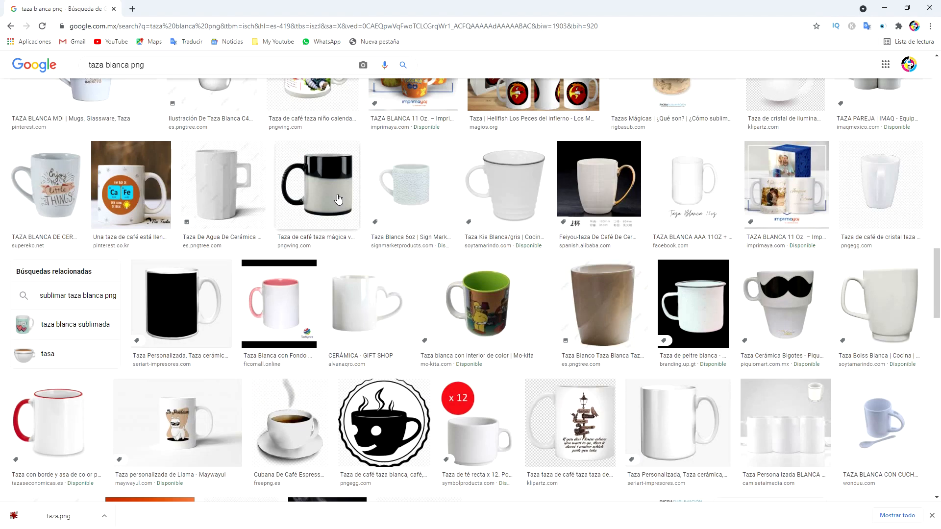
scroll(338, 198, "down", 10)
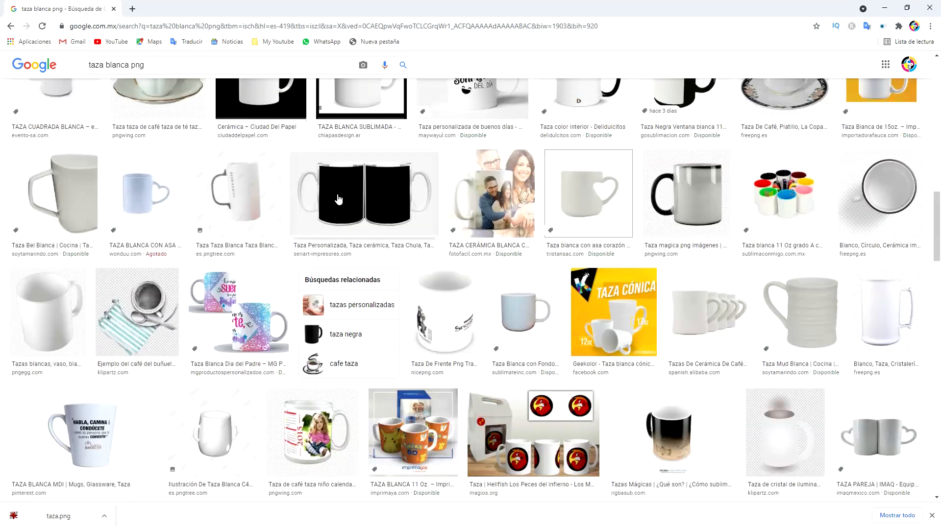
scroll(338, 198, "up", 15)
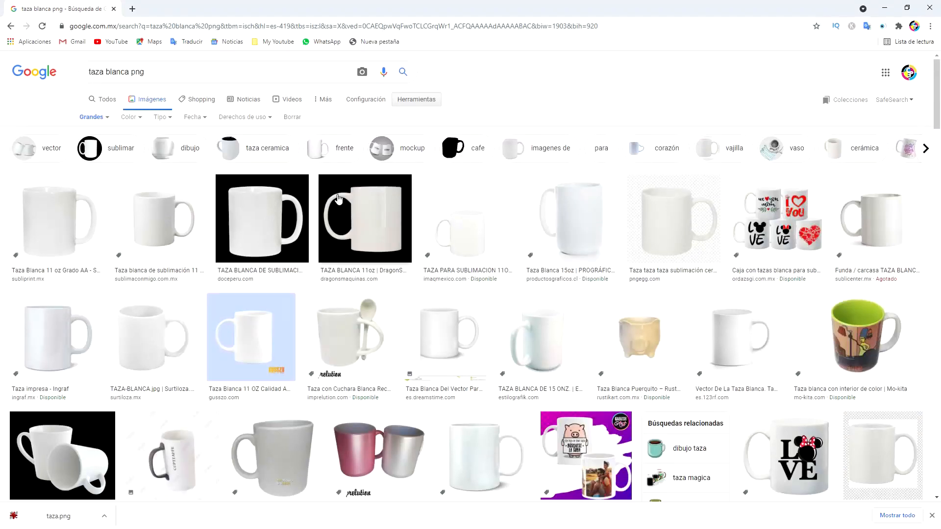
left_click(270, 218)
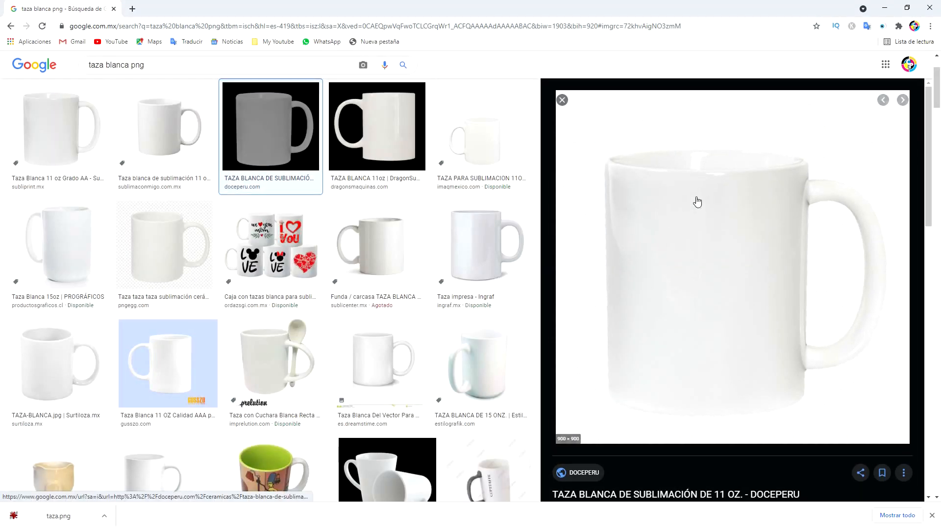
right_click(720, 267)
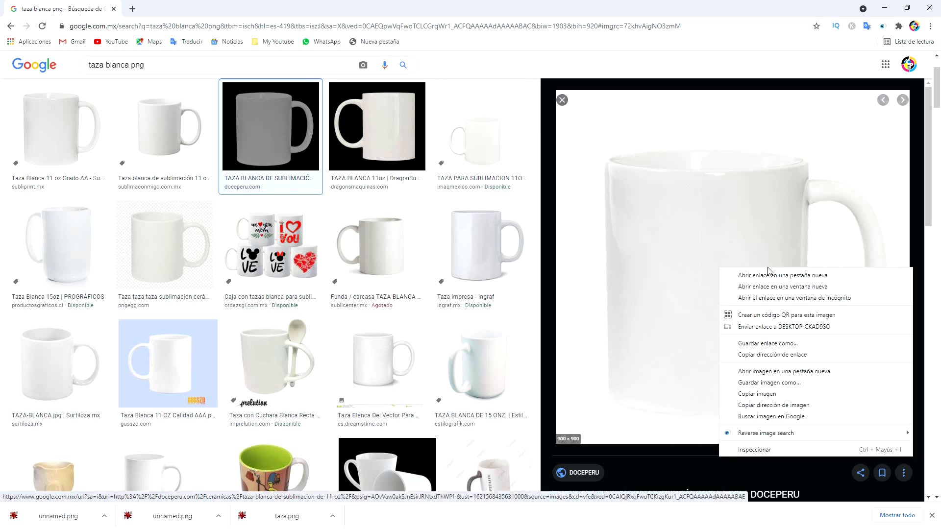
left_click(792, 383)
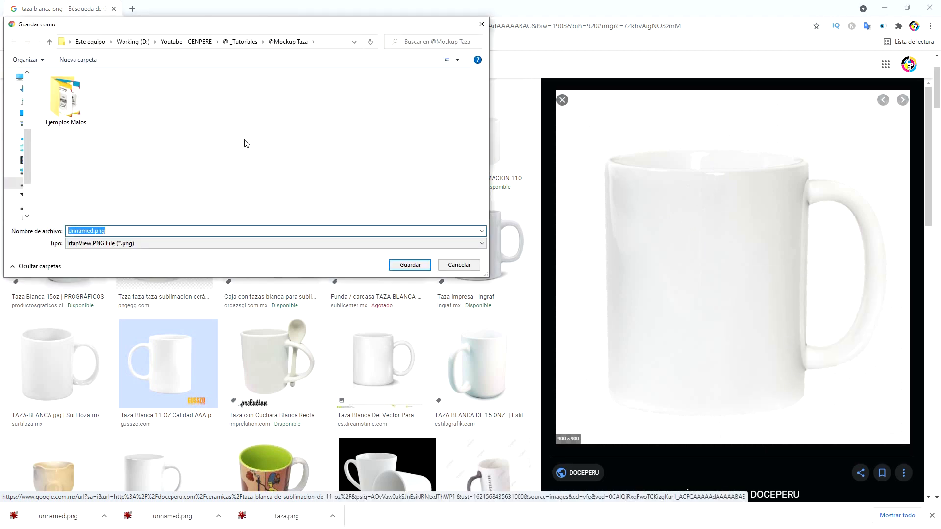
left_click_drag(94, 230, 45, 231)
type("Taza-ORIGINAL")
left_click(412, 264)
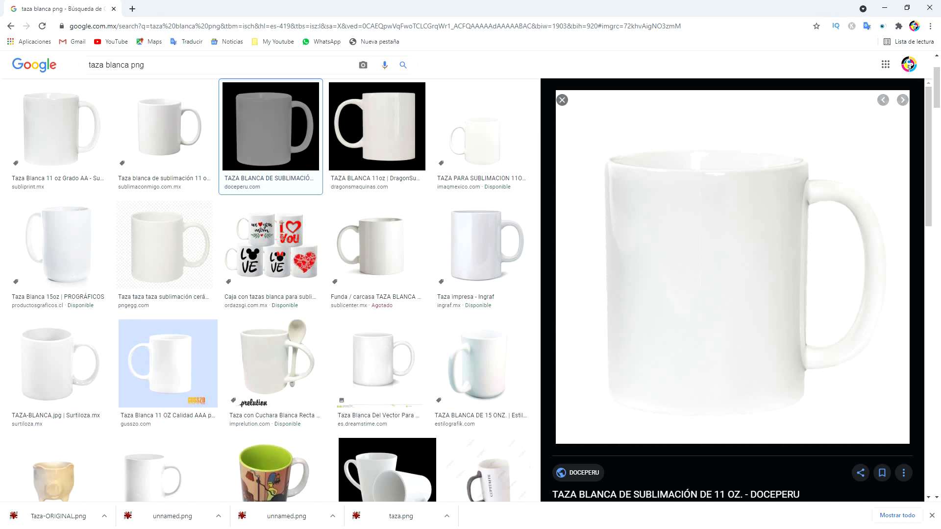
Switch to CorelDRAW and create a new A4 RGB document with the Adobe RGB (1998) profile.
key("alt+Tab")
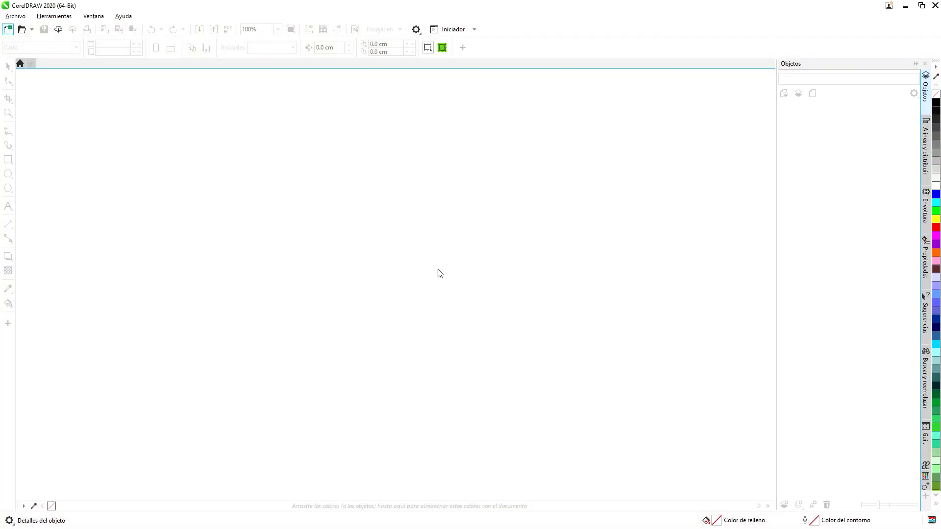
key("ctrl+n")
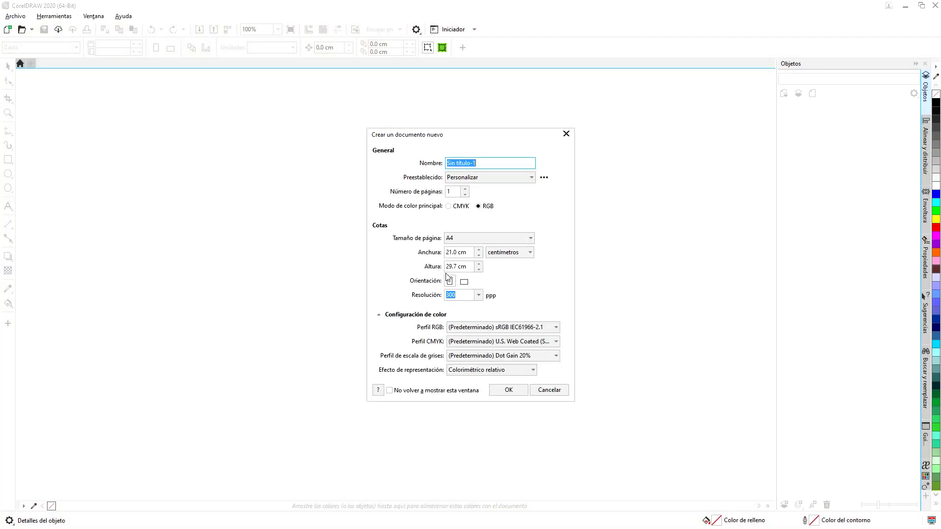
left_click(529, 327)
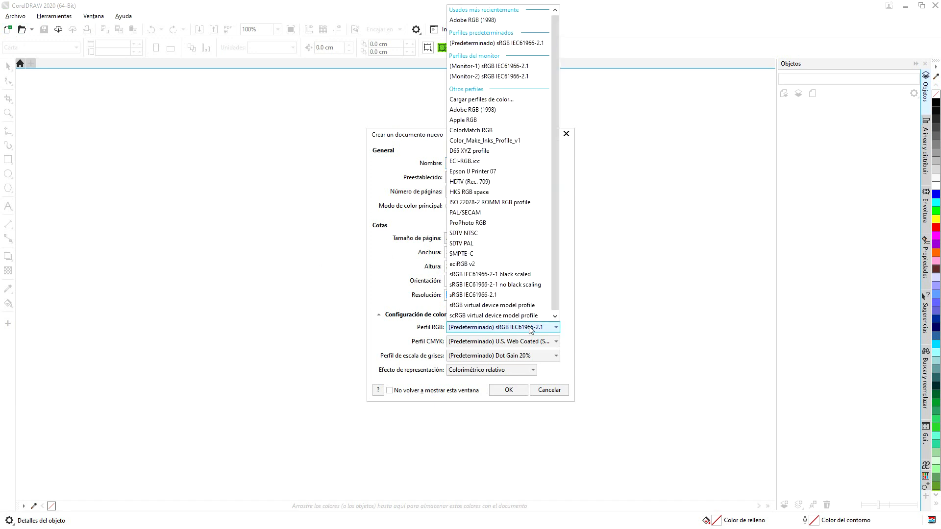
left_click(492, 110)
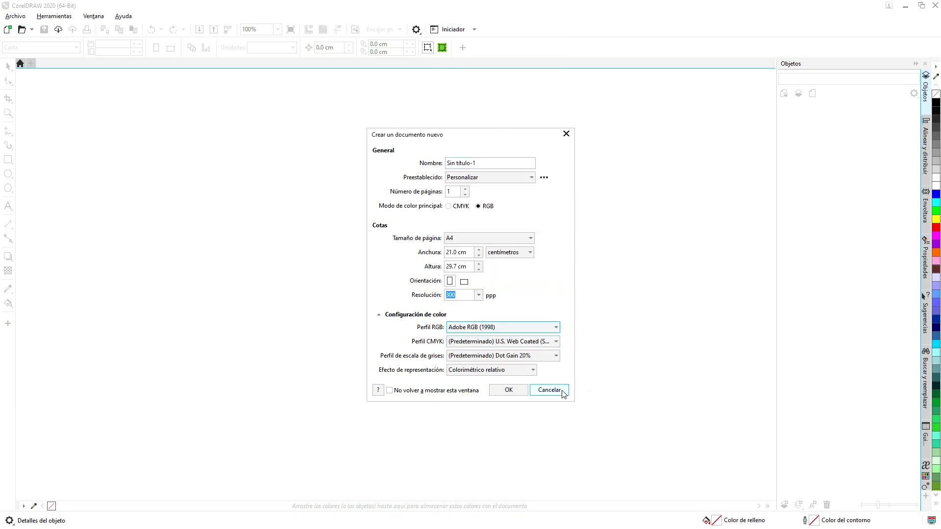
left_click(509, 391)
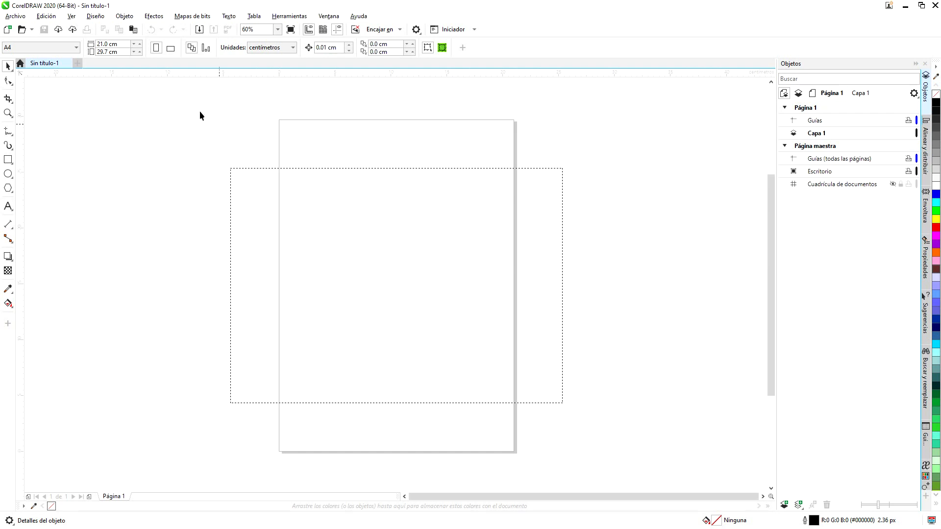
Turn off the display of the page's printable area.
left_click(72, 16)
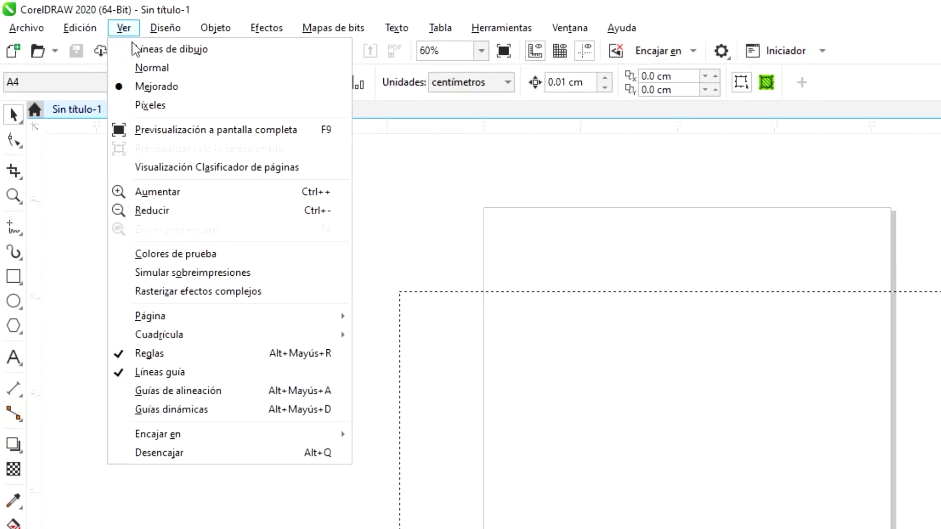
mouse_move(227, 315)
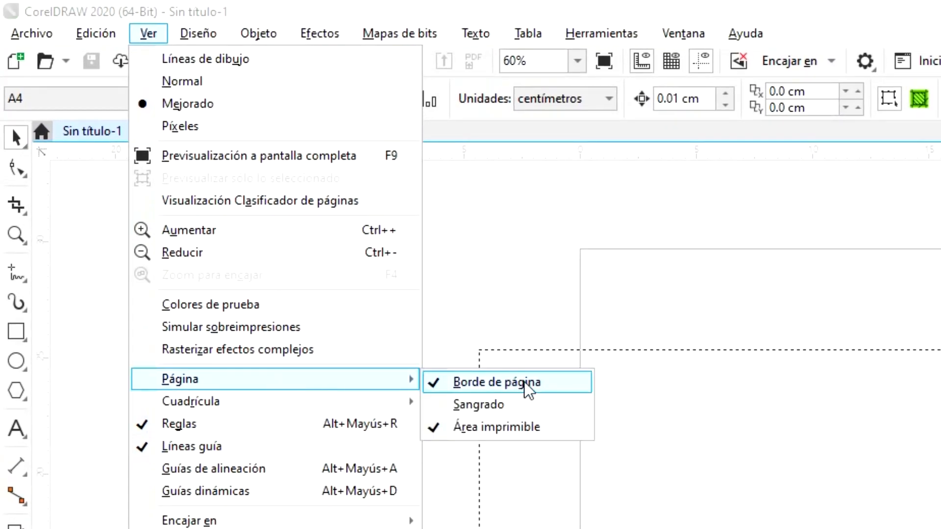
left_click(525, 428)
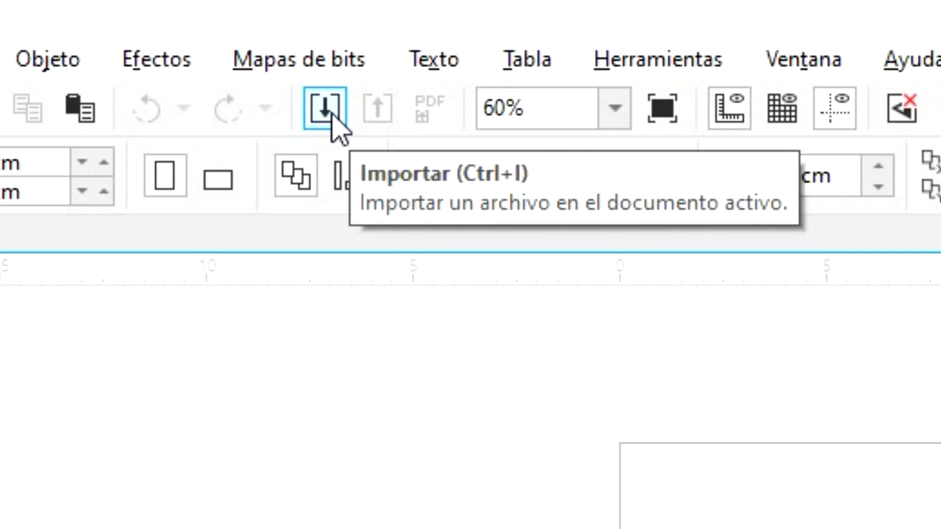
Import Taza-ORIGINAL.png at its original size and centre it on the page.
left_click(333, 115)
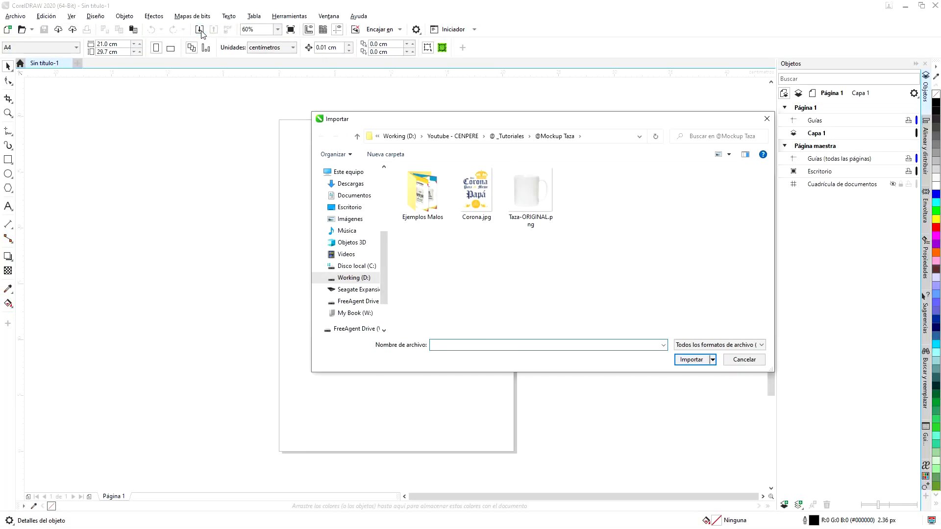
left_click(539, 186)
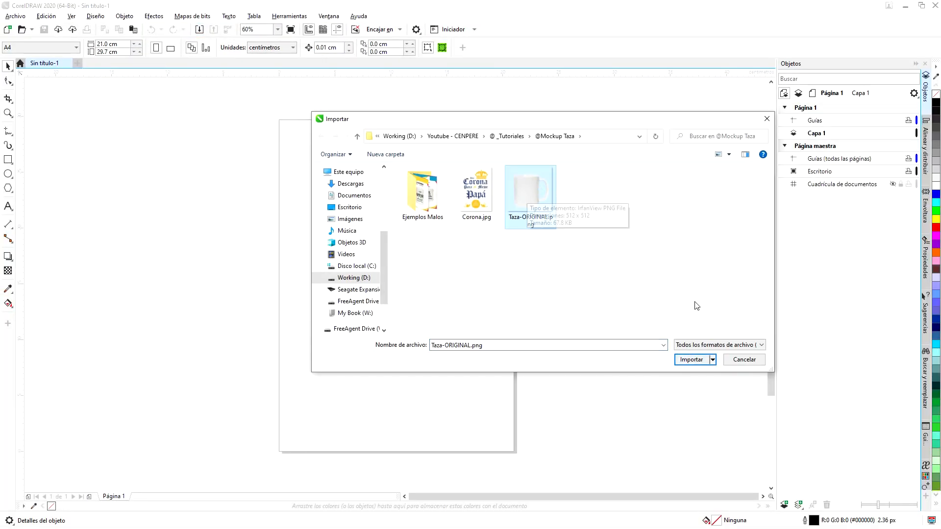
left_click(685, 359)
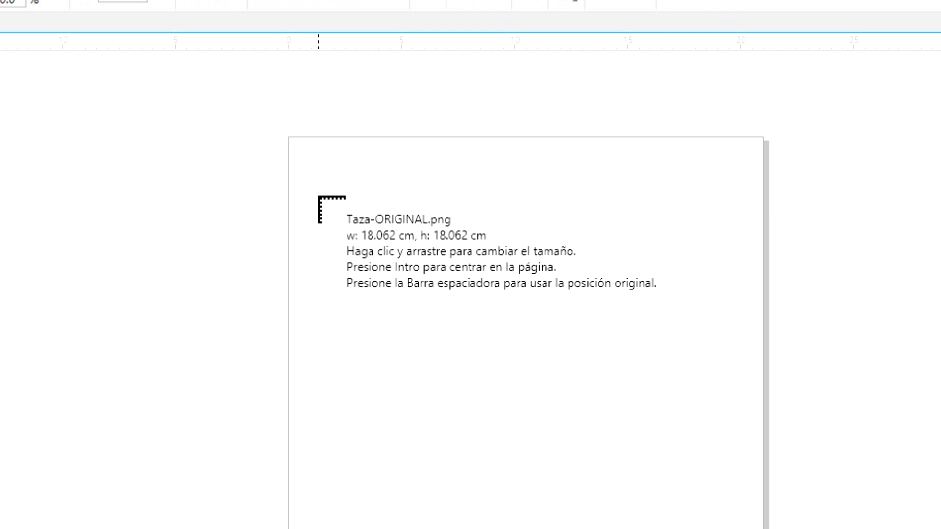
left_click(319, 197)
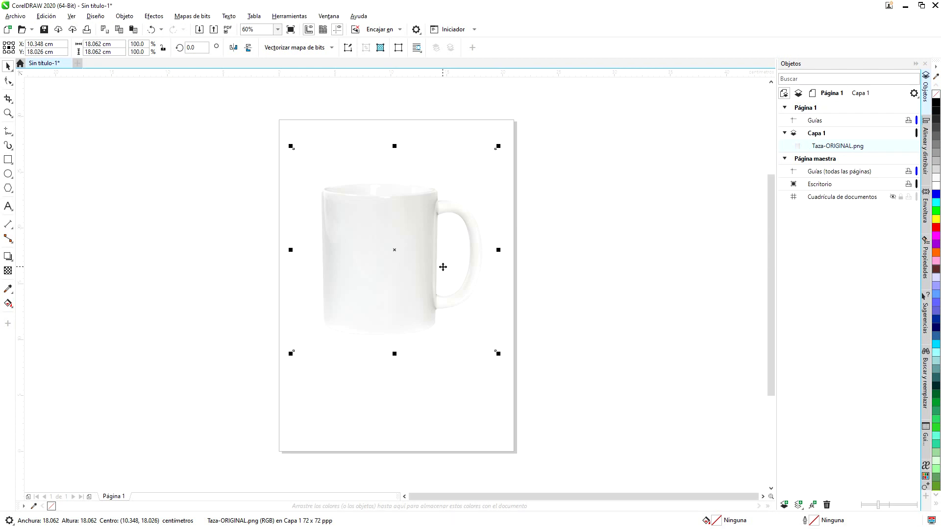
key("p")
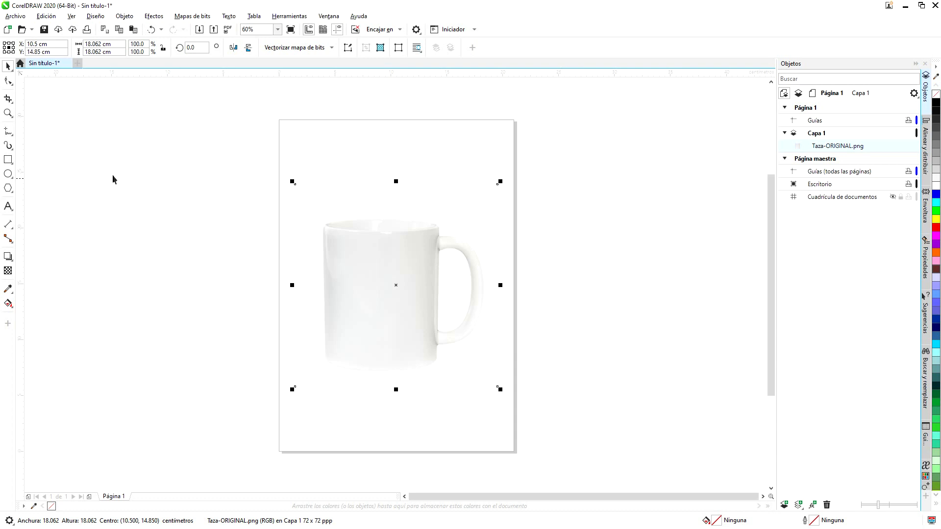
Draw a rectangle about 43 x 31 cm covering the page and the mug, and centre it on the page.
left_click(8, 160)
left_click_drag(182, 115, 665, 460)
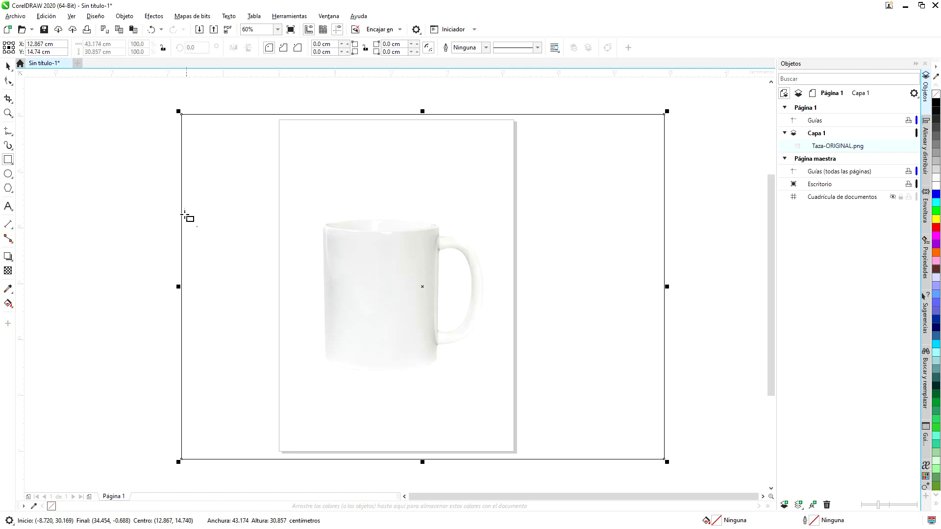
left_click(8, 65)
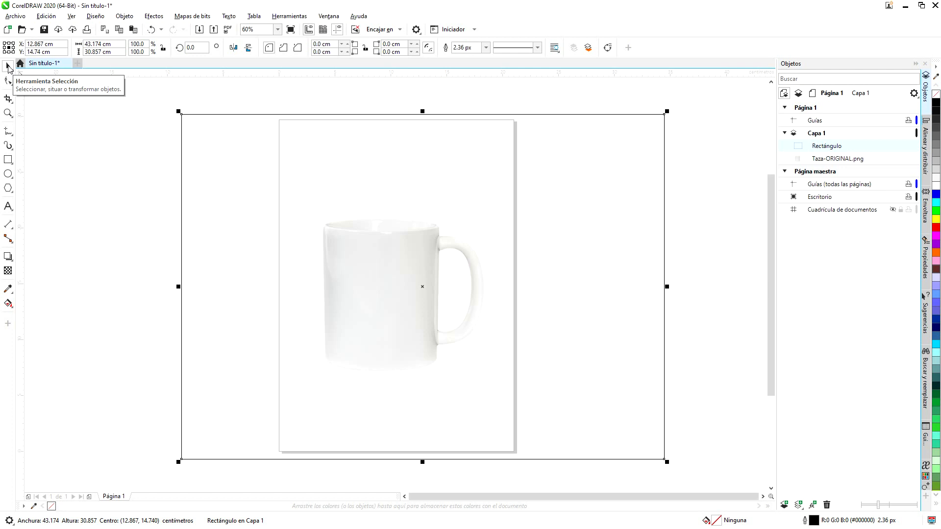
key("p")
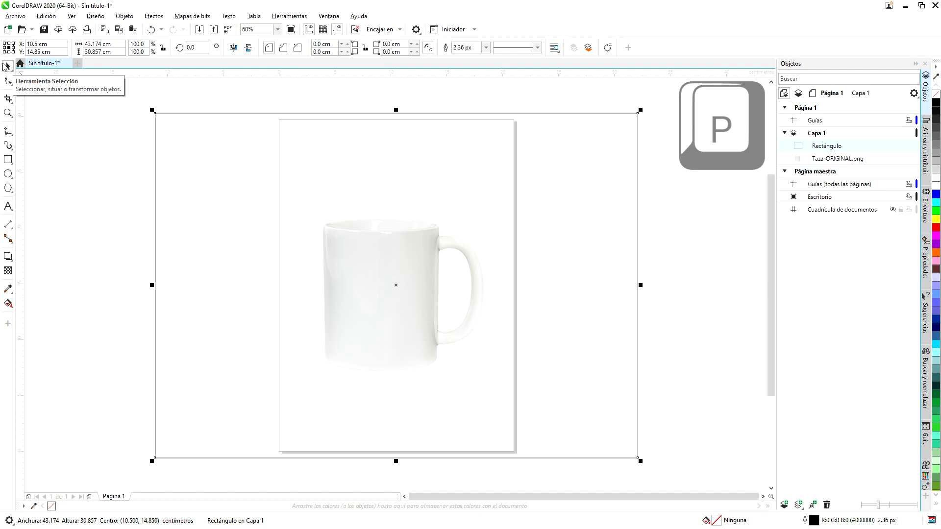
Fill the rectangle with purple (#9900CC) and send it to the back of the page, behind the mug.
left_click(936, 248)
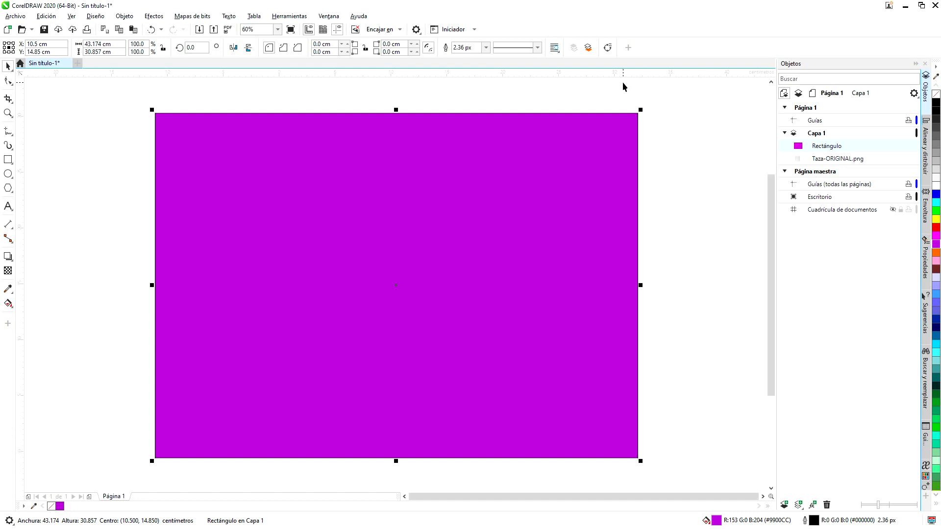
right_click(582, 148)
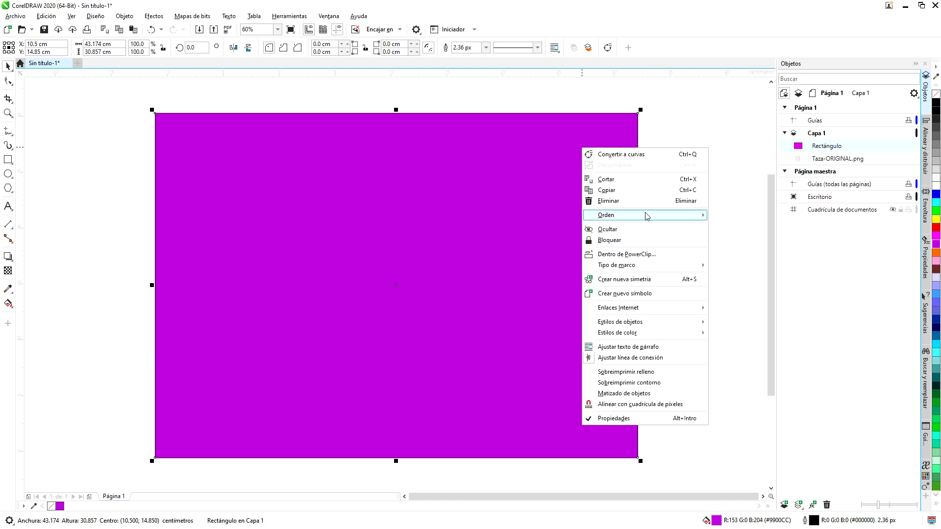
mouse_move(658, 222)
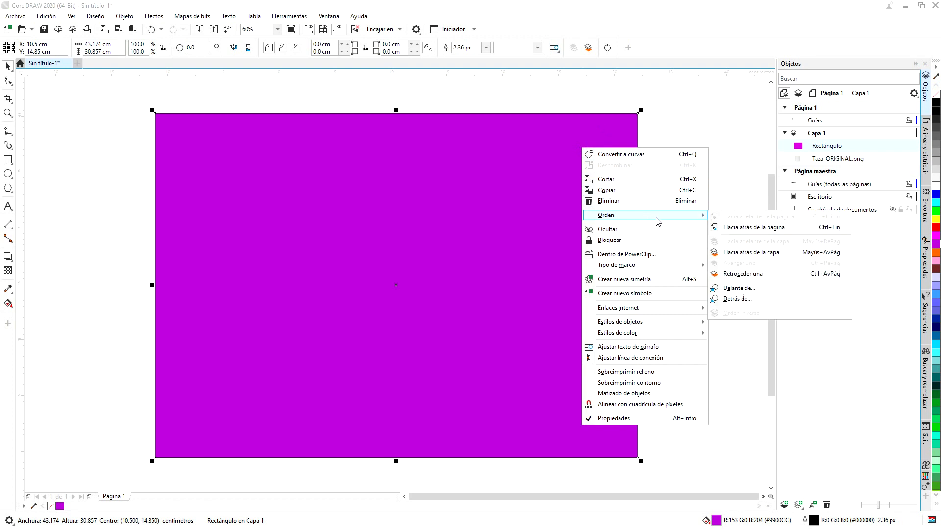
left_click(772, 229)
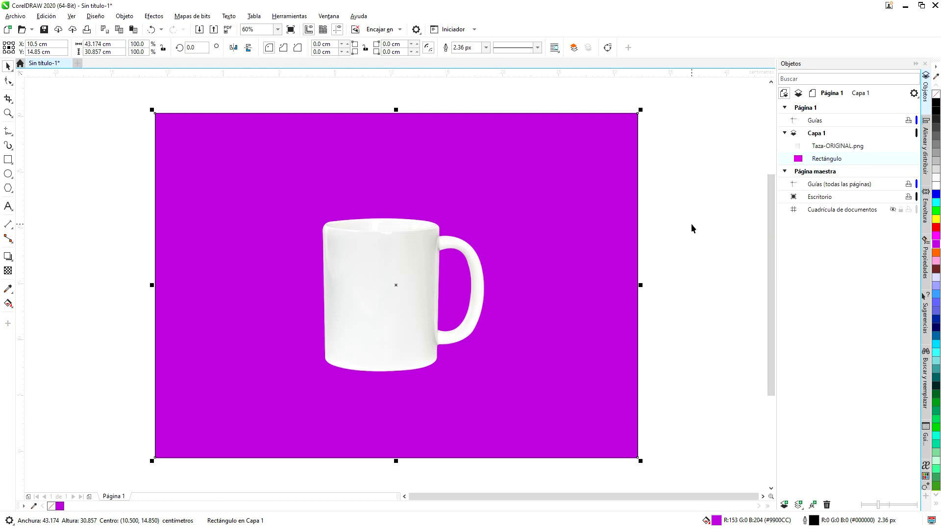
Lock the purple background rectangle and select the mug image with a selection box around it.
right_click(577, 142)
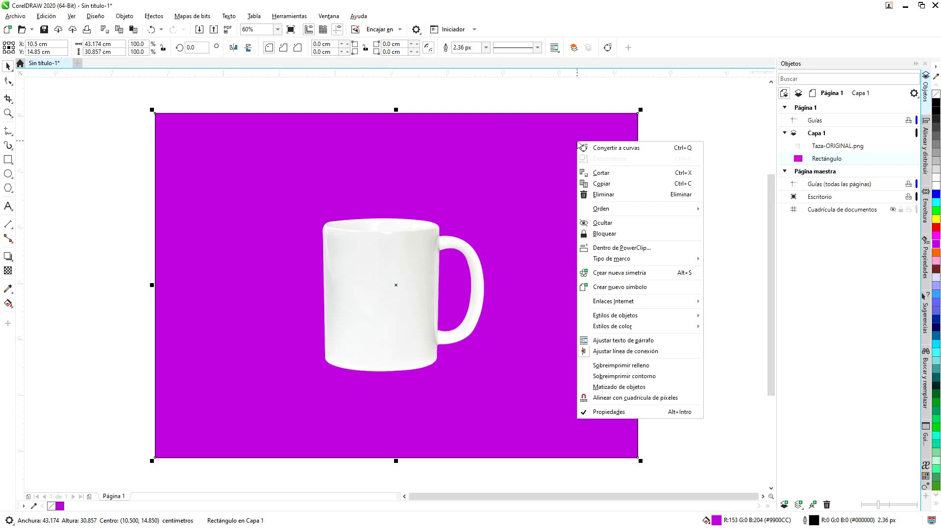
left_click(620, 236)
left_click(619, 234)
left_click(719, 179)
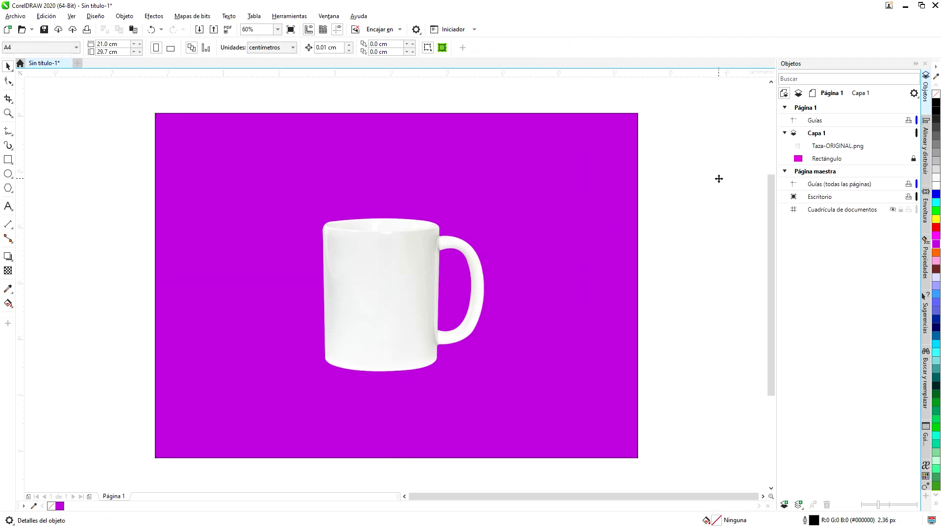
left_click_drag(567, 134, 212, 410)
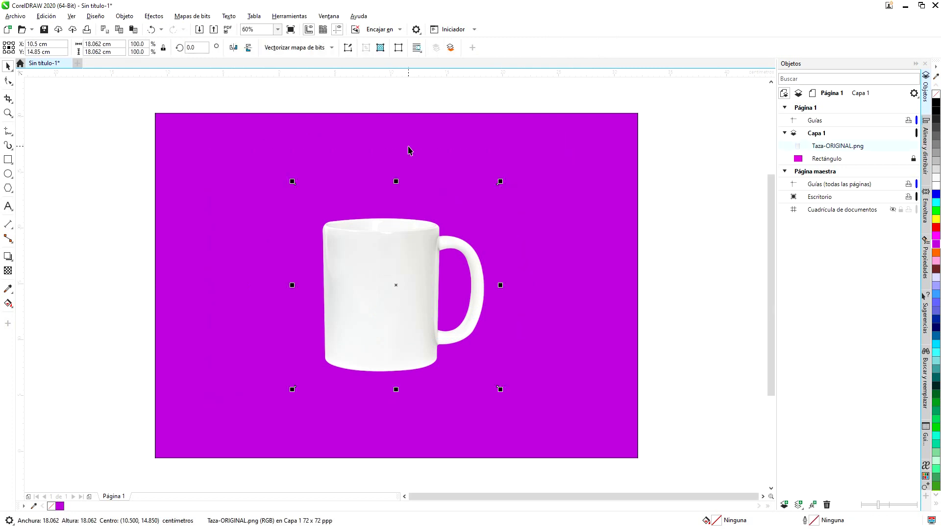
left_click(516, 216)
left_click_drag(536, 140, 280, 416)
Start a Bézier outline at the mug body's bottom-left corner, with straight segments up the side, across the rim and down to the handle's upper joint.
scroll(421, 258, "up", 3)
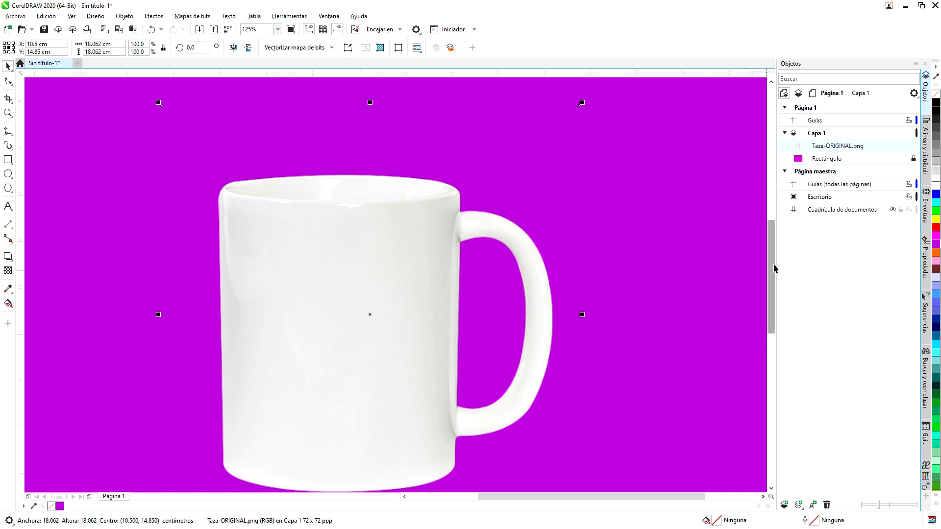
left_click_drag(774, 264, 777, 282)
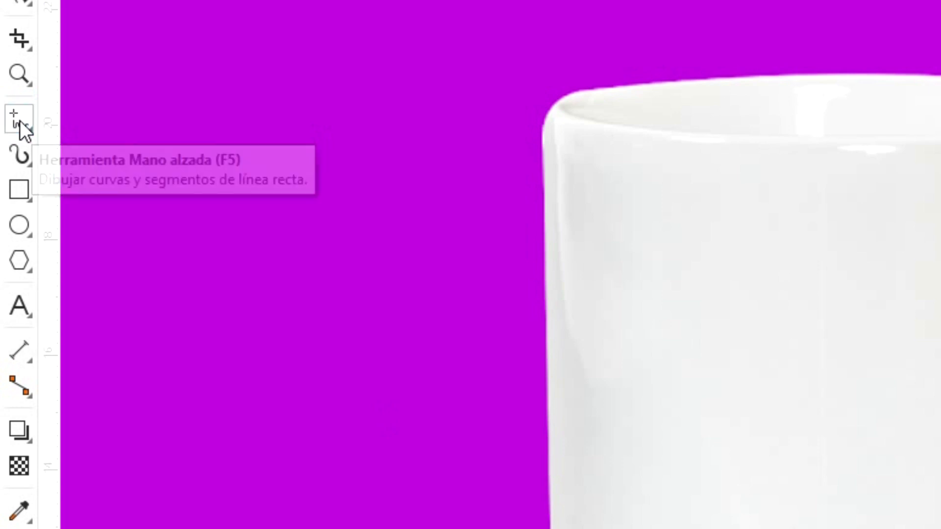
left_click(9, 132)
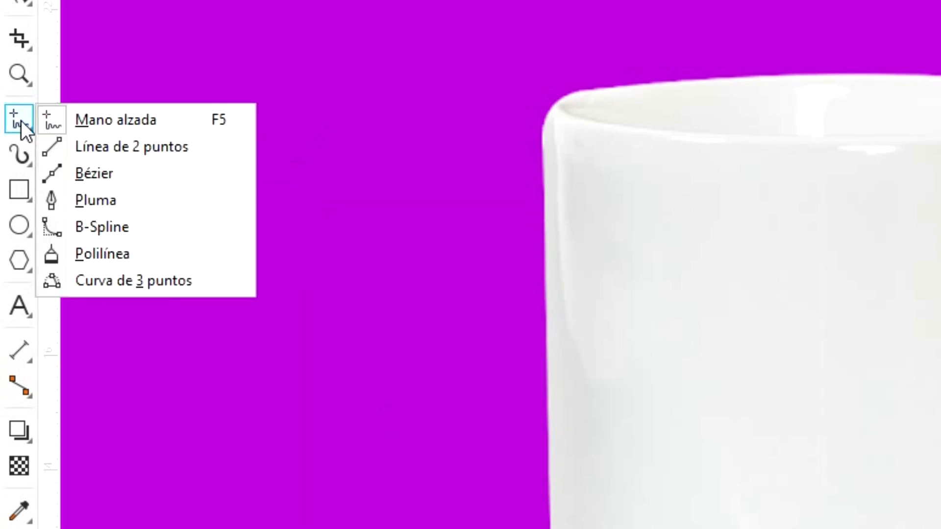
left_click(161, 172)
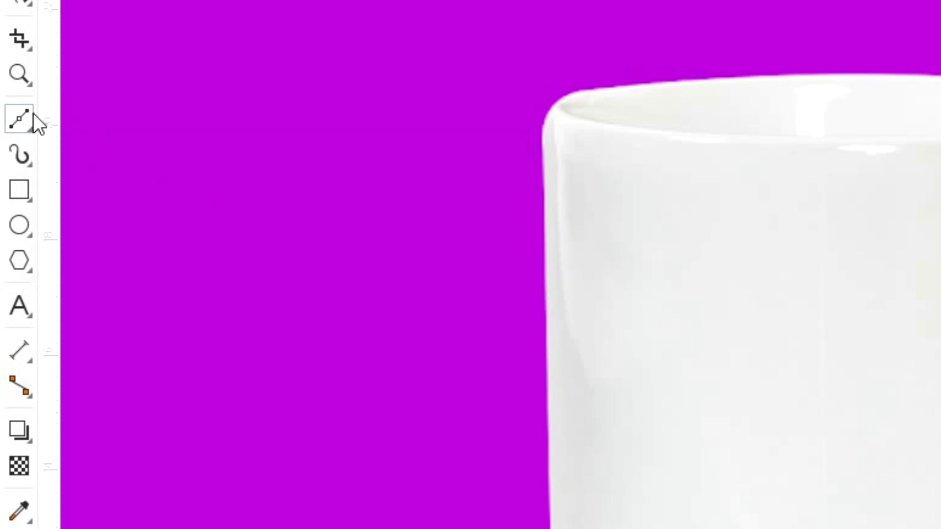
left_click(29, 129)
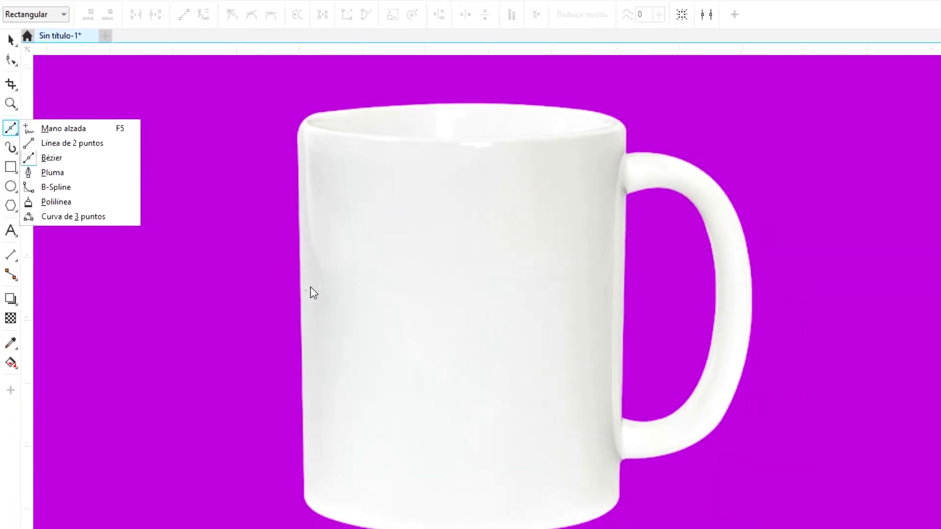
left_click(454, 487)
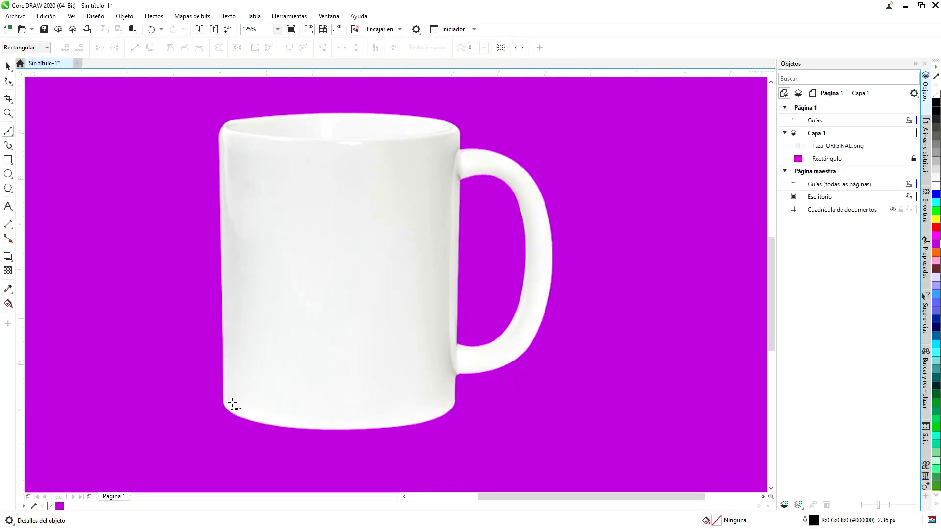
left_click(223, 403)
left_click(218, 142)
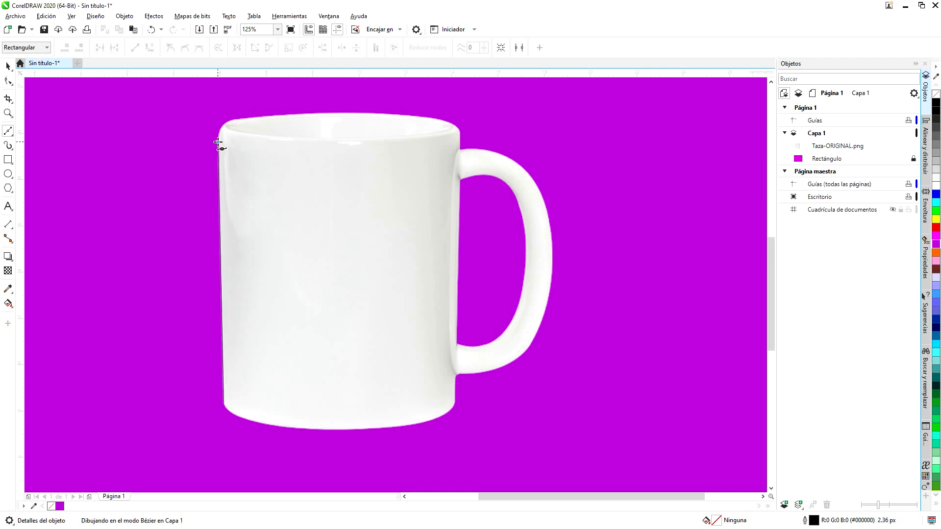
left_click(236, 119)
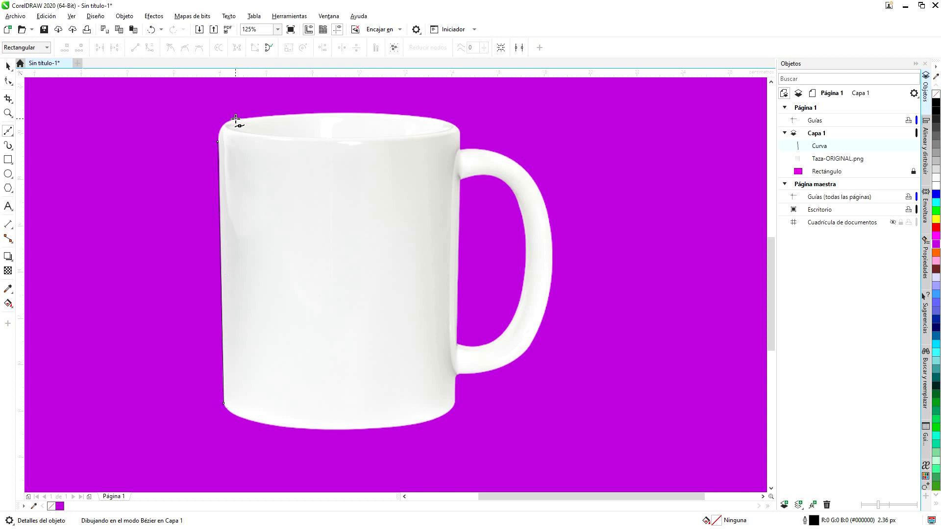
left_click(456, 124)
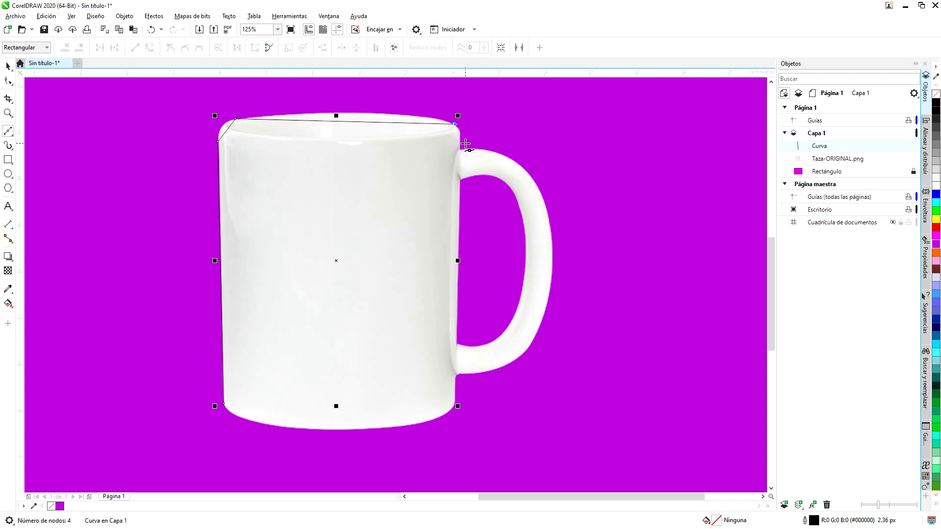
left_click(461, 149)
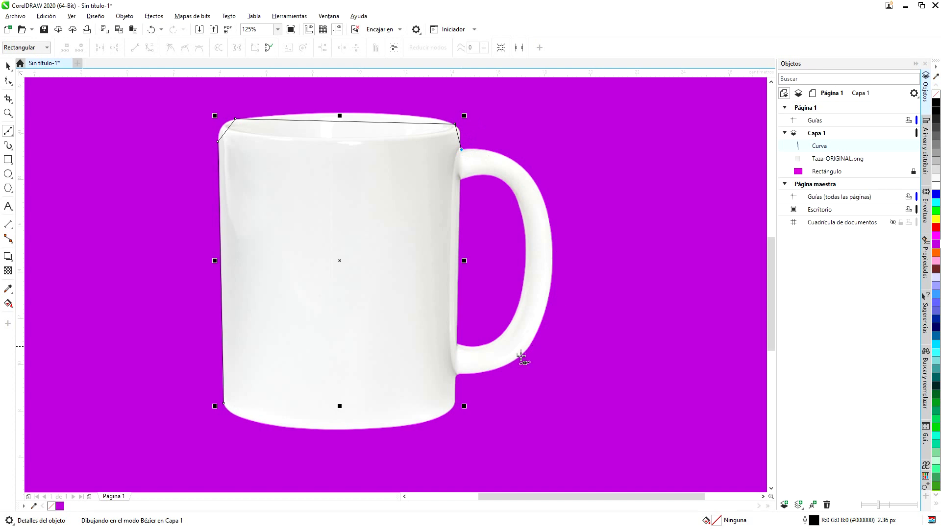
Continue the Bézier outline roughly around the handle's outer side to the mug's bottom-right corner and close it at the starting node.
left_click(513, 161)
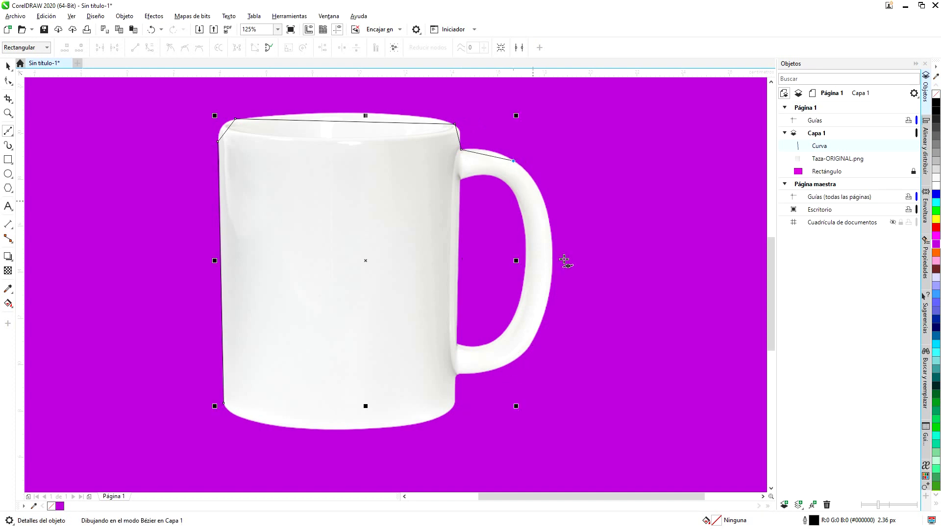
left_click(529, 351)
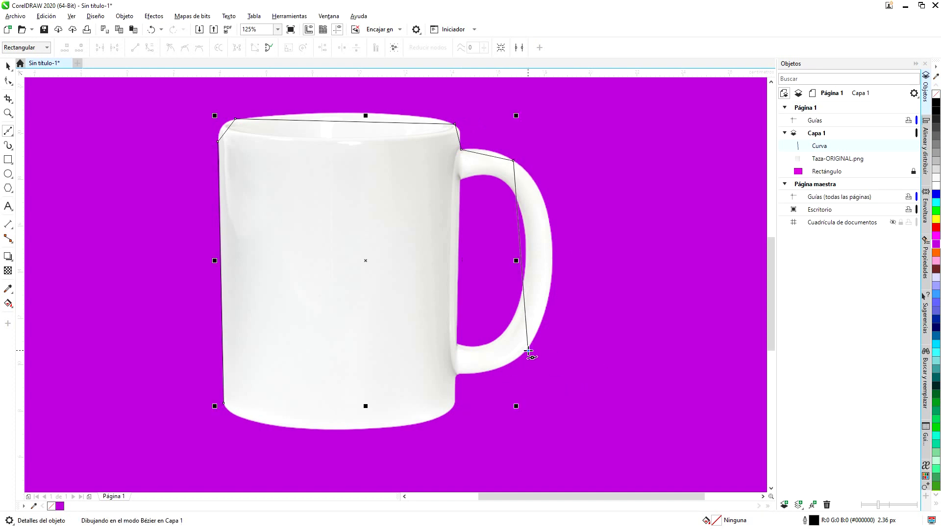
left_click(457, 376)
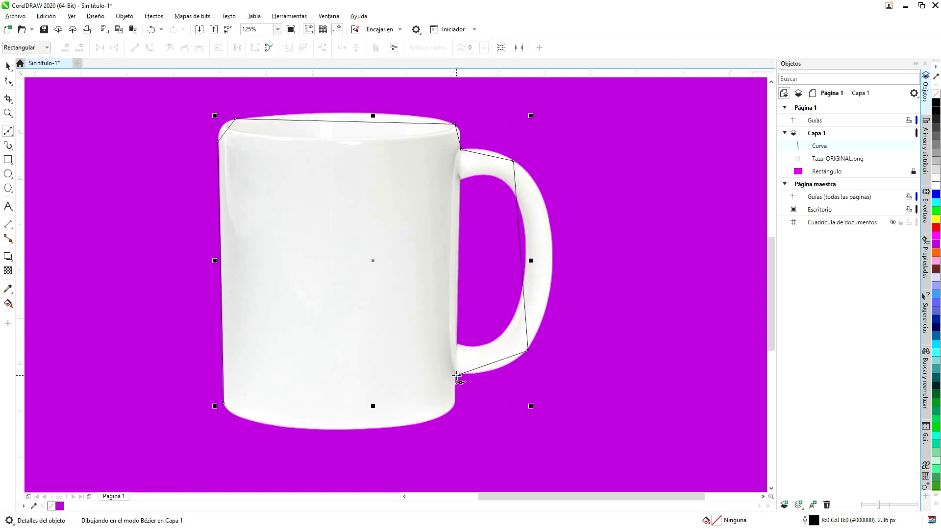
left_click(457, 403)
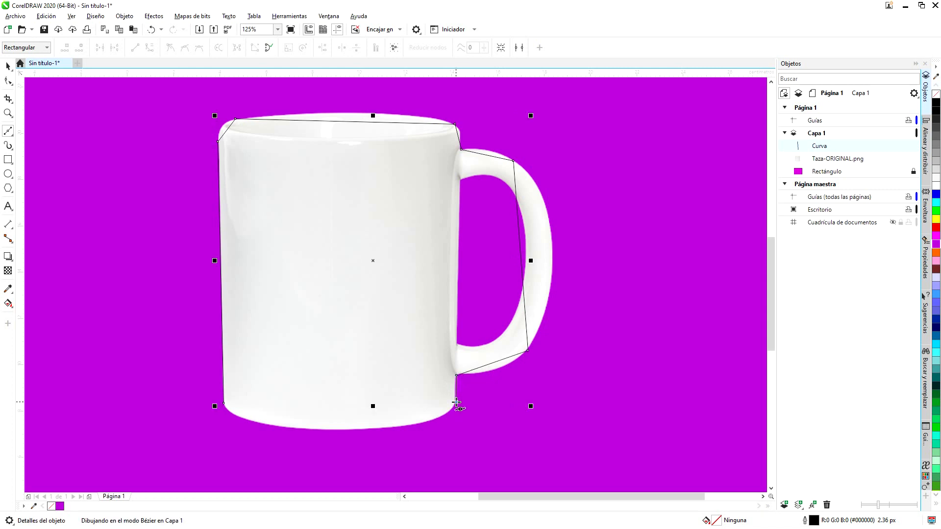
left_click(223, 403)
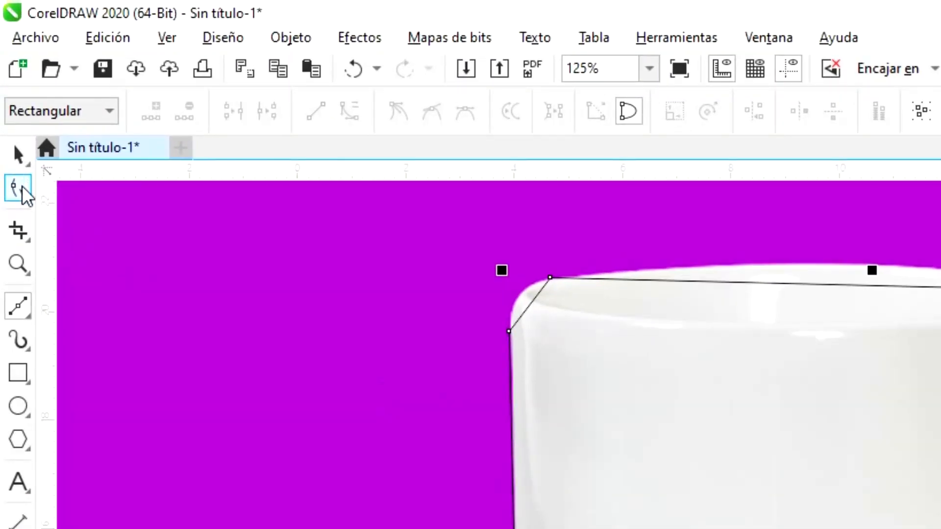
Select all nodes of the mug outline with the Shape tool and convert its segments to curves.
left_click(19, 188)
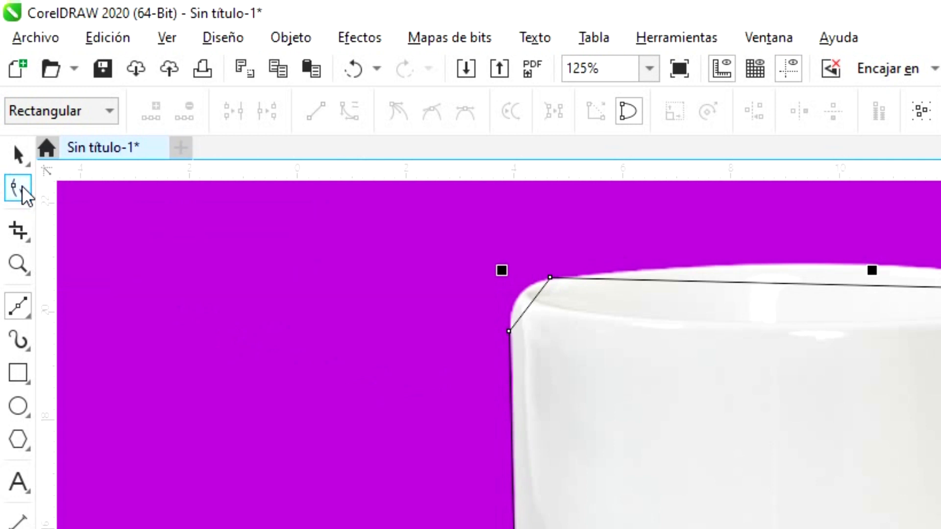
left_click(551, 278)
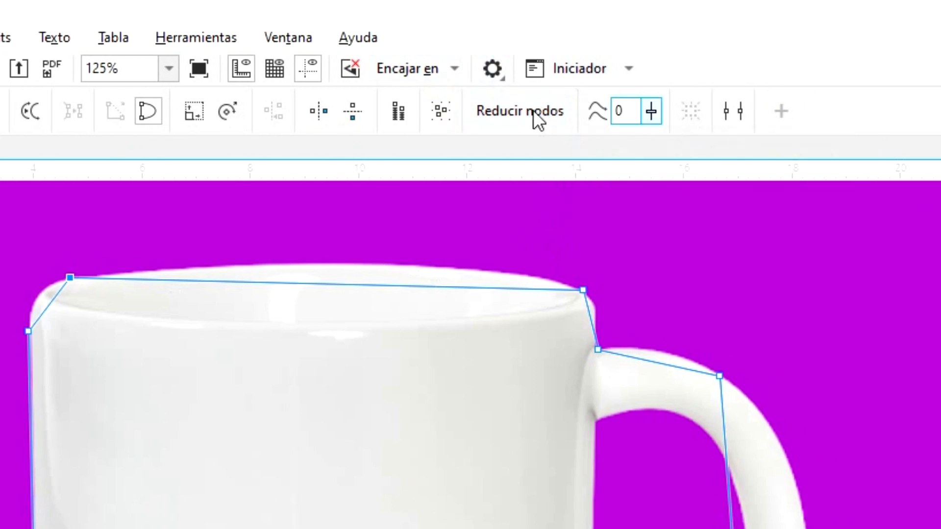
left_click(445, 109)
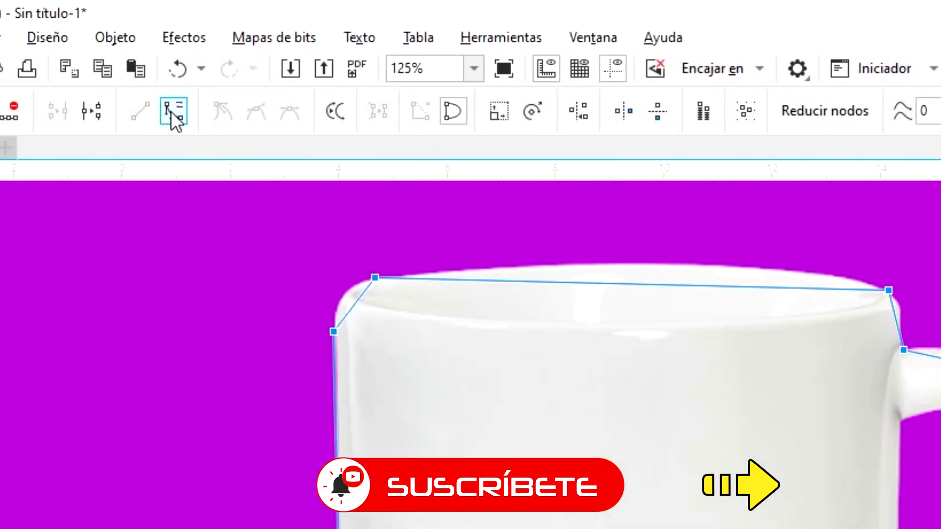
left_click(170, 111)
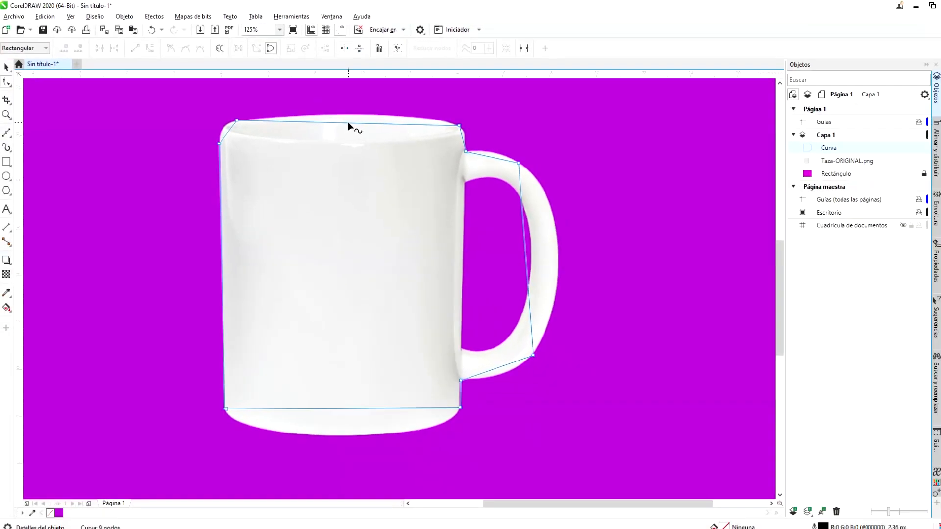
Bend the outline's top segment and its upper-left corner segment to follow the mug's rounded rim.
scroll(338, 115, "up", 2)
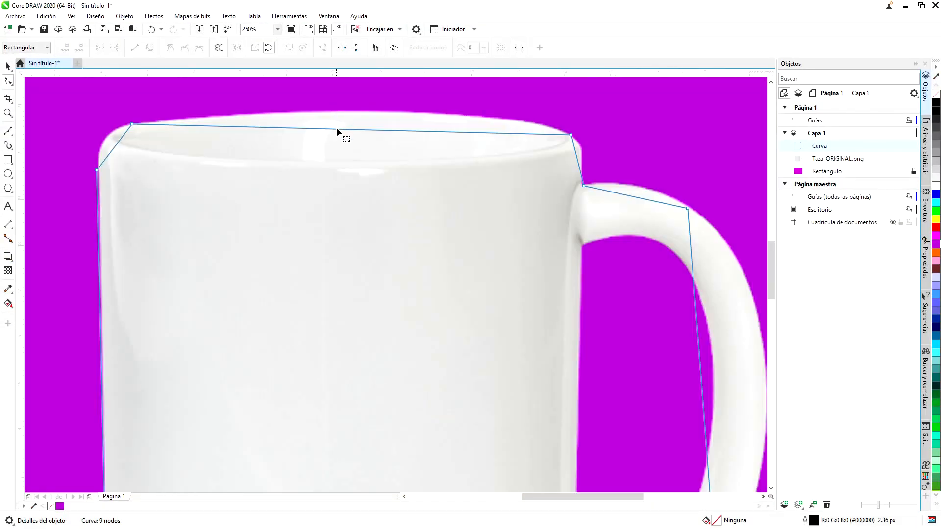
left_click_drag(337, 127, 393, 111)
left_click(572, 136)
left_click_drag(571, 135, 528, 114)
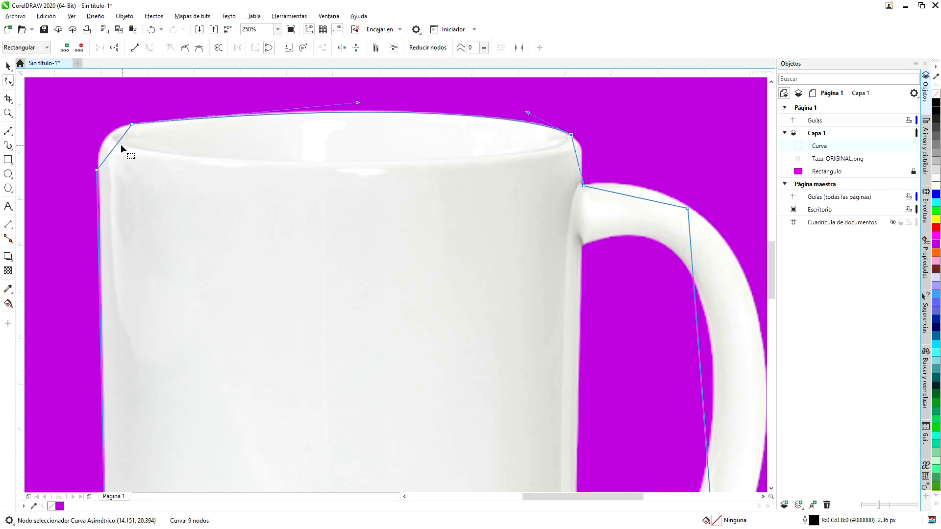
left_click_drag(116, 144, 106, 137)
scroll(95, 164, "up", 2)
left_click_drag(103, 185, 110, 178)
Bend the outline's bottom segment and adjust its control handles so that it follows the mug's curved base.
scroll(172, 173, "down", 3)
scroll(174, 456, "up", 2)
left_click_drag(416, 398, 417, 452)
left_click(638, 398)
left_click_drag(483, 470, 608, 466)
left_click_drag(325, 466, 196, 471)
left_click_drag(608, 466, 620, 472)
scroll(648, 366, "up", 2)
left_click_drag(613, 288, 604, 282)
scroll(608, 279, "down", 2)
scroll(612, 328, "up", 2)
scroll(613, 252, "down", 4)
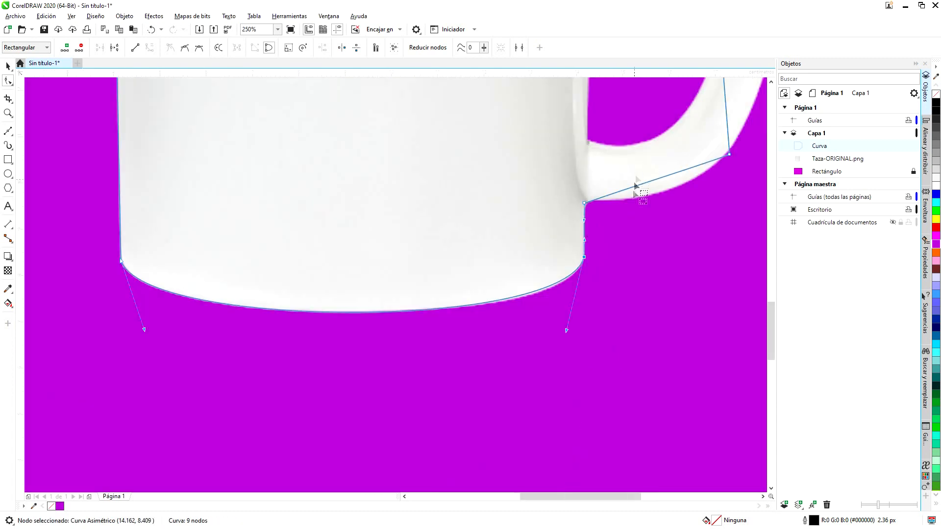
Bend the long handle segment out to the handle's outer edge and add a node at its widest point.
scroll(664, 139, "up", 1)
scroll(661, 157, "down", 2)
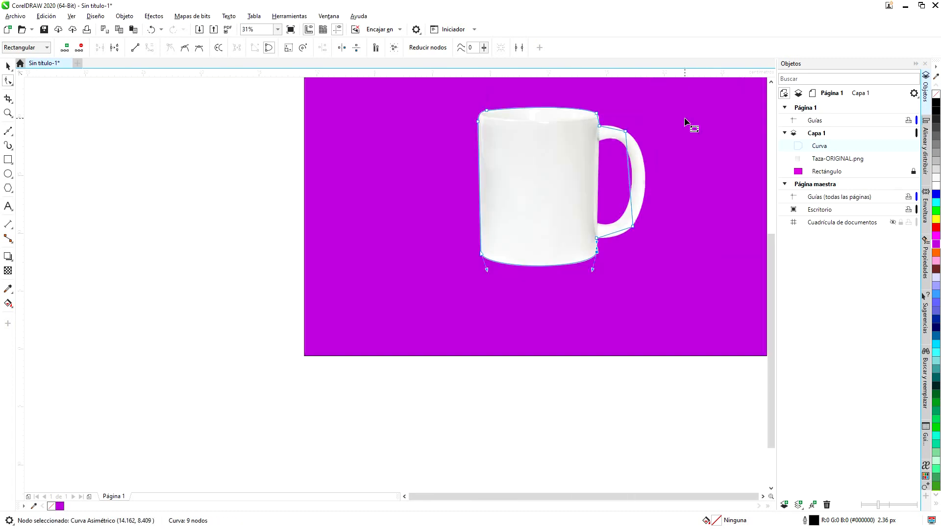
scroll(689, 126, "up", 1)
scroll(586, 232, "up", 1)
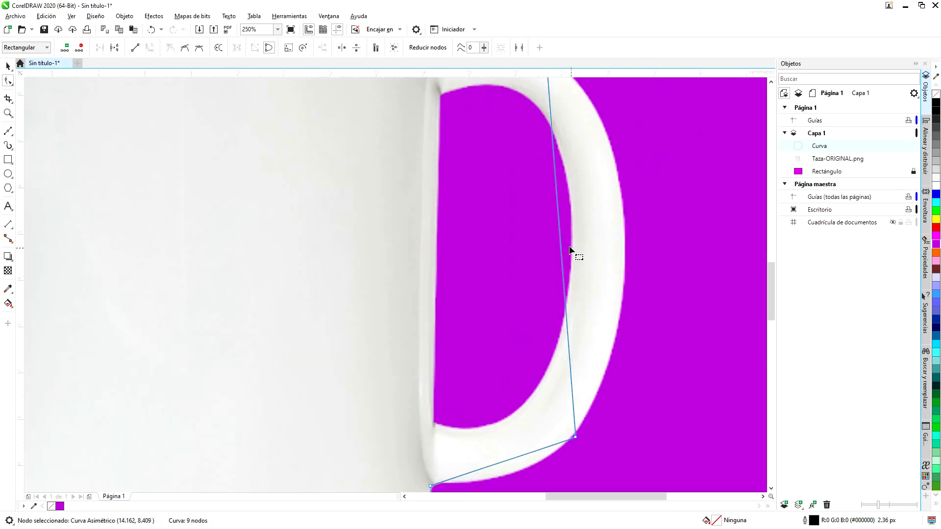
left_click_drag(560, 241, 625, 229)
left_click(624, 230)
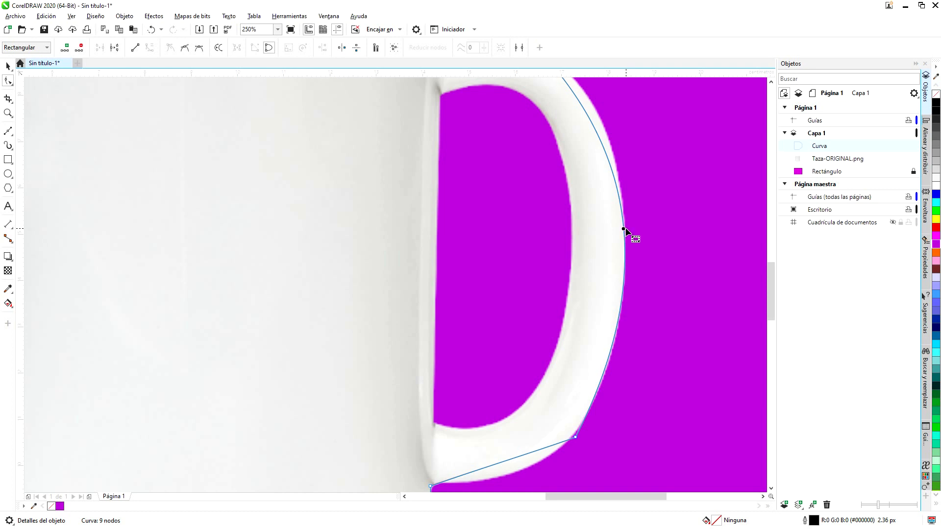
double_click(624, 229)
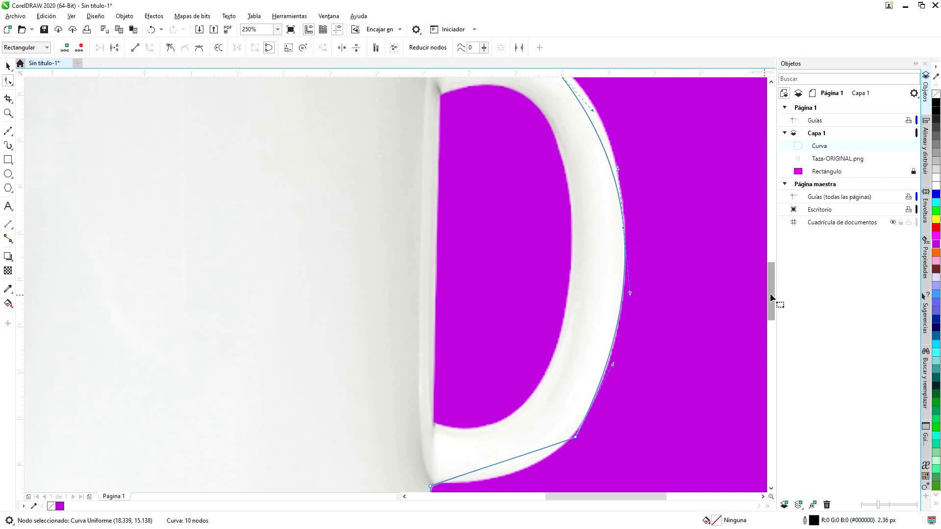
Shape the outline's segments along the upper part of the handle and between the rim and the handle to match the mug's edge.
scroll(771, 298, "up", 3)
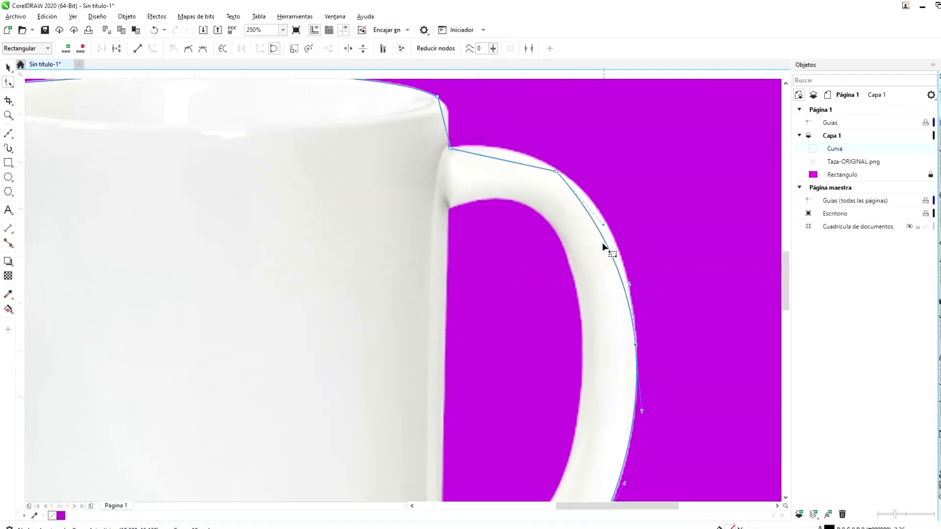
left_click_drag(605, 240, 602, 220)
left_click_drag(511, 161, 513, 150)
left_click(441, 144)
Curve the segment under the handle, add a node near the lower joint, and fit it into the notch where the handle meets the body.
scroll(478, 179, "down", 2)
scroll(507, 411, "up", 4)
left_click_drag(446, 275, 461, 297)
scroll(315, 335, "up", 2)
double_click(339, 349)
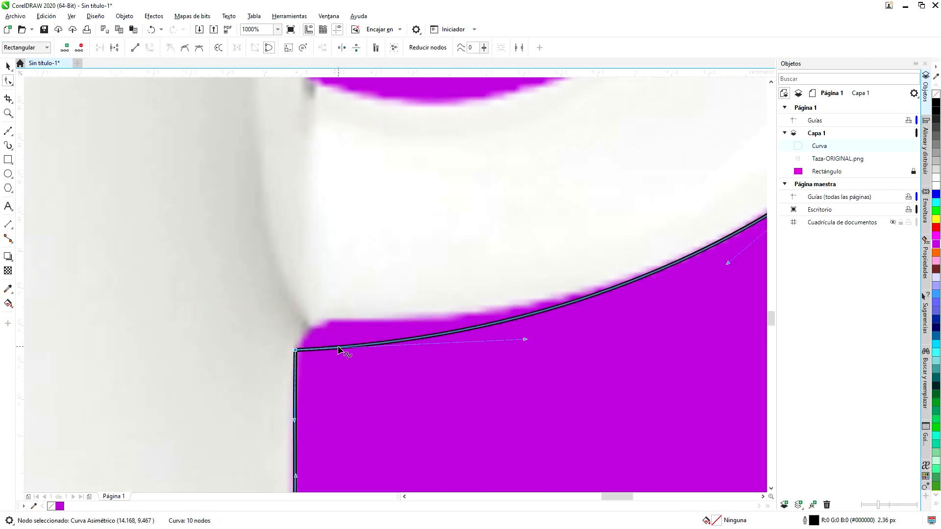
left_click_drag(338, 349, 326, 320)
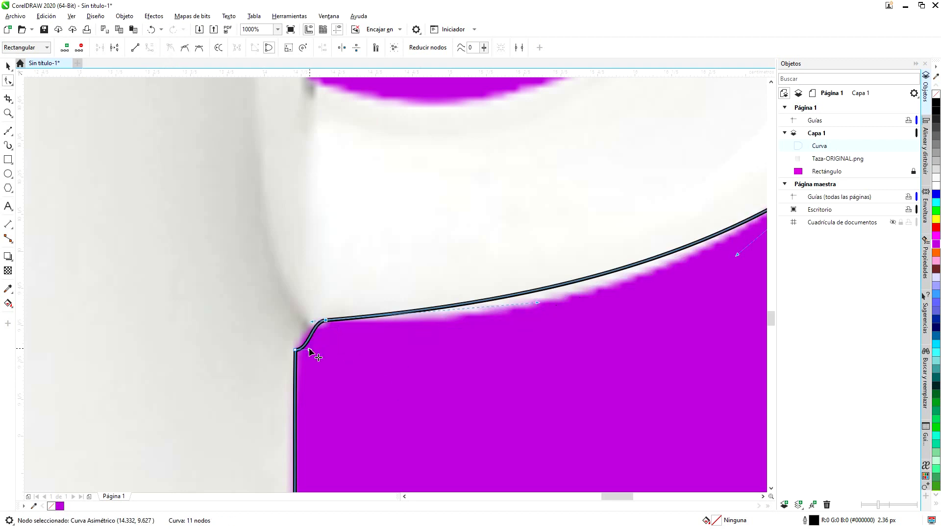
left_click_drag(538, 303, 612, 315)
Refine the node and control handles on the lower outer bend of the handle to match the mug's edge.
scroll(612, 314, "down", 2)
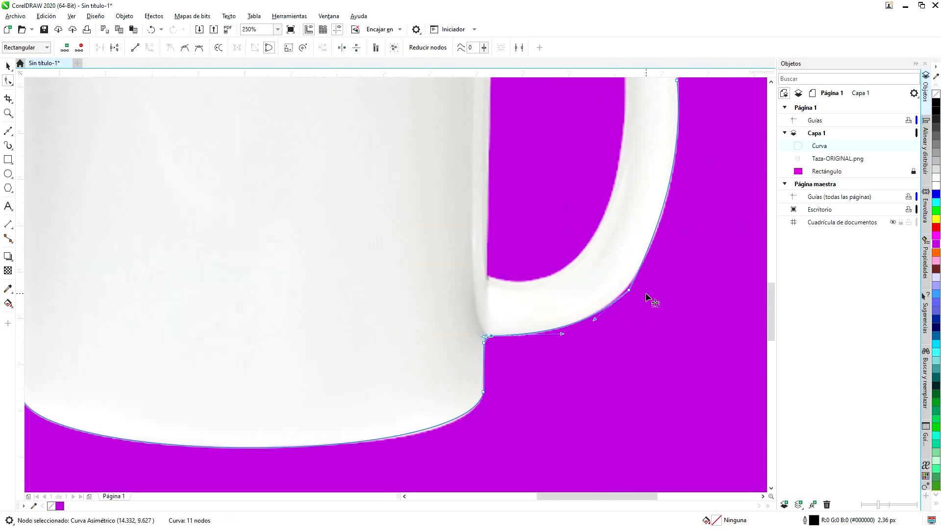
scroll(647, 294, "up", 1)
double_click(620, 293)
left_click_drag(618, 288, 608, 281)
left_click_drag(469, 398, 482, 403)
scroll(492, 475, "down", 2)
left_click_drag(558, 353, 564, 361)
scroll(616, 324, "down", 2)
scroll(618, 323, "up", 2)
scroll(567, 152, "down", 1)
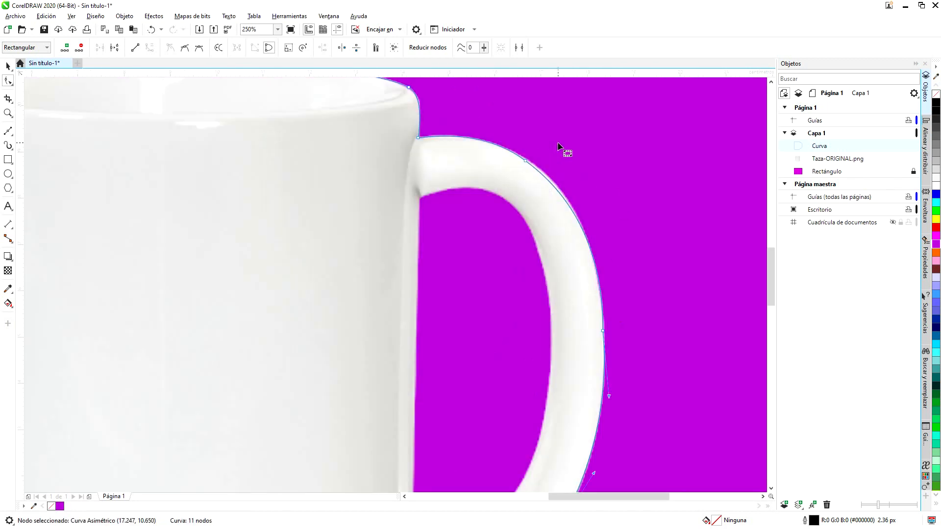
Adjust the control handles on the upper outer bend of the handle so that the outline hugs the mug's edge.
scroll(495, 185, "up", 3)
scroll(577, 202, "down", 1)
left_click_drag(650, 272, 640, 262)
left_click_drag(692, 394, 688, 396)
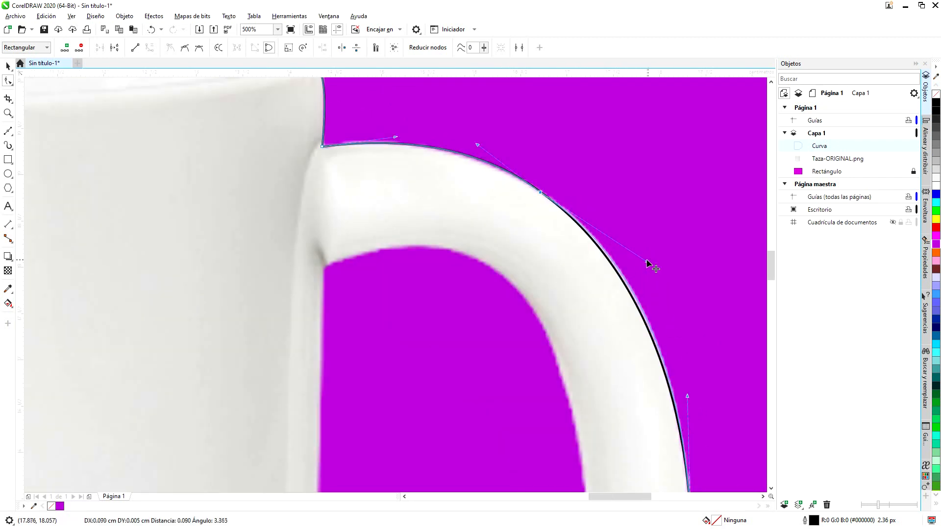
scroll(460, 254, "down", 2)
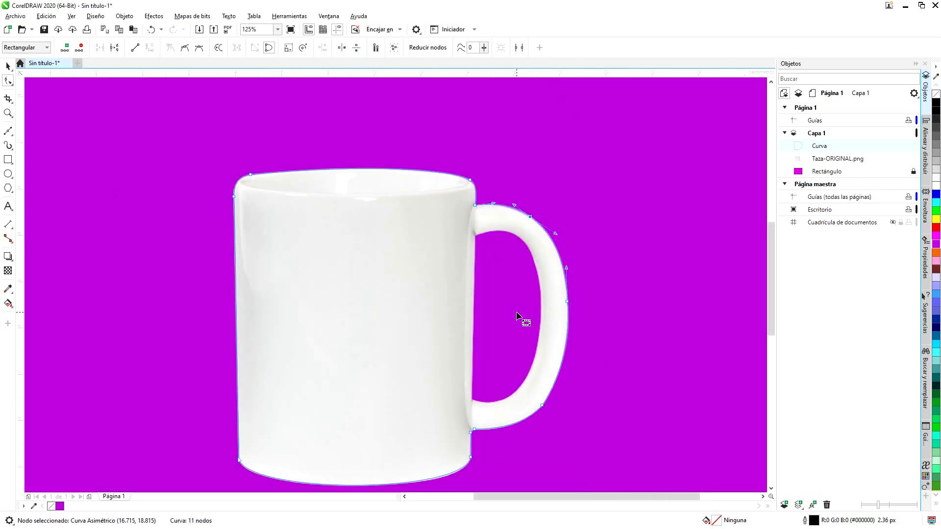
Trace the handle opening as a closed six-node Bézier curve, starting at the upper inner corner and following the opening's edge.
key("F5")
scroll(494, 254, "up", 2)
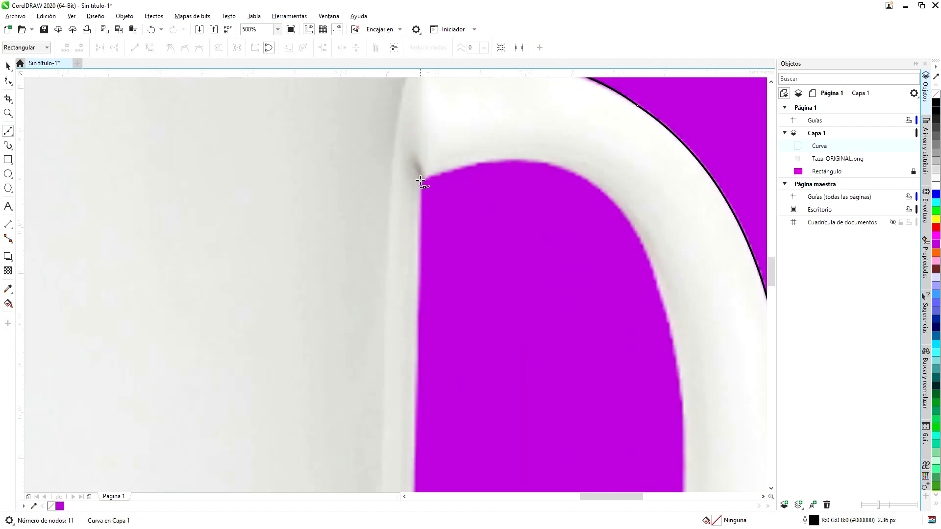
scroll(442, 196, "down", 4)
scroll(444, 265, "up", 2)
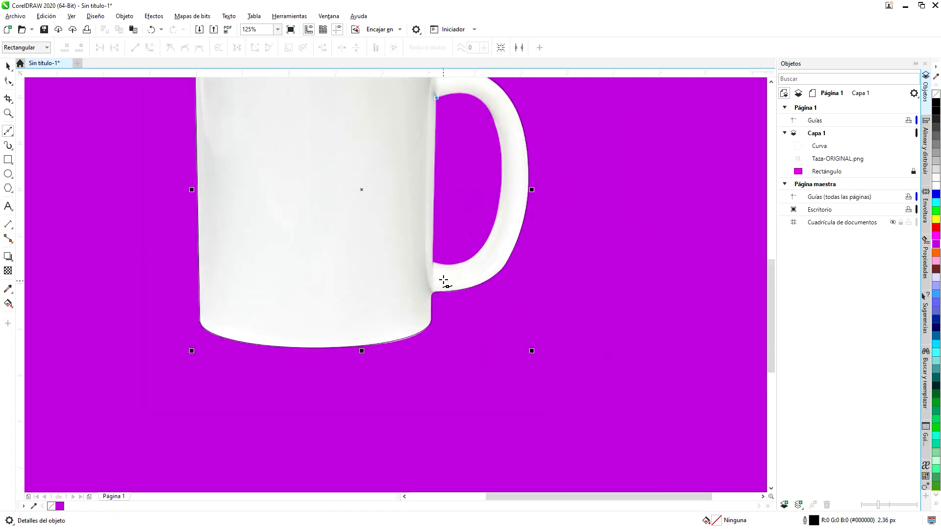
left_click(421, 263)
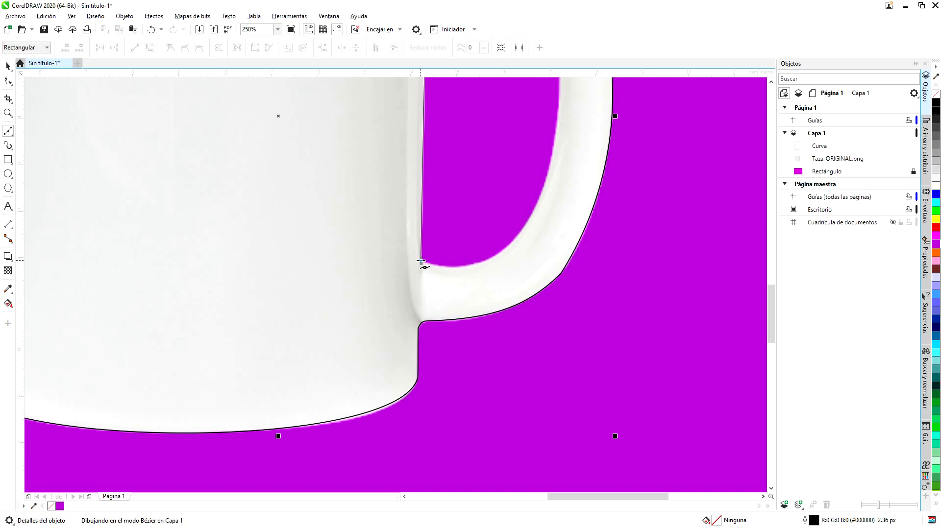
left_click(473, 270)
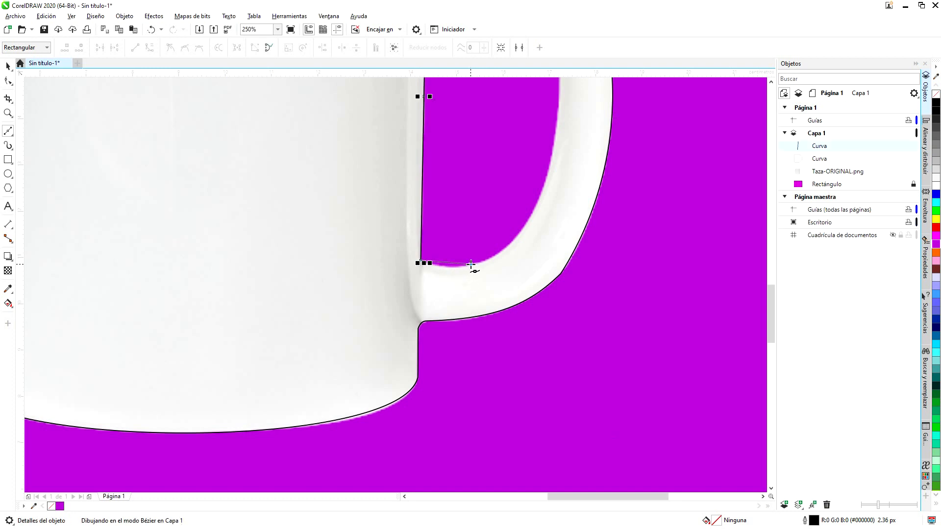
scroll(531, 263, "down", 1)
left_click(535, 225)
left_click(539, 133)
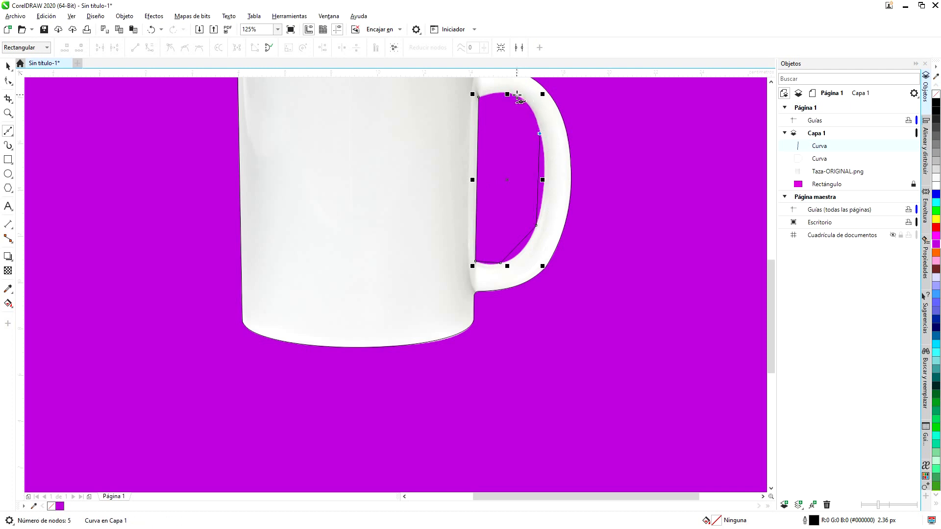
left_click(513, 93)
left_click(479, 96)
left_click(8, 81)
scroll(467, 194, "down", 3)
scroll(510, 122, "up", 5)
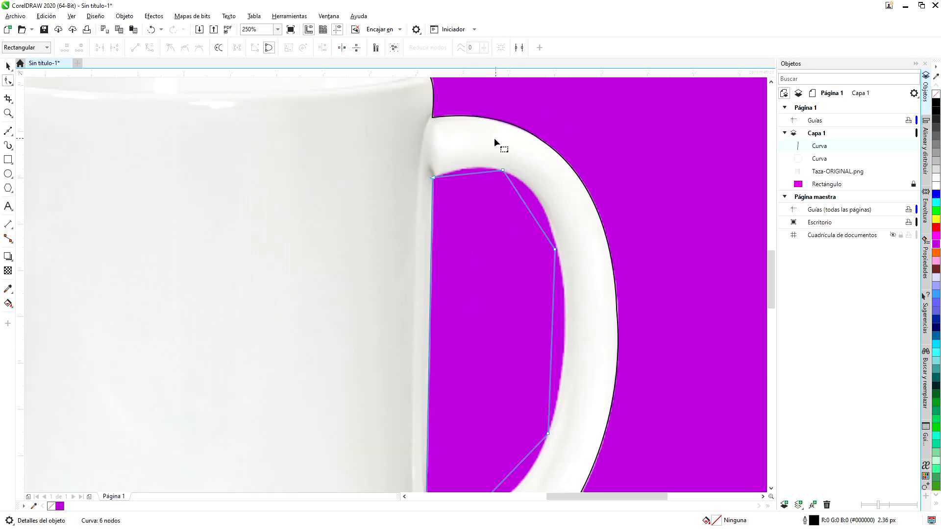
scroll(453, 181, "up", 4)
left_click_drag(508, 204, 507, 163)
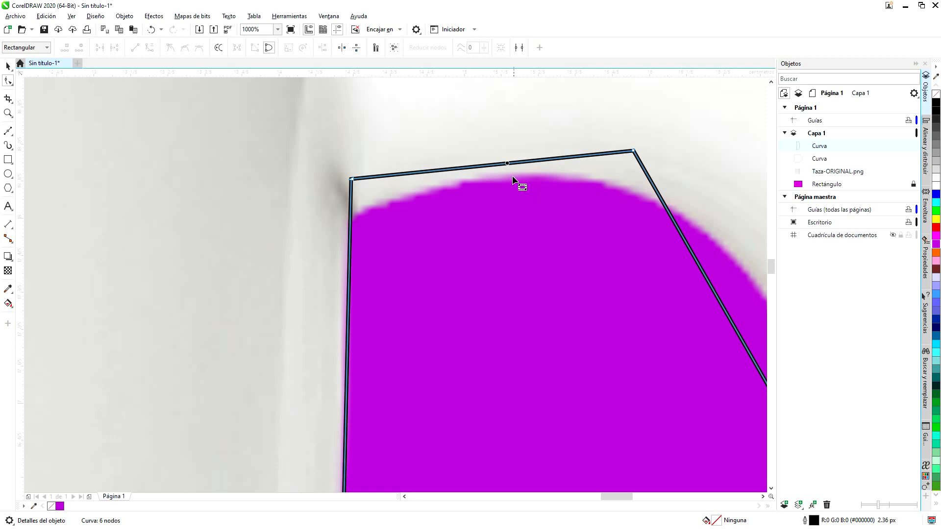
left_click_drag(515, 164, 444, 181)
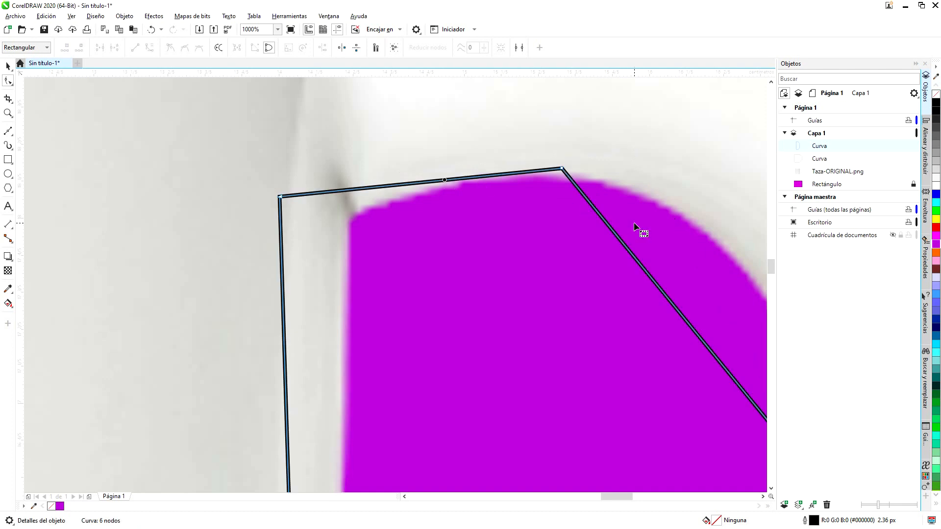
key("ctrl+z")
key("ctrl+z")
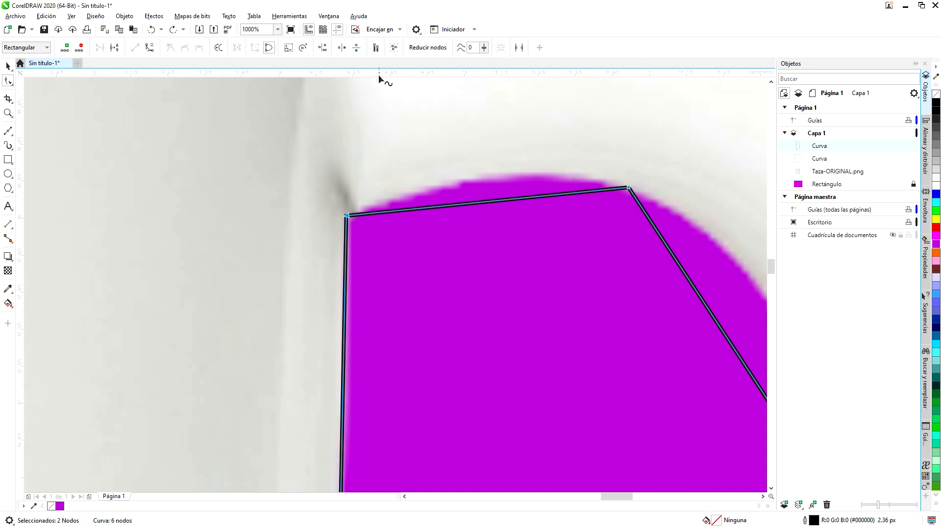
Convert all the handle opening's segments to curves and bend the upper and outer ones to match the mug's edge.
left_click(395, 48)
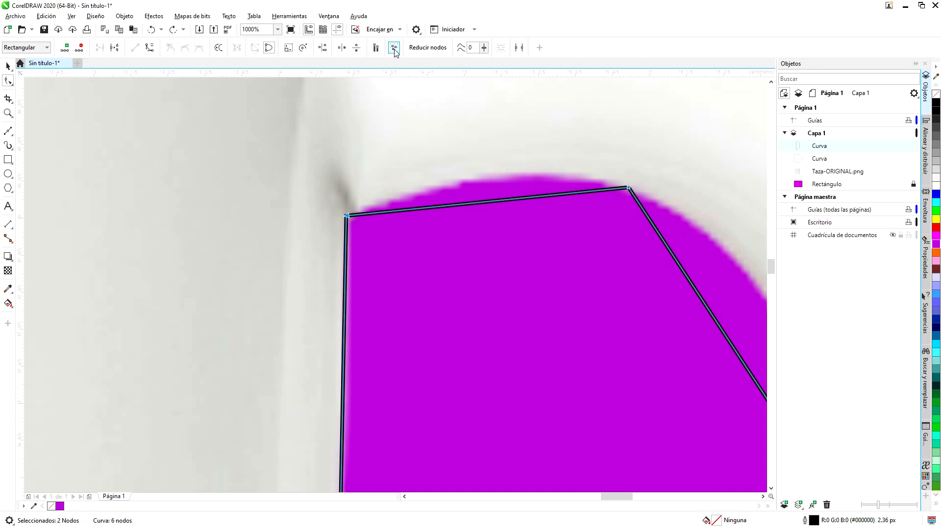
left_click(150, 48)
left_click(514, 212)
left_click_drag(489, 205, 496, 176)
scroll(551, 191, "down", 2)
left_click_drag(584, 208, 602, 183)
scroll(630, 301, "down", 2)
left_click_drag(599, 263, 609, 260)
left_click_drag(556, 392, 561, 410)
Delete the extra node at the bottom of the handle opening and reshape the lower curve with the inner corner node's control handle.
scroll(561, 410, "up", 4)
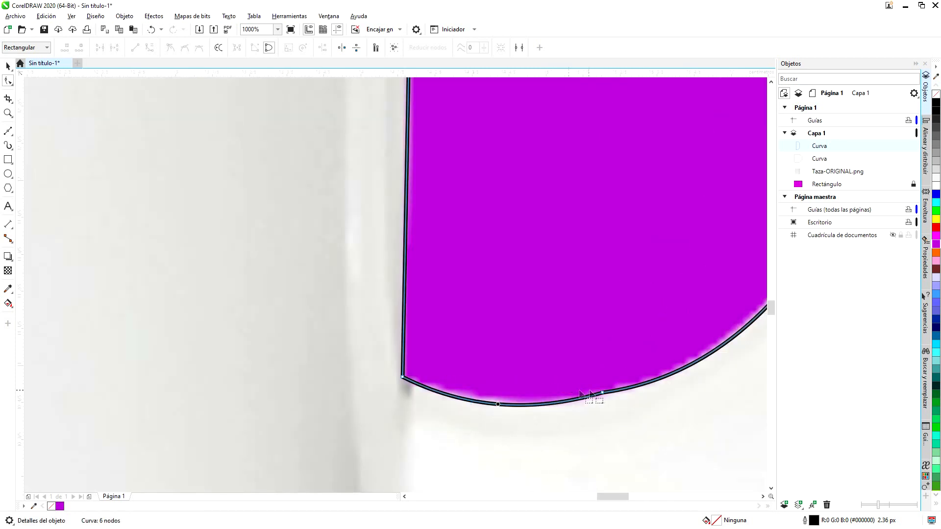
double_click(602, 392)
left_click(403, 377)
scroll(599, 421, "down", 1)
left_click_drag(614, 456, 625, 446)
scroll(654, 420, "down", 2)
scroll(613, 299, "down", 1)
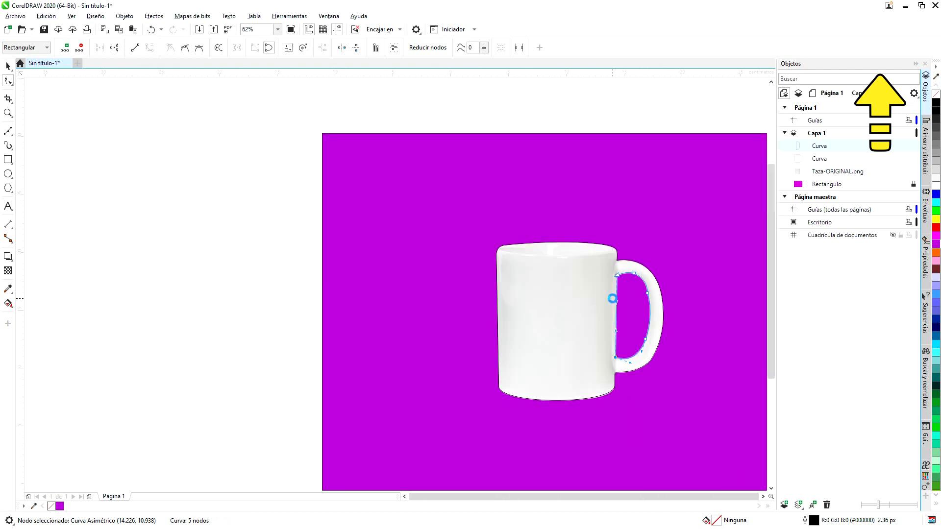
scroll(637, 318, "up", 1)
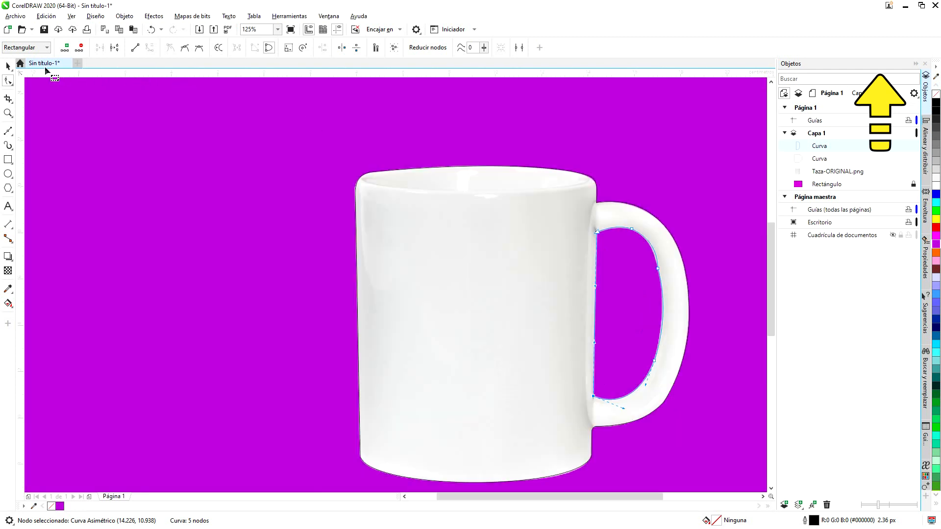
Create a green Smart Fill shape without an outline over the mug, between the outer outline and the handle opening.
left_click(7, 67)
scroll(510, 236, "down", 1)
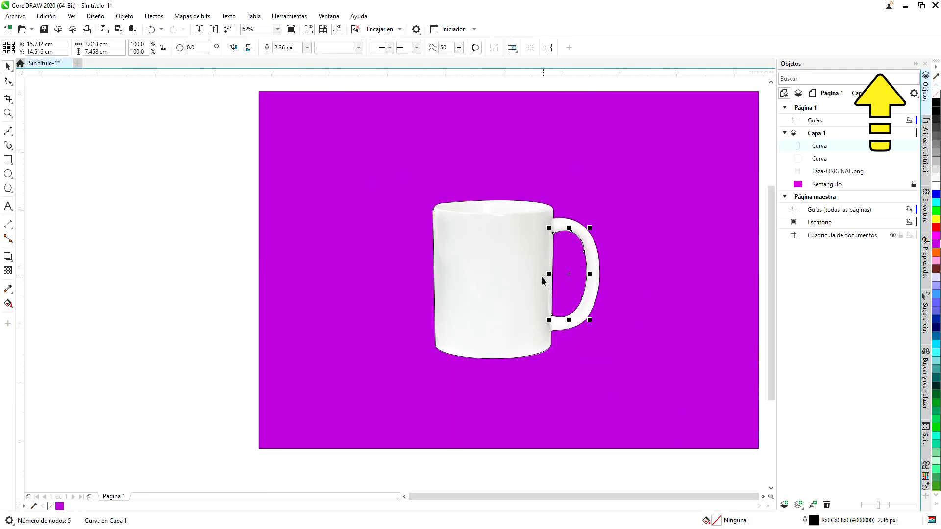
left_click(7, 303)
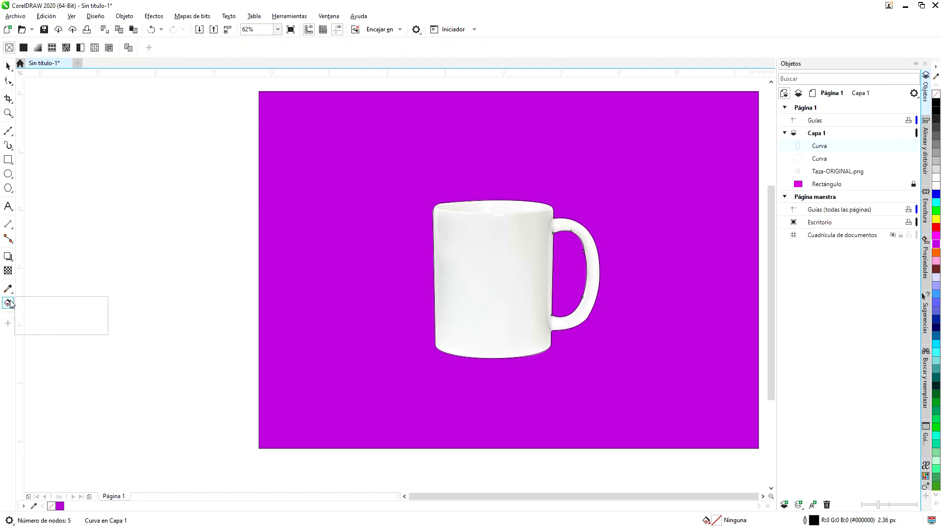
left_click(47, 315)
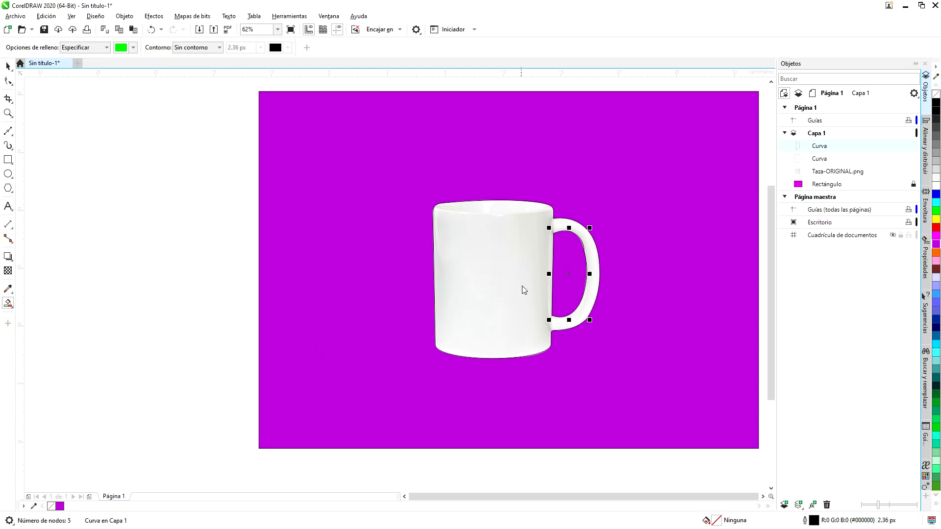
left_click(511, 251)
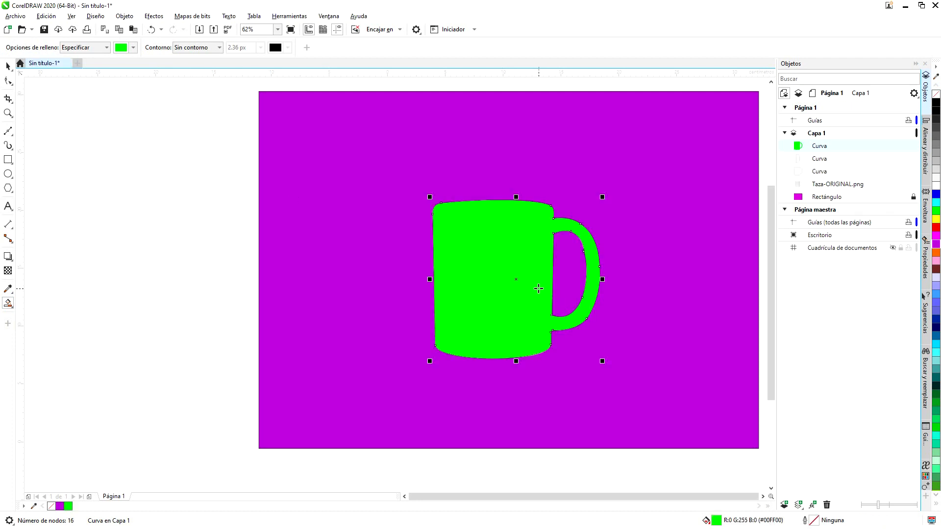
key("space")
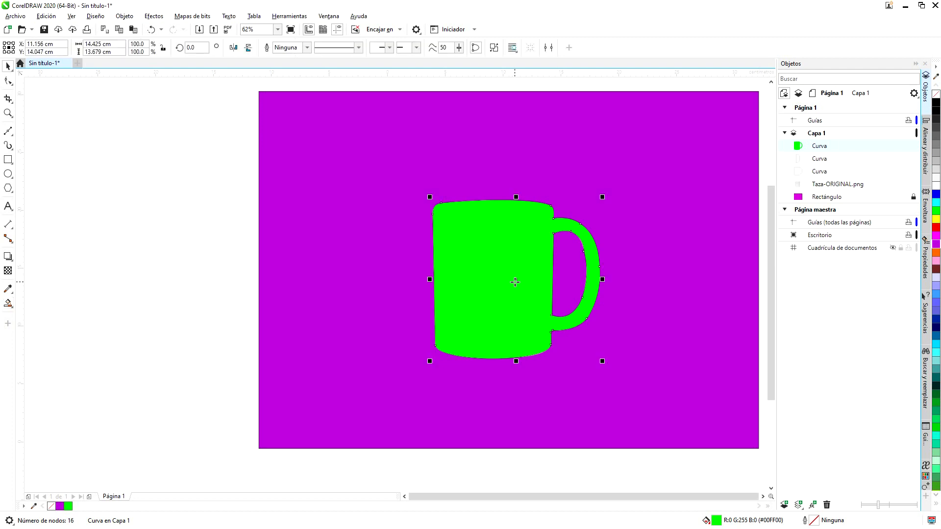
Move the green mug shape aside to check it against the photo, and undo the move.
left_click_drag(516, 280, 352, 313)
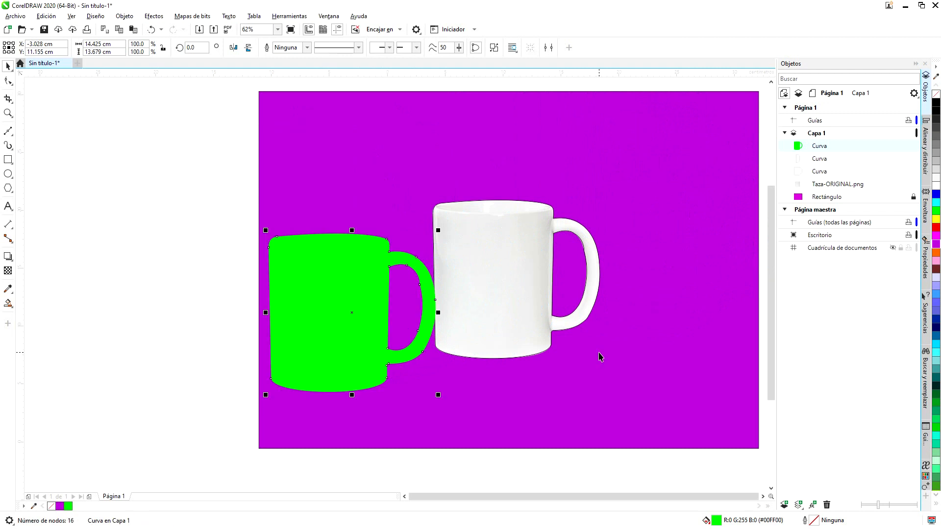
key("ctrl+z")
key("ctrl+z")
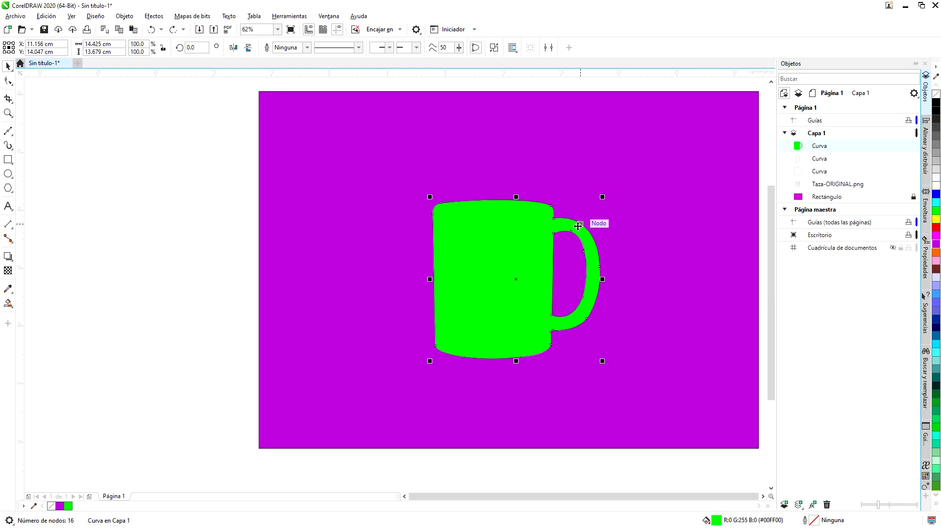
Add nodes above and below the kink on the handle opening's upper bend and delete the node at the kink.
scroll(578, 225, "up", 2)
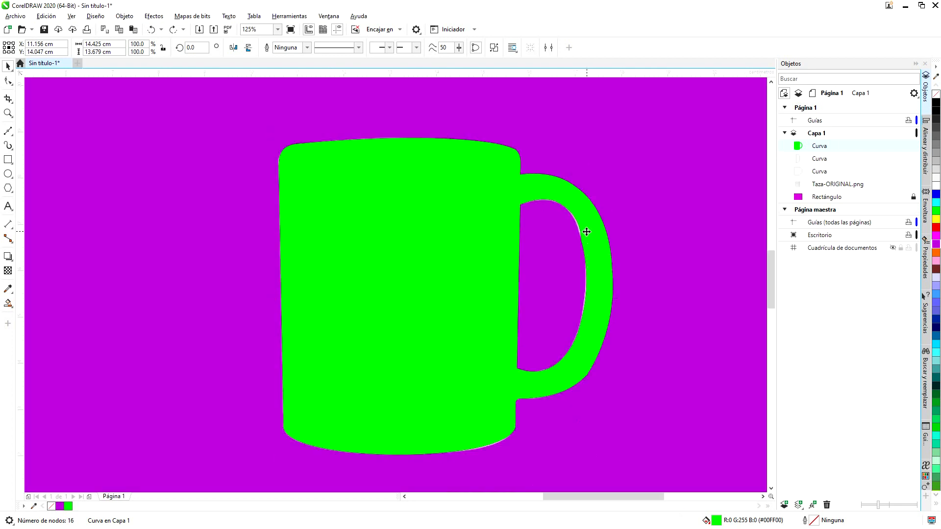
scroll(585, 238, "up", 4)
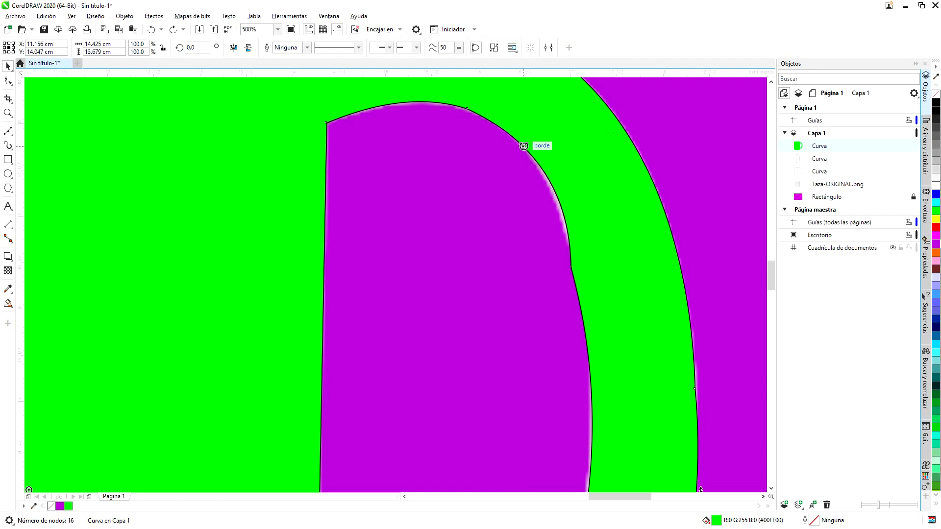
left_click(548, 176)
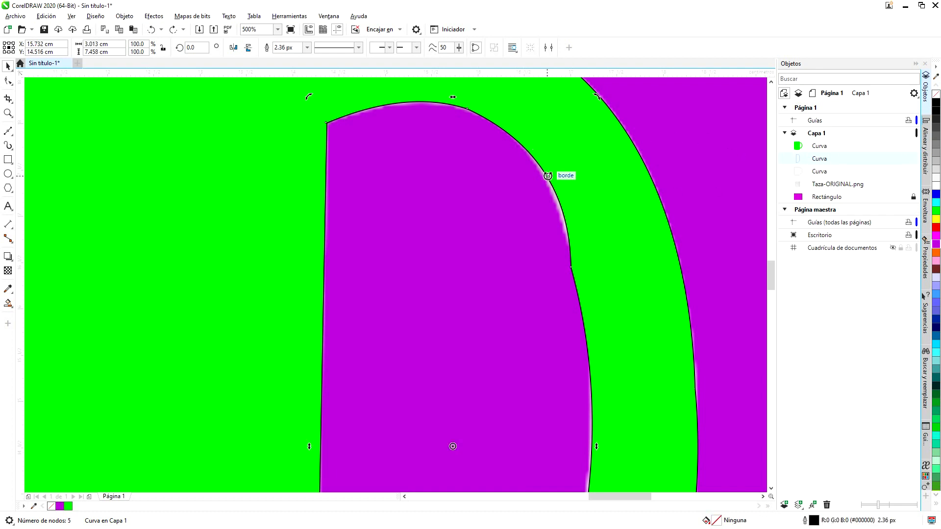
left_click(8, 81)
double_click(555, 195)
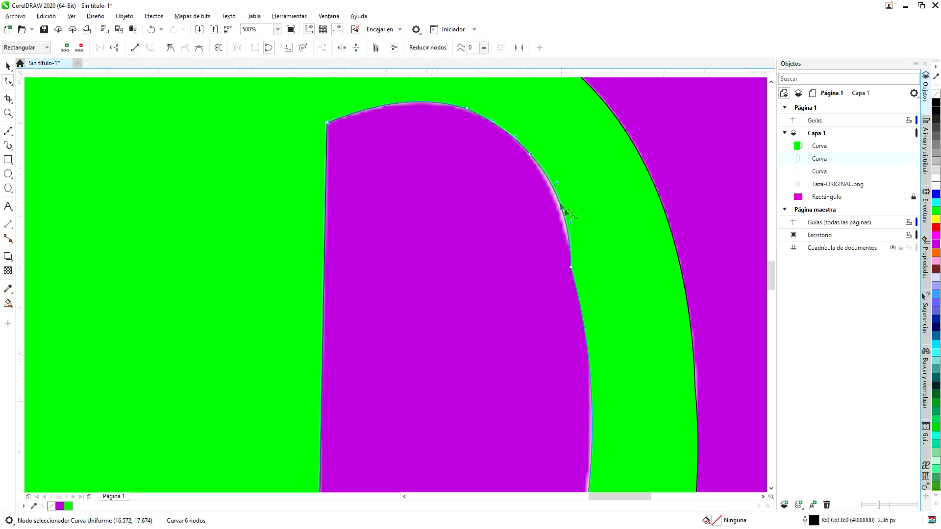
double_click(587, 340)
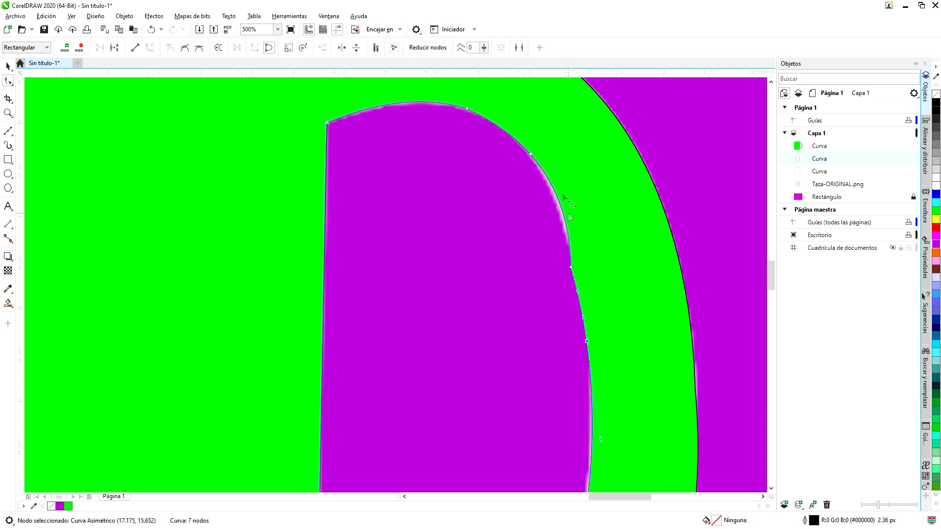
double_click(572, 268)
left_click(531, 154)
scroll(531, 152, "up", 2)
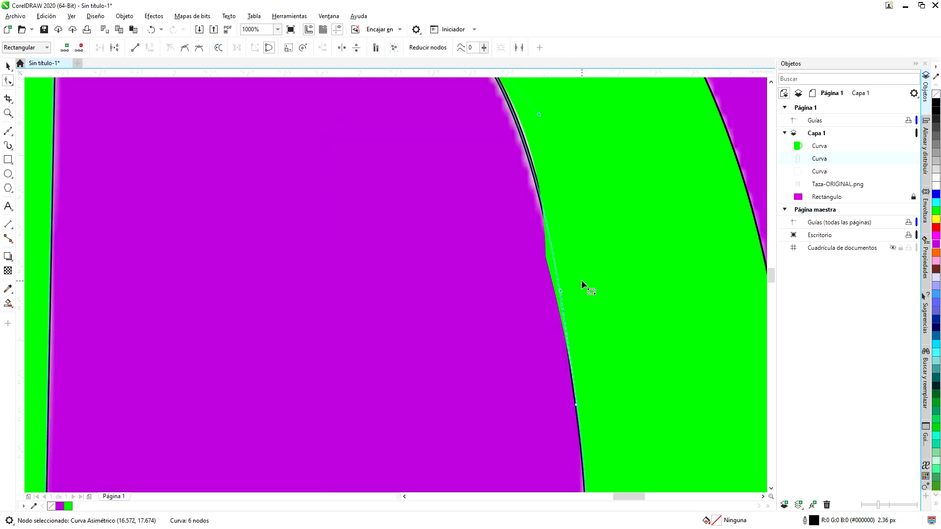
Delete the green filled mug shape to uncover the photo and the traced curves.
key("space")
left_click(640, 266)
key("Delete")
left_click(642, 265)
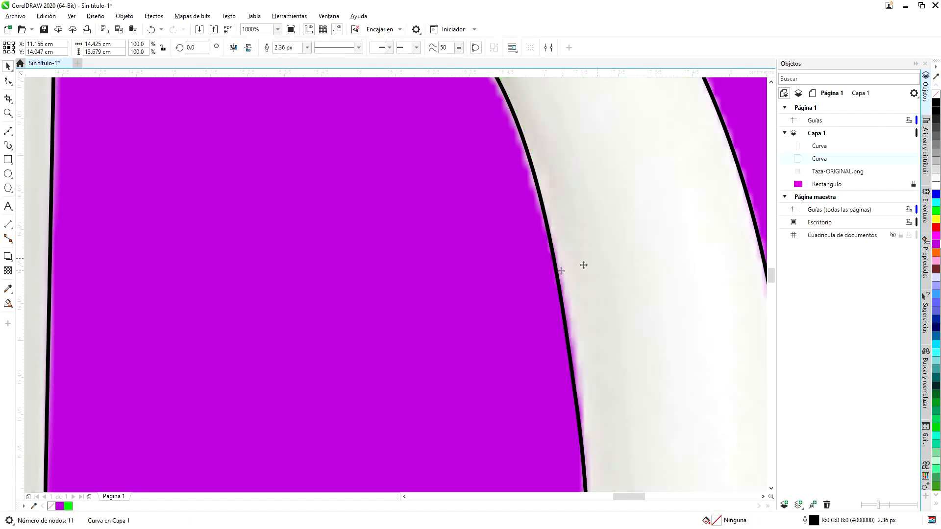
Adjust the handle opening's nodes and segments along the handle's inner edge so that the curve hugs the mug.
scroll(544, 181, "down", 2)
scroll(548, 191, "down", 1)
scroll(491, 94, "up", 1)
double_click(563, 168)
scroll(619, 355, "up", 1)
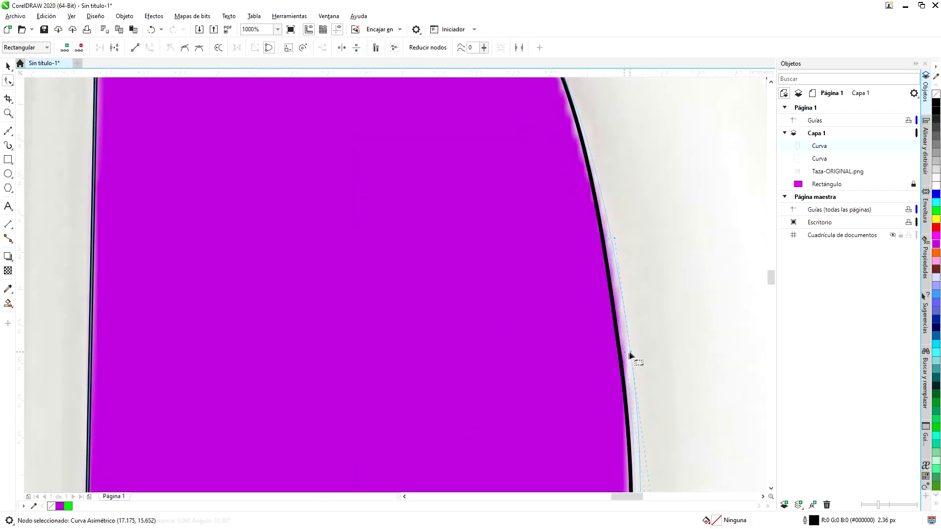
left_click(620, 354)
scroll(648, 318, "down", 2)
scroll(609, 224, "up", 2)
scroll(654, 275, "down", 3)
scroll(669, 368, "up", 2)
left_click_drag(668, 272, 662, 275)
scroll(664, 359, "down", 2)
scroll(662, 358, "up", 1)
scroll(690, 358, "down", 2)
scroll(686, 382, "up", 3)
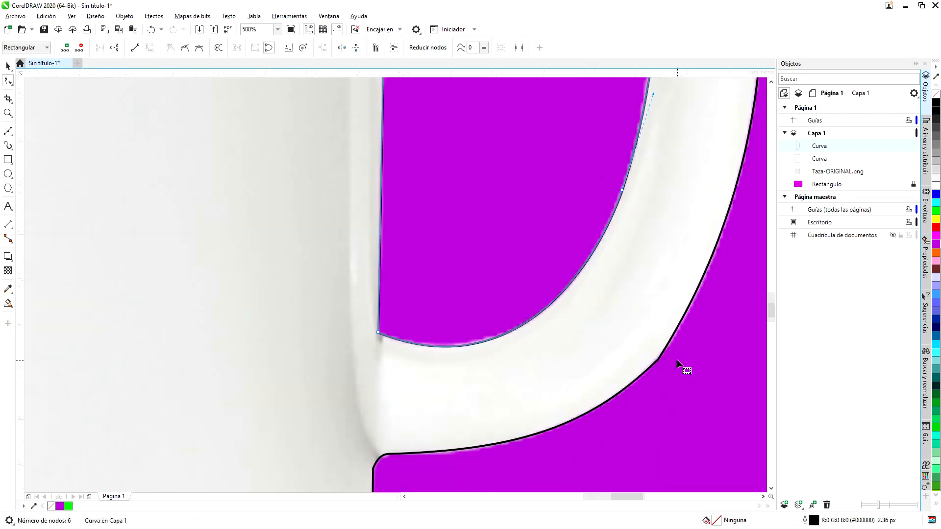
Reposition the outer outline's node on the handle's lower bend and adjust its adjoining curves to smooth the corner.
scroll(680, 366, "up", 1)
left_click(648, 357)
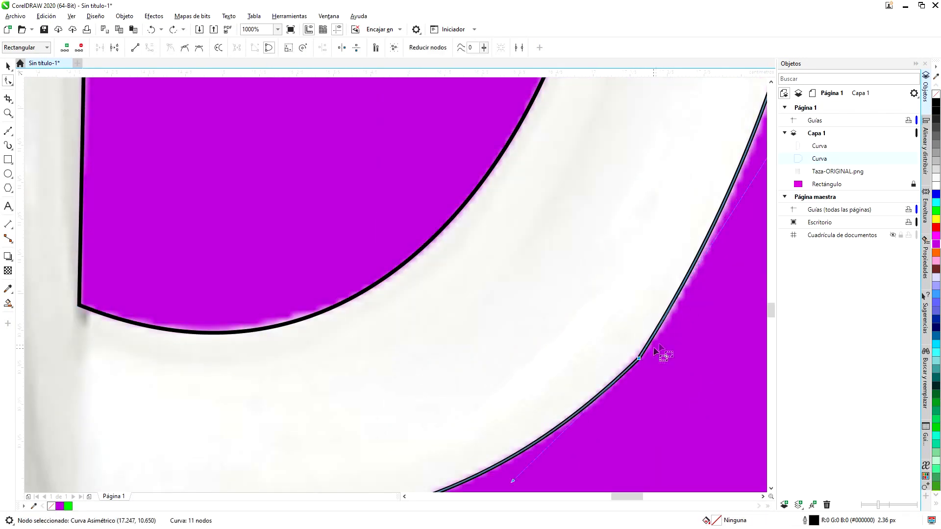
scroll(654, 346, "down", 1)
left_click_drag(692, 270, 695, 274)
scroll(597, 409, "up", 3)
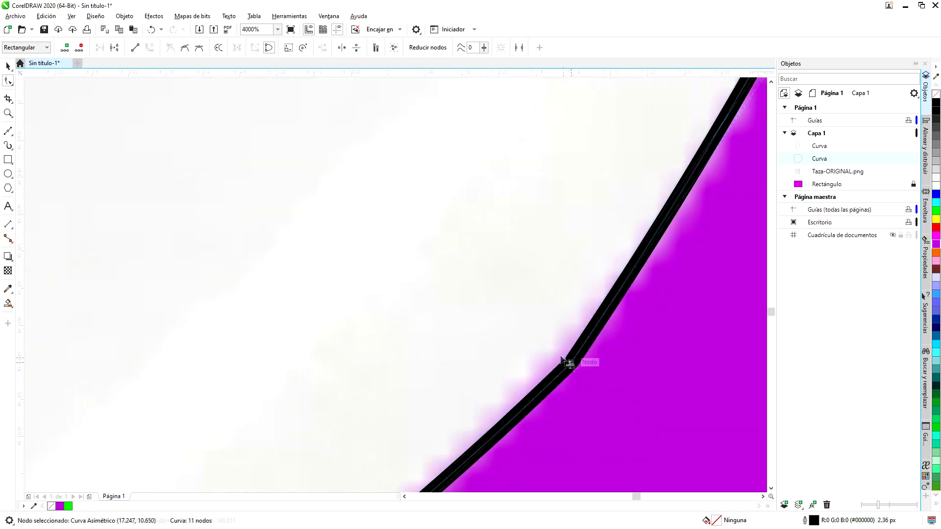
left_click_drag(567, 361, 555, 355)
scroll(606, 350, "down", 3)
scroll(658, 268, "up", 1)
left_click_drag(717, 180, 714, 190)
scroll(647, 254, "down", 1)
scroll(542, 399, "up", 1)
left_click_drag(520, 411, 522, 413)
Pull the handle opening's upper curved segment slightly inward to match the handle's inner edge.
scroll(564, 373, "down", 3)
scroll(562, 313, "up", 3)
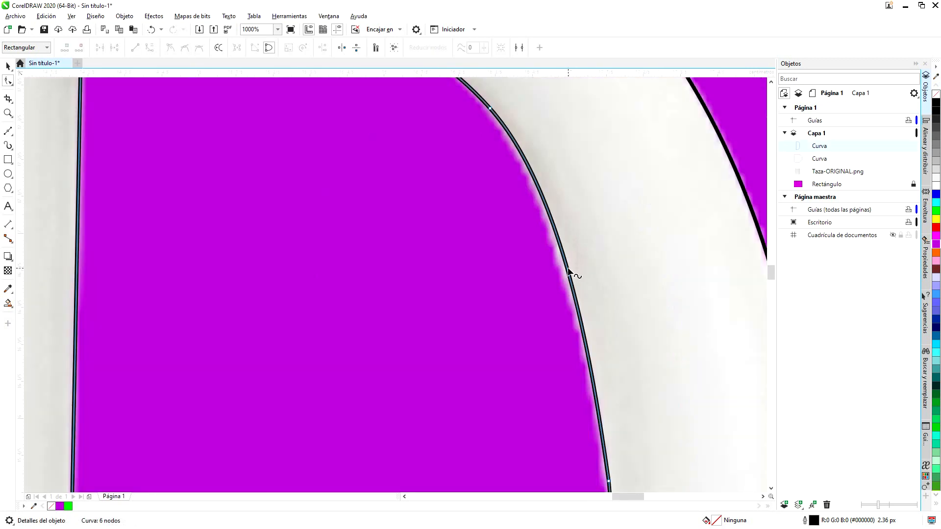
left_click_drag(567, 270, 564, 270)
Smart-fill the mug between the corrected outer outline and handle opening with green, without an outline.
scroll(598, 265, "down", 3)
left_click(8, 303)
left_click(364, 388)
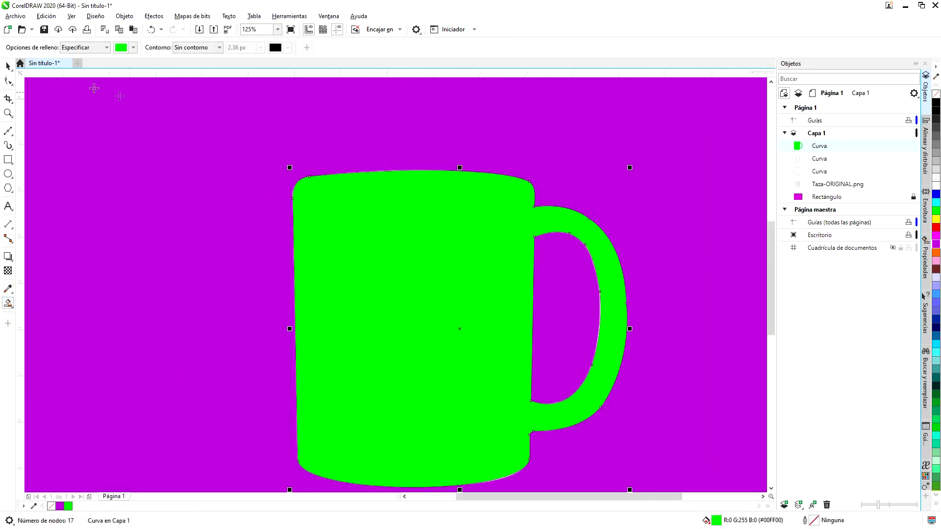
left_click(8, 66)
Move the new green mug shape off the photo as a check, and undo the move.
left_click(449, 294)
left_click_drag(448, 294, 138, 264)
scroll(454, 289, "down", 2)
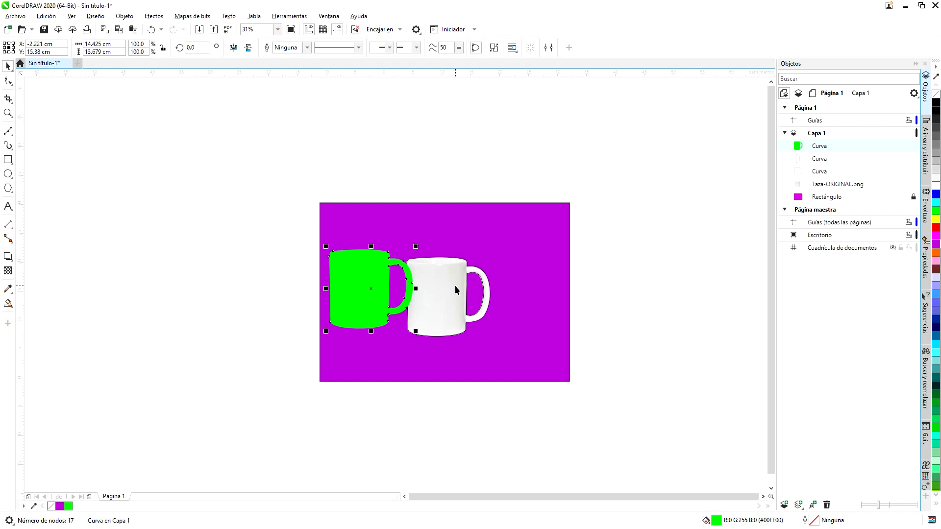
key("ctrl+z")
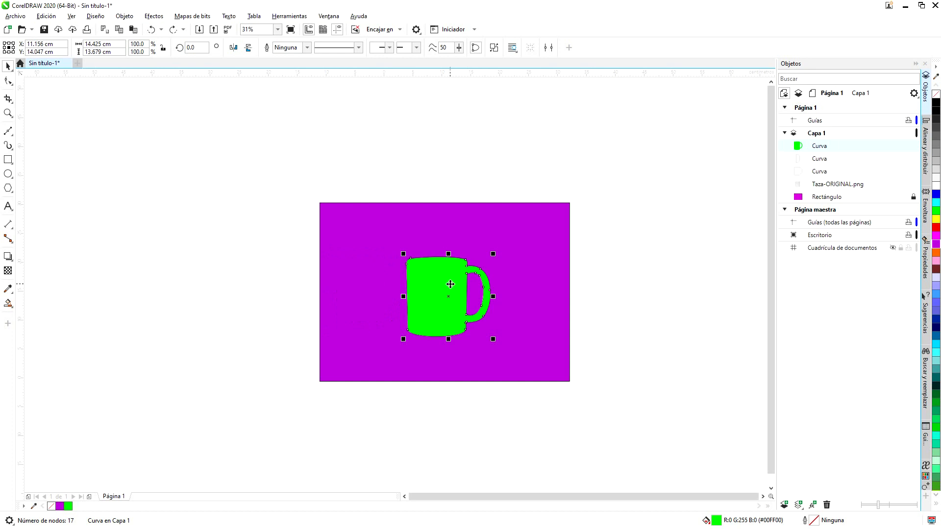
Group the green mug shape with the two traced outline curves and hide the group.
scroll(448, 285, "up", 2)
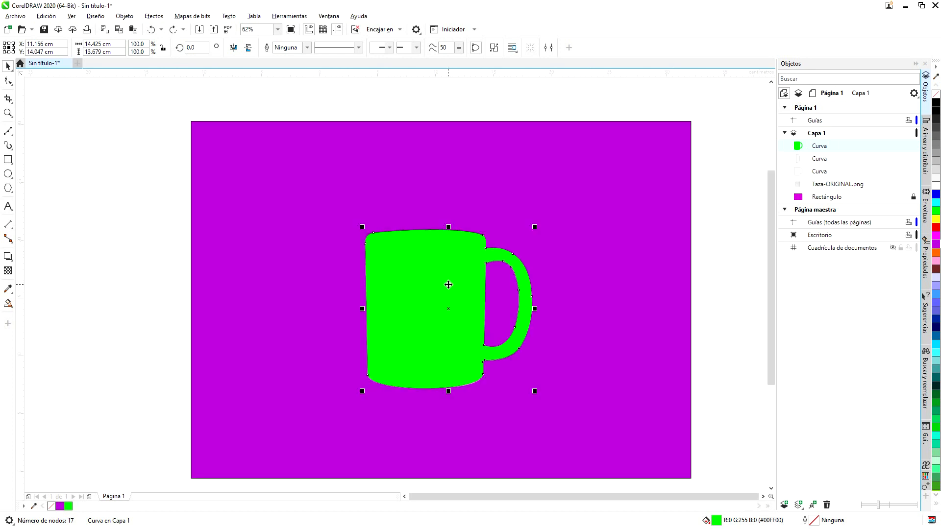
left_click(825, 161, "ctrl")
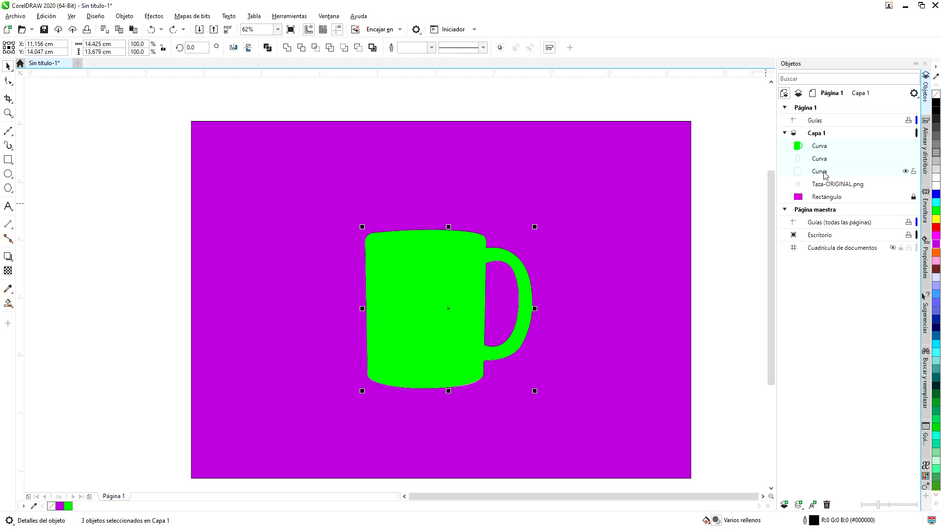
key("ctrl+g")
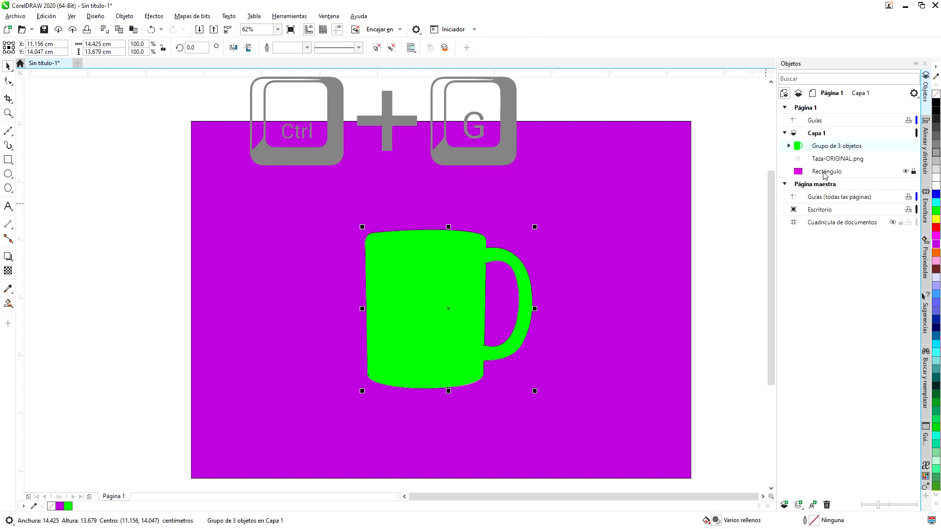
left_click(906, 146)
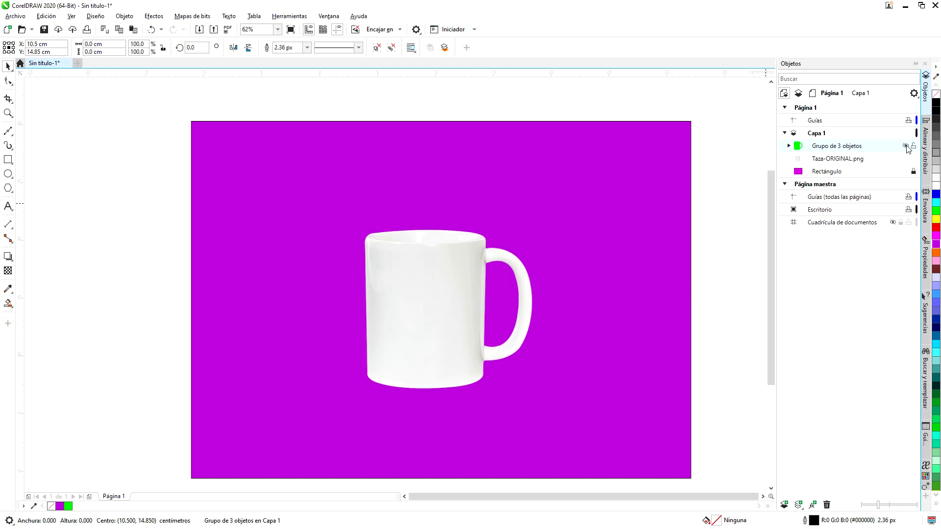
Start an outline trace of the mug photo using the line art preset.
left_click(456, 282)
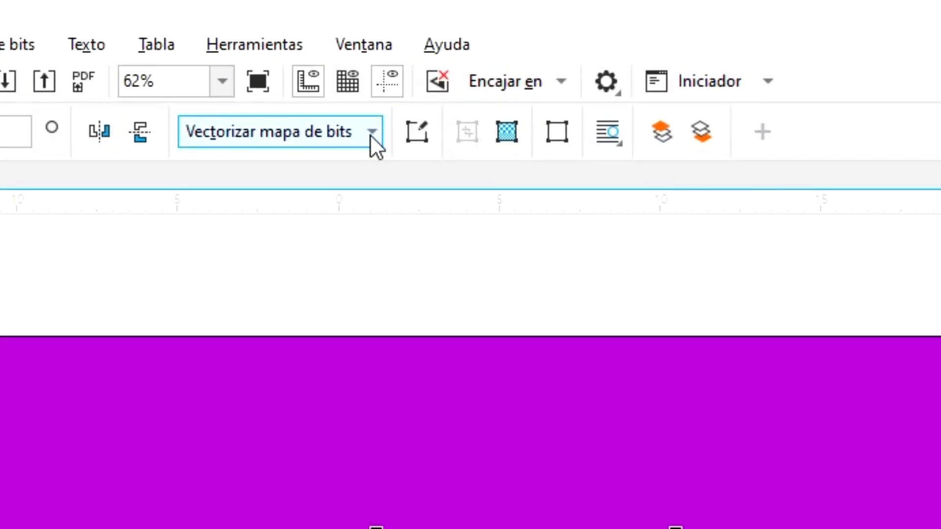
left_click(371, 133)
mouse_move(381, 230)
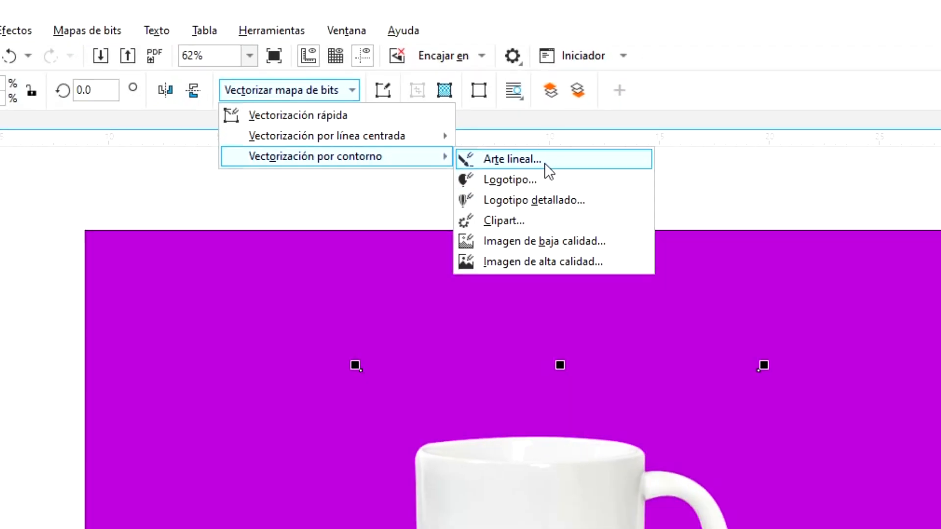
left_click(654, 239)
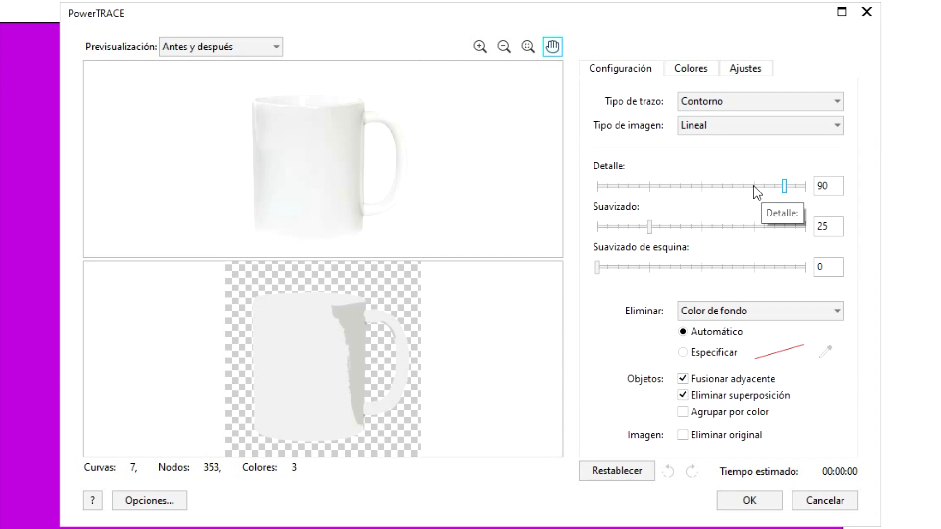
Reduce the trace detail to 35 and check the preview around the handle's upper joint and the whole mug.
left_click(754, 187)
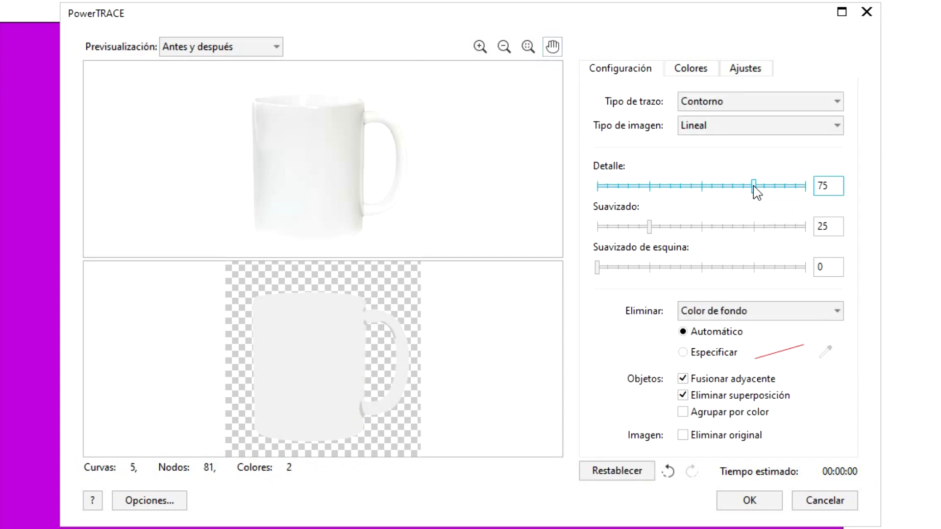
left_click(703, 186)
left_click(689, 187)
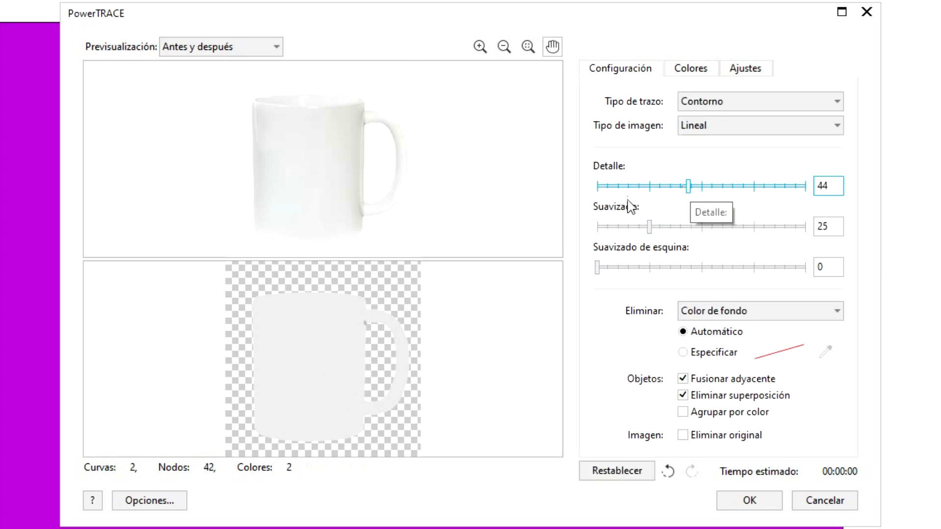
scroll(377, 334, "up", 3)
scroll(442, 334, "up", 2)
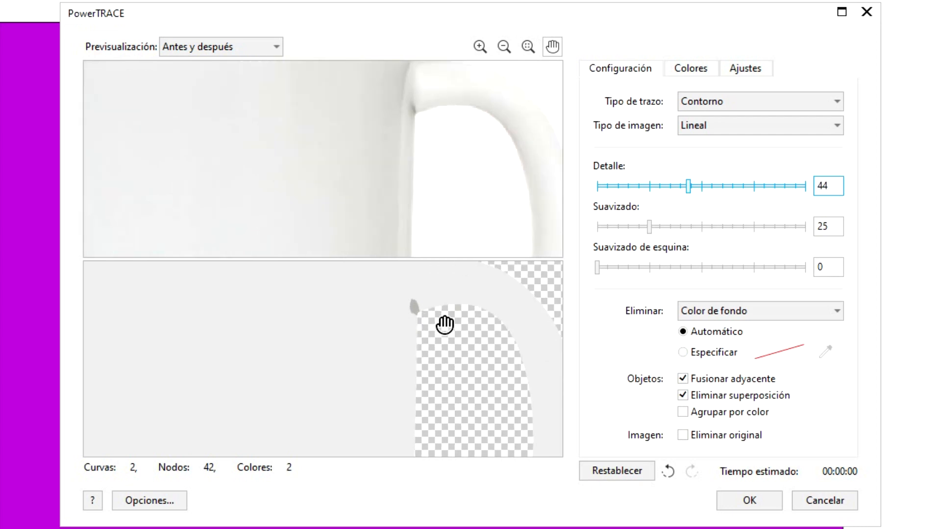
left_click(679, 187)
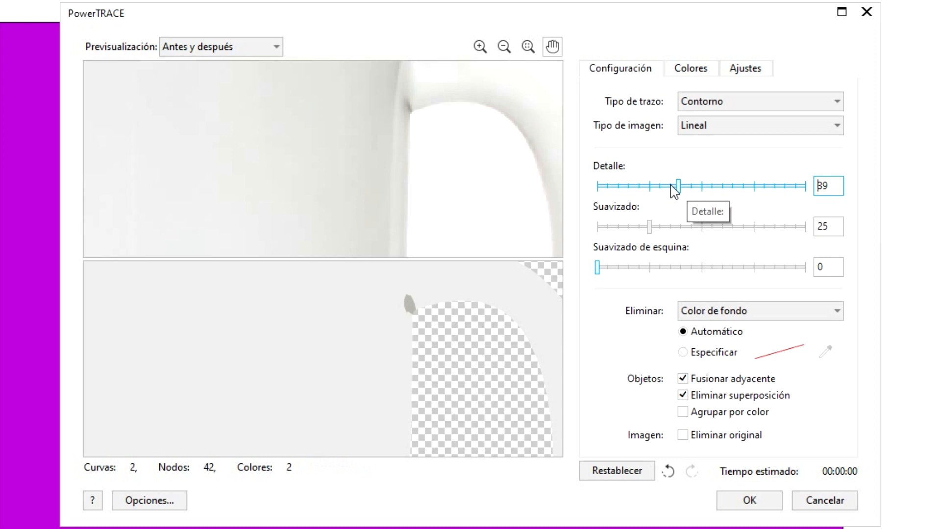
left_click(670, 185)
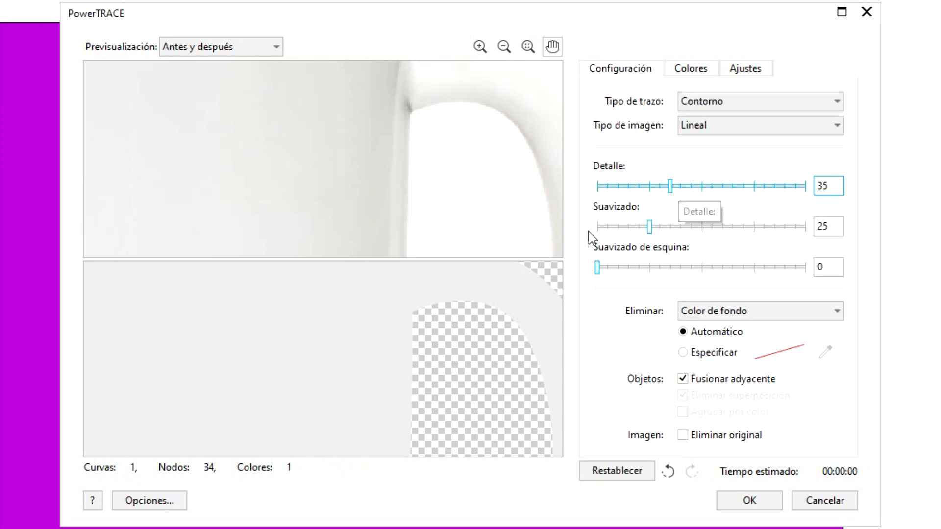
scroll(424, 301, "down", 2)
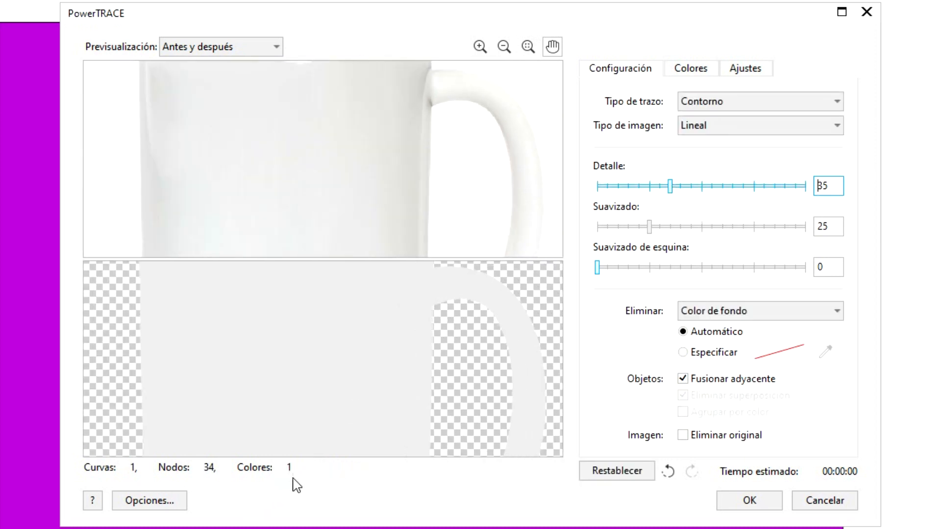
scroll(300, 361, "down", 3)
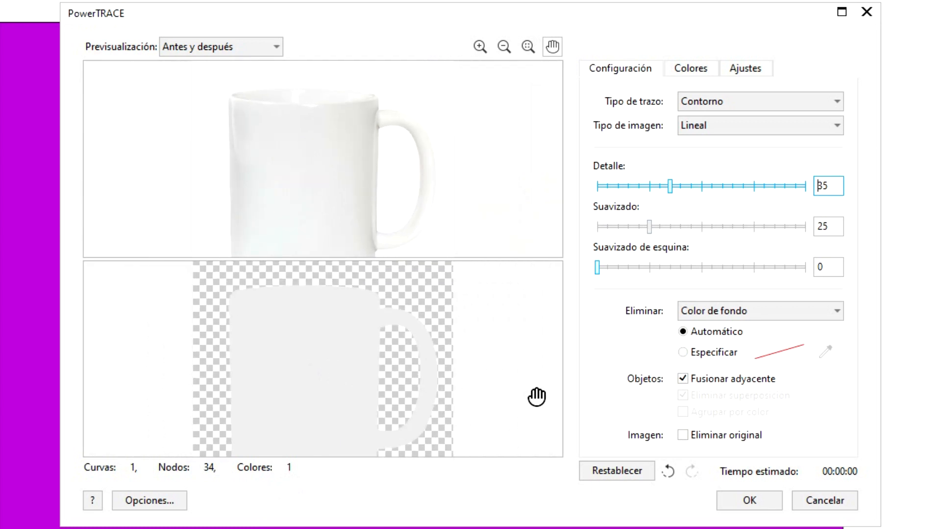
Leave deletion of the original image off and apply the trace.
left_click(700, 429)
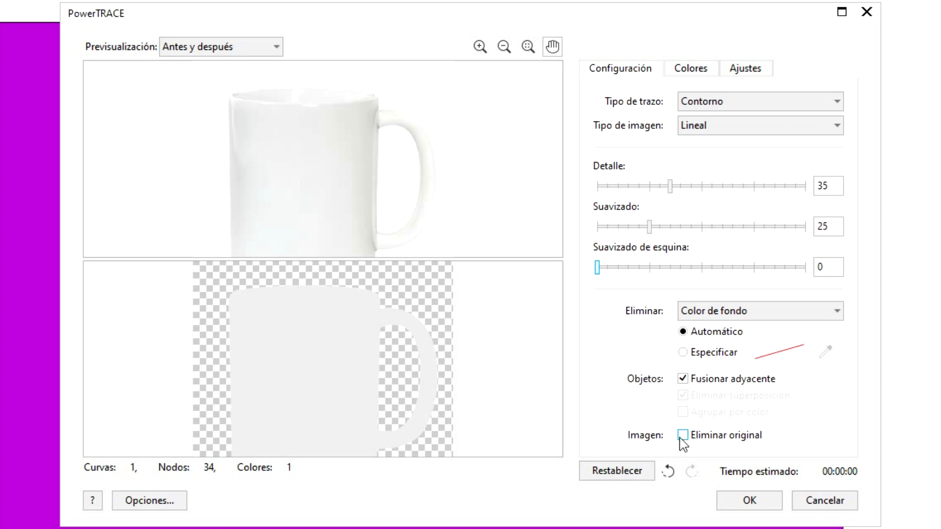
left_click(687, 435)
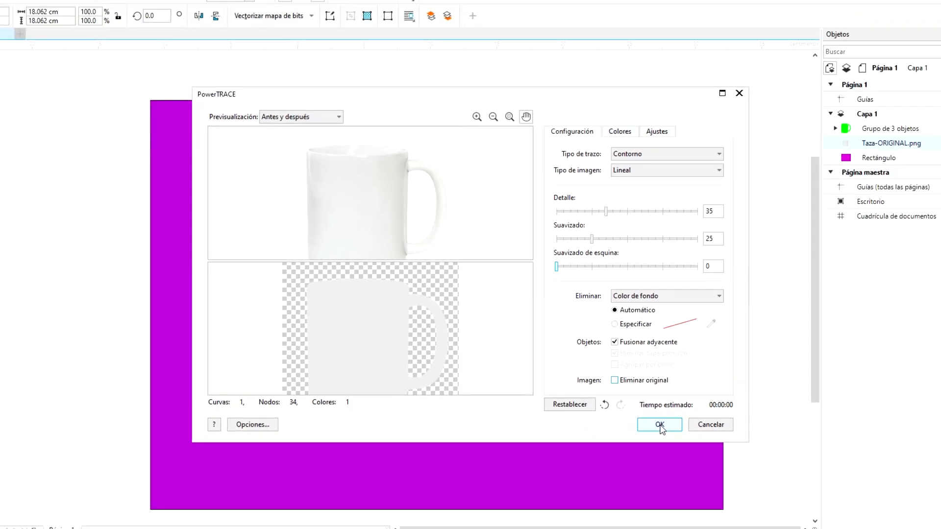
left_click(750, 500)
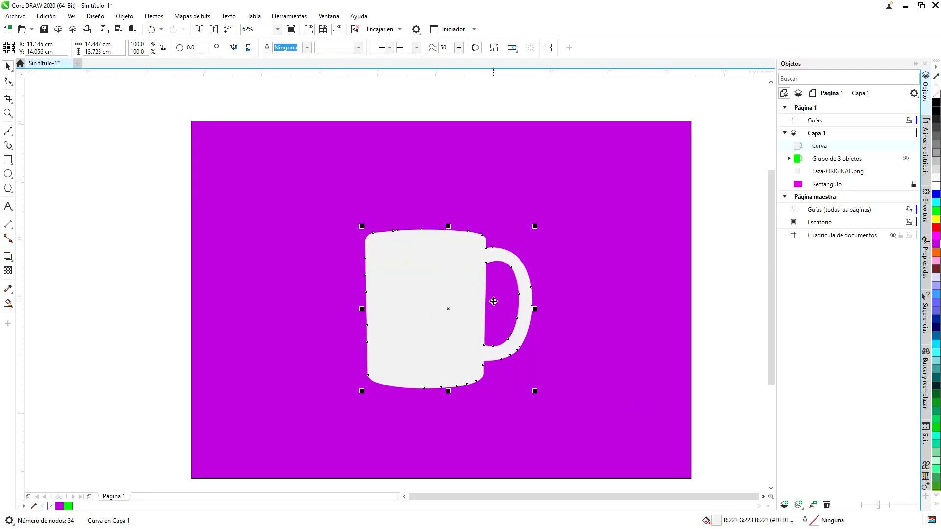
Examine the traced mug silhouette's edges along the body side, rim, handle and base.
scroll(469, 288, "up", 3)
scroll(483, 287, "down", 2)
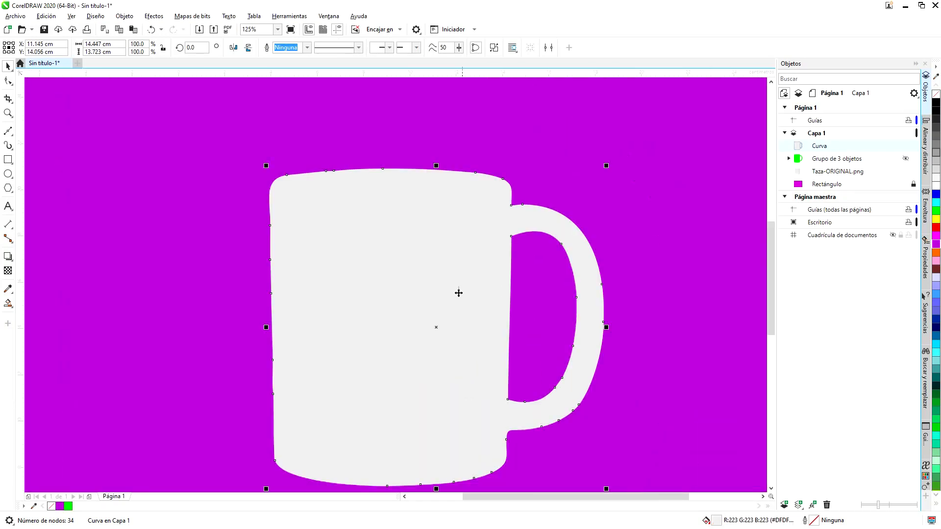
scroll(448, 321, "down", 2)
scroll(436, 362, "up", 2)
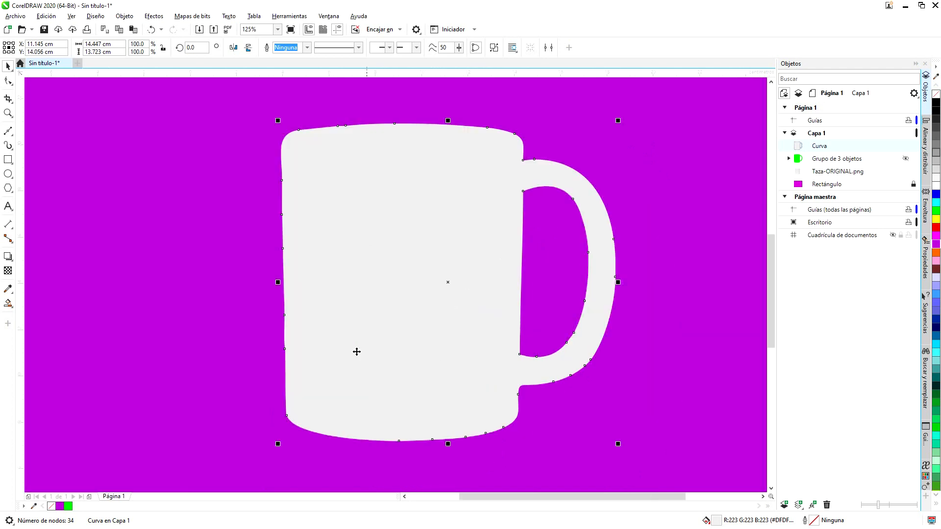
scroll(285, 260, "up", 3)
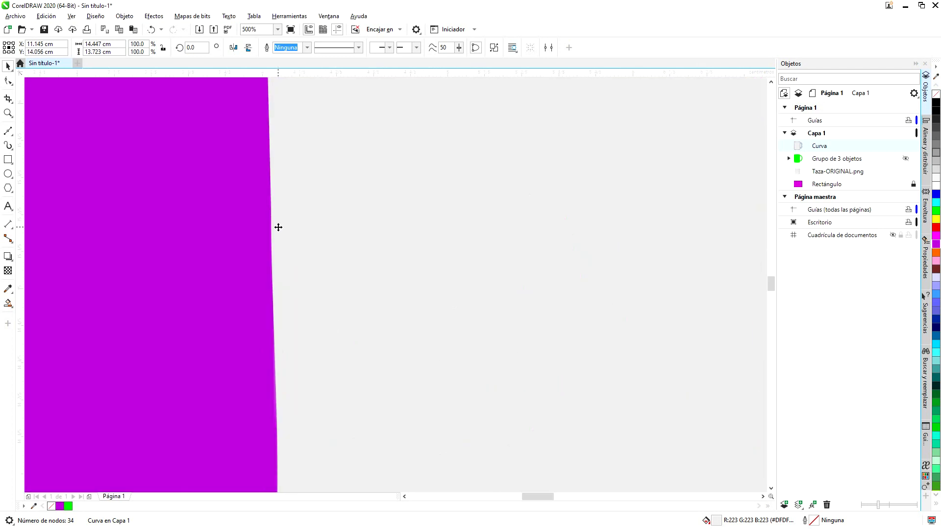
scroll(279, 228, "up", 2)
scroll(278, 204, "down", 1)
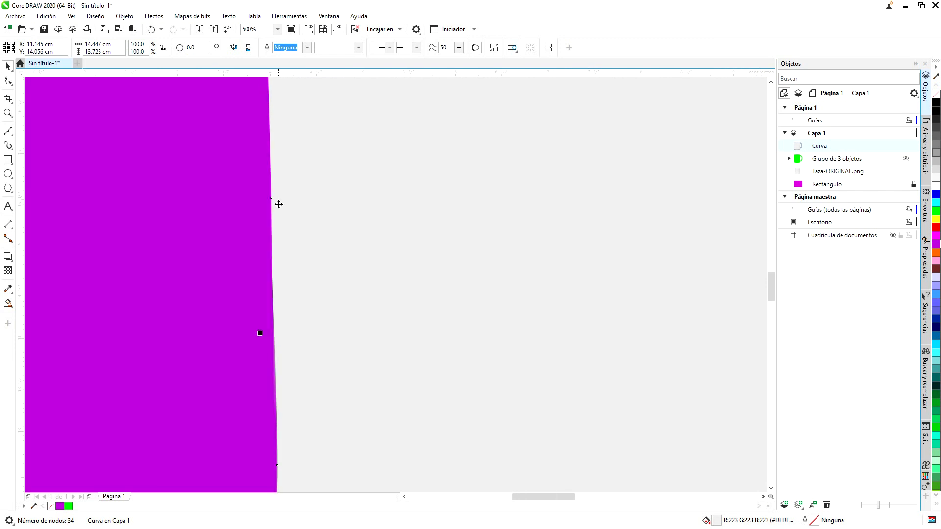
scroll(279, 204, "down", 3)
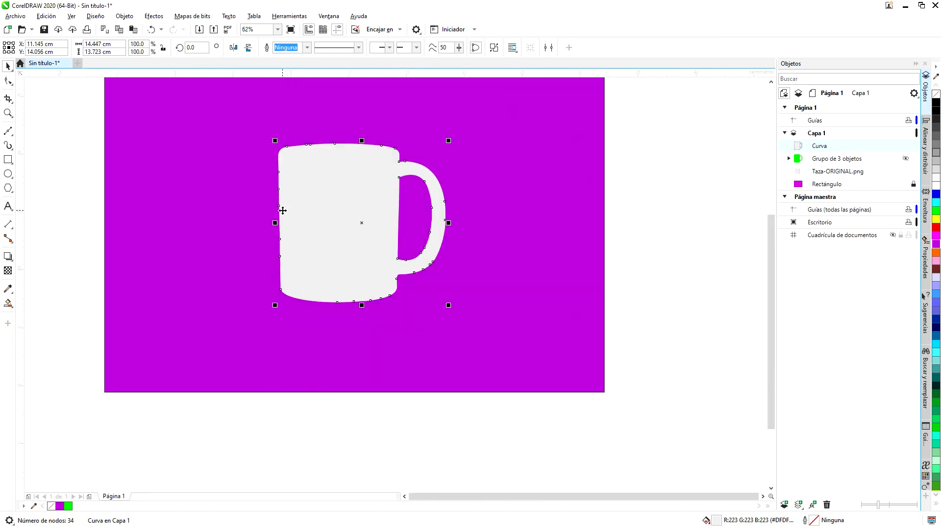
scroll(291, 181, "up", 1)
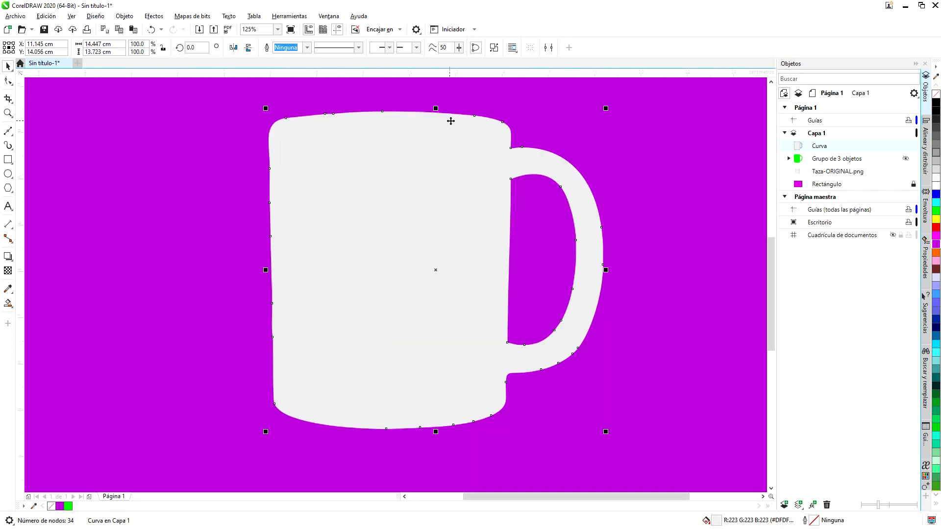
scroll(514, 150, "up", 1)
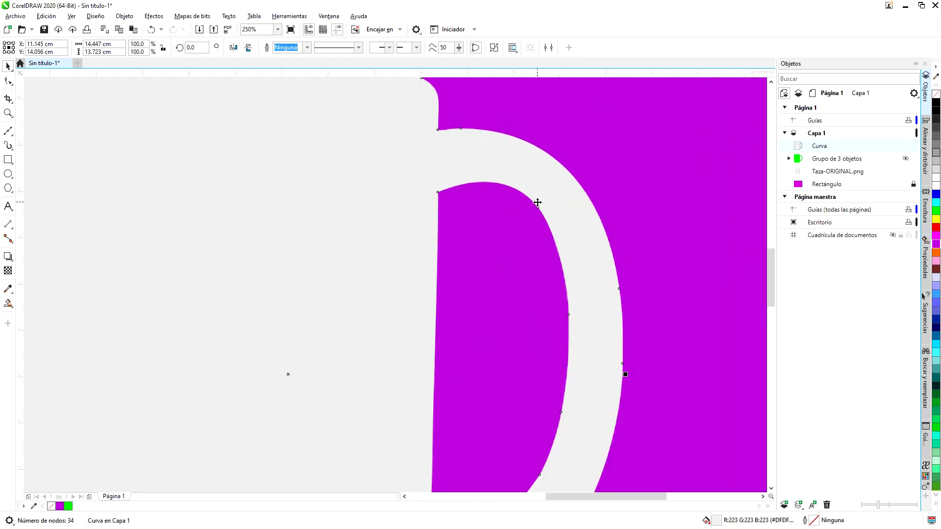
scroll(538, 203, "down", 1)
scroll(330, 318, "down", 1)
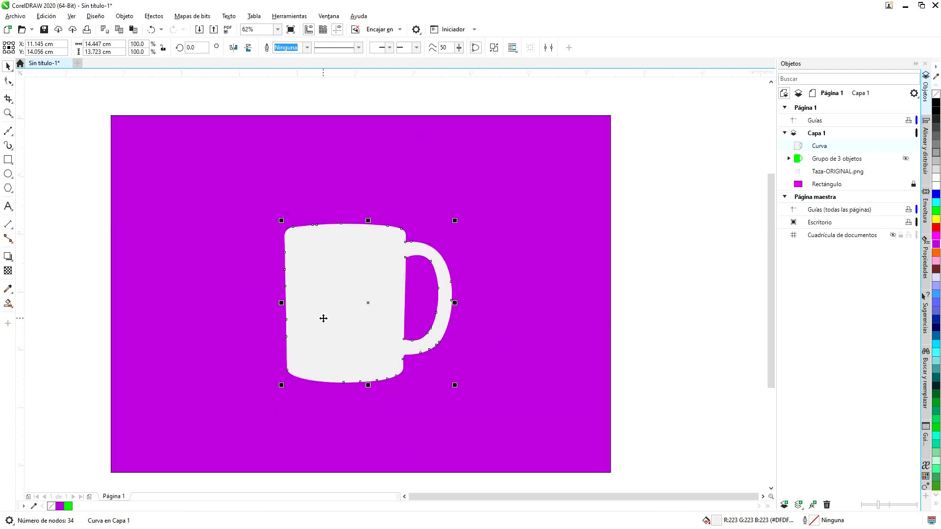
scroll(311, 365, "up", 1)
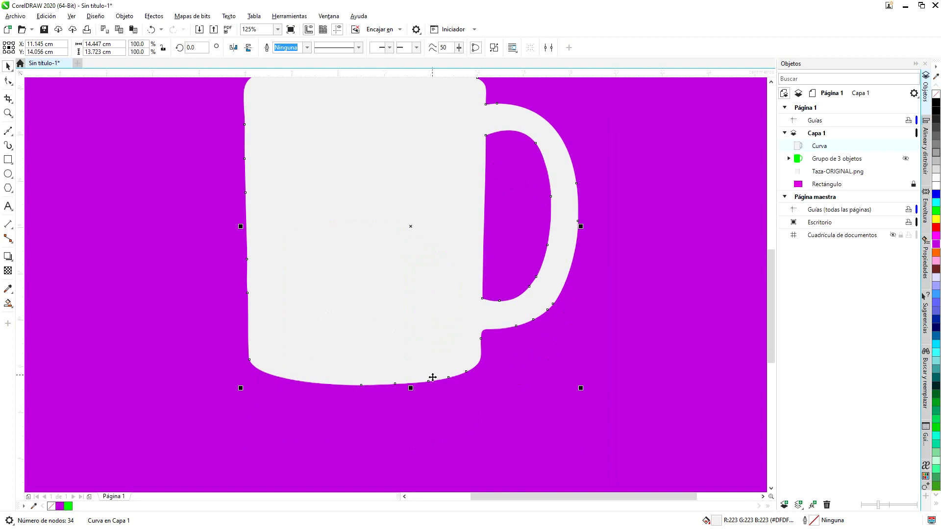
scroll(432, 377, "up", 1)
scroll(403, 352, "down", 1)
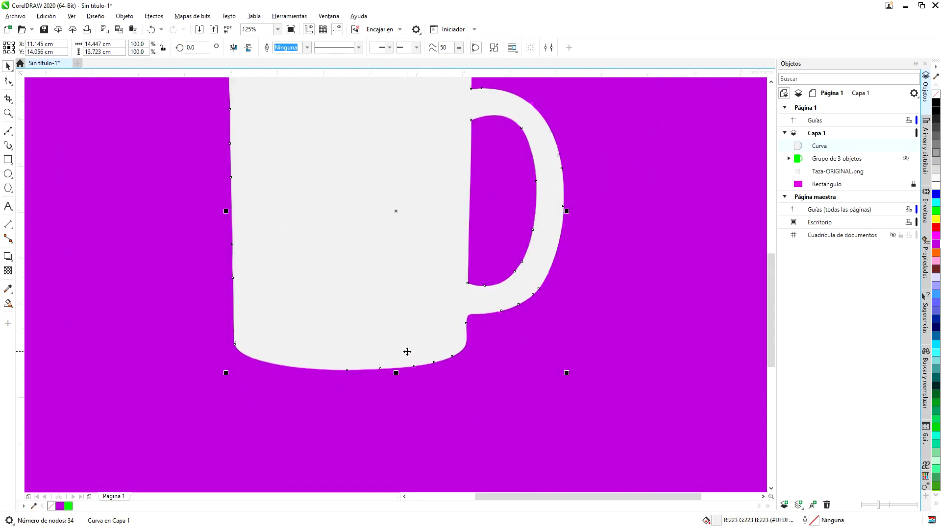
scroll(407, 352, "down", 1)
scroll(403, 283, "up", 1)
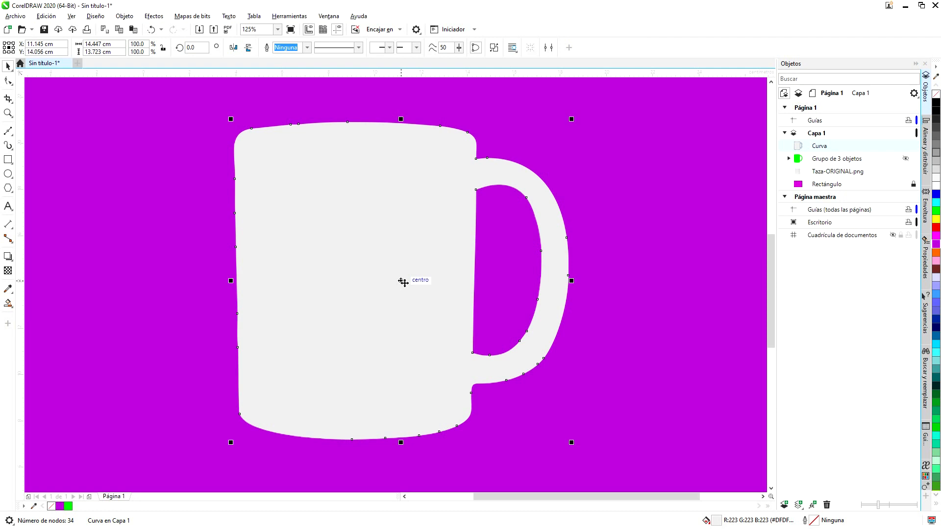
Fill the traced mug curve with yellow and give it a uniform transparency of 50.
left_click(936, 219)
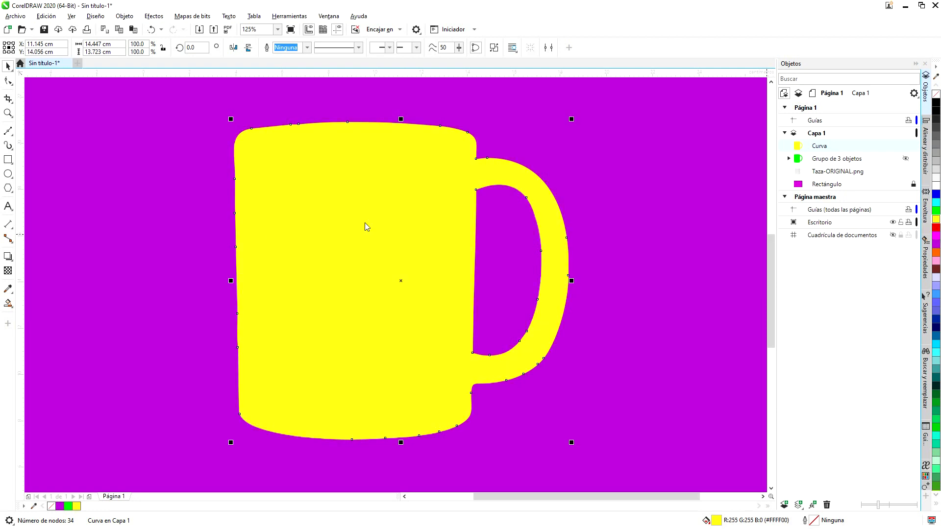
left_click(9, 271)
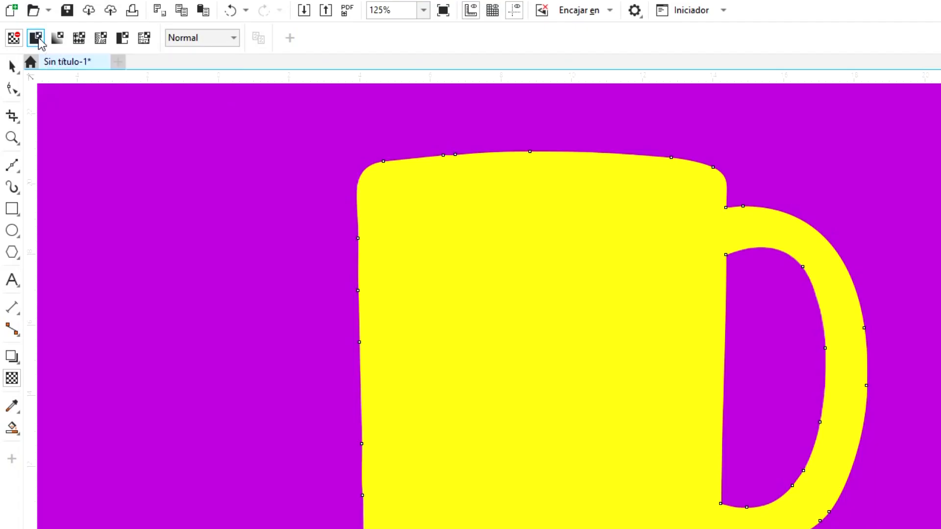
left_click(38, 37)
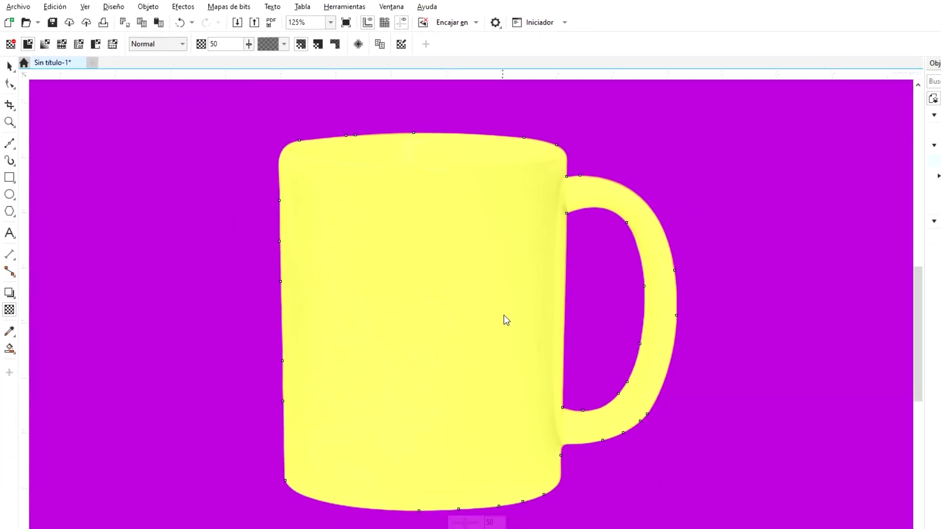
Compare the semi-transparent yellow shape with the mug photo beneath along the rim and around the handle.
scroll(367, 147, "up", 4)
scroll(442, 196, "down", 3)
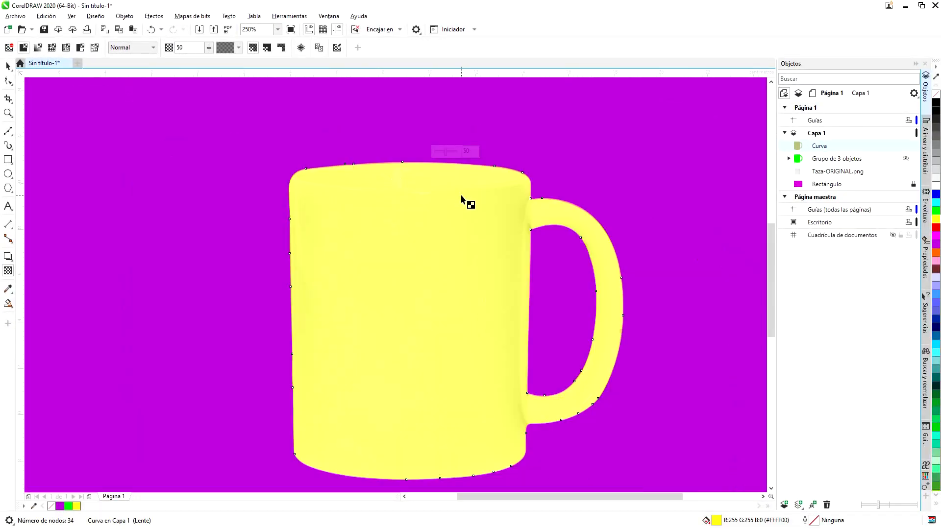
scroll(441, 171, "up", 3)
scroll(426, 172, "up", 2)
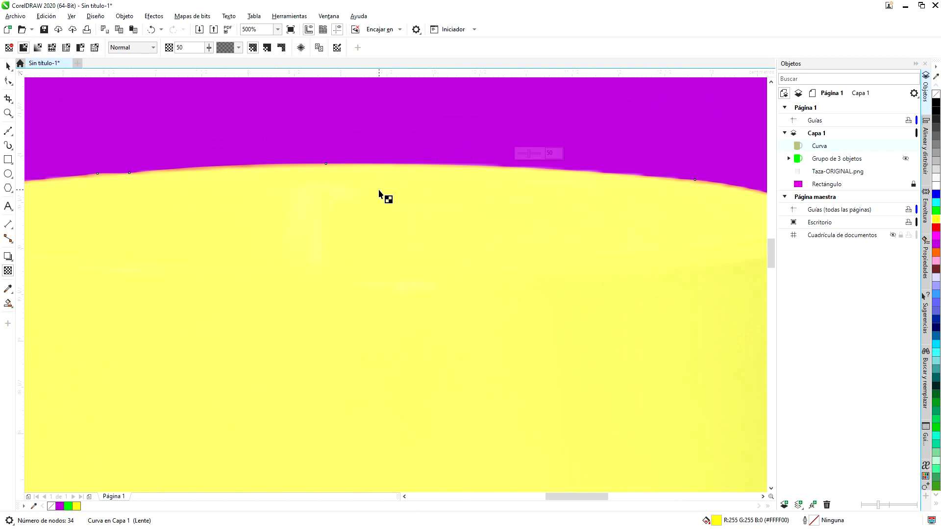
scroll(433, 250, "down", 2)
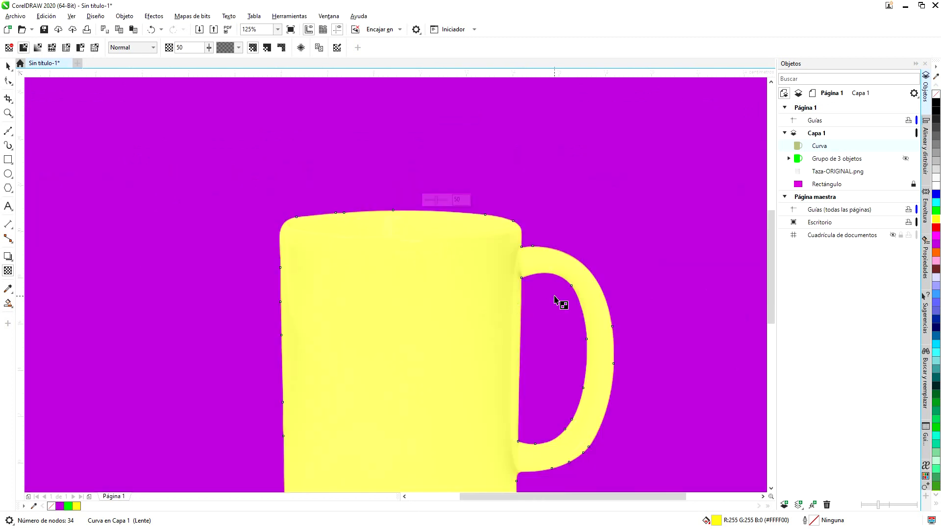
scroll(355, 233, "up", 2)
scroll(485, 213, "up", 2)
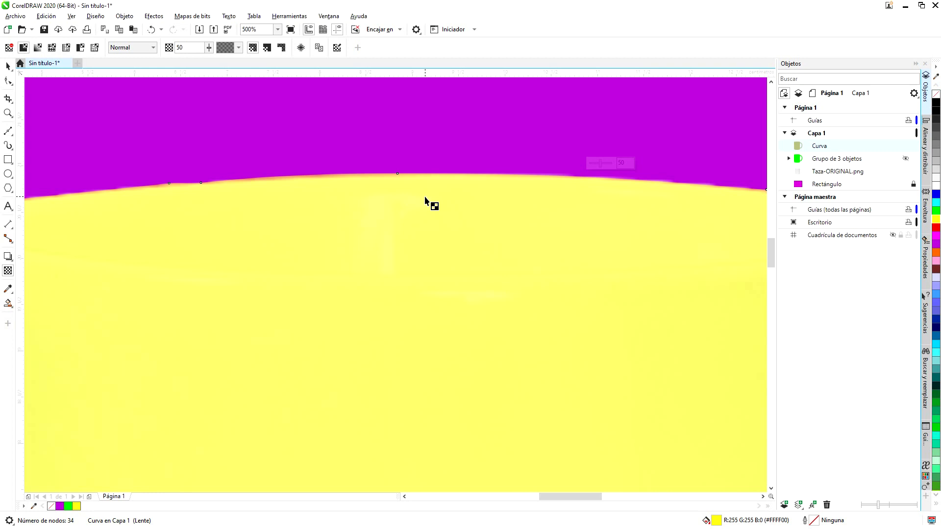
Try to smooth the mug body's left edge by deleting its protruding node with the Shape tool.
scroll(426, 201, "down", 2)
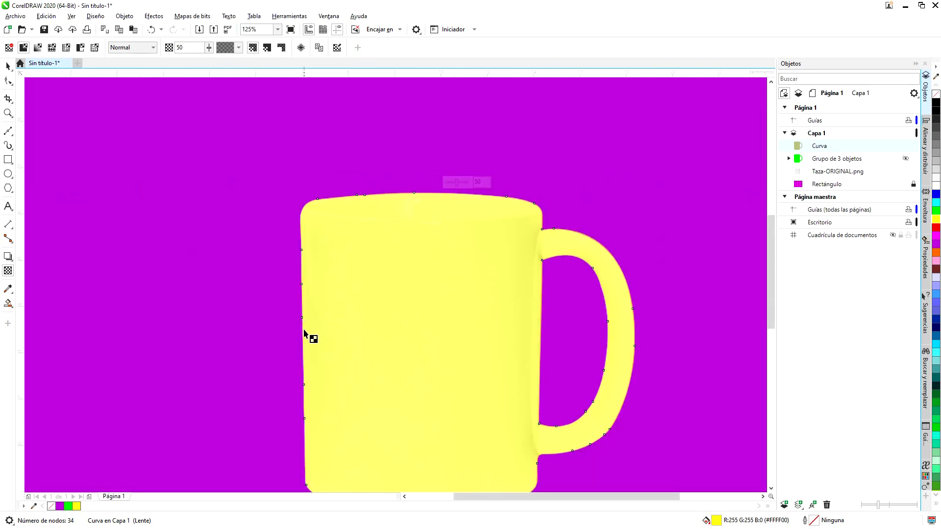
scroll(309, 490, "up", 2)
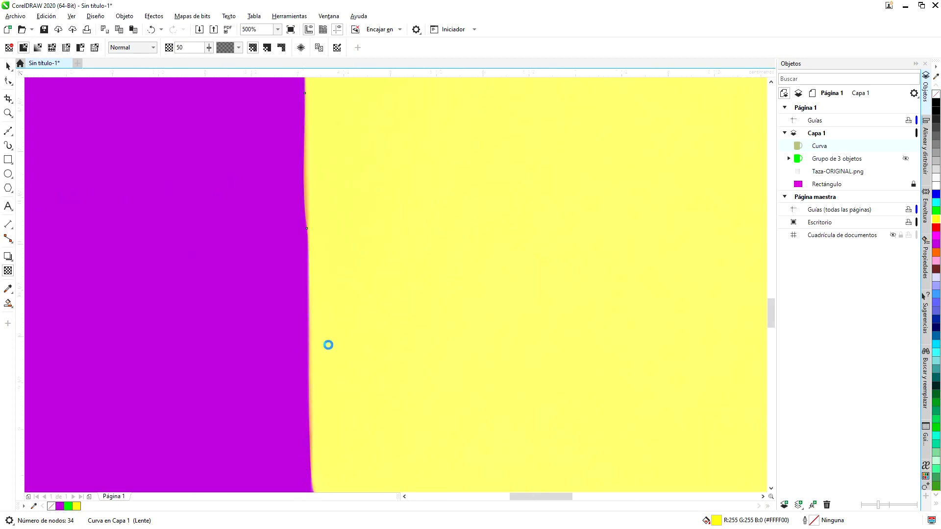
scroll(312, 219, "up", 1)
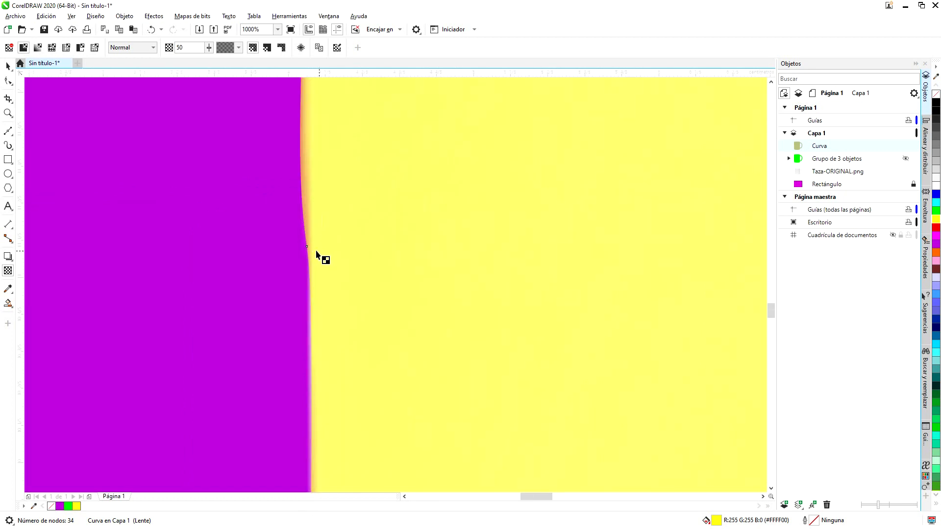
left_click(10, 82)
left_click(9, 84)
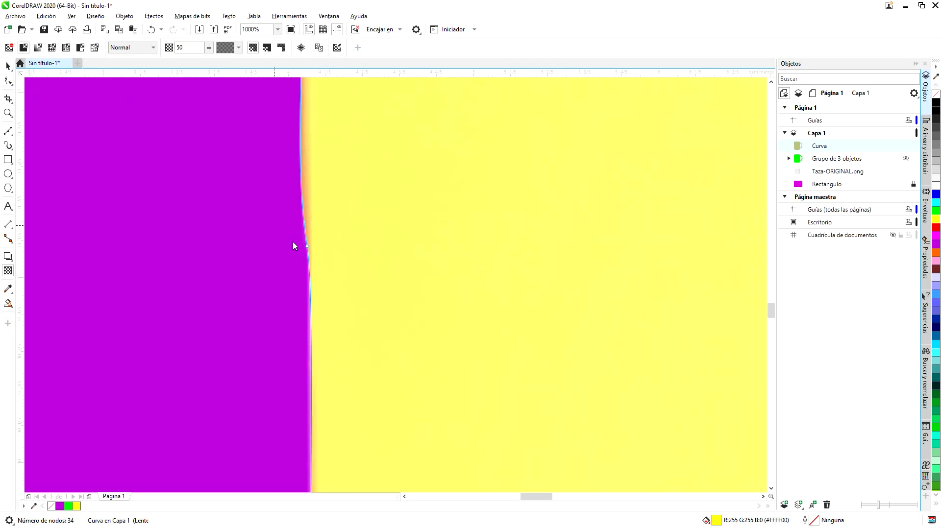
left_click(307, 247)
key("Delete")
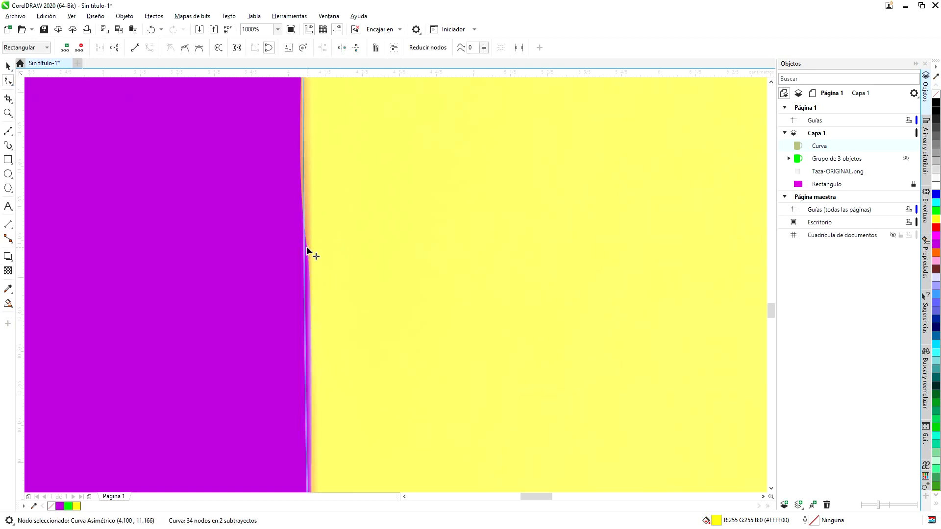
Check the left edge against the mug photo and undo the node deletion.
scroll(343, 217, "down", 5)
scroll(345, 191, "up", 5)
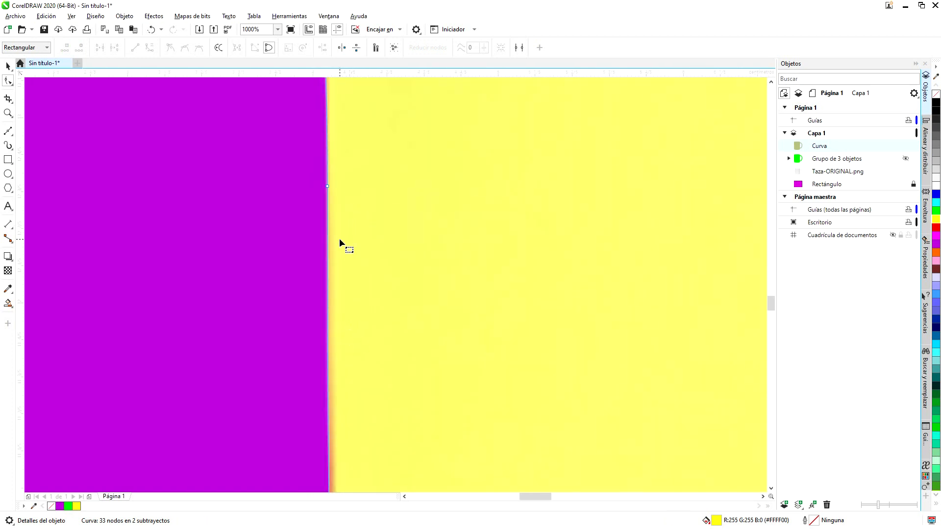
scroll(366, 395, "up", 2)
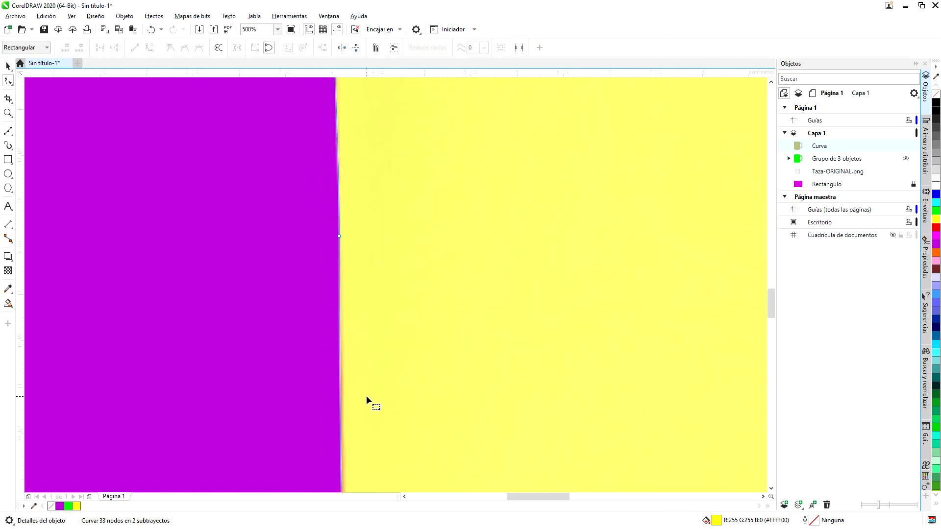
scroll(312, 390, "up", 1)
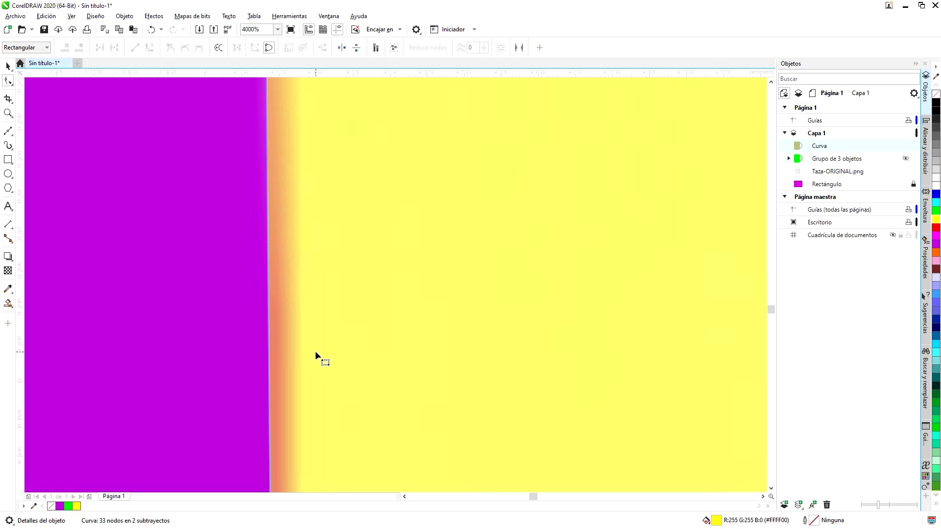
key("ctrl+z")
Bend the curve segments along the body's left edge inward so they follow the mug photo.
scroll(336, 323, "down", 3)
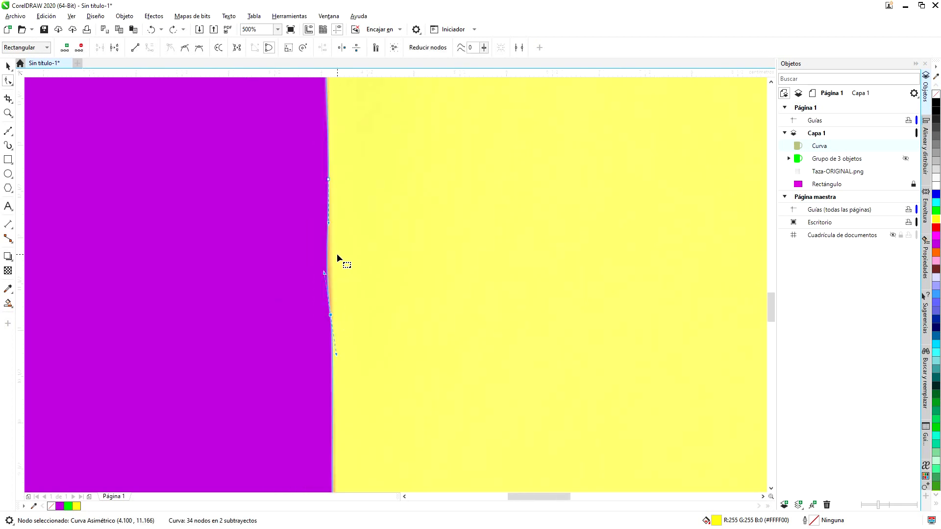
scroll(337, 260, "up", 3)
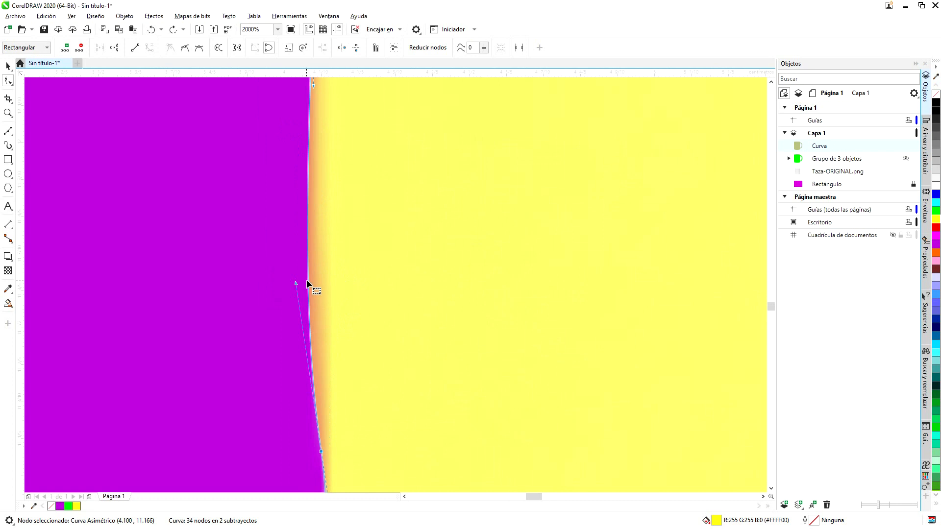
left_click_drag(307, 280, 325, 279)
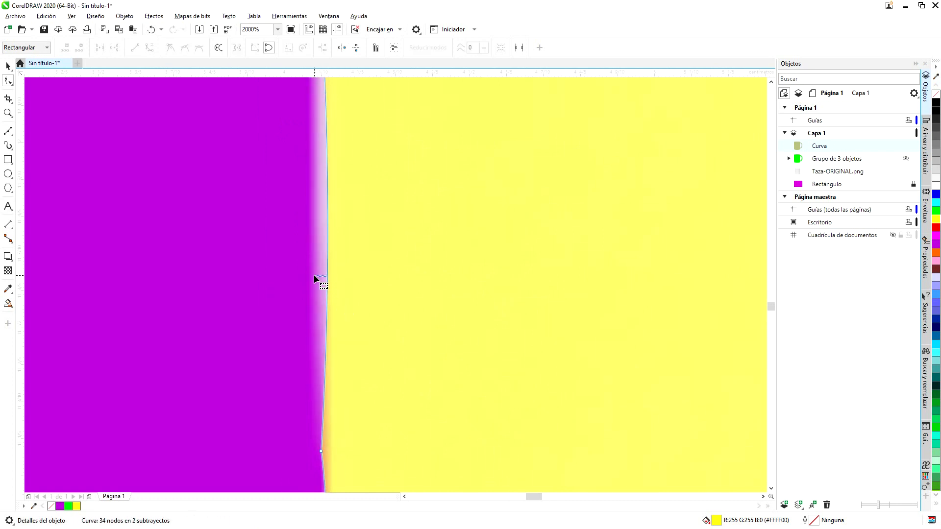
scroll(359, 306, "down", 2)
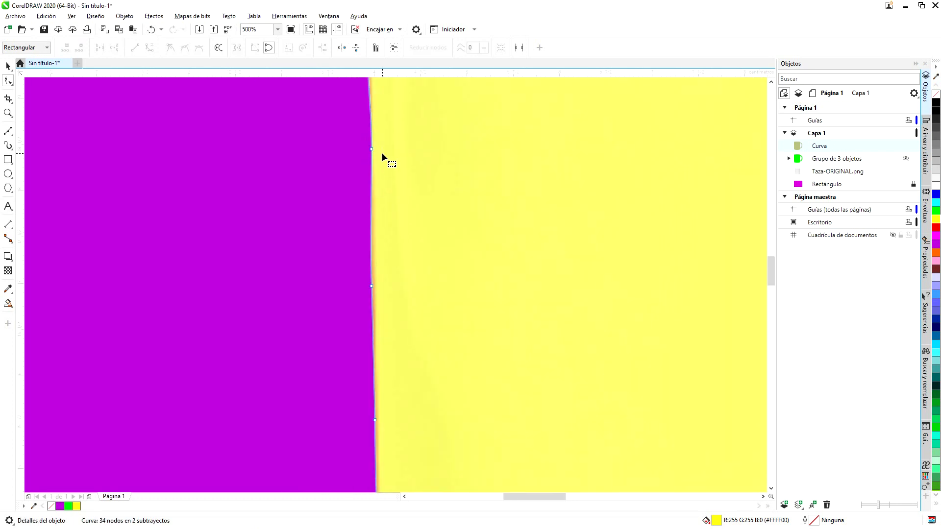
scroll(380, 213, "up", 2)
left_click_drag(360, 258, 368, 253)
Delete two surplus nodes along the left edge of the mug body.
scroll(398, 214, "down", 3)
scroll(407, 213, "up", 2)
scroll(407, 213, "down", 1)
scroll(404, 138, "up", 1)
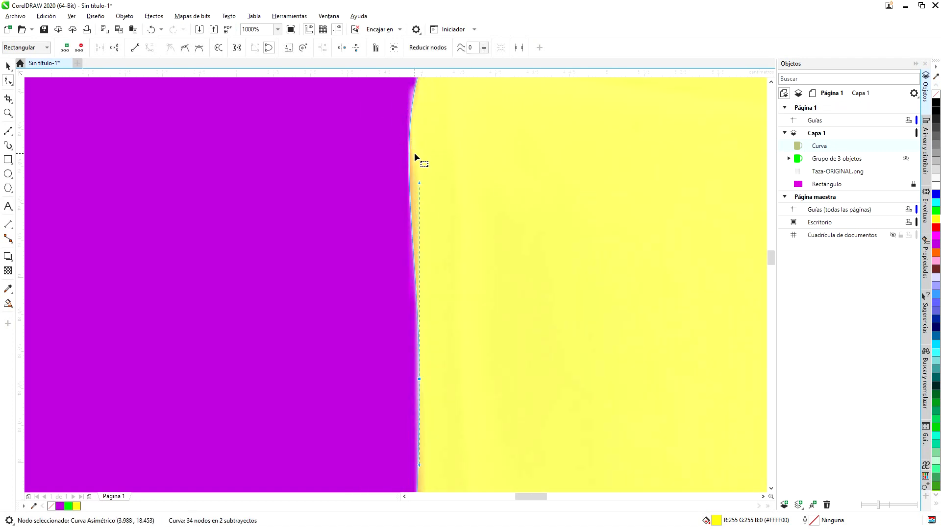
scroll(415, 156, "down", 1)
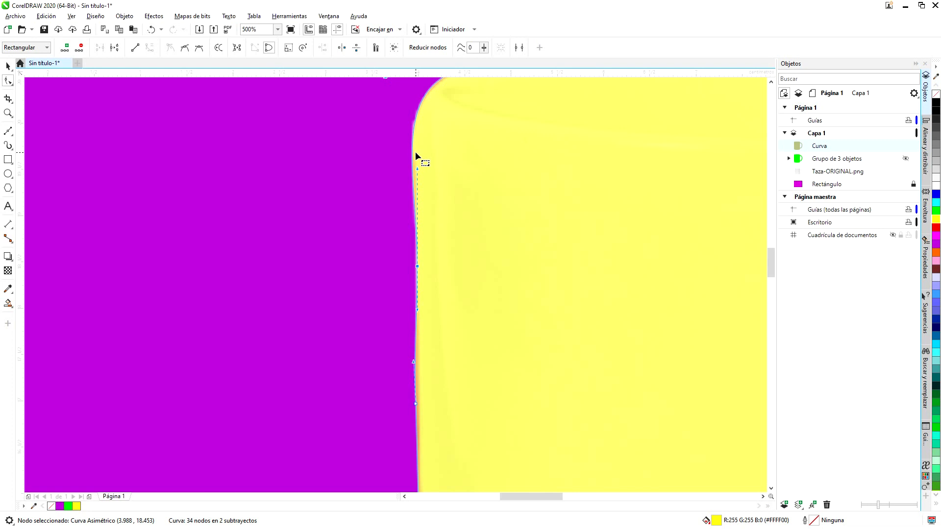
scroll(416, 155, "up", 4)
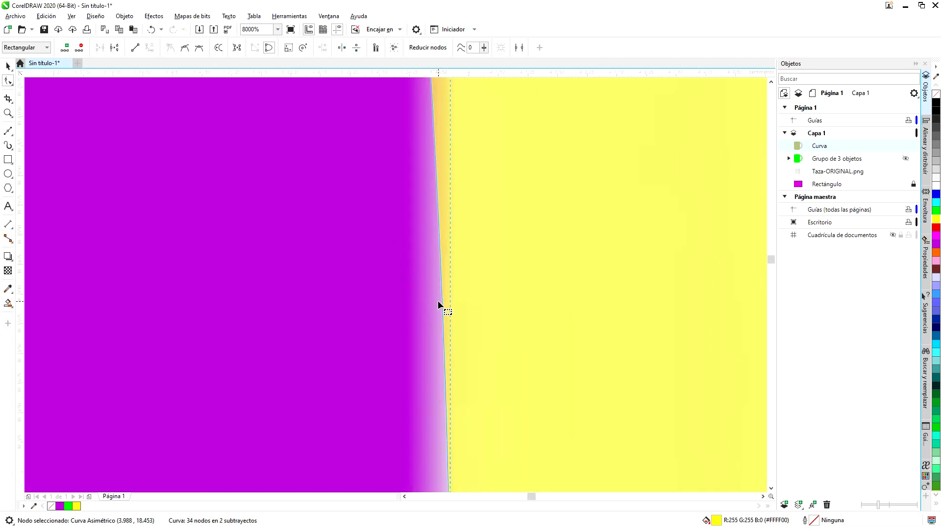
scroll(438, 302, "down", 4)
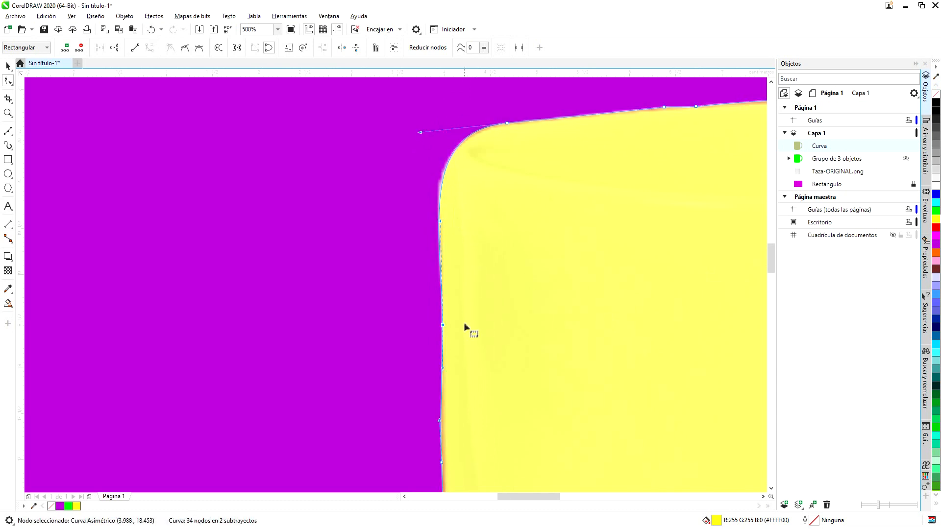
scroll(467, 314, "down", 2)
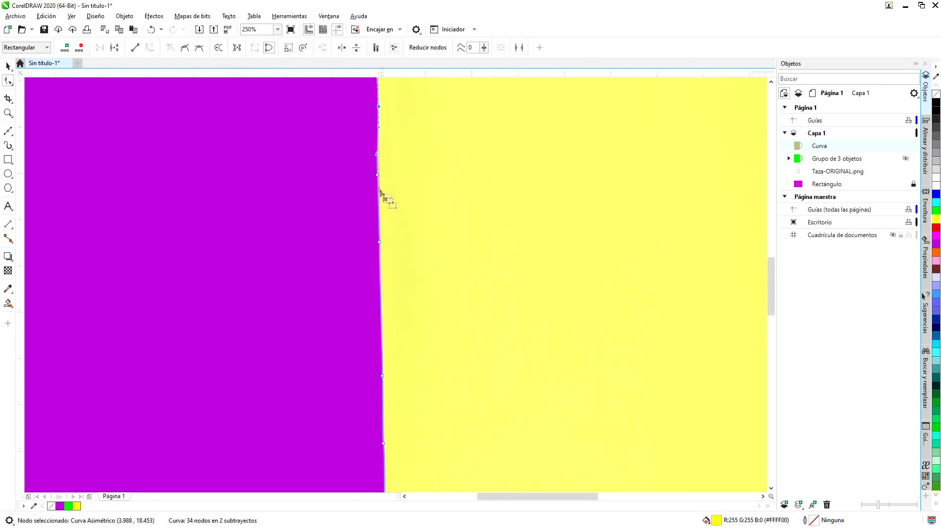
key("Delete")
scroll(394, 245, "down", 1)
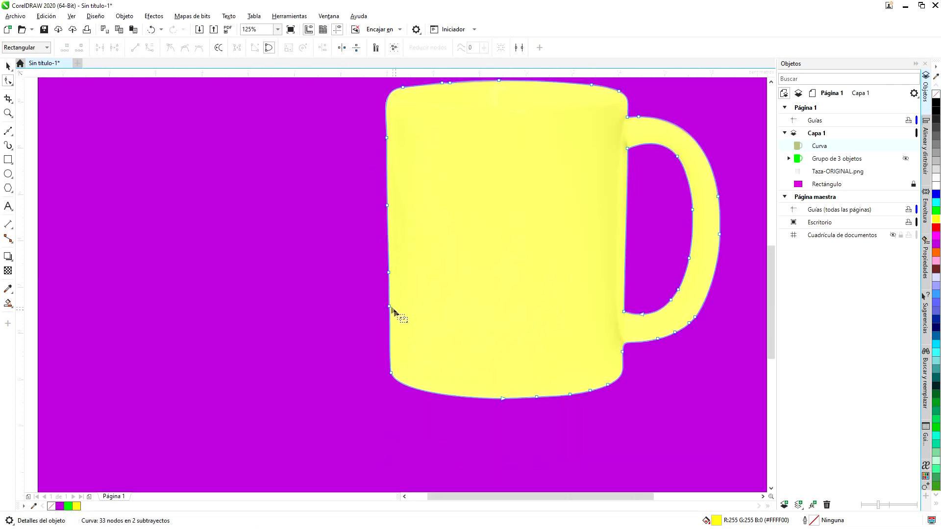
key("Delete")
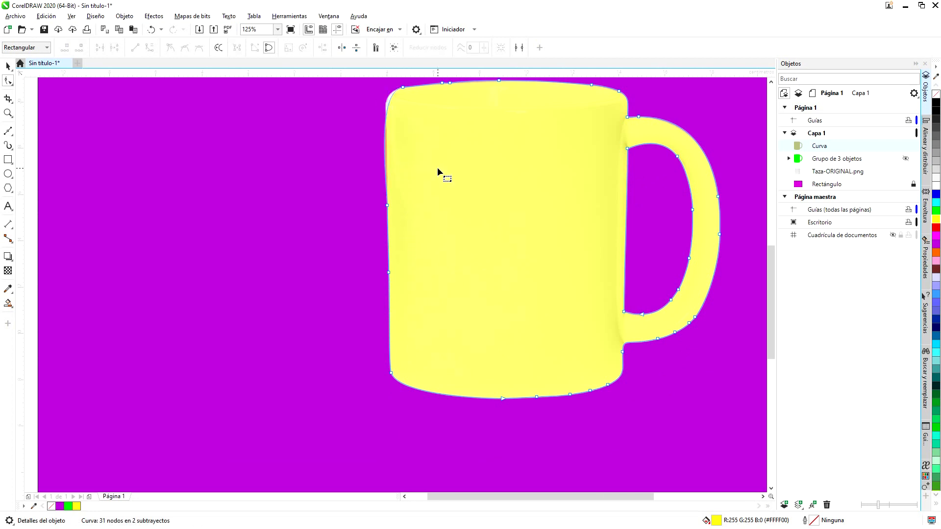
Delete three surplus nodes along the right half of the mug's base.
left_click(538, 397)
double_click(538, 398)
double_click(589, 390)
Remove the node at the middle of the base and reshape the base curve to follow the photo.
double_click(503, 399)
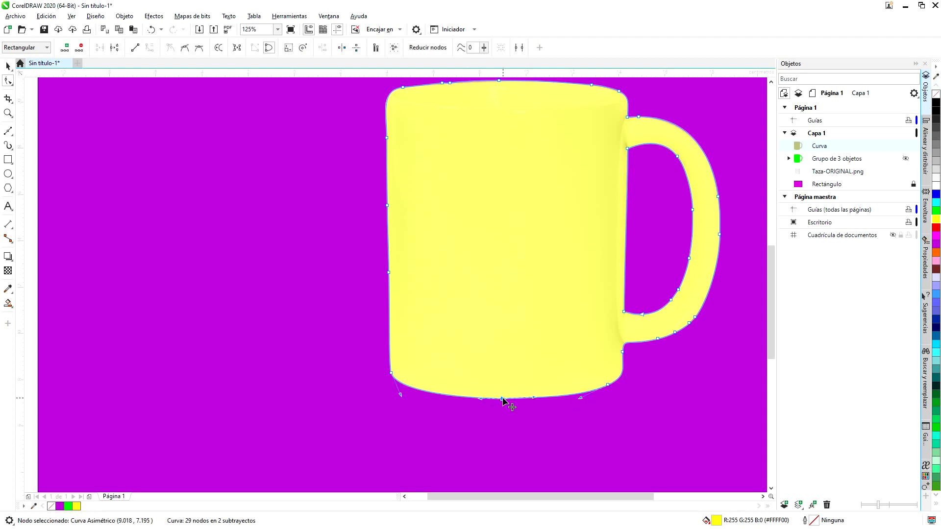
scroll(582, 405, "up", 2)
scroll(652, 336, "down", 1)
scroll(229, 309, "up", 1)
left_click(235, 306)
left_click_drag(294, 445, 303, 435)
scroll(392, 390, "down", 3)
Remove a surplus node from the lower part of the handle and adjust the curve there to fit the photo.
scroll(497, 358, "up", 1)
scroll(515, 376, "up", 1)
scroll(518, 371, "down", 2)
scroll(543, 333, "up", 2)
double_click(476, 395)
scroll(487, 385, "up", 1)
scroll(486, 385, "up", 1)
left_click_drag(499, 341, 505, 342)
scroll(519, 363, "down", 2)
scroll(447, 405, "up", 3)
Reposition the bottom node of the handle opening and reshape the adjoining curve up to the mug body.
left_click_drag(400, 415, 388, 422)
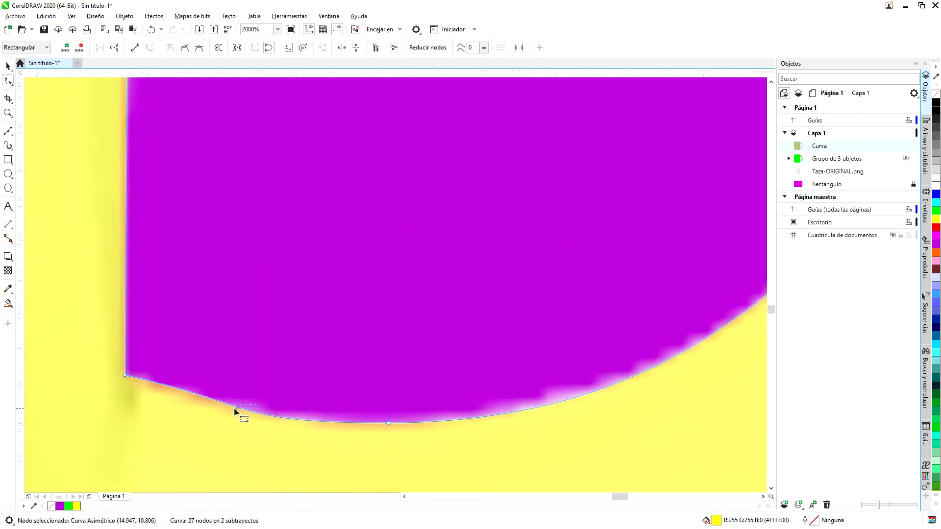
left_click_drag(259, 402, 352, 405)
scroll(471, 251, "down", 2)
scroll(475, 191, "up", 2)
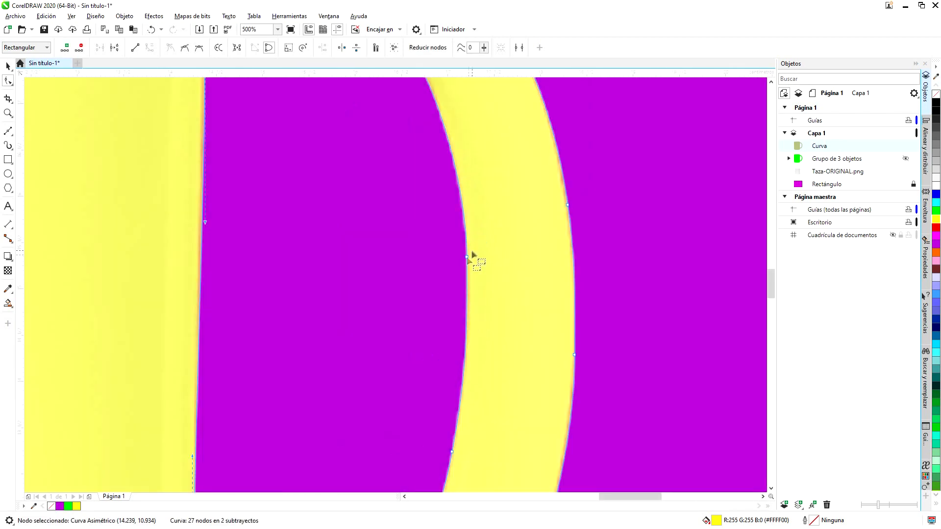
Adjust the inner handle nodes and control handles so the top of the handle opening follows the photo.
scroll(473, 254, "up", 1)
left_click(468, 258)
scroll(494, 255, "down", 3)
scroll(470, 199, "up", 3)
left_click_drag(458, 200, 462, 195)
scroll(464, 193, "down", 2)
scroll(400, 166, "up", 2)
left_click_drag(405, 146, 397, 140)
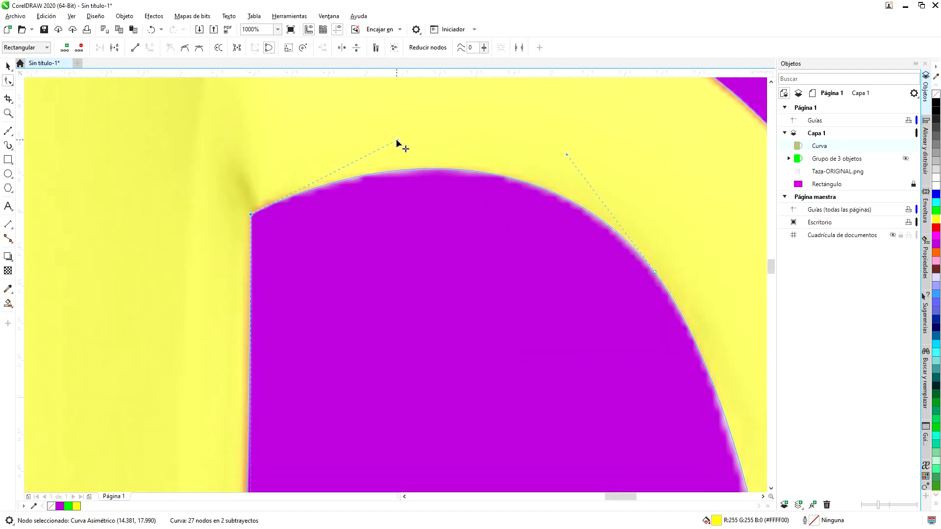
scroll(399, 149, "down", 2)
scroll(545, 272, "up", 3)
Delete a surplus node on the handle's lower outer bend and reshape the curve there to match the photo.
left_click(520, 265)
scroll(566, 251, "down", 2)
scroll(571, 294, "down", 2)
left_click(560, 364)
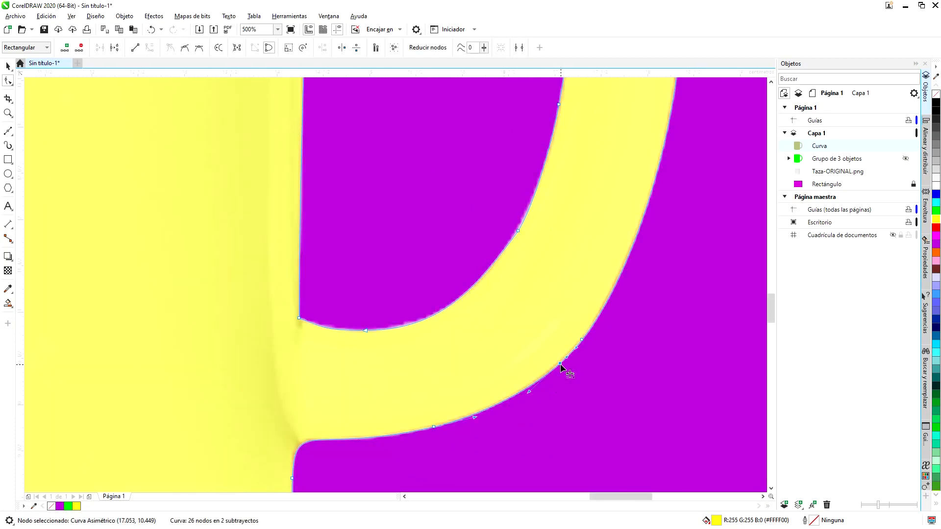
key("Delete")
scroll(544, 377, "up", 1)
left_click_drag(544, 374, 528, 377)
scroll(545, 372, "down", 3)
scroll(546, 345, "up", 2)
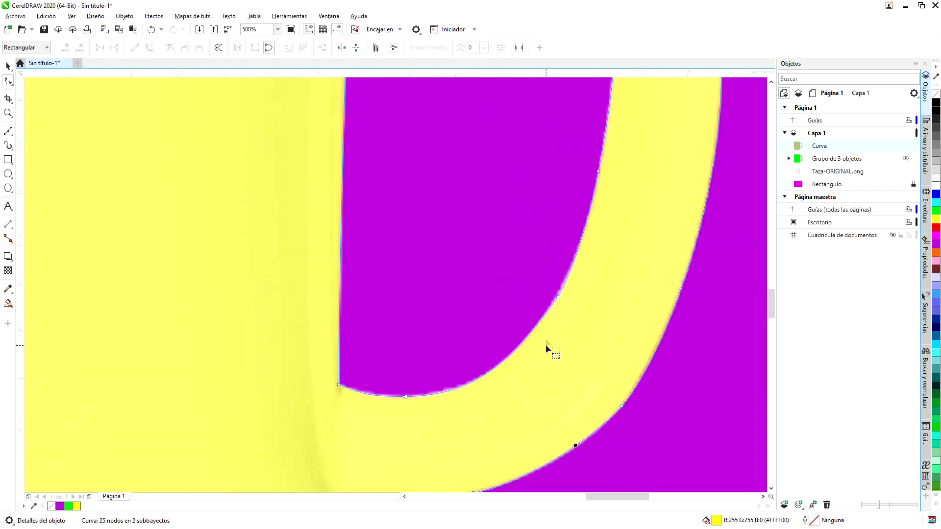
Delete three surplus nodes along the mug's upper rim.
scroll(545, 345, "down", 2)
scroll(315, 174, "up", 2)
left_click(315, 175)
key("Delete")
left_click(345, 173)
key("Delete")
scroll(346, 175, "down", 2)
scroll(461, 150, "up", 3)
left_click(384, 196)
key("Delete")
Bend the right part of the rim curve slightly to fit the photo's edge.
scroll(349, 181, "down", 1)
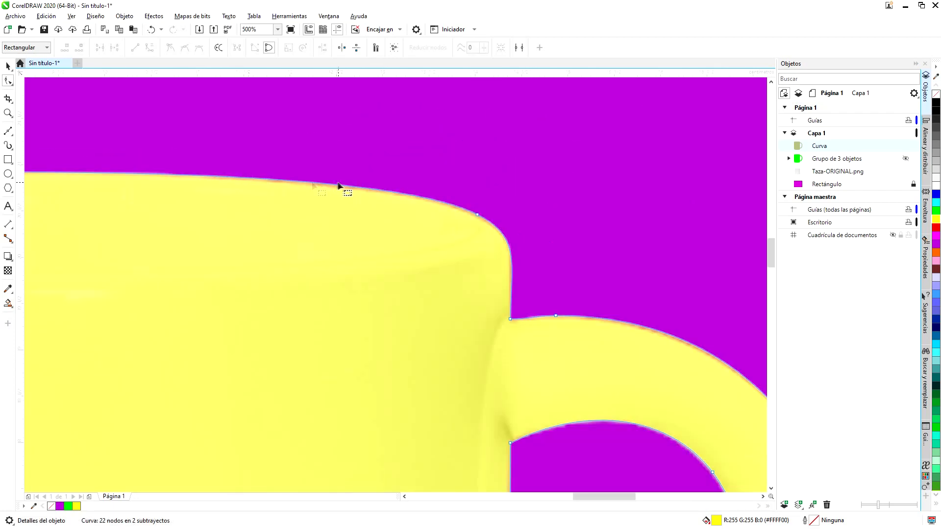
scroll(337, 183, "up", 2)
left_click_drag(369, 206, 374, 214)
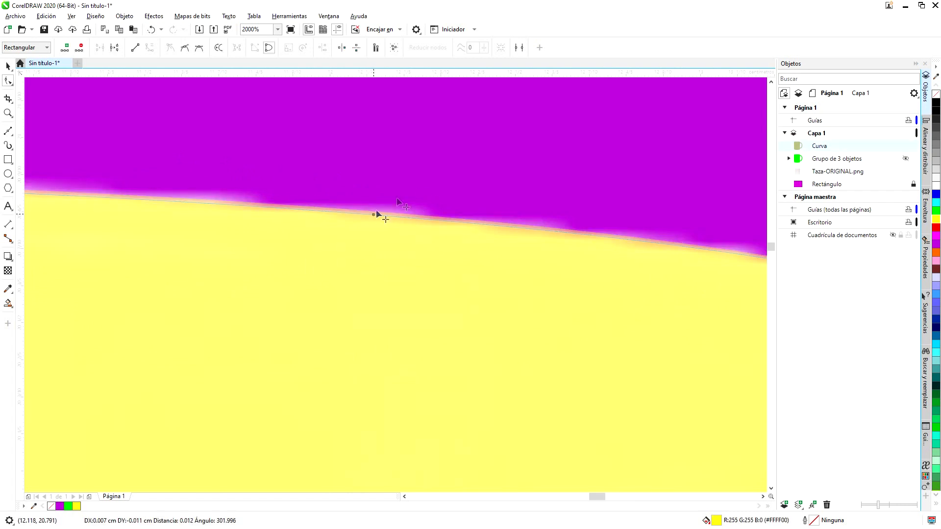
scroll(377, 215, "down", 3)
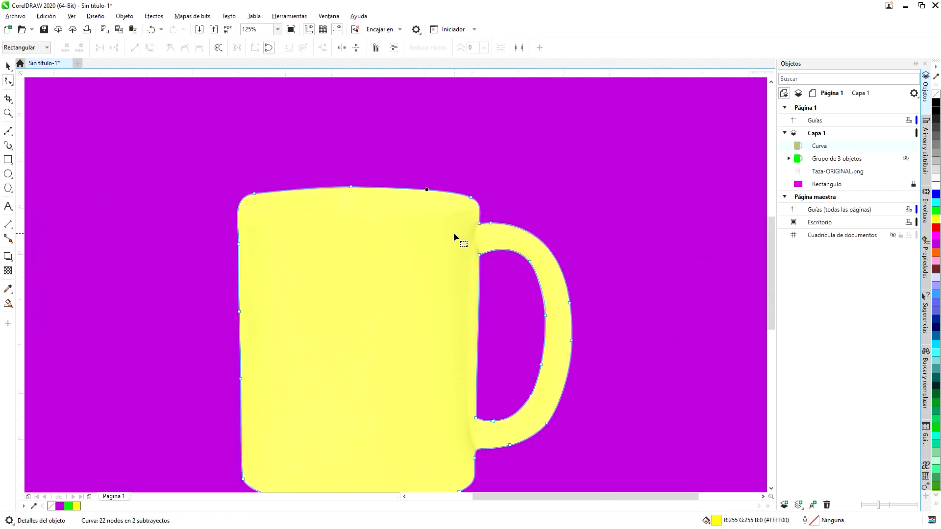
scroll(453, 232, "down", 2)
scroll(437, 256, "up", 2)
Select the yellow mug curve together with Taza-ORIGINAL.png and intersect them.
left_click(7, 65)
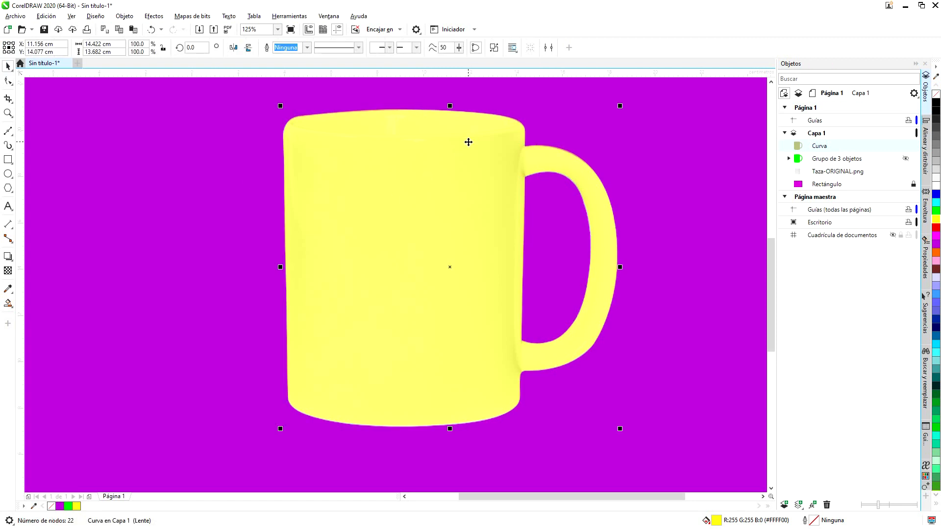
key("ctrl")
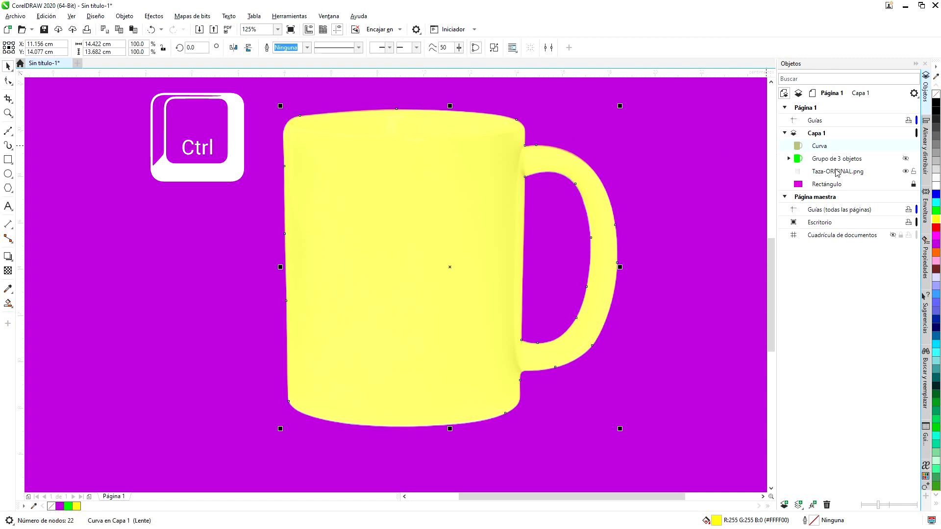
left_click(836, 172, "ctrl")
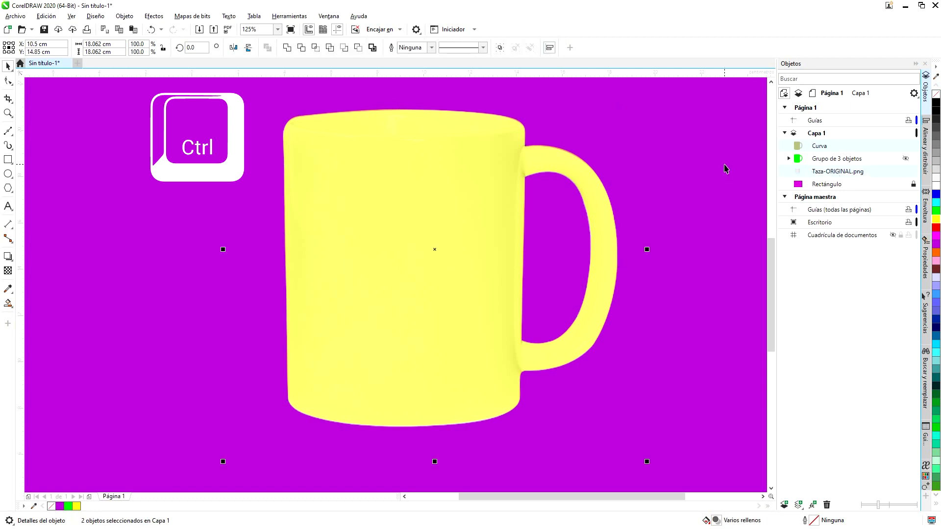
left_click(316, 47)
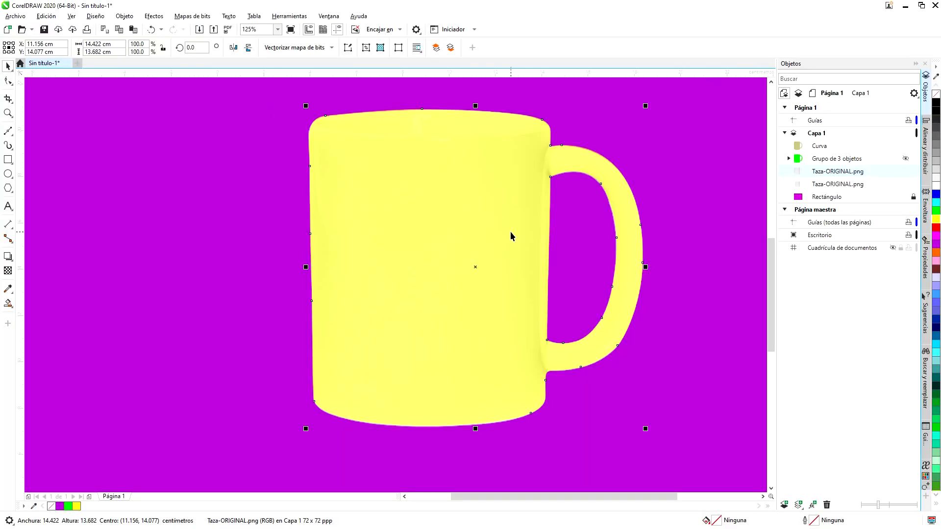
Move the intersected mug cut-out to the right of the yellow mug, centred at X 26.994 cm, Y 20.363 cm.
scroll(510, 233, "down", 2)
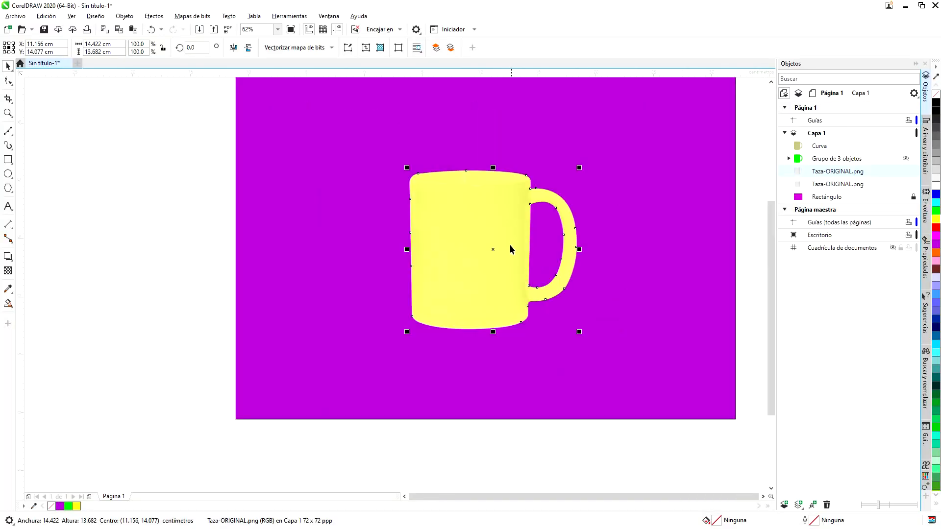
left_click_drag(495, 249, 318, 185)
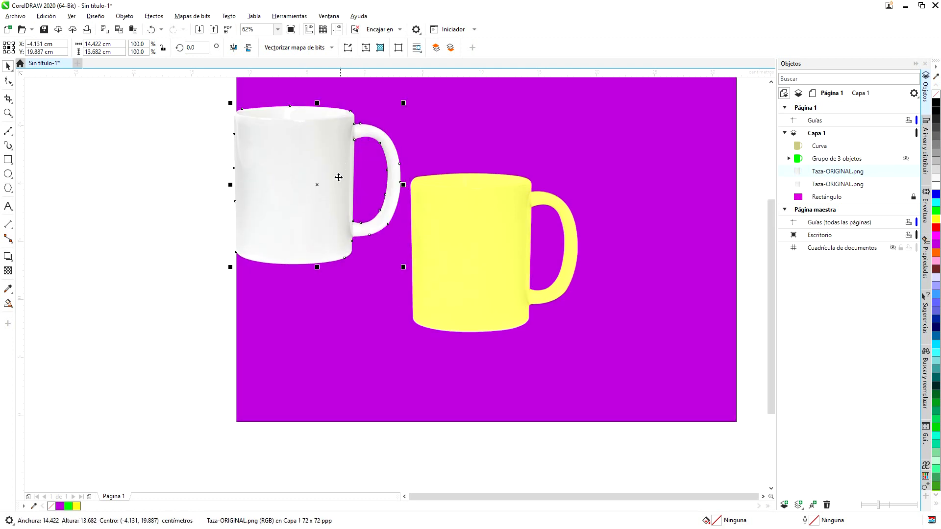
left_click_drag(318, 185, 679, 181)
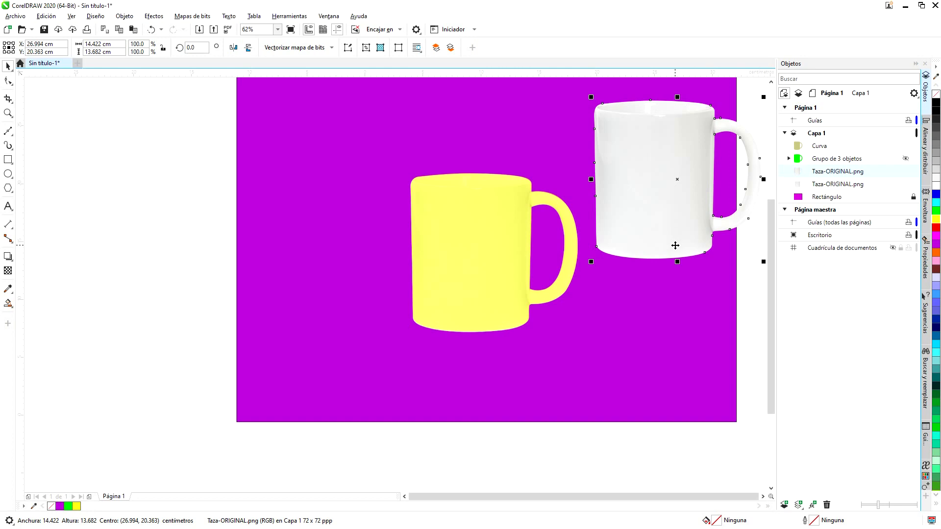
Undo the last move of the mug cut-out.
key("ctrl+z")
key("ctrl+z")
key("ctrl+z")
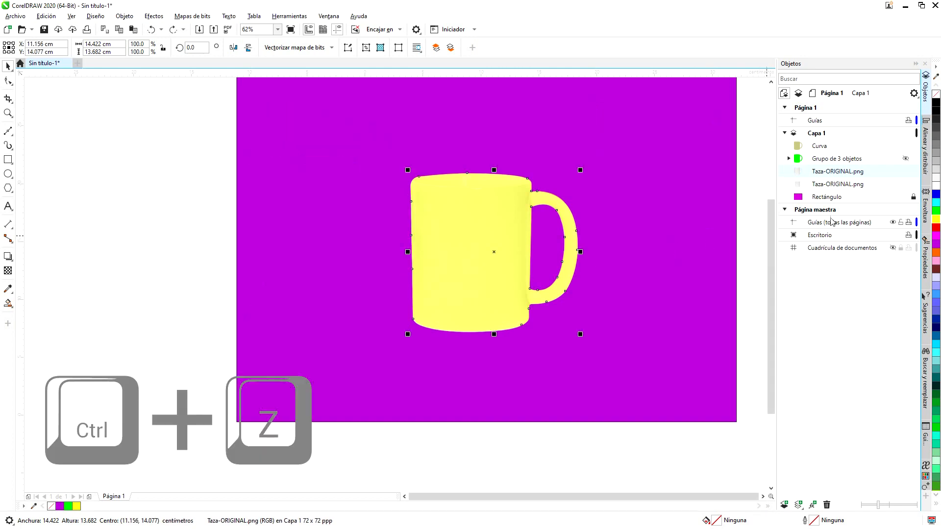
key("ctrl+z")
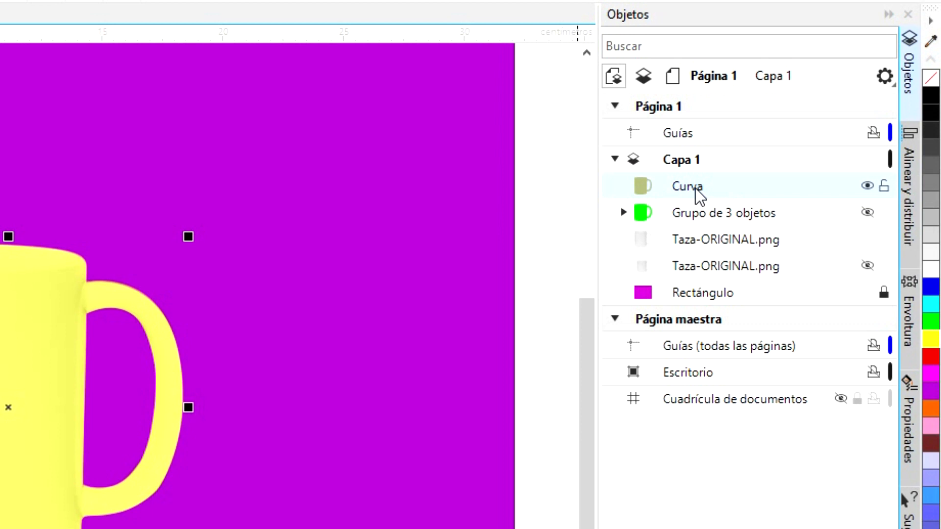
Duplicate the mug curve, hide the lower copy, and place it and Grupo de 3 objetos beneath the visible Taza-ORIGINAL.png in the stacking order.
key("ctrl+d")
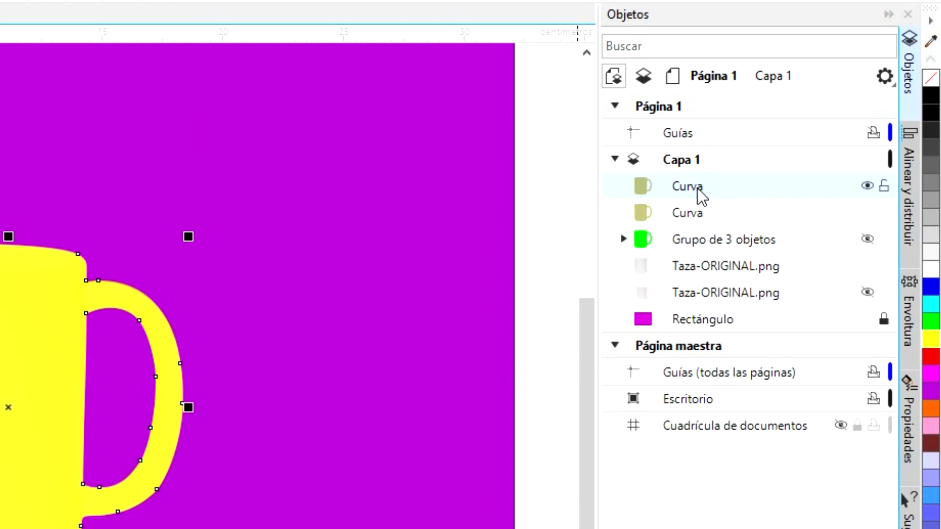
left_click(867, 214)
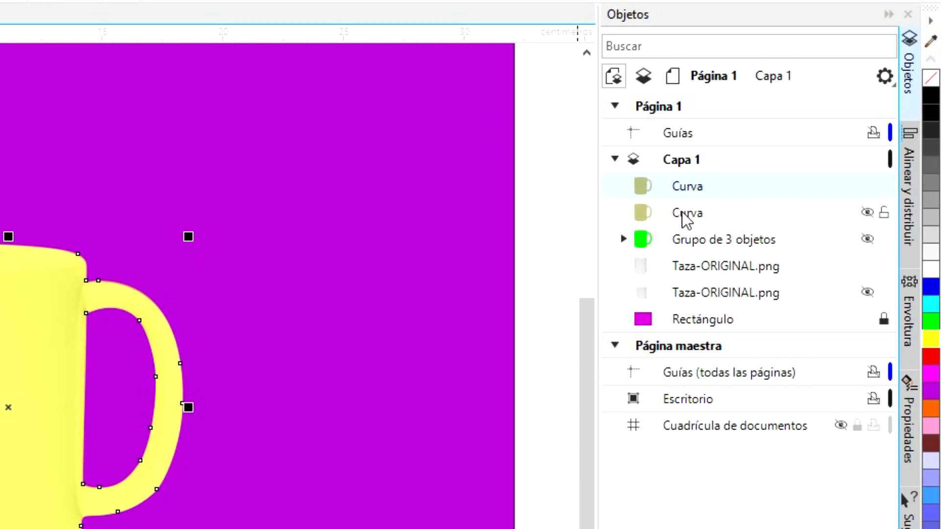
left_click_drag(682, 214, 683, 275)
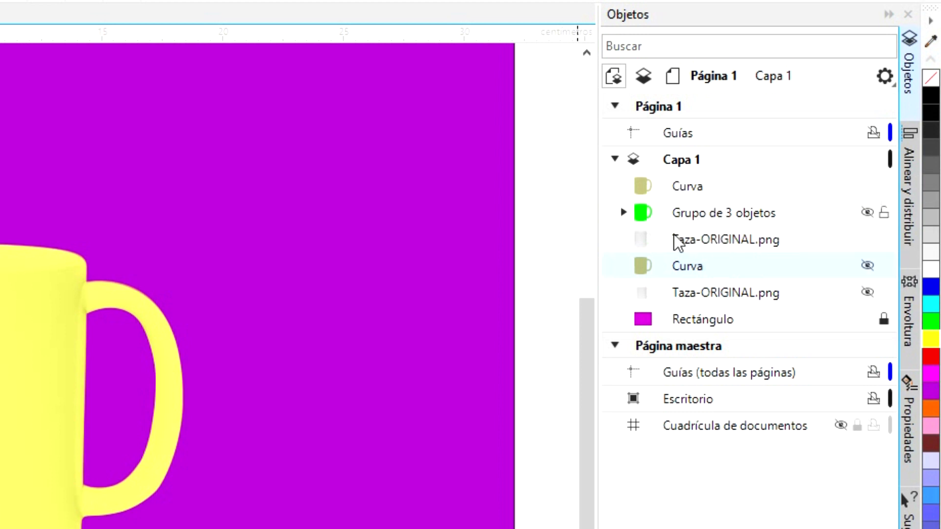
left_click(684, 211)
left_click_drag(685, 212, 689, 253)
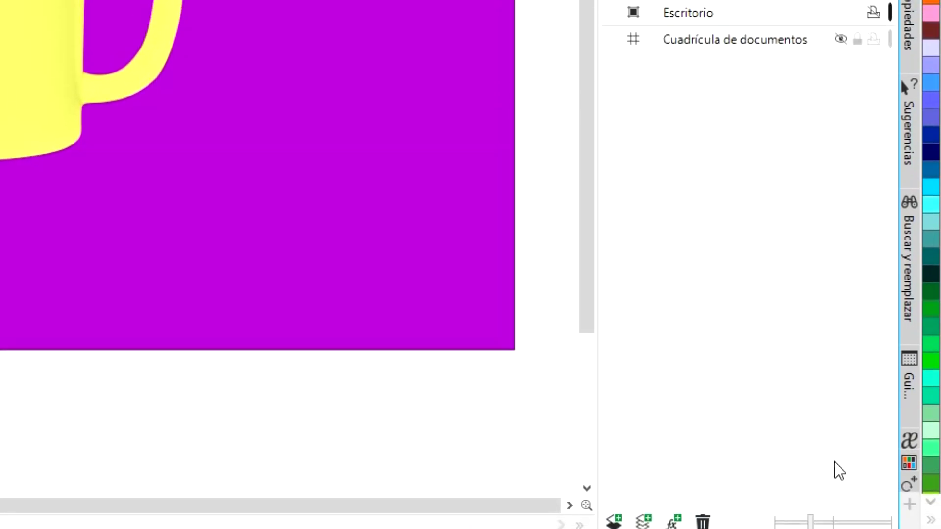
Add a new layer, Capa 2, and move the visible Curva and Taza-ORIGINAL.png into it.
left_click(688, 242)
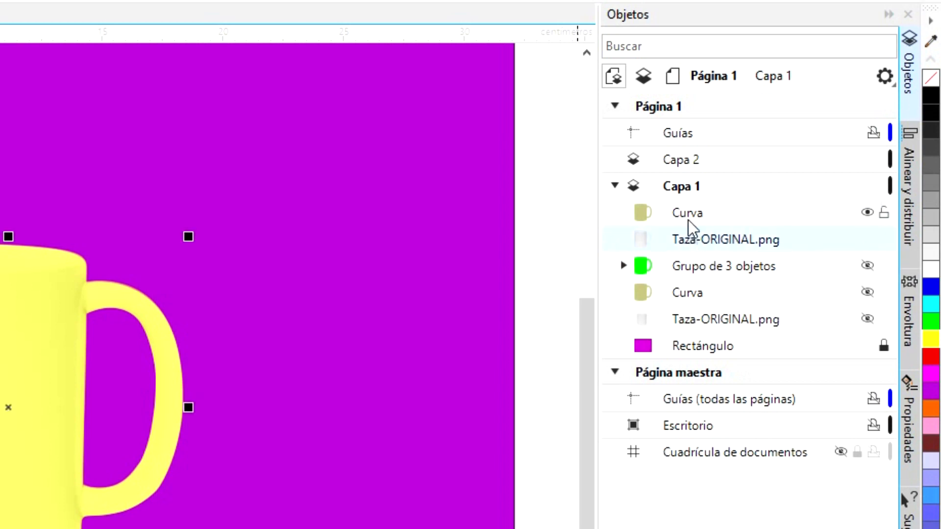
left_click_drag(710, 212, 708, 160)
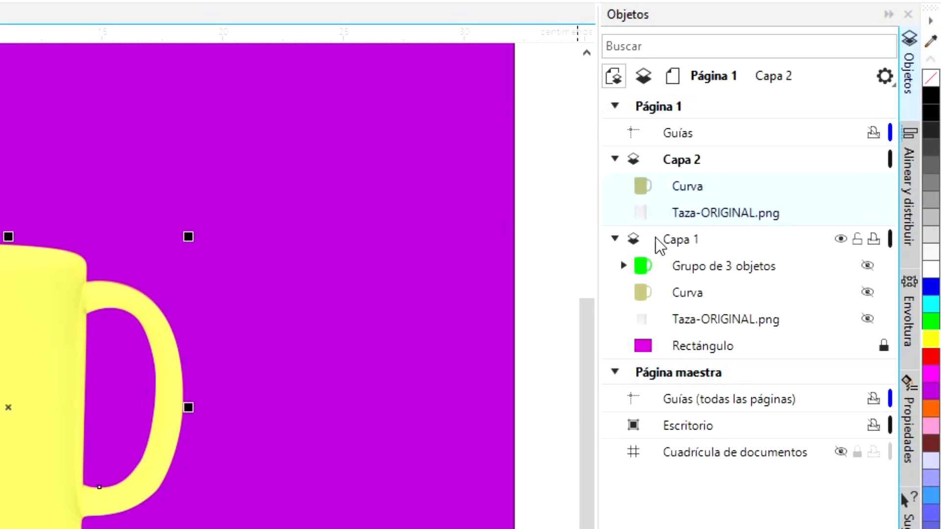
left_click(624, 266)
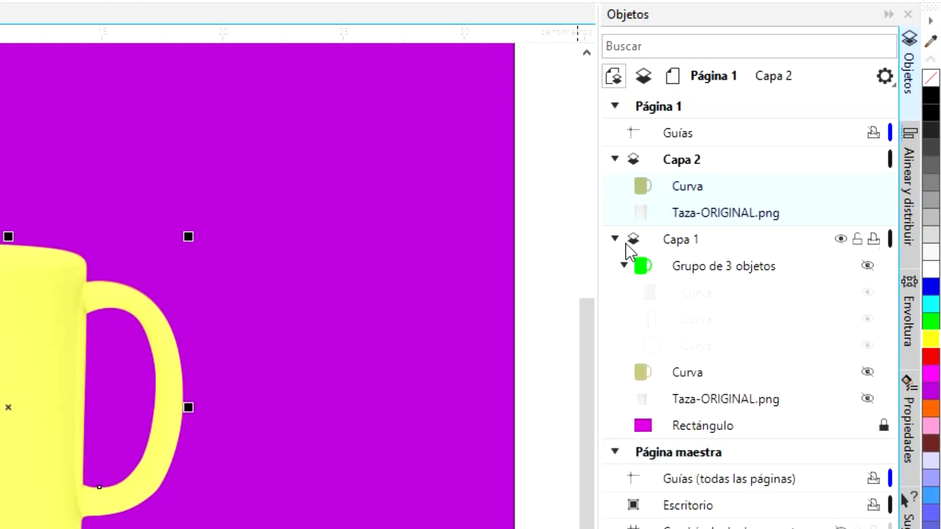
left_click(625, 267)
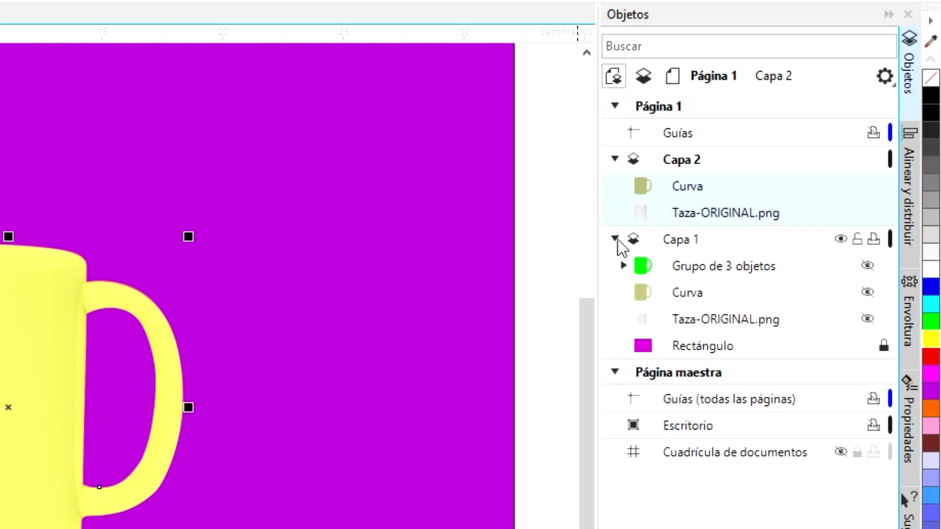
Rename layer Capa 1 as Respaldo, lock it and collapse its contents.
double_click(682, 240)
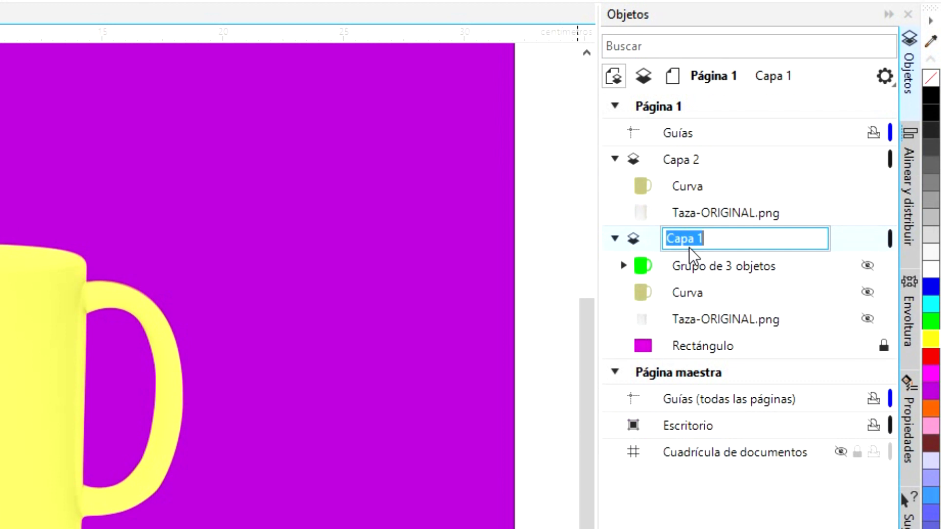
type("Respaldo")
key("Return")
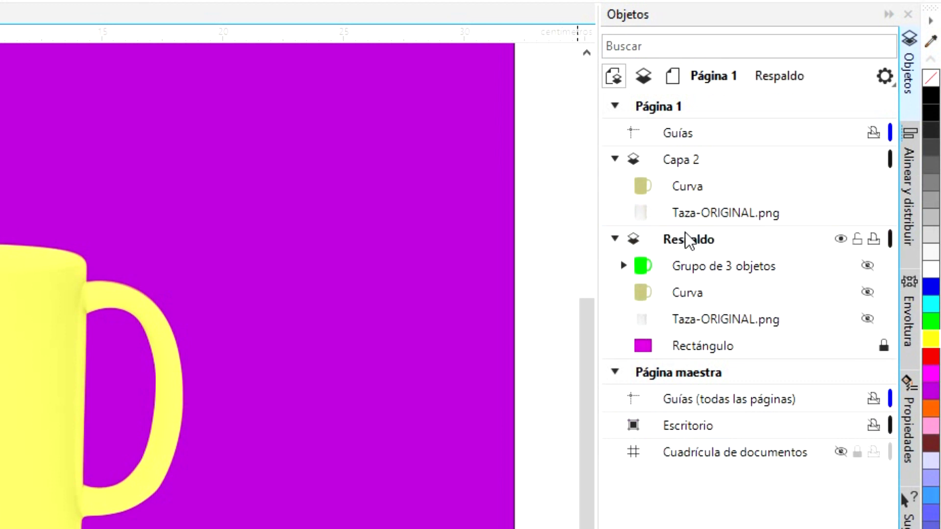
left_click(858, 240)
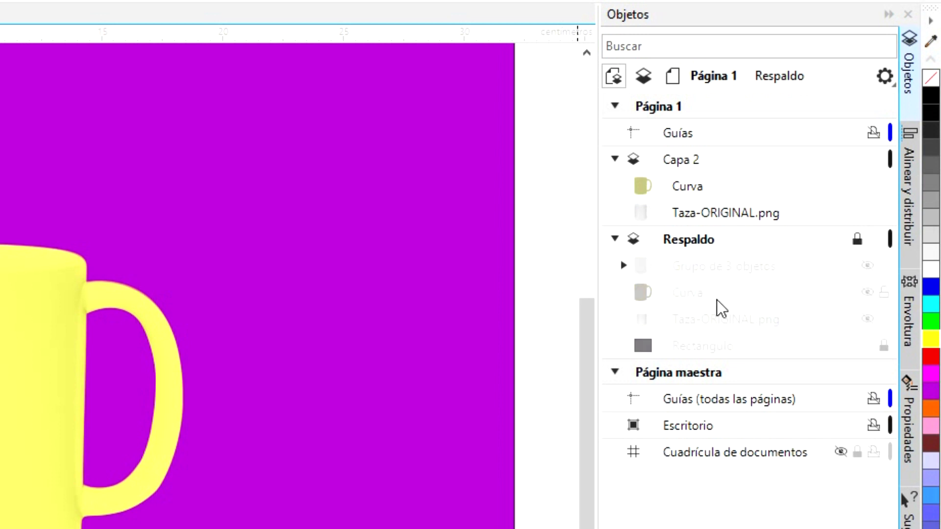
left_click(616, 239)
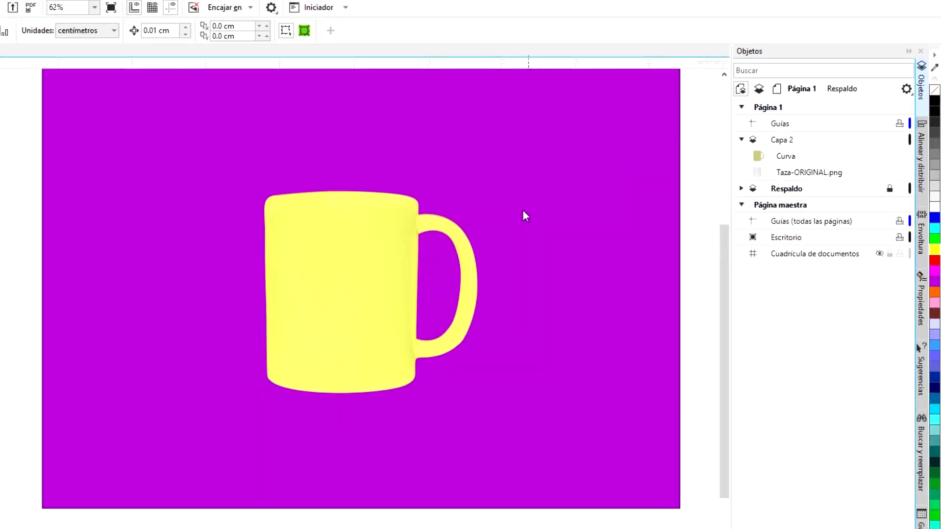
Select the semi-transparent mug curve and try light blue (#6699FF) and red (#FF0000) fills on it.
left_click(372, 249)
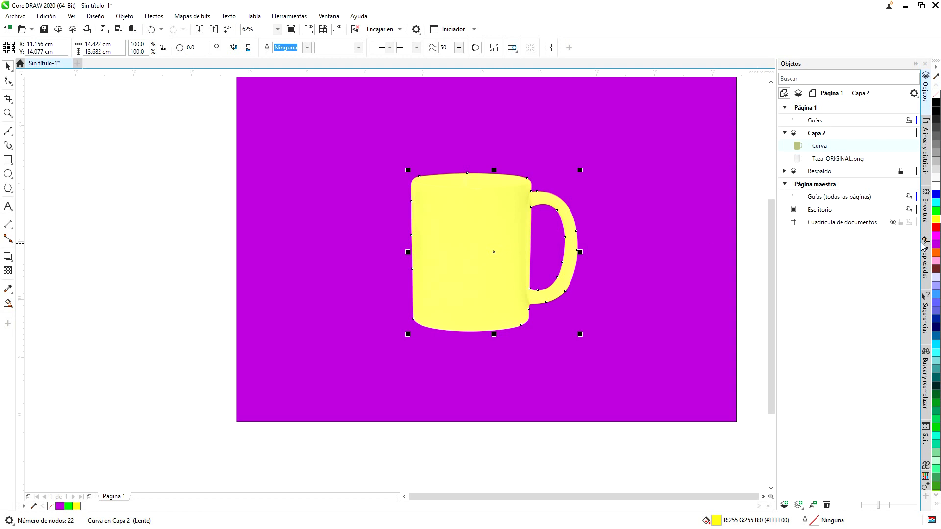
left_click(936, 296)
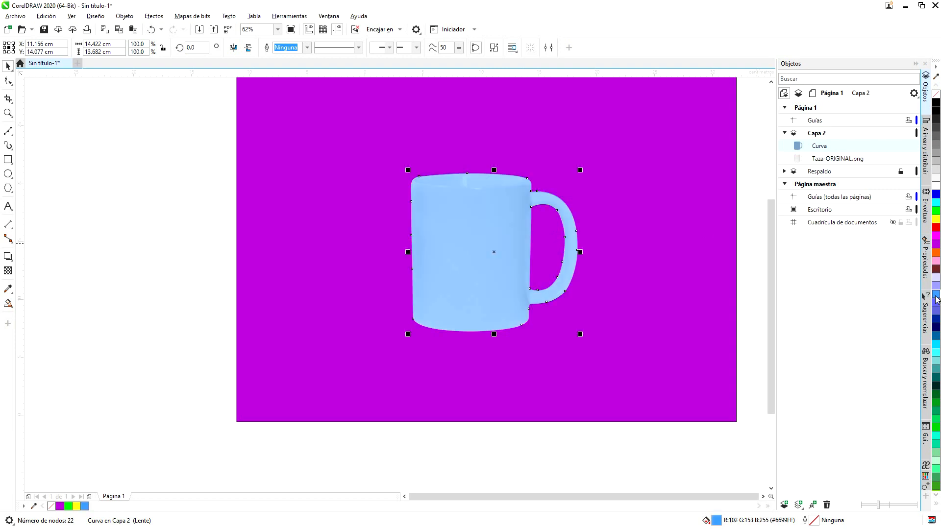
scroll(482, 166, "up", 3)
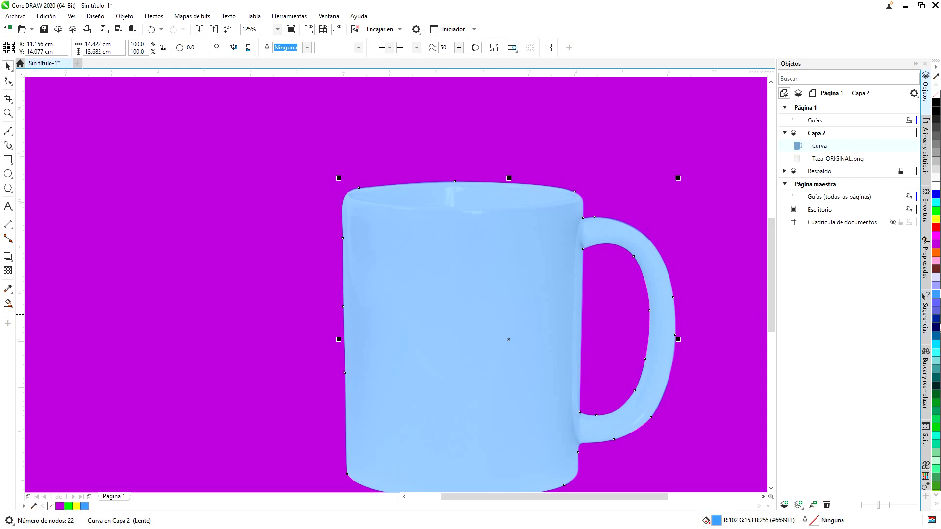
left_click(937, 228)
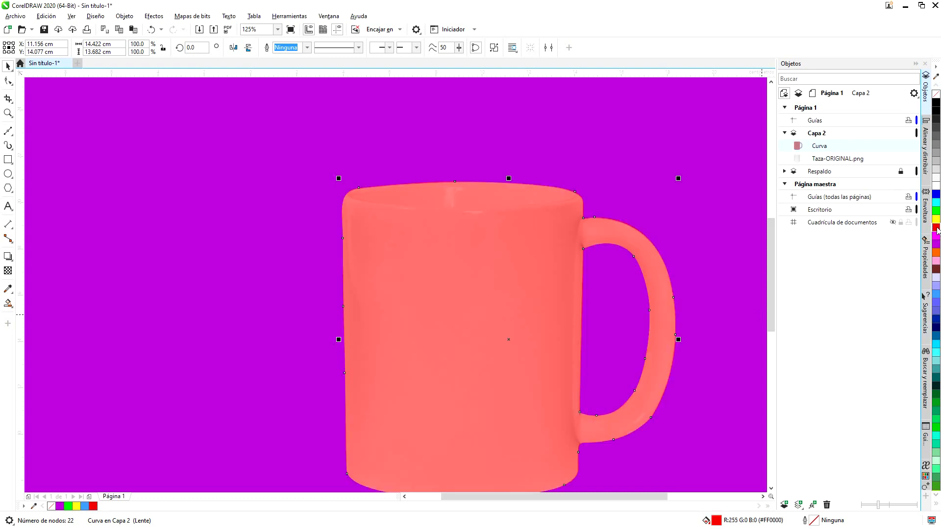
scroll(509, 223, "down", 2)
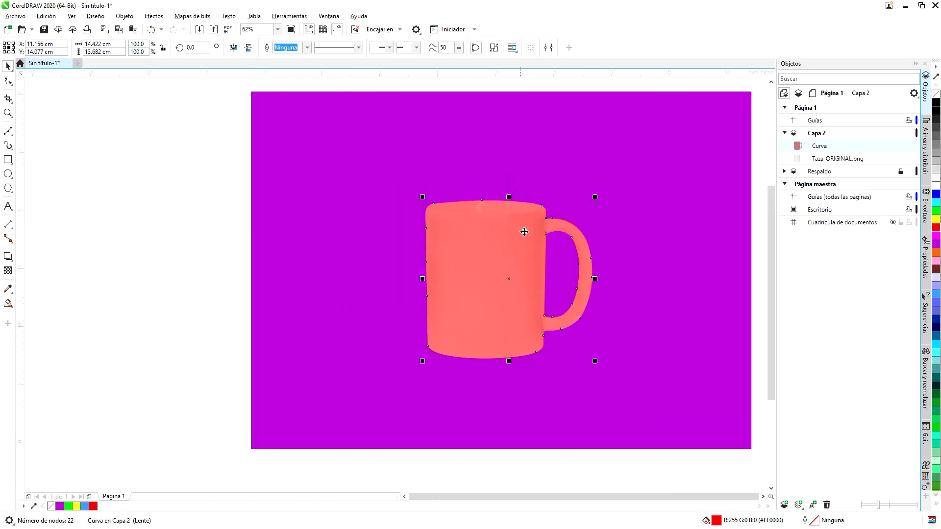
scroll(556, 242, "up", 2)
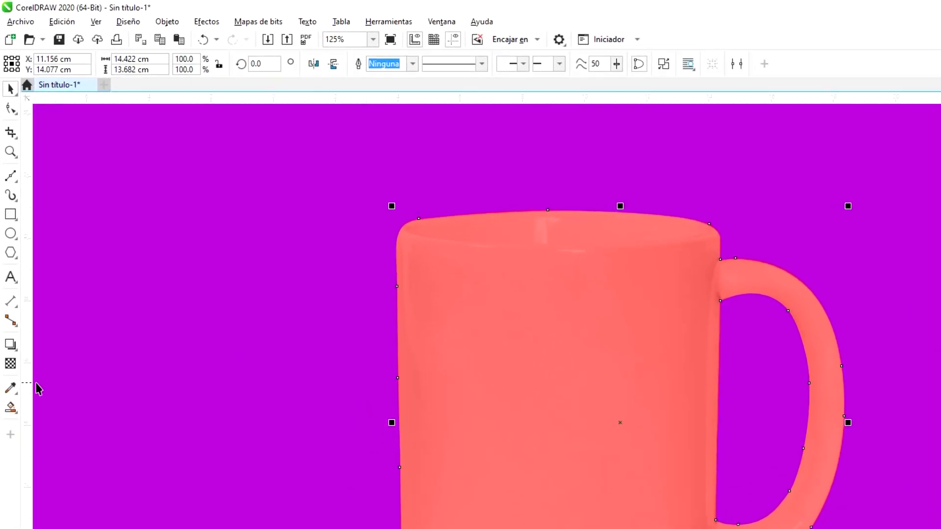
Remove the mug curve's transparency and set its merge mode to Multiplicar.
left_click(14, 474)
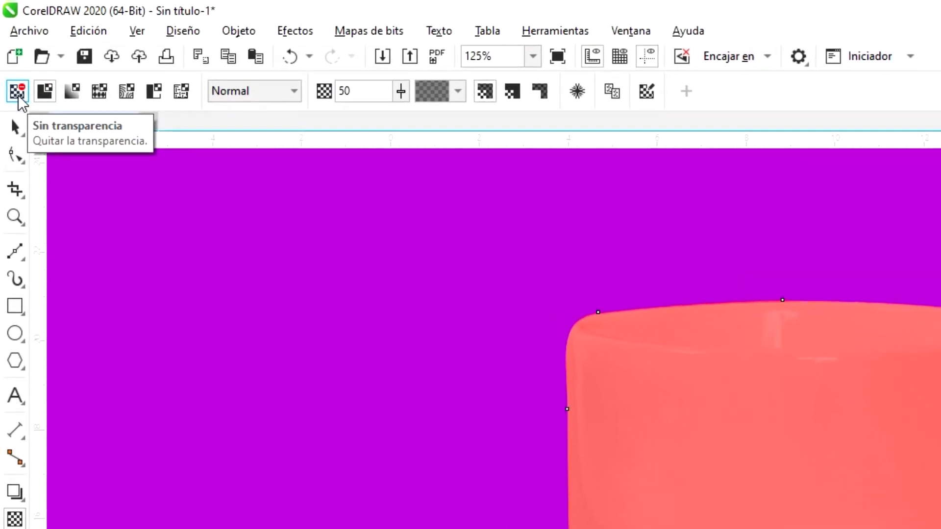
left_click(17, 91)
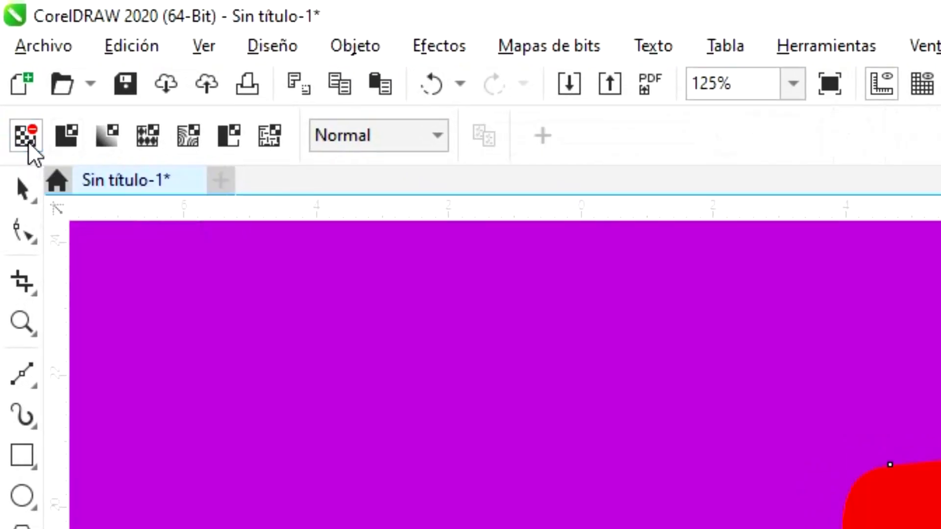
left_click(443, 138)
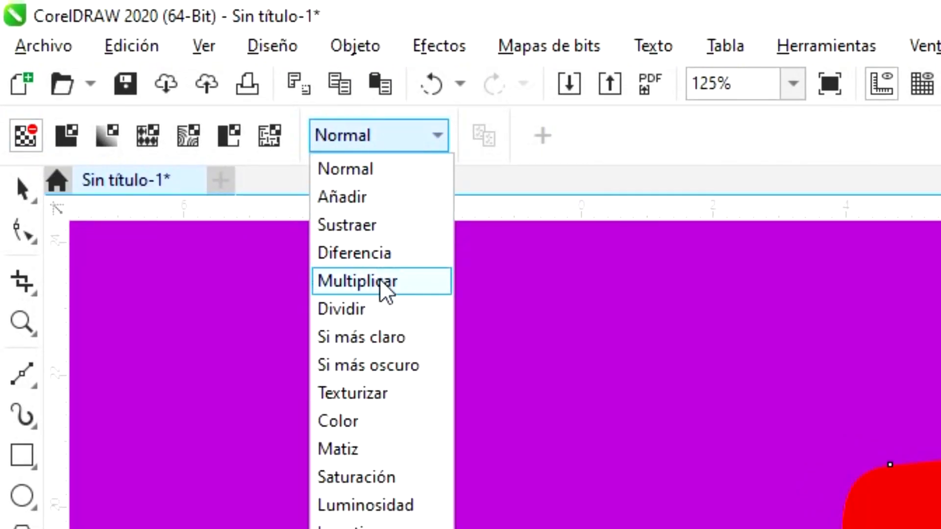
left_click(384, 282)
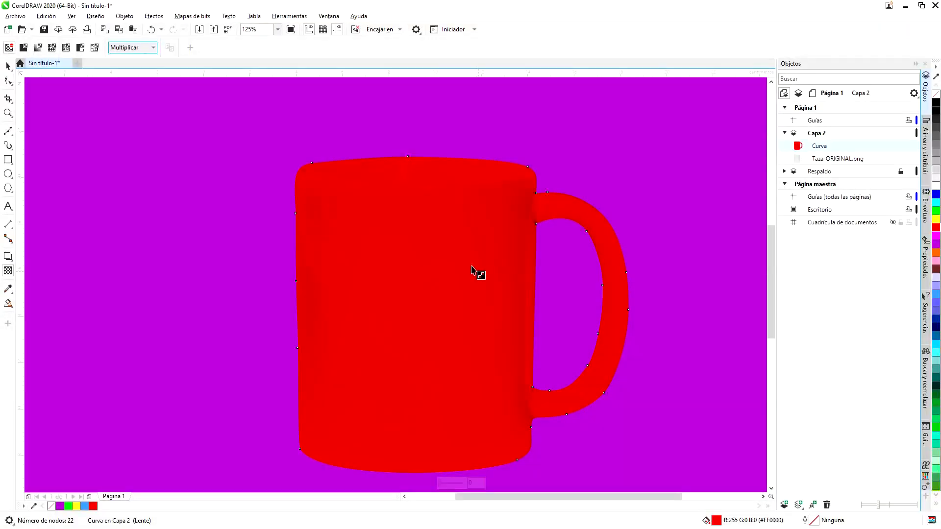
scroll(431, 175, "up", 1)
scroll(431, 185, "down", 1)
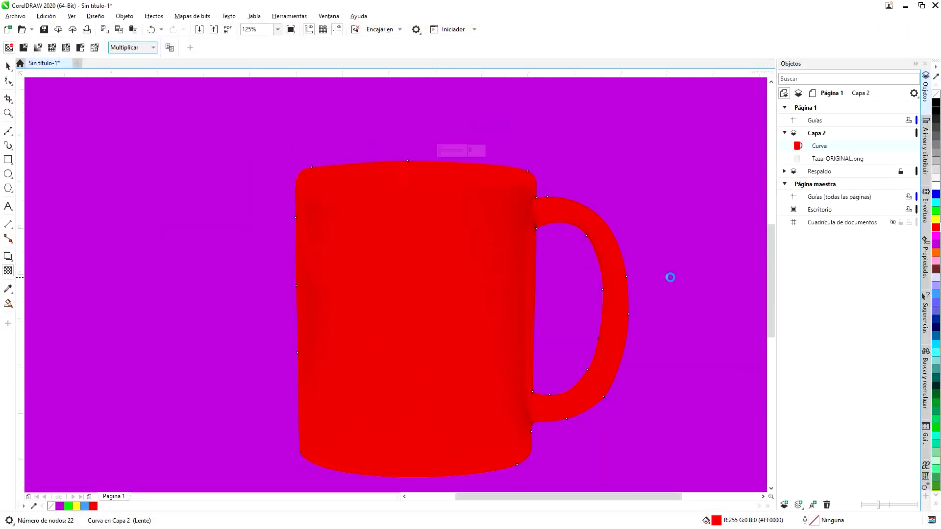
Try green (#00FF00), light blue (#6699FF), black (#000000) and light grey (#E6E6E6) fills on the multiplied mug curve.
left_click(936, 212)
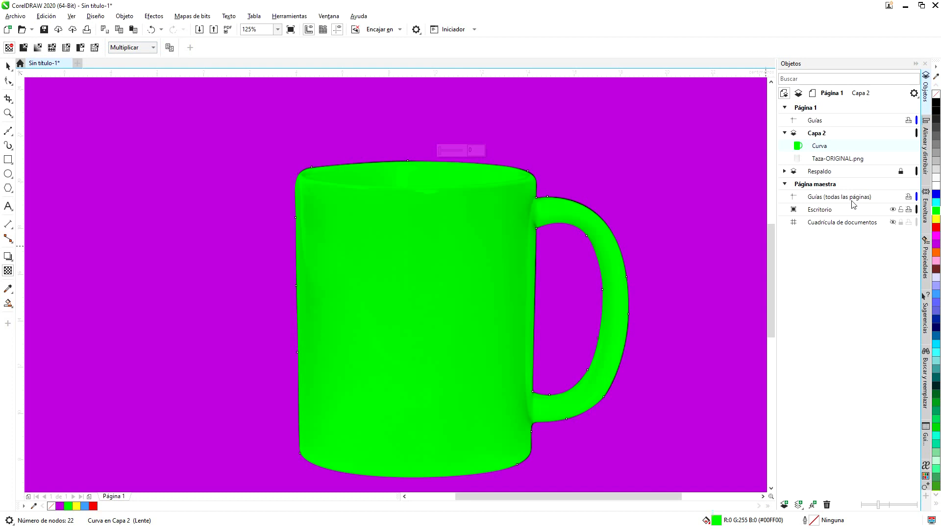
left_click(937, 296)
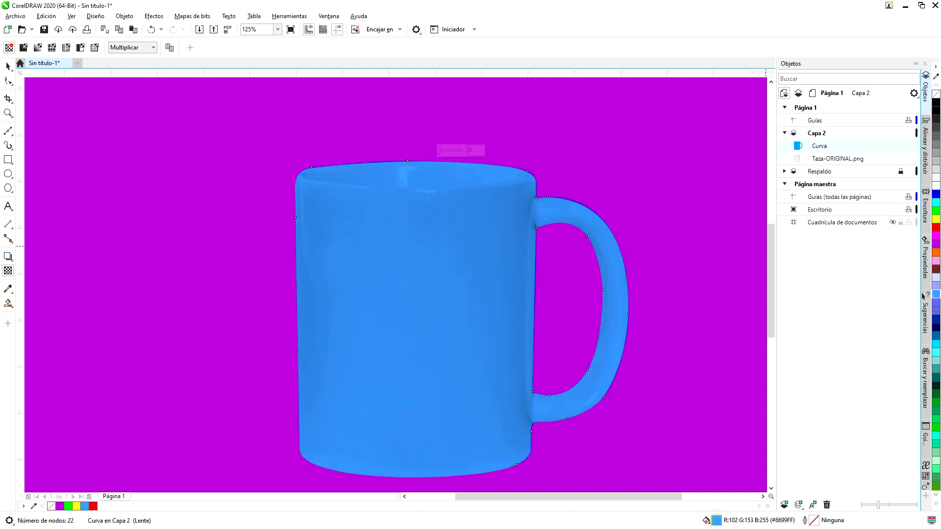
left_click(937, 103)
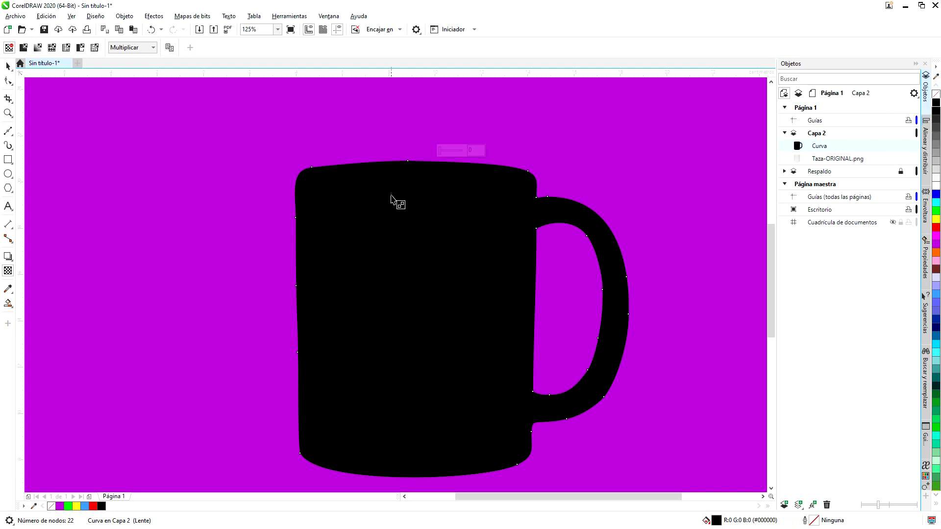
scroll(396, 180, "up", 2)
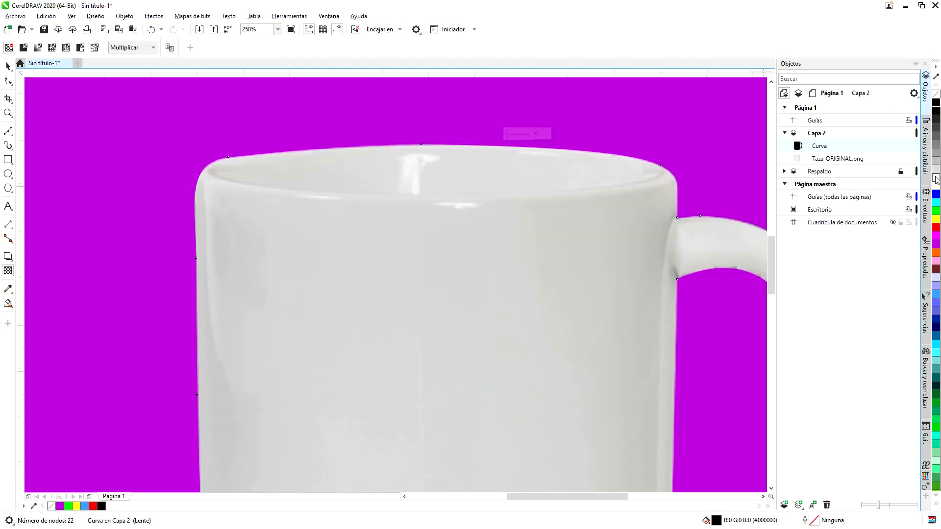
left_click(936, 178)
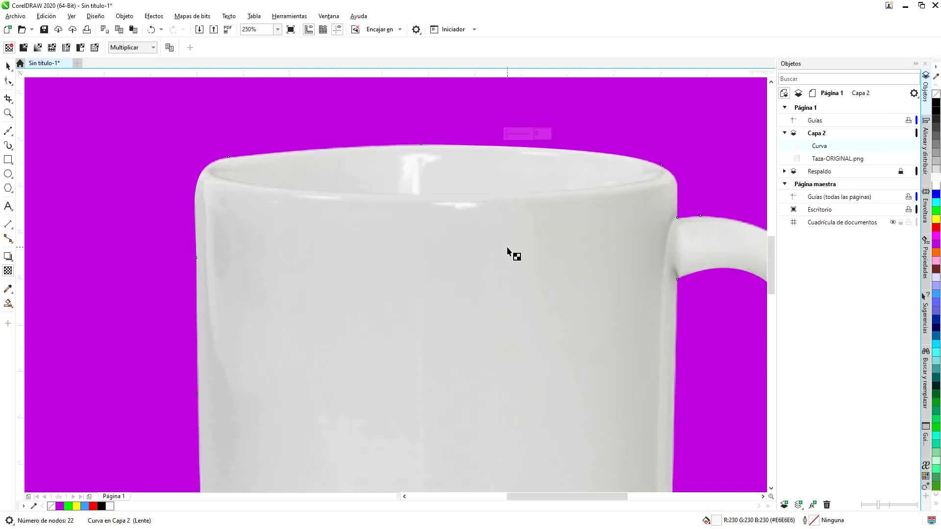
scroll(507, 251, "down", 2)
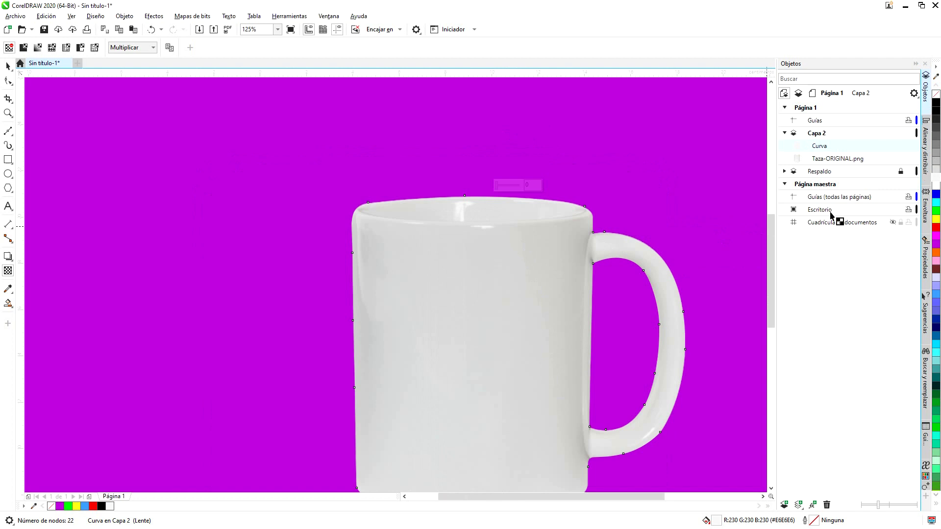
Try grey (#999999) and green (#33CC66) on the mug curve, and settle on a yellow (#FFFF00) fill.
left_click(936, 153)
scroll(581, 341, "down", 2)
scroll(593, 371, "up", 2)
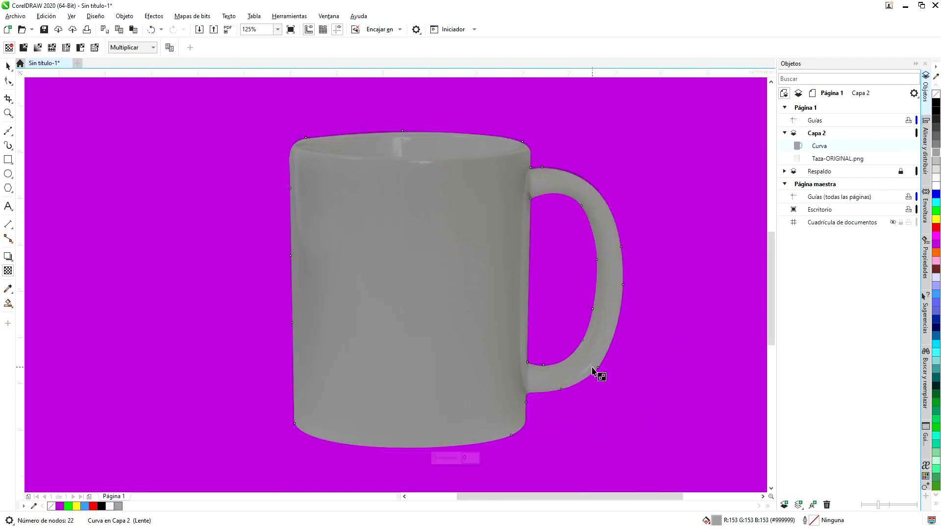
left_click(938, 423)
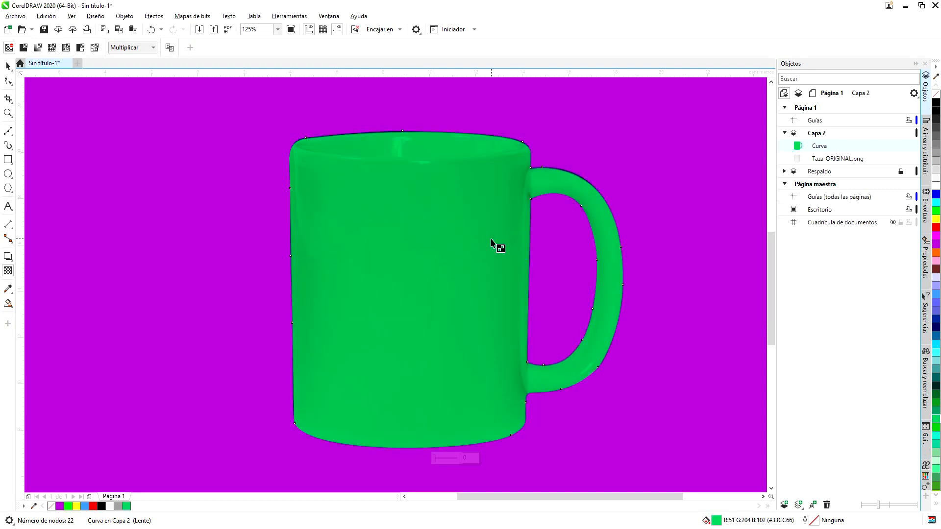
left_click(936, 219)
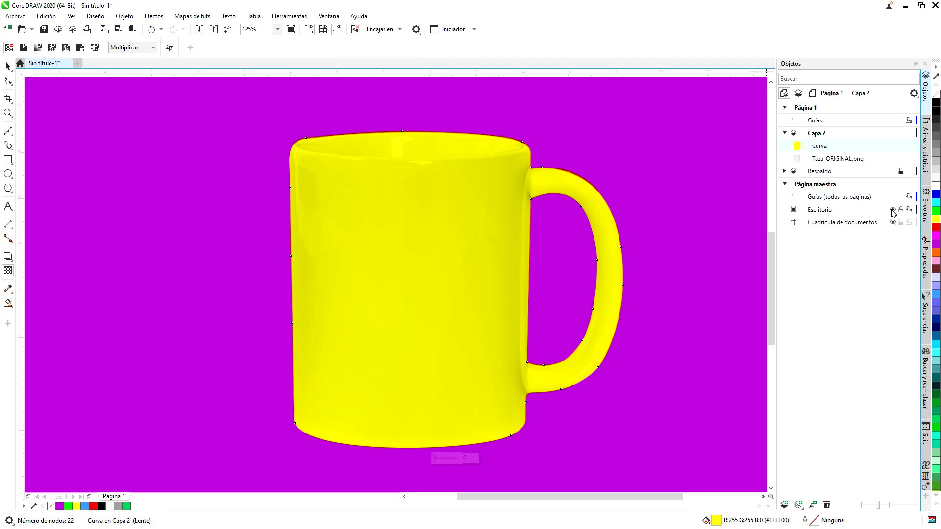
Delete the handle's nodes from the yellow curve and straighten the remaining segment along the mug body's edge, leaving the handle uncovered.
left_click(9, 81)
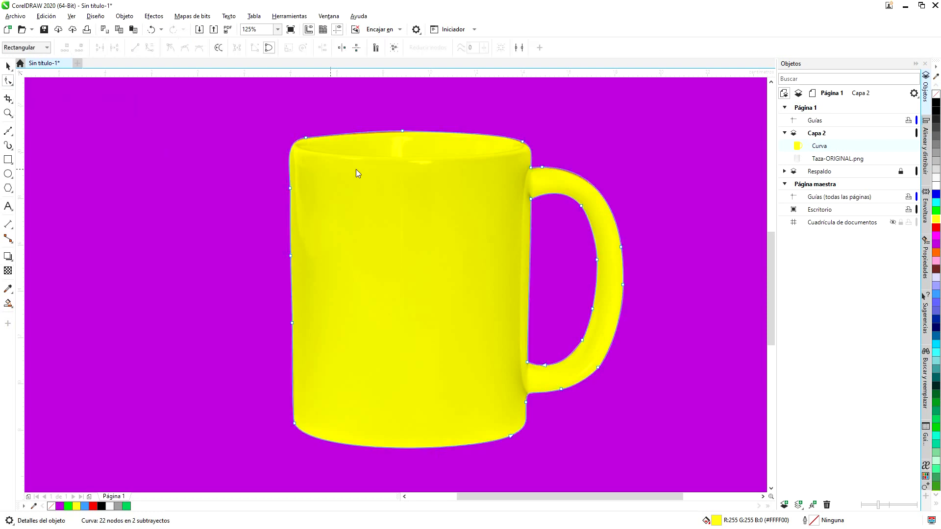
left_click_drag(680, 131, 550, 446)
key("Delete")
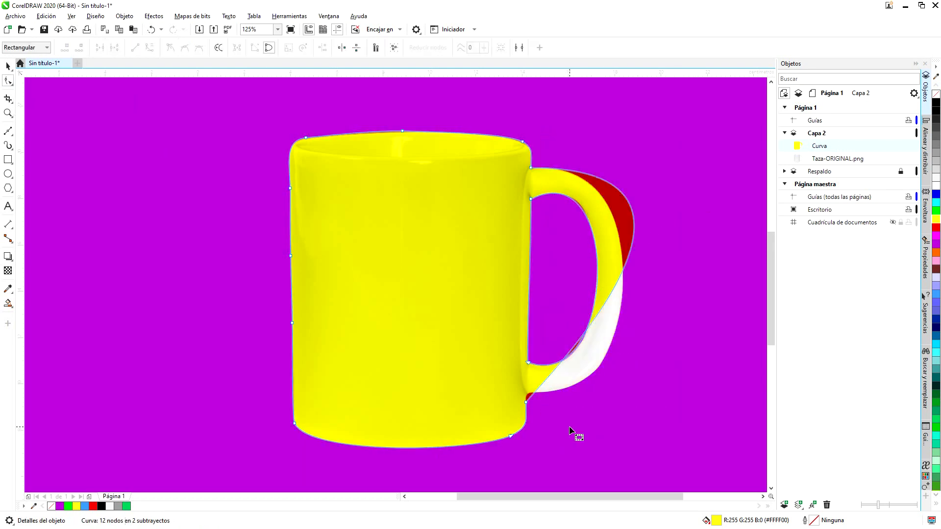
double_click(528, 364)
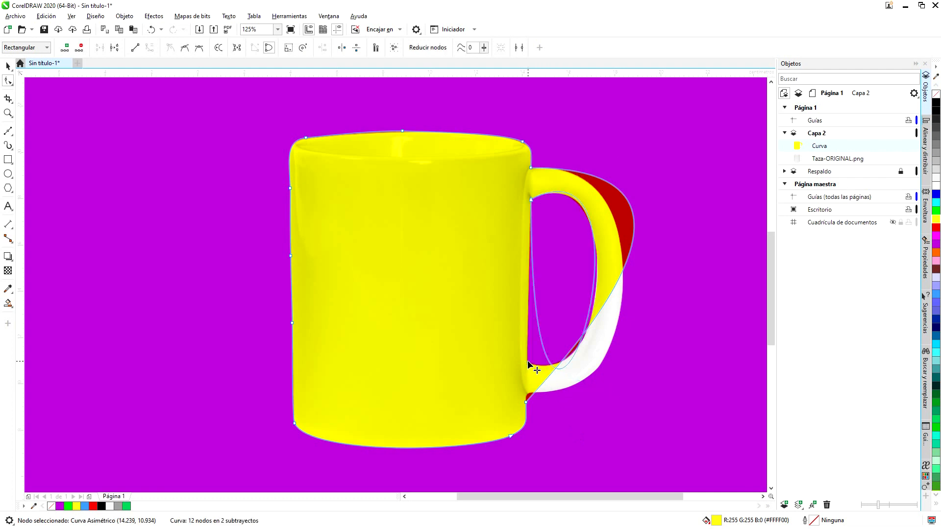
left_click(531, 200)
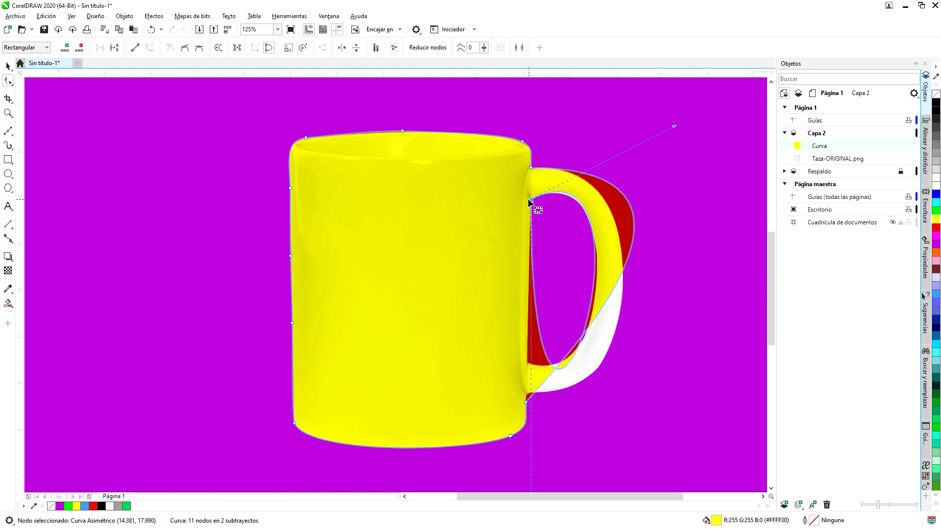
double_click(532, 200)
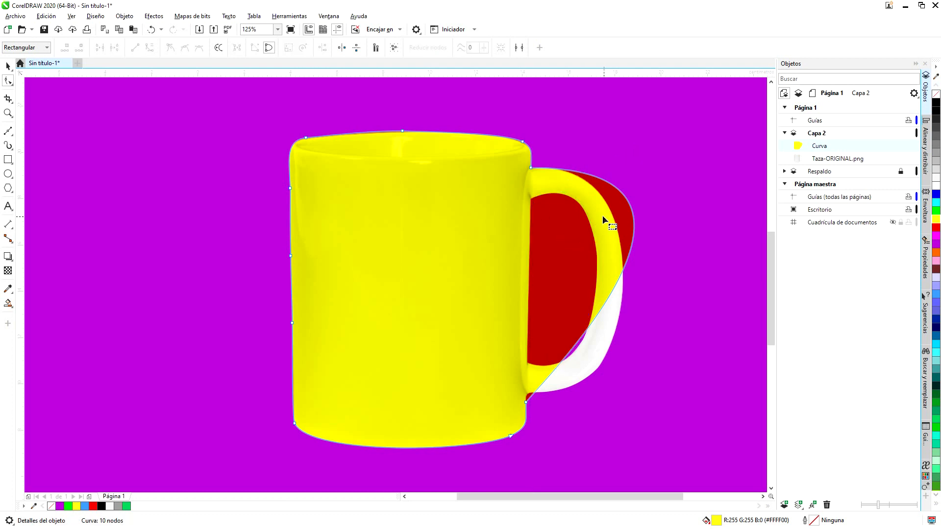
left_click_drag(531, 168, 539, 219)
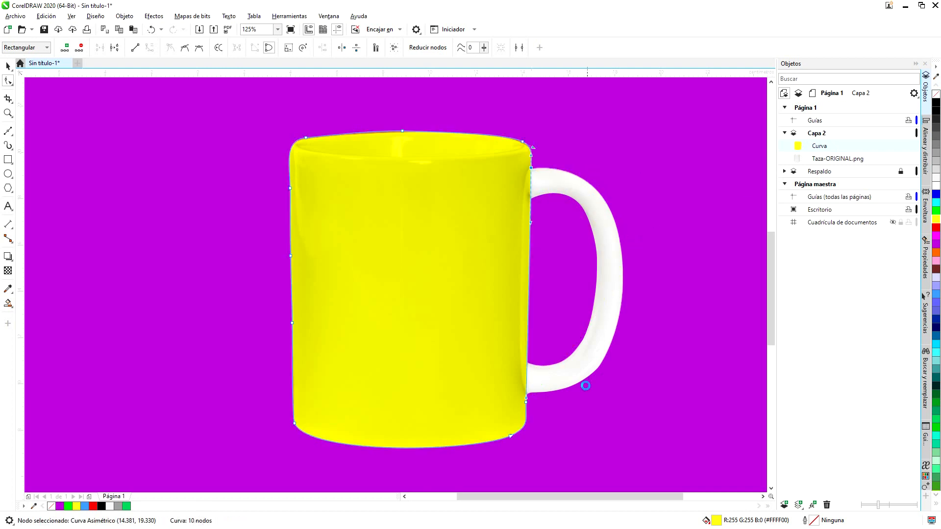
scroll(518, 385, "up", 2)
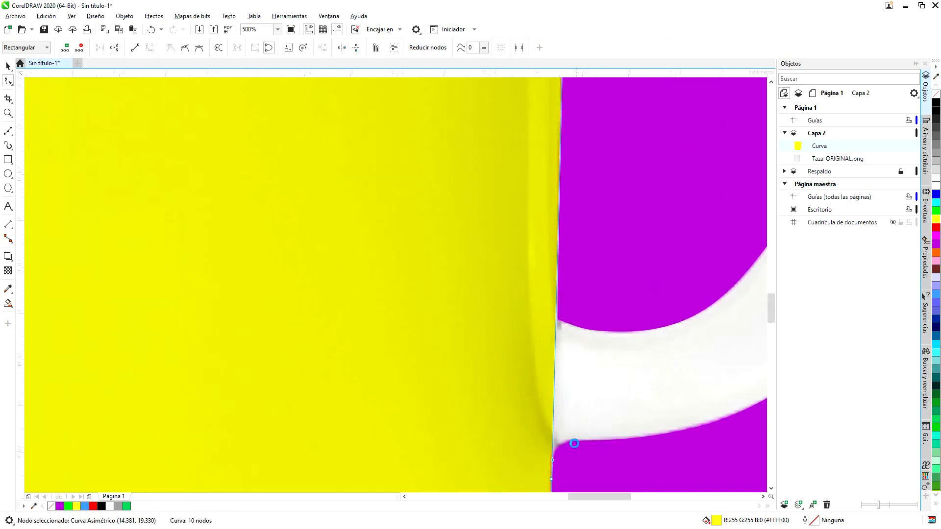
Add a curve node at each outer end of the mug's rim and make them cusp nodes.
scroll(573, 394, "down", 3)
scroll(578, 286, "up", 2)
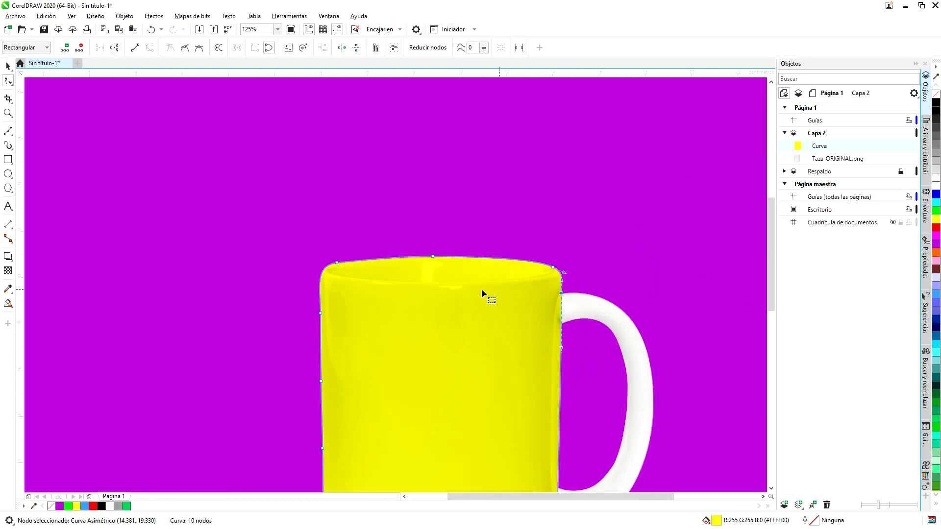
scroll(394, 257, "up", 2)
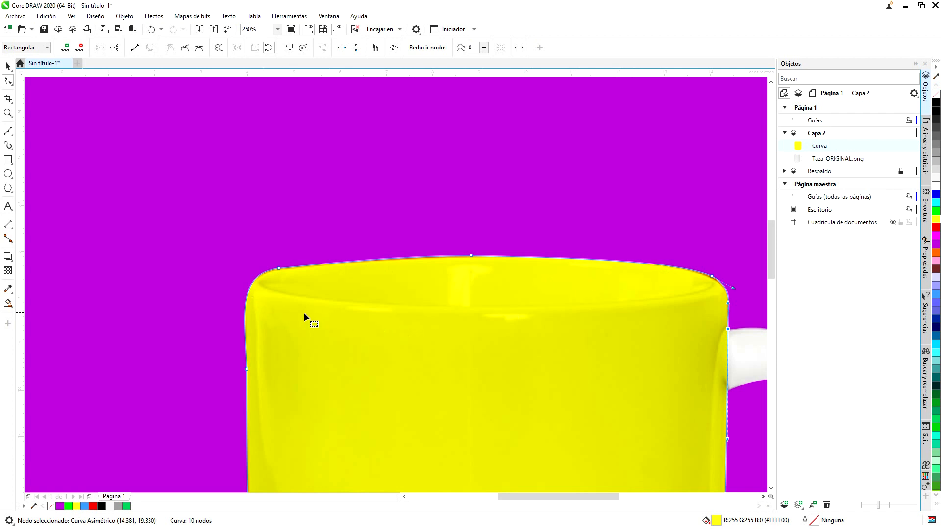
scroll(743, 311, "up", 2)
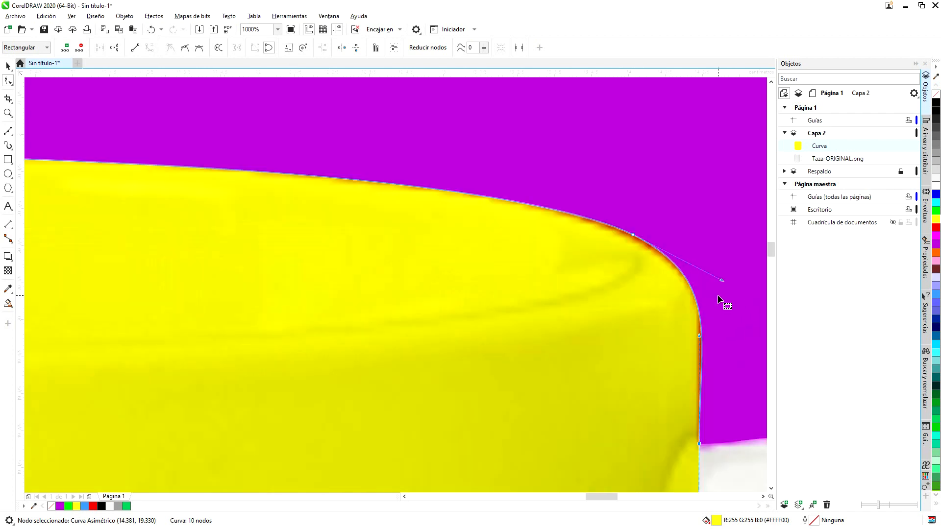
double_click(690, 286)
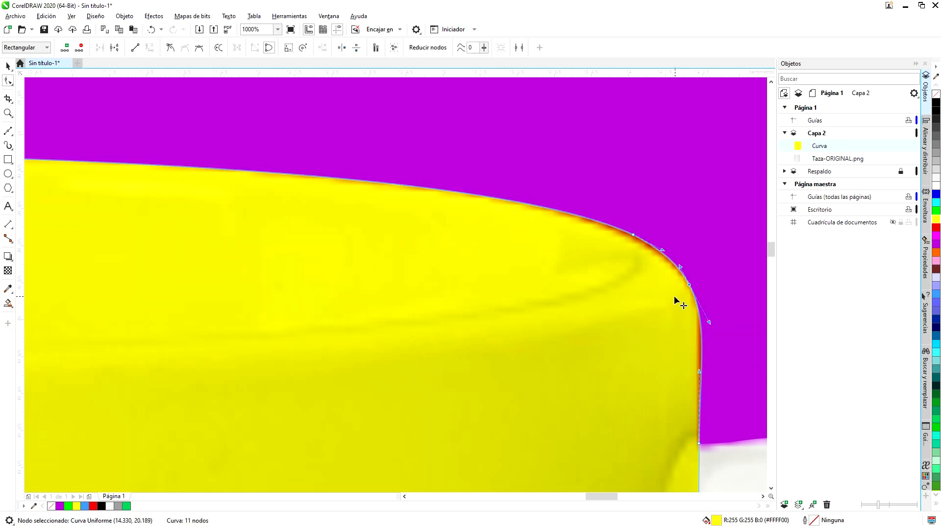
scroll(681, 286, "up", 1)
scroll(695, 299, "down", 2)
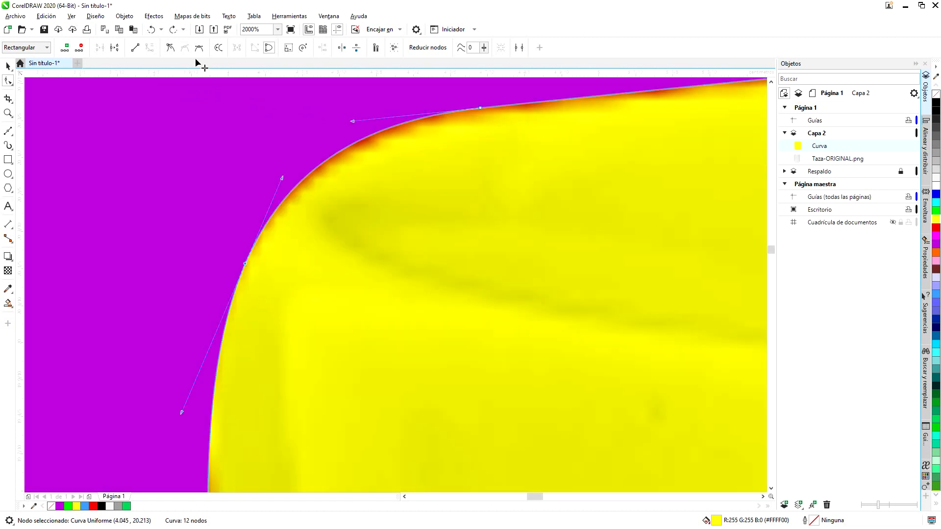
left_click(171, 48)
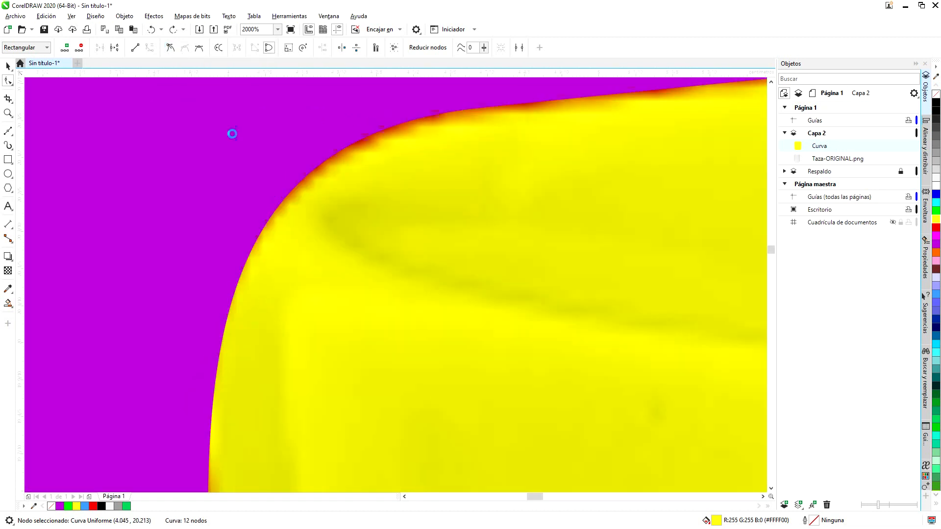
scroll(275, 205, "down", 5)
scroll(376, 200, "up", 2)
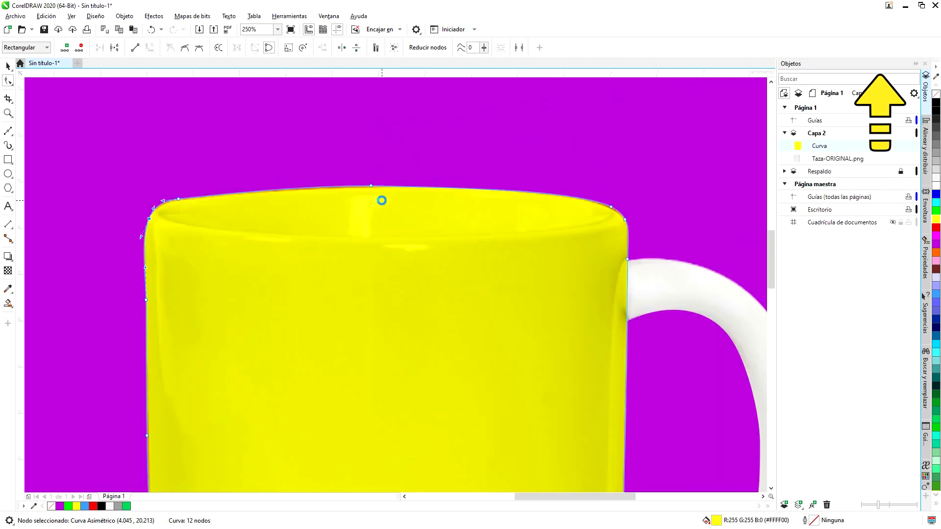
Delete the three nodes along the back of the rim and bend the top segment down to follow the front rim.
double_click(613, 208)
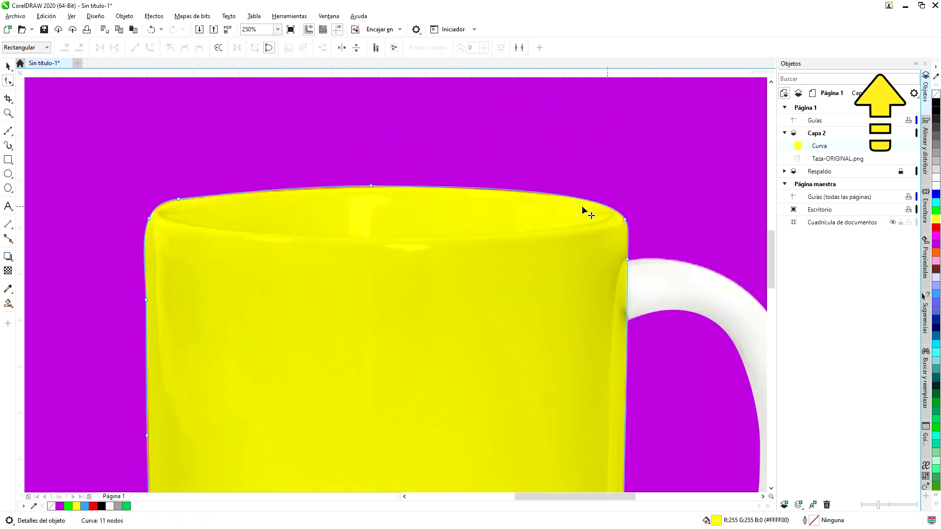
left_click(371, 187)
double_click(372, 187)
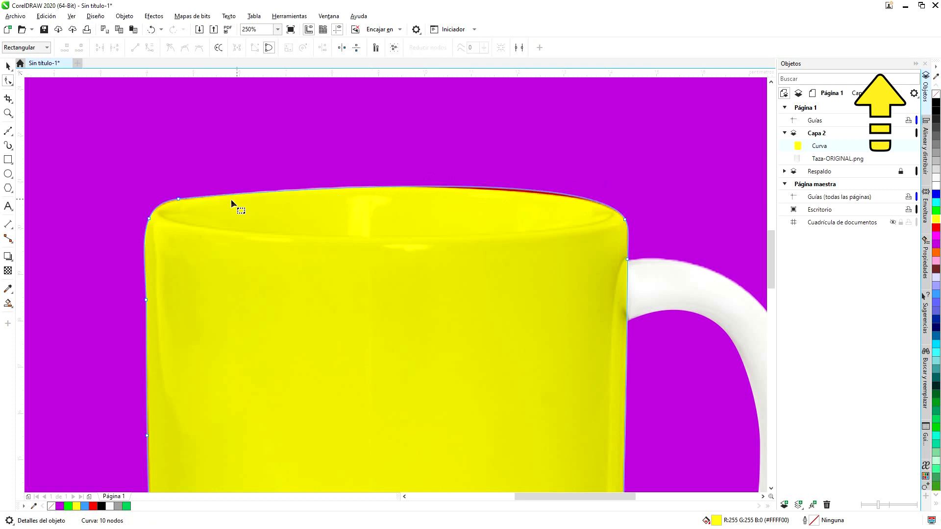
double_click(179, 199)
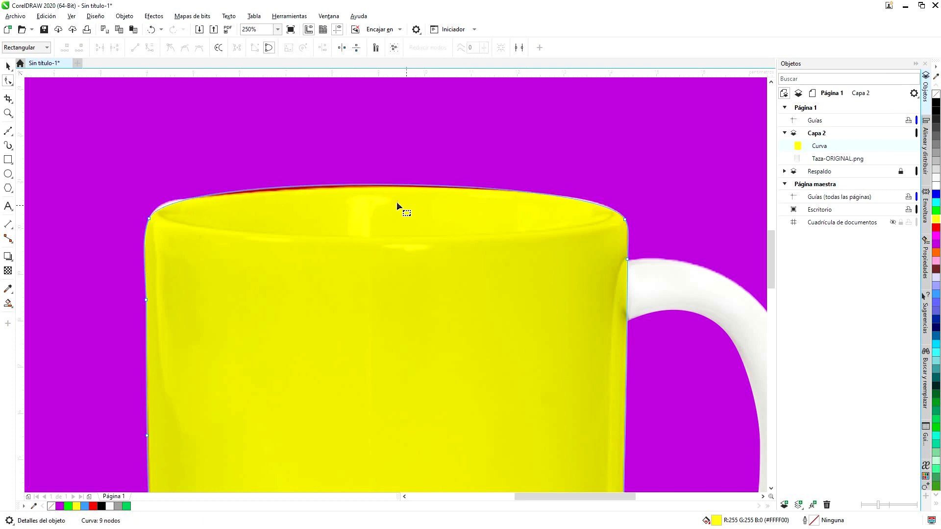
mouse_move(381, 187)
left_mouse_down()
mouse_move(394, 250)
mouse_move(381, 251)
left_mouse_up()
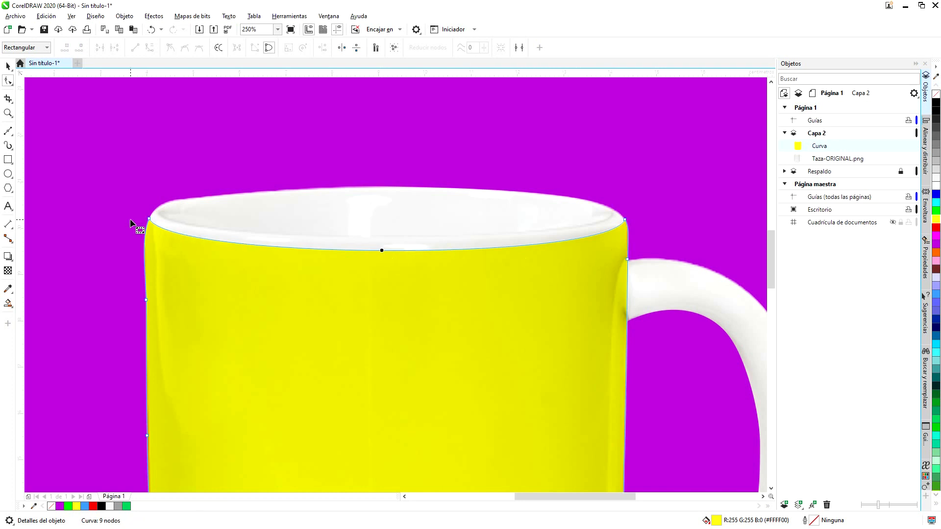
Adjust the node handles at both rim corners so the curve's top edge follows the mug's front lip.
scroll(130, 221, "up", 2)
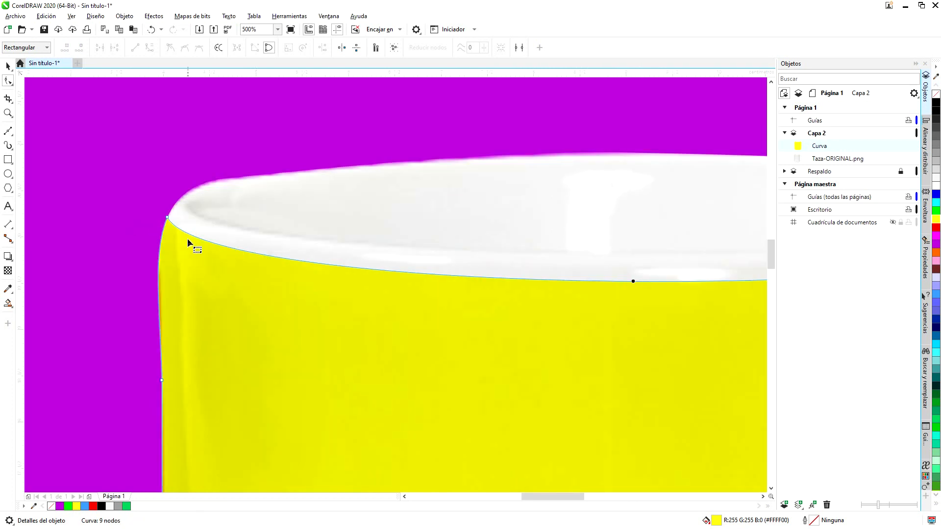
left_click(168, 218)
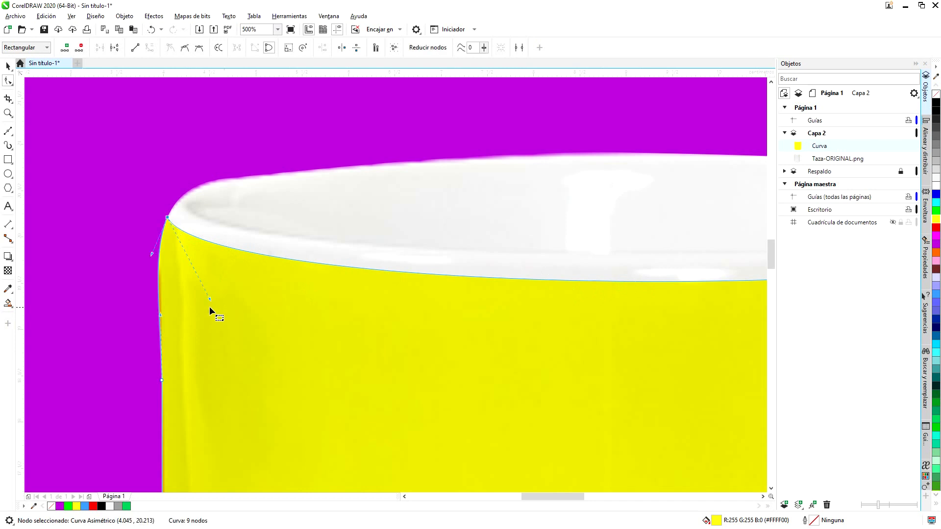
left_click_drag(210, 299, 196, 307)
scroll(302, 287, "down", 4)
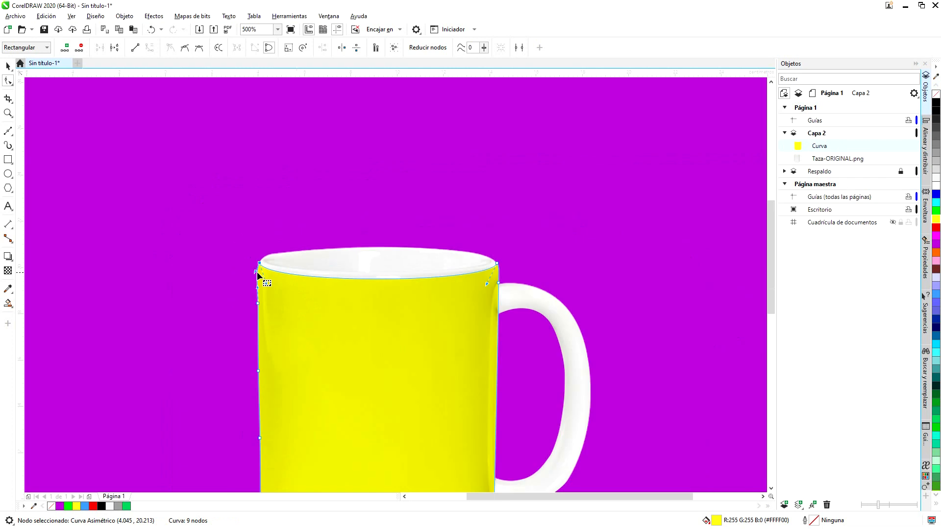
scroll(317, 270, "up", 3)
scroll(498, 273, "up", 1)
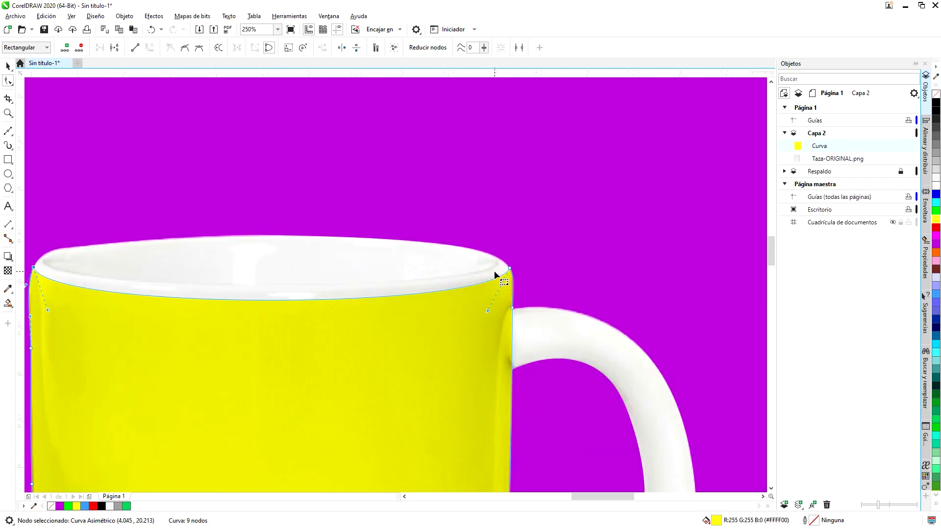
left_click_drag(482, 349, 495, 355)
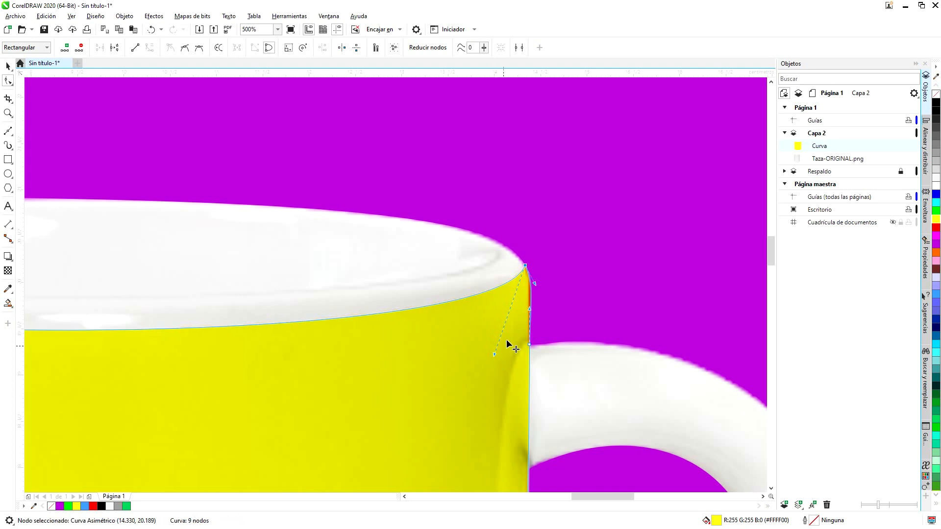
scroll(520, 323, "down", 2)
scroll(439, 326, "down", 1)
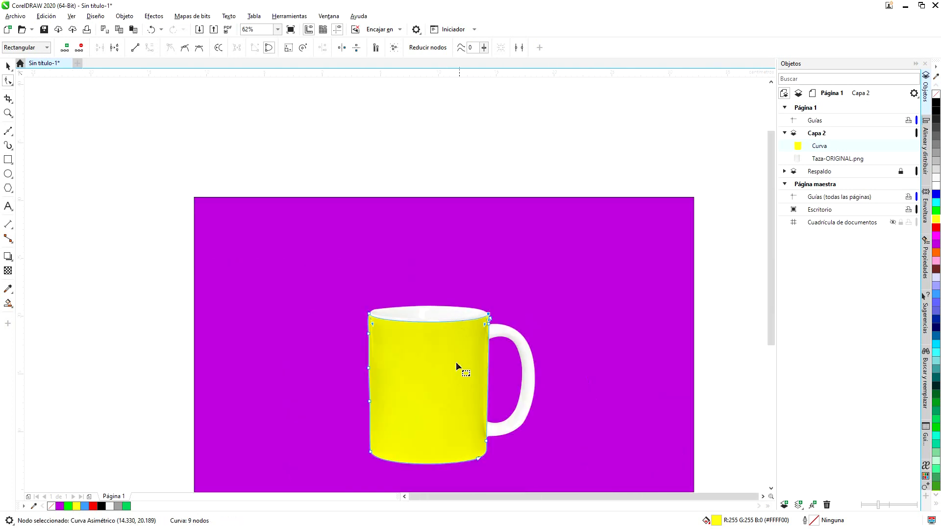
scroll(458, 423, "up", 1)
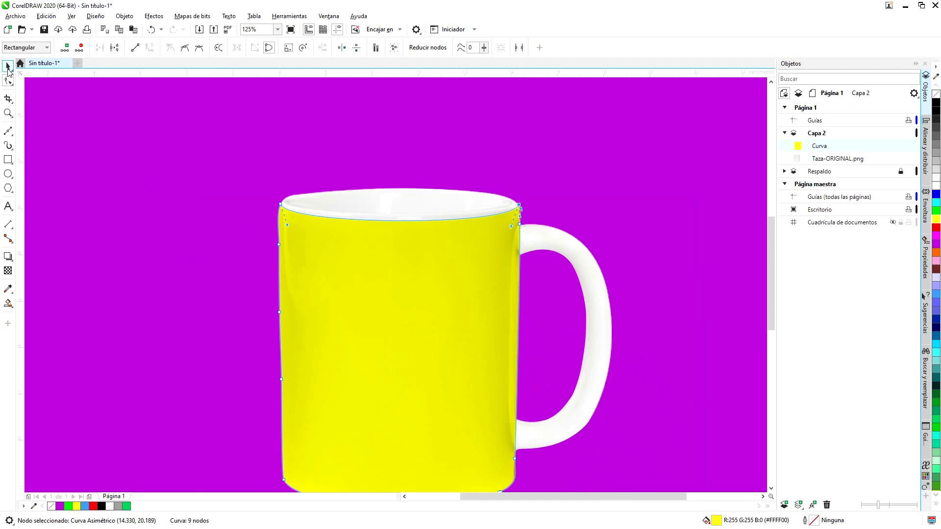
Select the yellow curve together with the mug photo and intersect them to create a separate mug-body image.
left_click(8, 66)
scroll(374, 280, "down", 1)
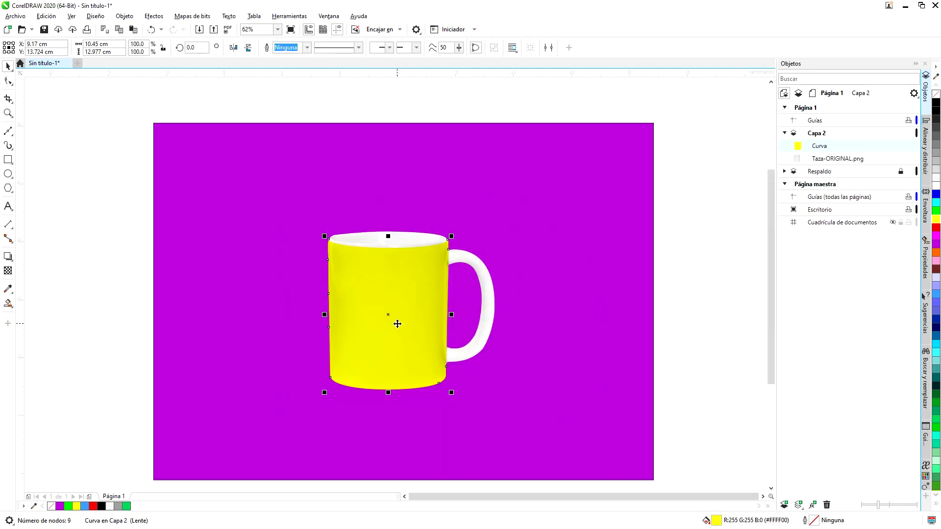
scroll(397, 324, "up", 1)
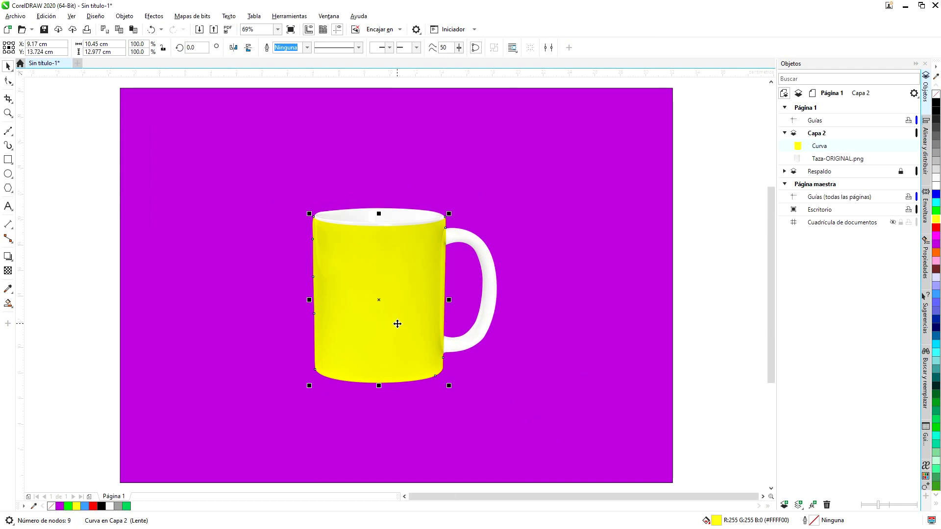
left_click(467, 242, "shift")
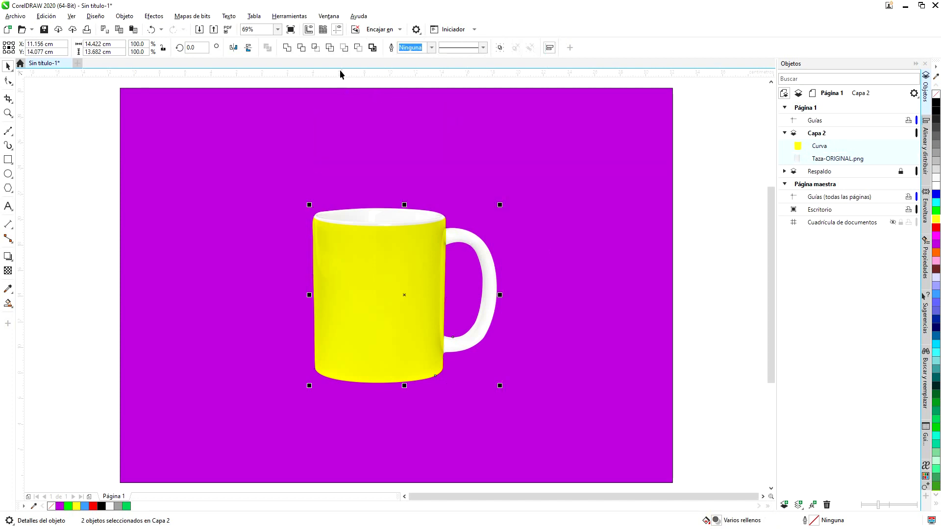
left_click(316, 47)
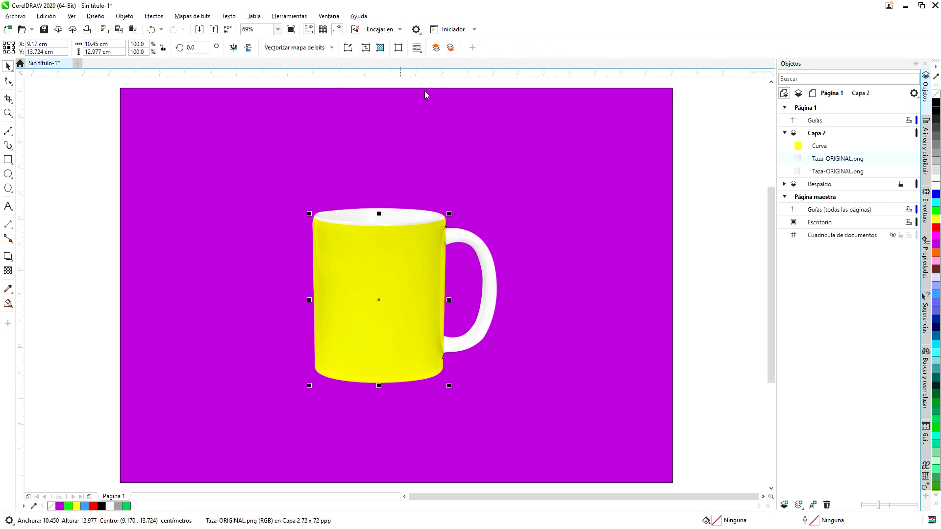
Move the intersected mug-body image off the mug to inspect it, and undo the move.
left_click_drag(379, 301, 573, 226)
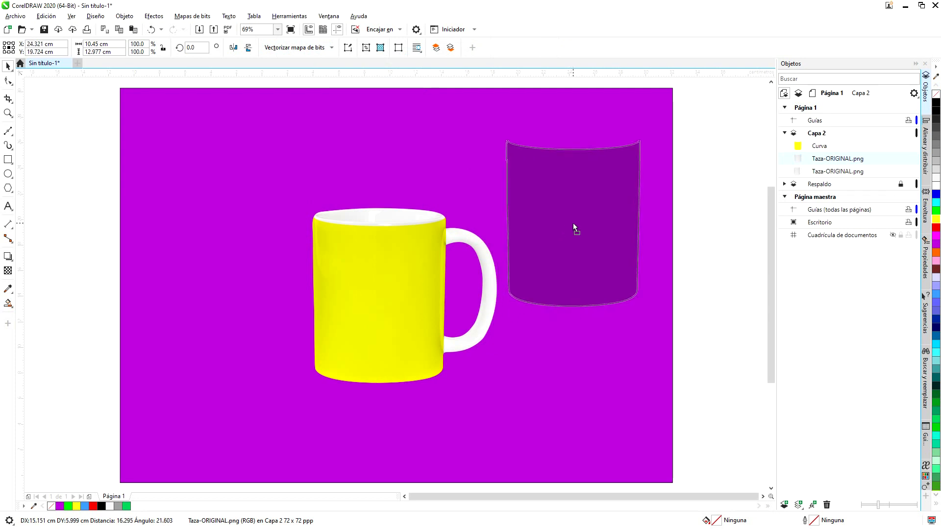
left_click_drag(573, 226, 574, 227)
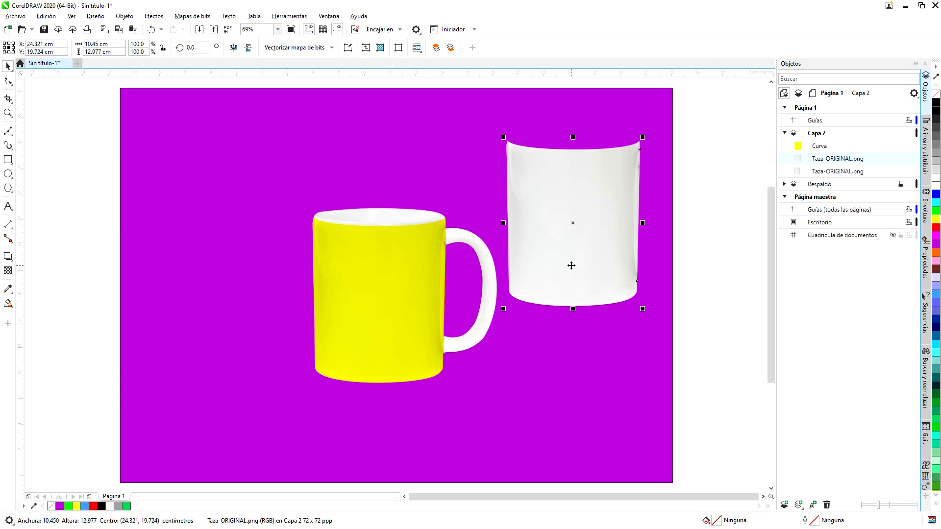
key("ctrl+z")
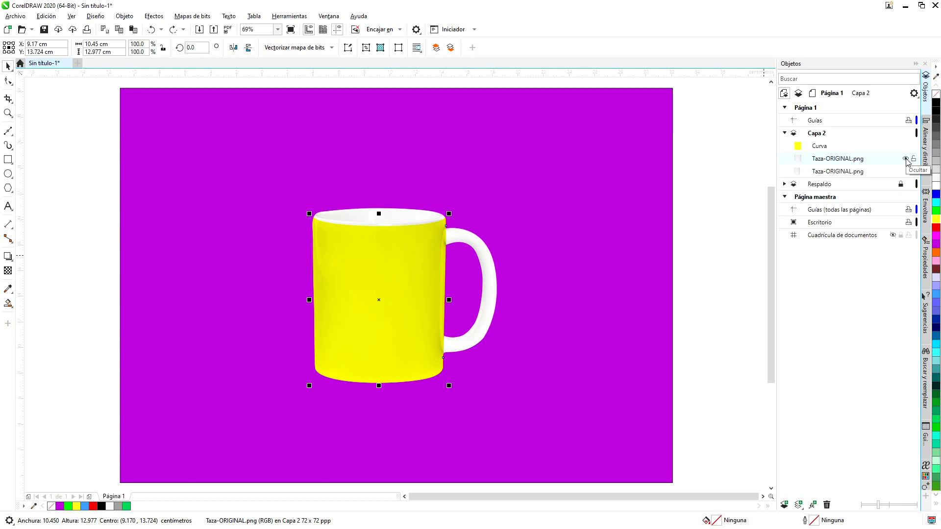
Hide the intersected mug-body image, and reset the yellow curve to the Normal merge mode with no fill.
left_click(906, 160)
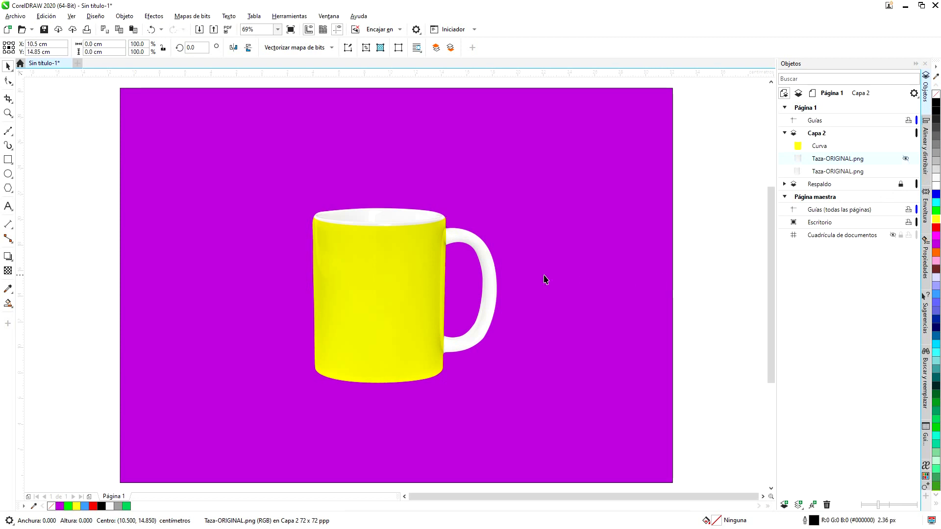
left_click(405, 277)
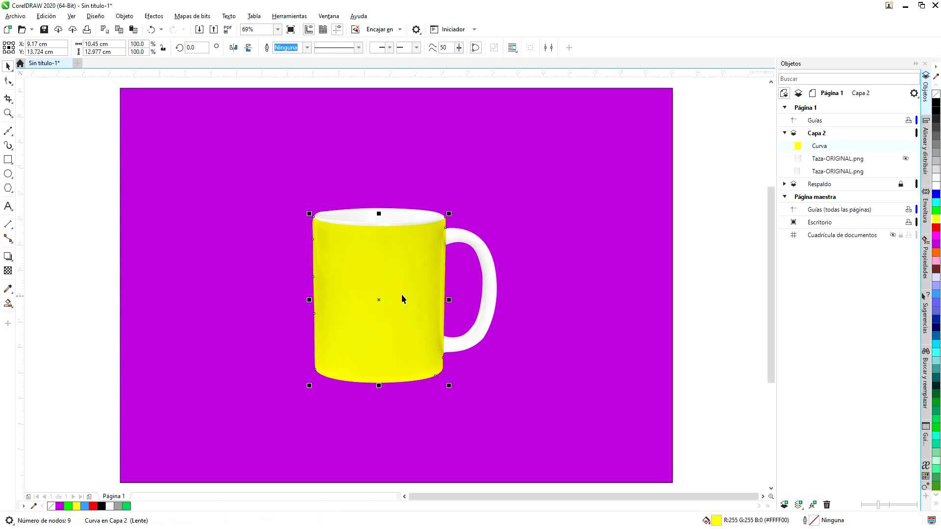
left_click(8, 271)
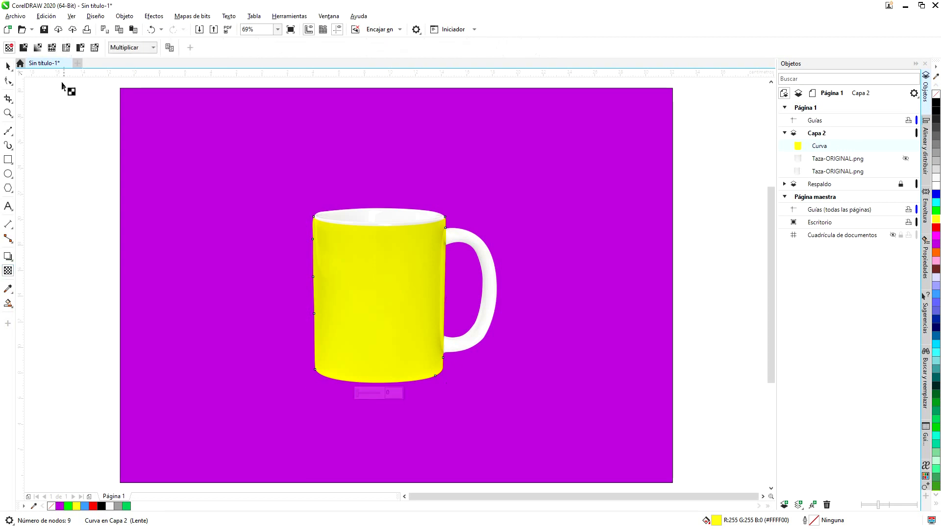
left_click(139, 49)
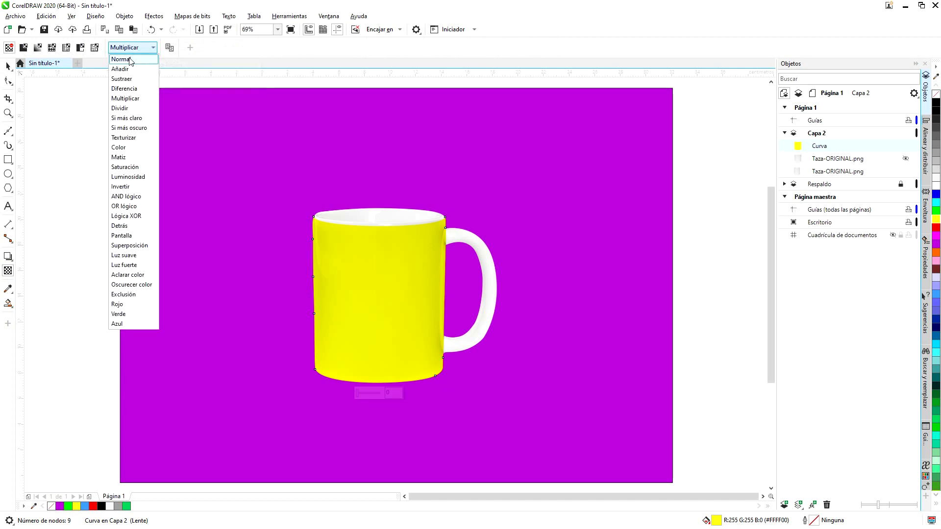
left_click(125, 60)
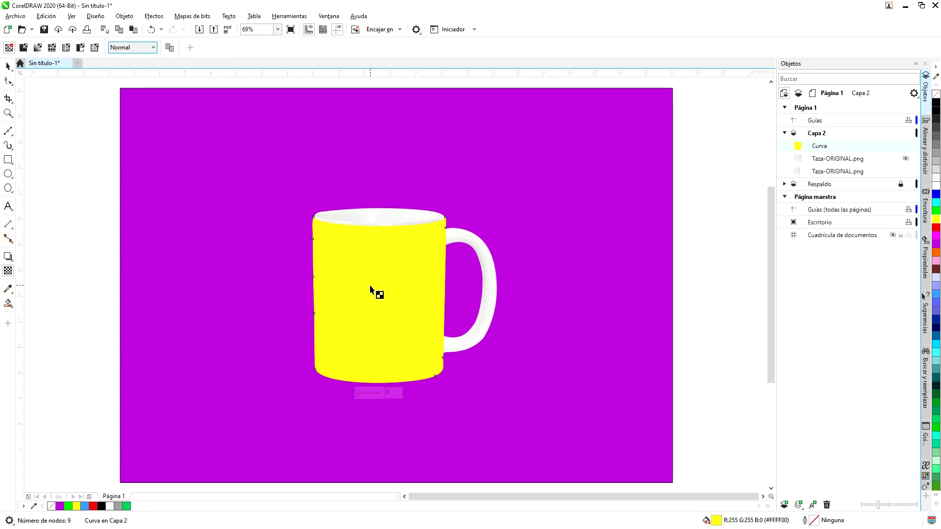
key("space")
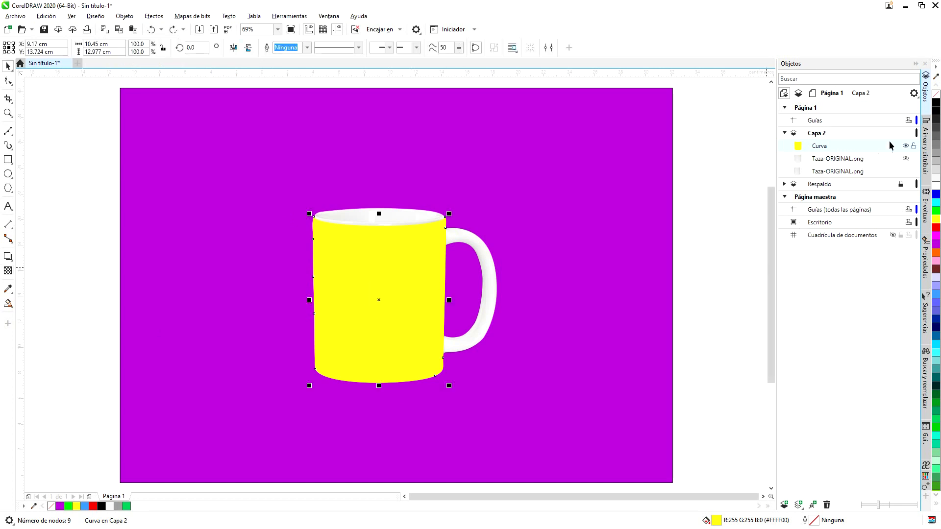
left_click(936, 94)
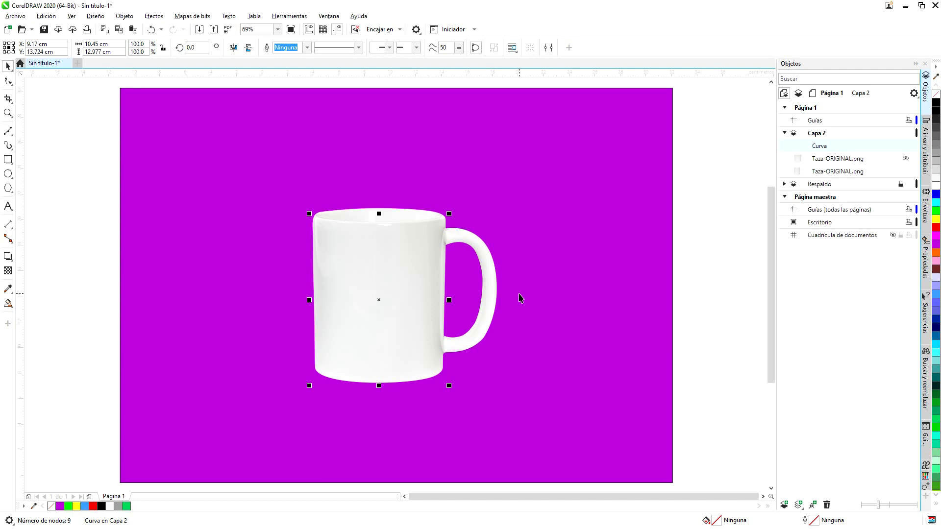
Create a new layer above Capa 2 and move the hidden mug-body image into it.
left_click(784, 504)
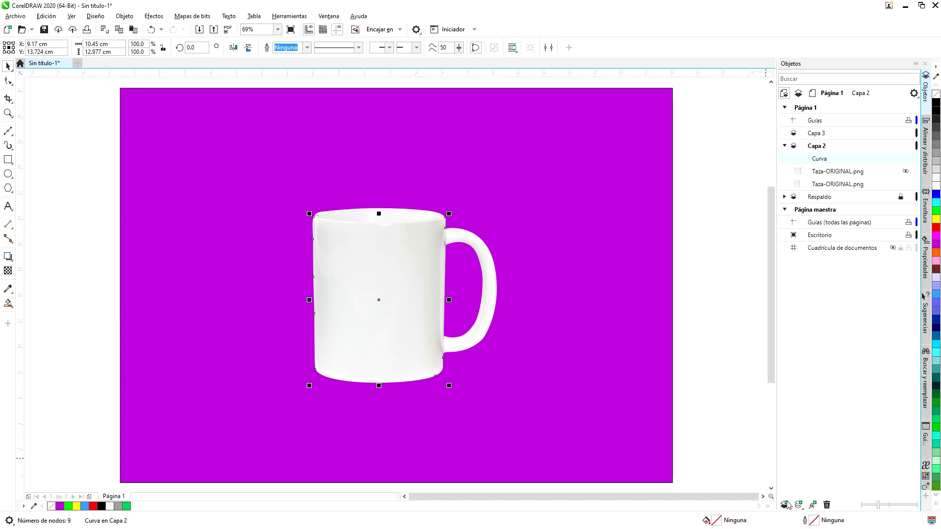
left_click(853, 173)
left_click_drag(853, 173, 856, 147)
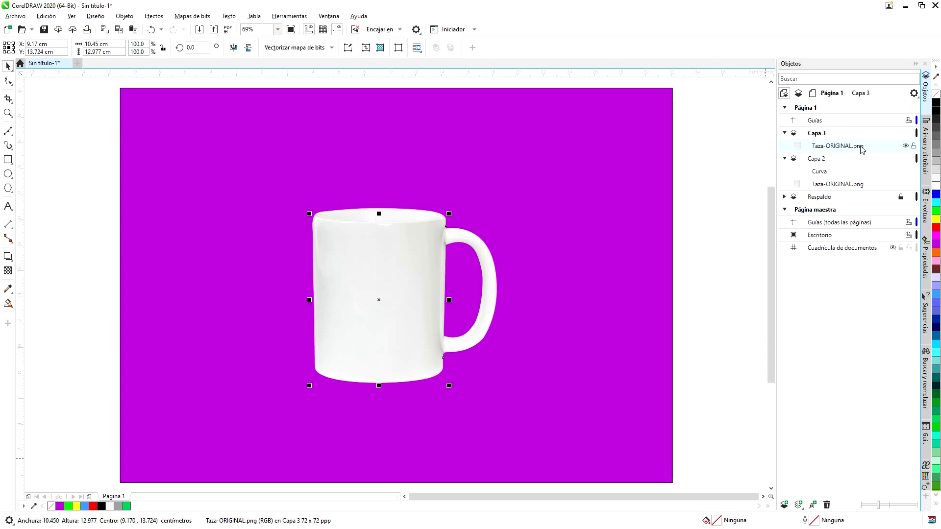
Lock and hide the new layer holding the mug-body image, and select the unfilled curve over the mug.
left_click(900, 133)
left_click(351, 264)
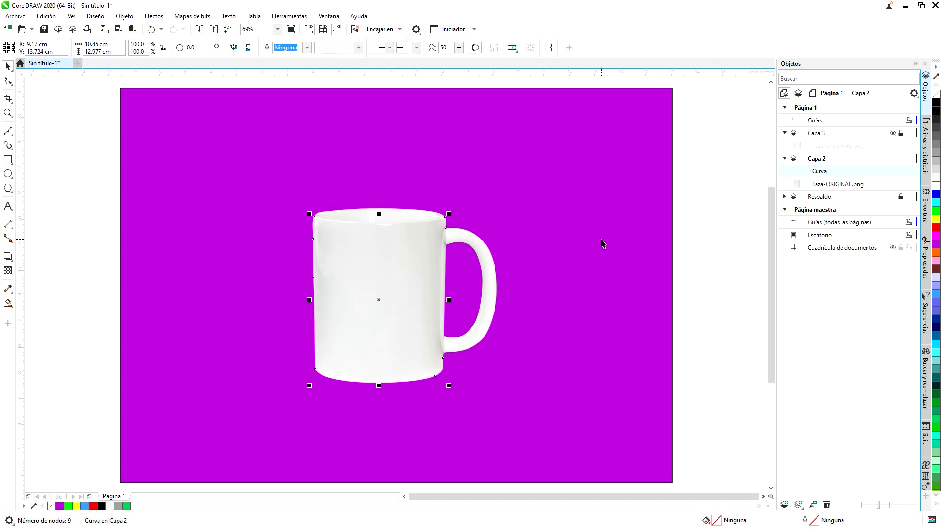
Paste a duplicate of the mug-body curve, move it to the right of the mug, and fill it with light grey #E6E6E6.
key("ctrl+v")
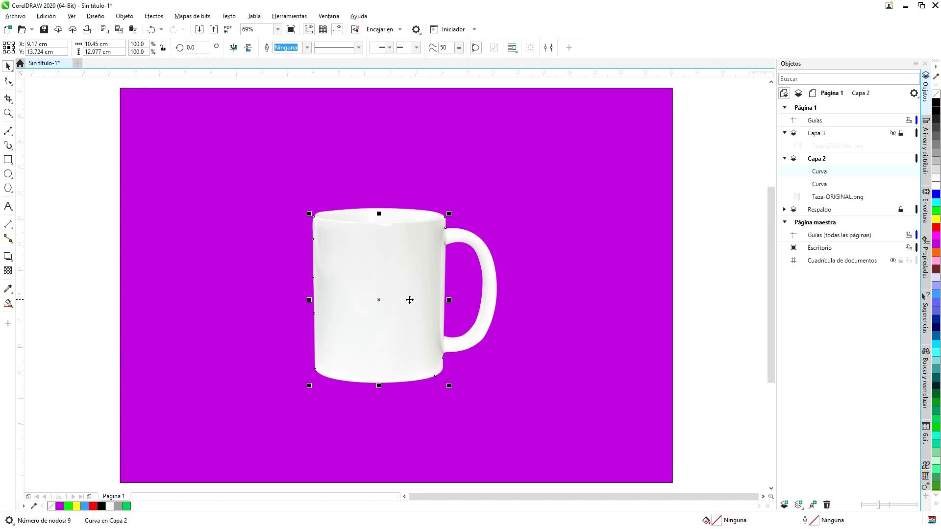
left_click_drag(380, 302, 663, 292)
left_click_drag(662, 289, 663, 289)
left_click(936, 180)
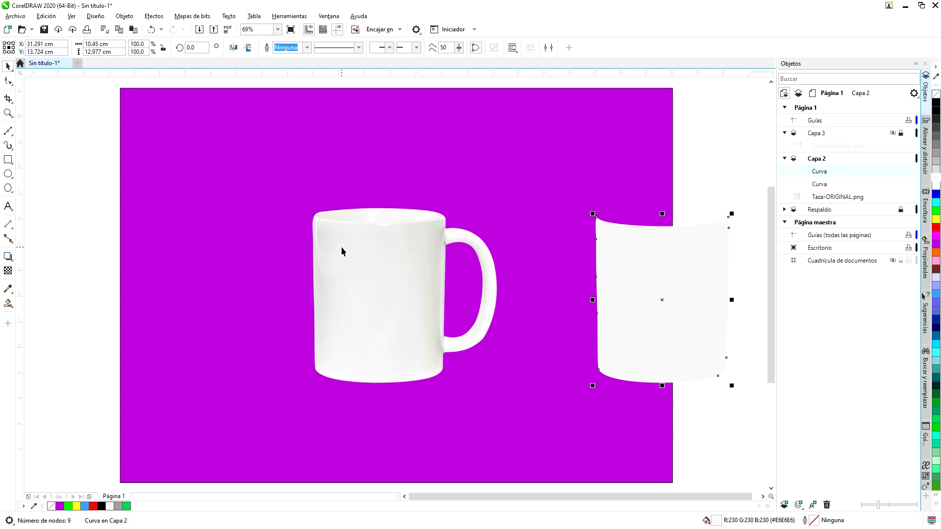
Import Corona.jpg at its original size and place it above and to the left of the mug.
left_click(200, 31)
left_click(478, 192)
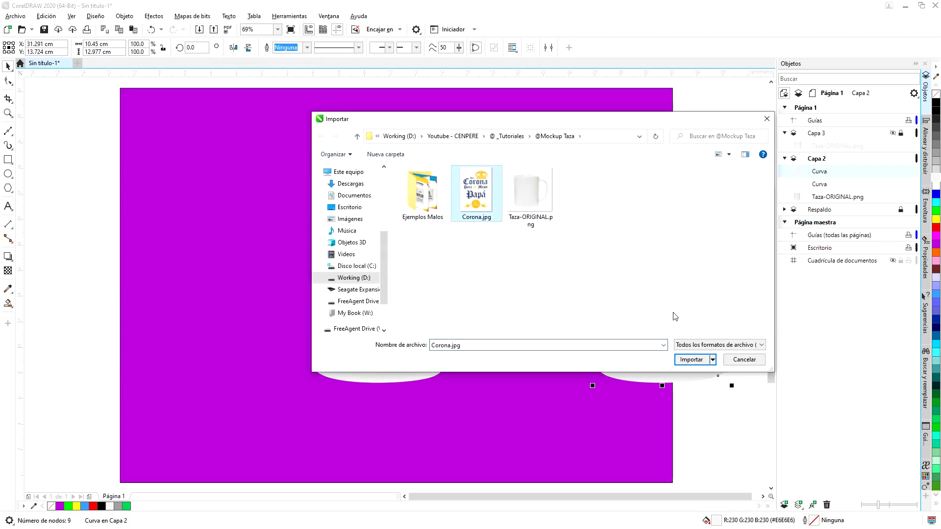
left_click(697, 362)
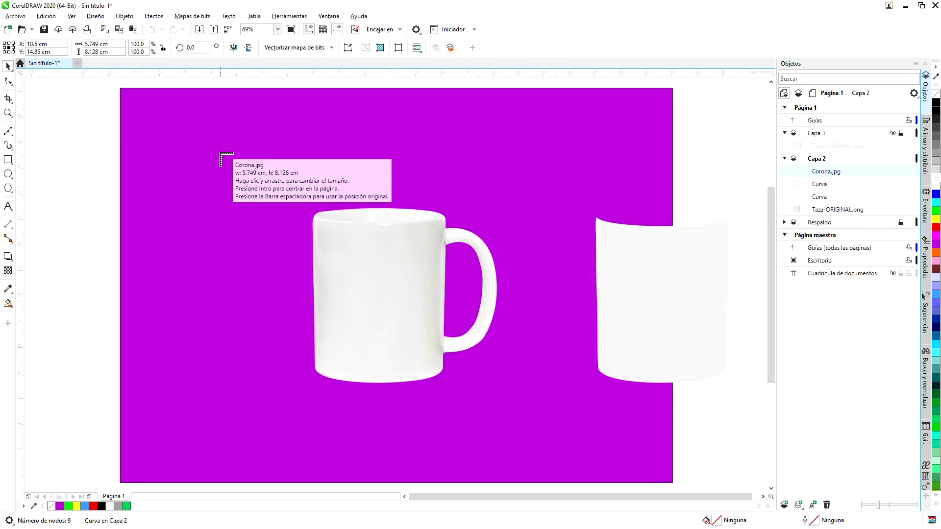
left_click(184, 136)
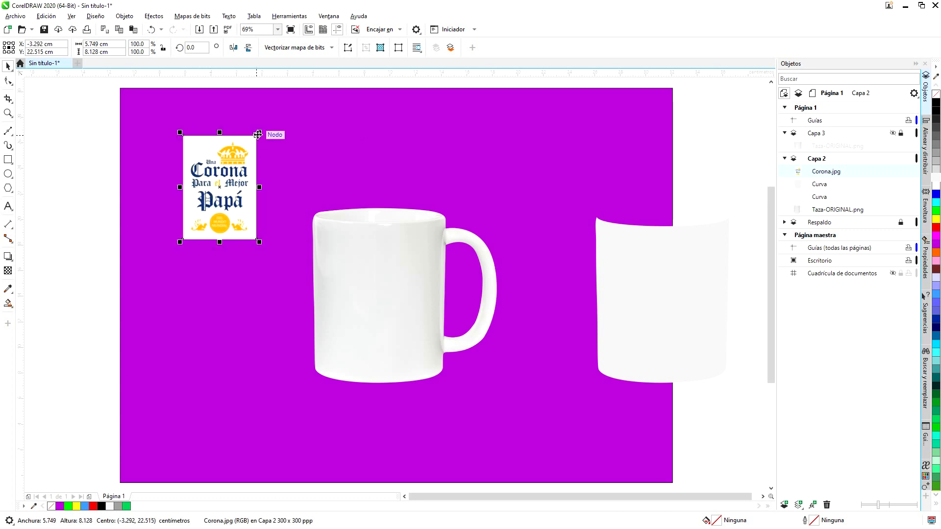
left_click_drag(260, 243, 331, 279)
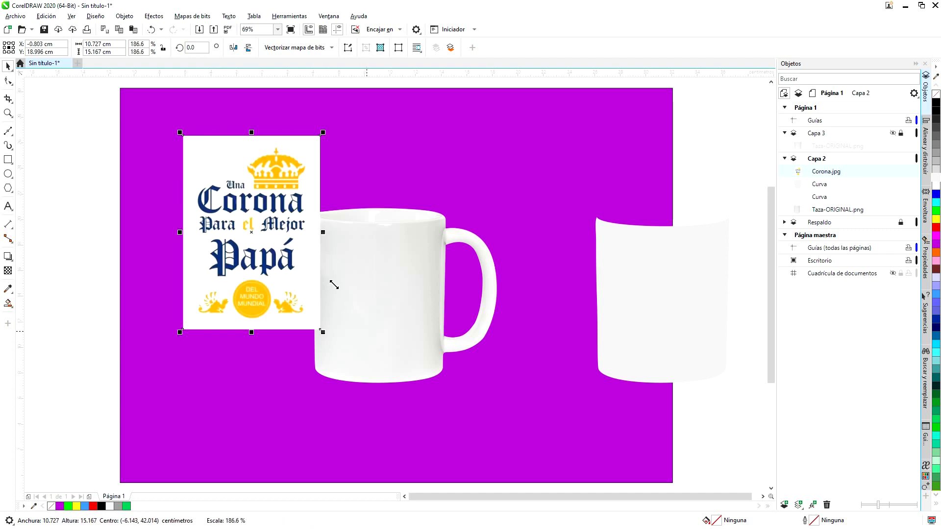
mouse_move(264, 221)
left_mouse_down()
mouse_move(395, 305)
mouse_move(271, 258)
mouse_move(246, 222)
left_mouse_up()
key("ctrl+z")
key("ctrl+z")
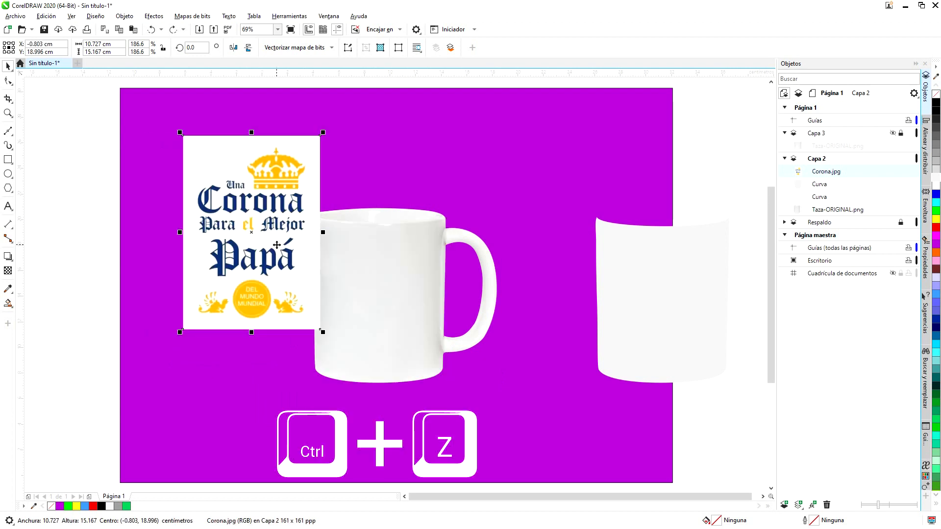
key("ctrl+z")
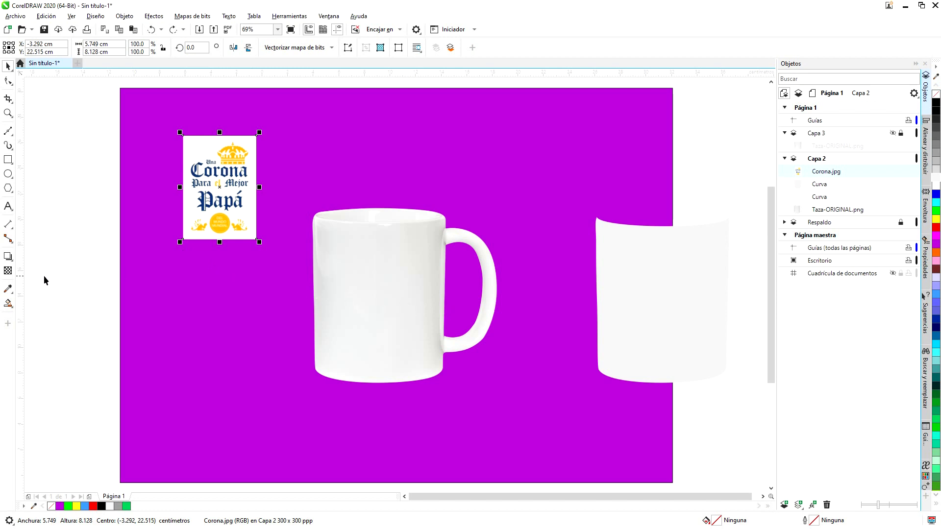
Apply an envelope to the Corona.jpg artwork, created from the shape of the grey curve copy beside the mug.
left_click(11, 259)
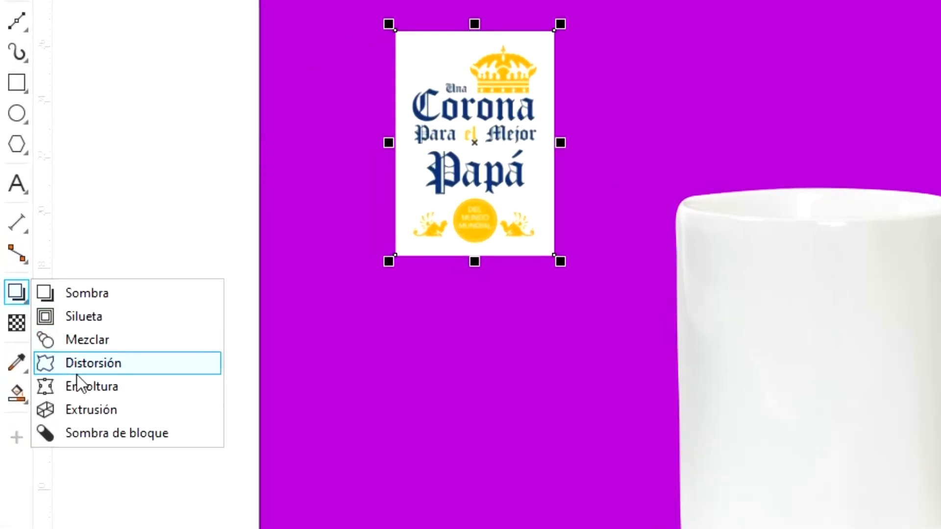
left_click(49, 326)
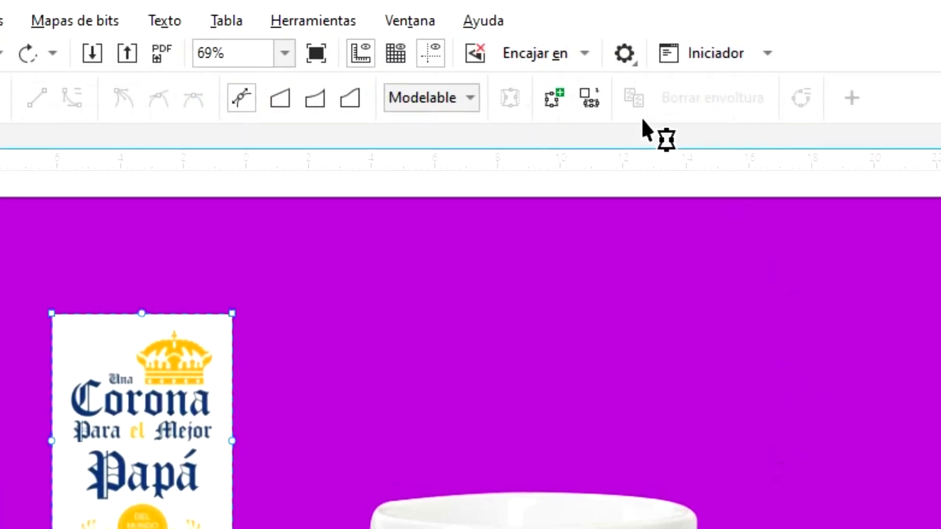
left_click(572, 117)
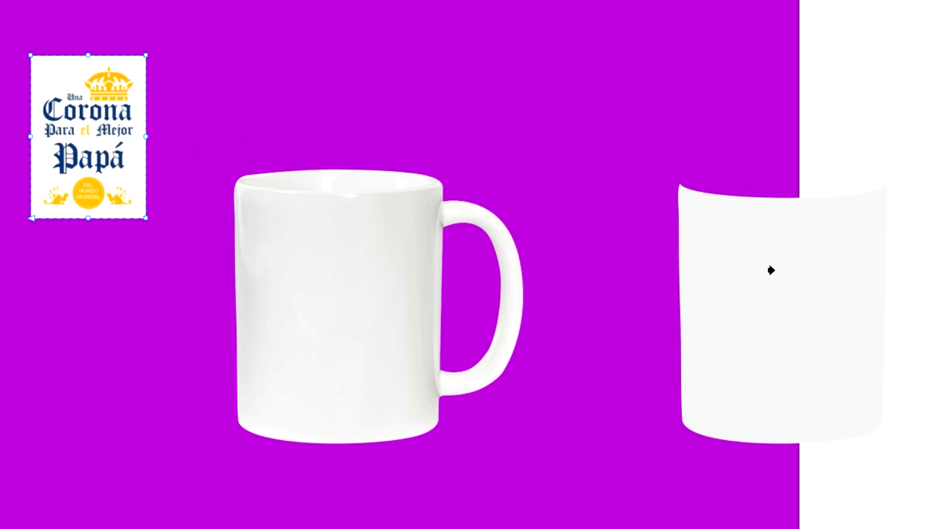
left_click(798, 272)
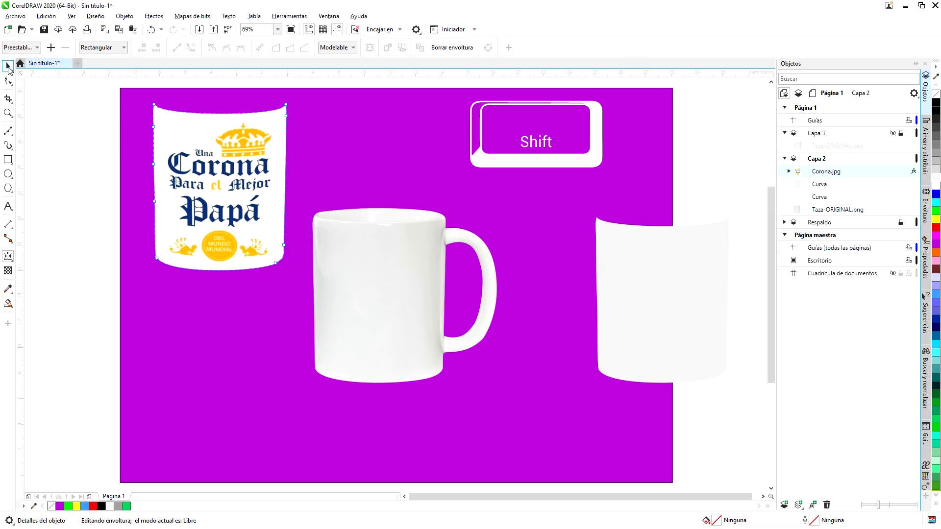
Align the enveloped artwork horizontally and vertically centred on the original mug-body curve.
left_click(9, 67)
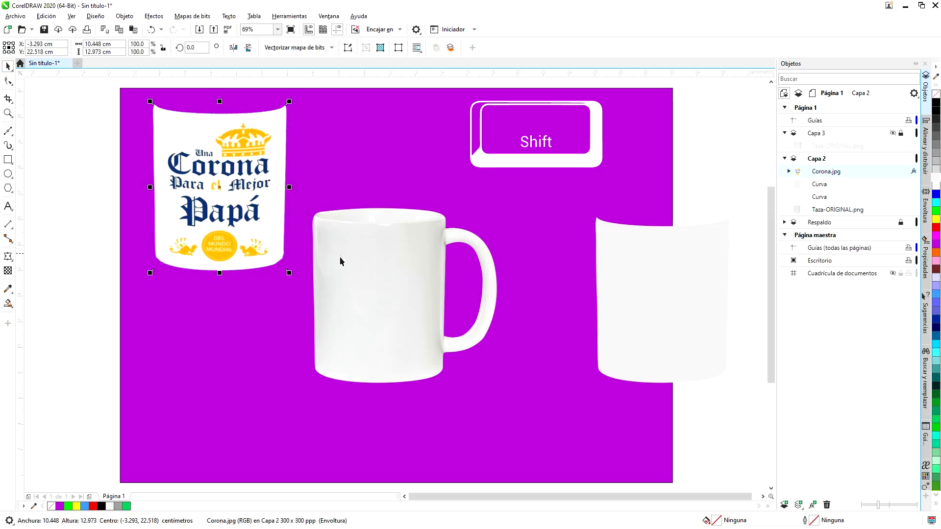
left_click(384, 284, "shift")
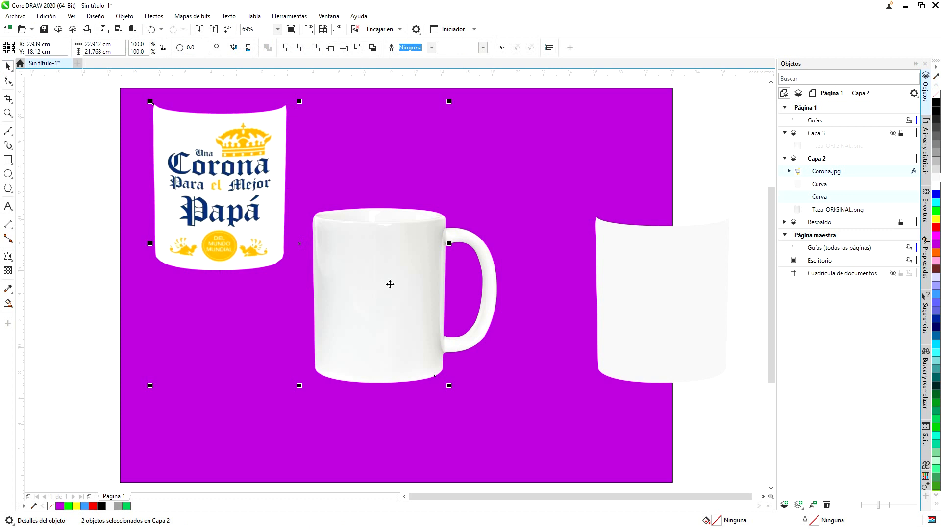
key("c")
key("e")
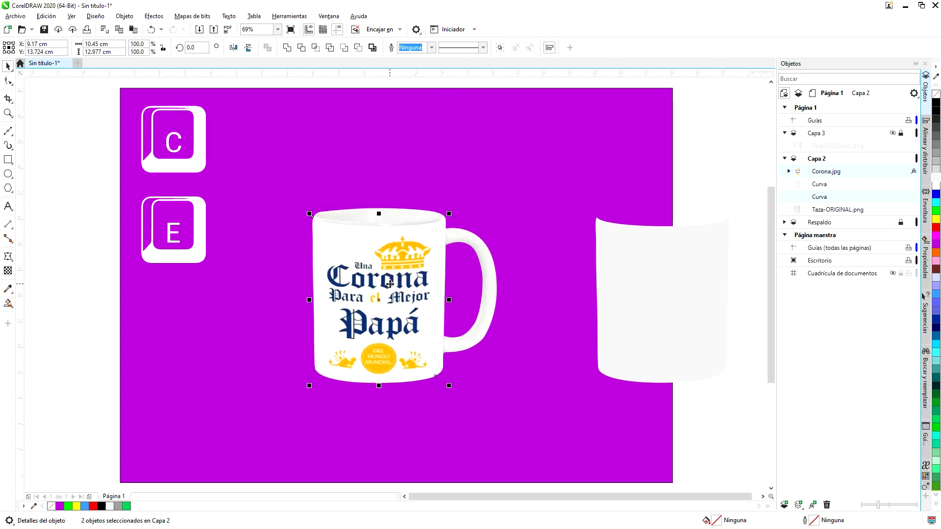
left_click(129, 244)
Examine how the artwork covers the mug body and how its shading compares with the handle.
scroll(409, 303, "up", 3)
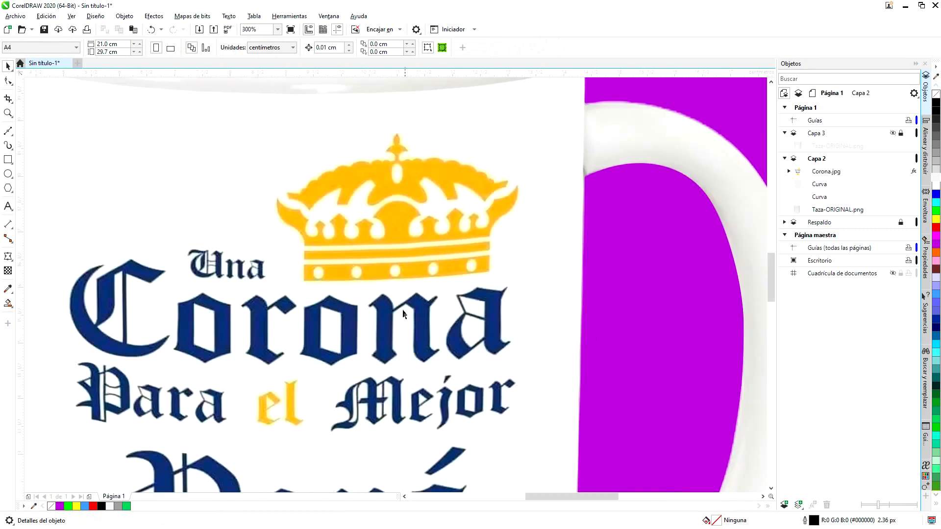
scroll(325, 310, "down", 3)
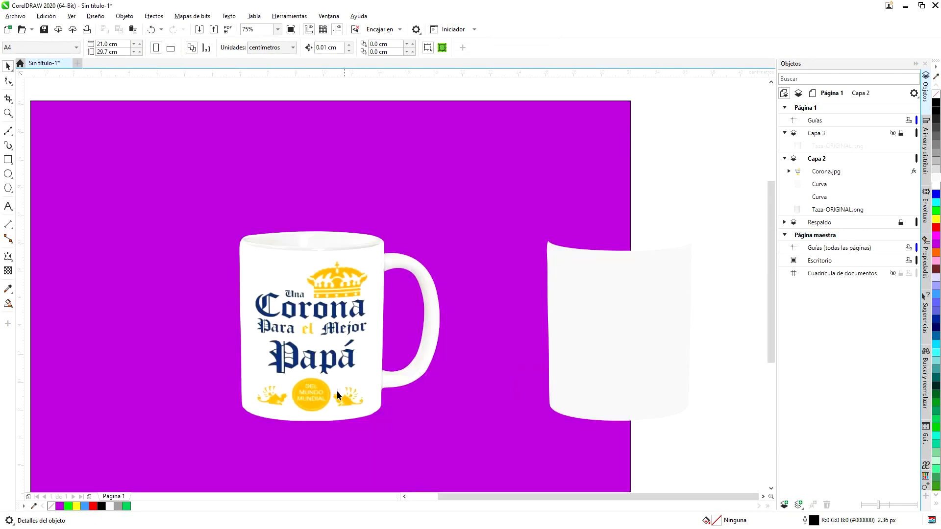
scroll(326, 338, "up", 4)
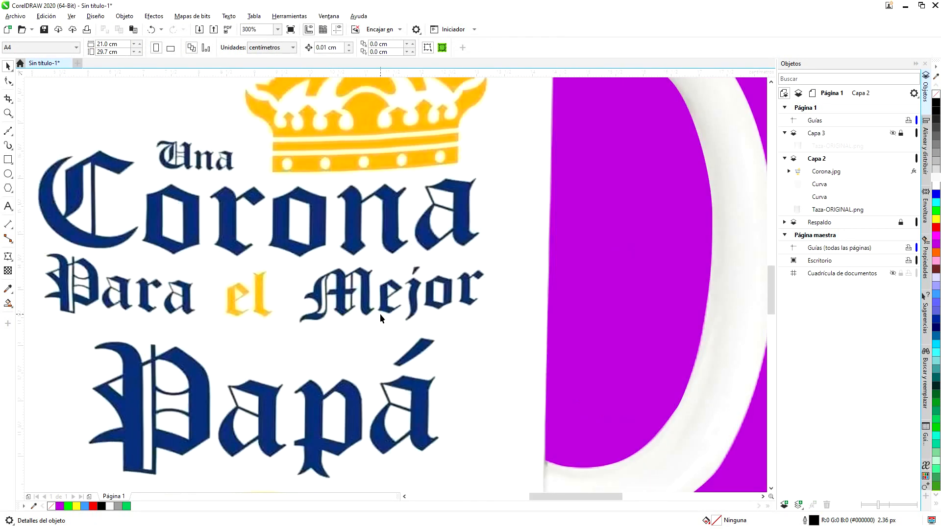
scroll(392, 313, "down", 4)
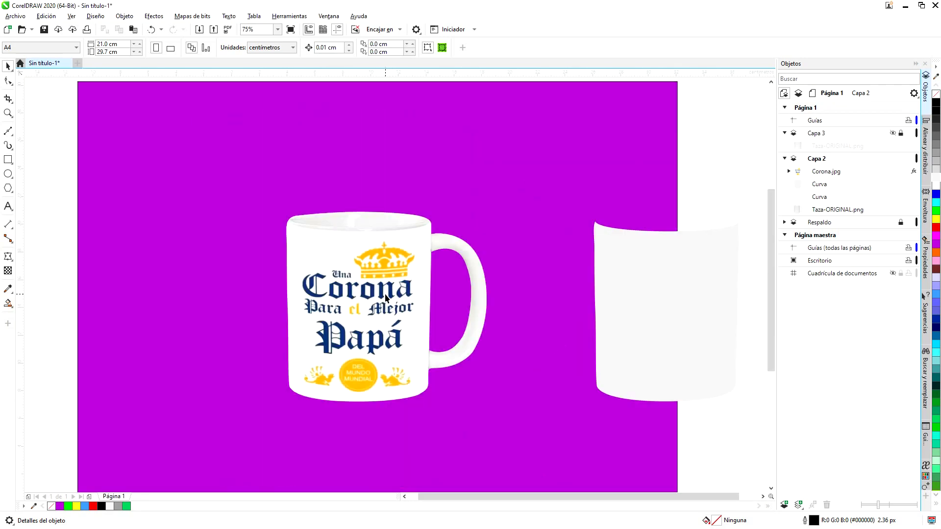
scroll(386, 297, "up", 1)
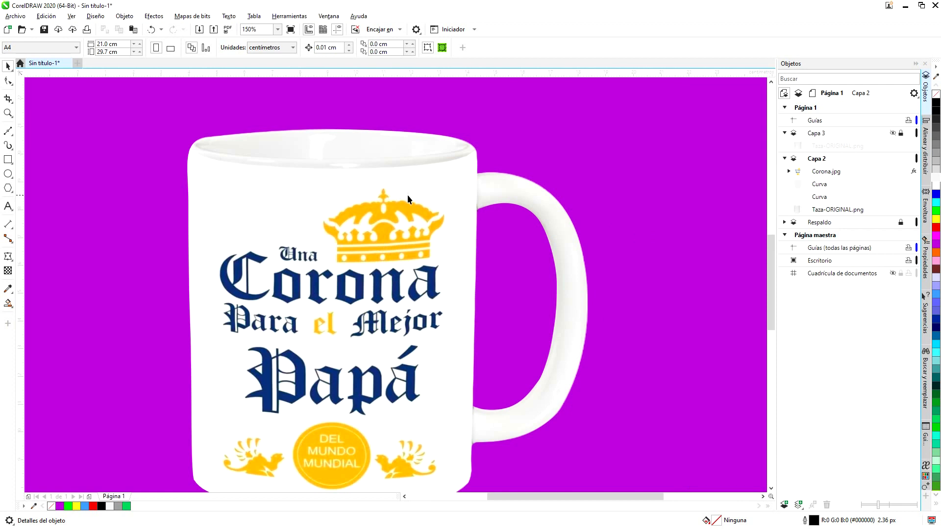
scroll(392, 238, "down", 1)
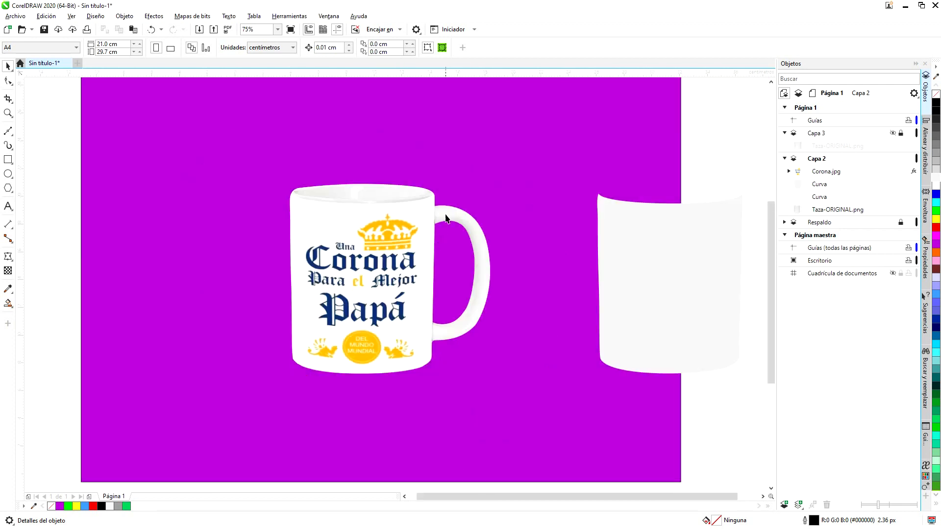
scroll(445, 214, "up", 1)
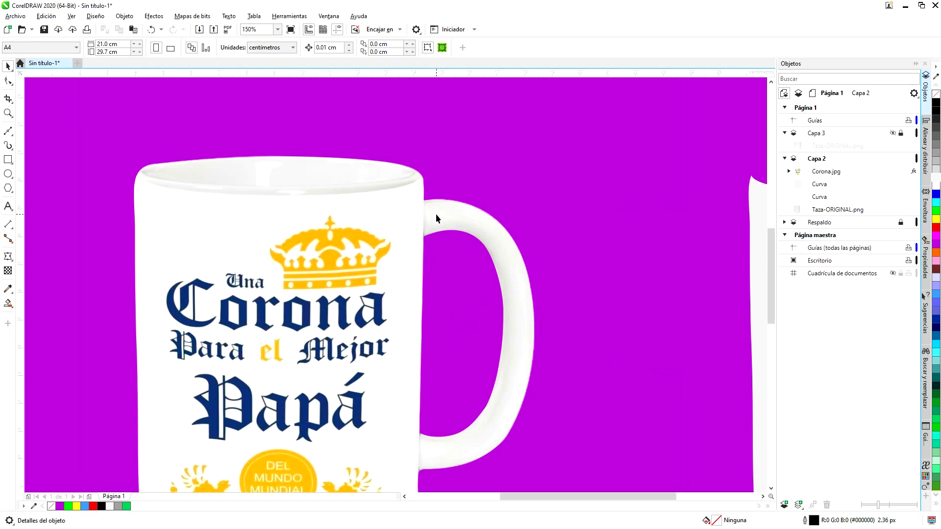
scroll(437, 213, "up", 1)
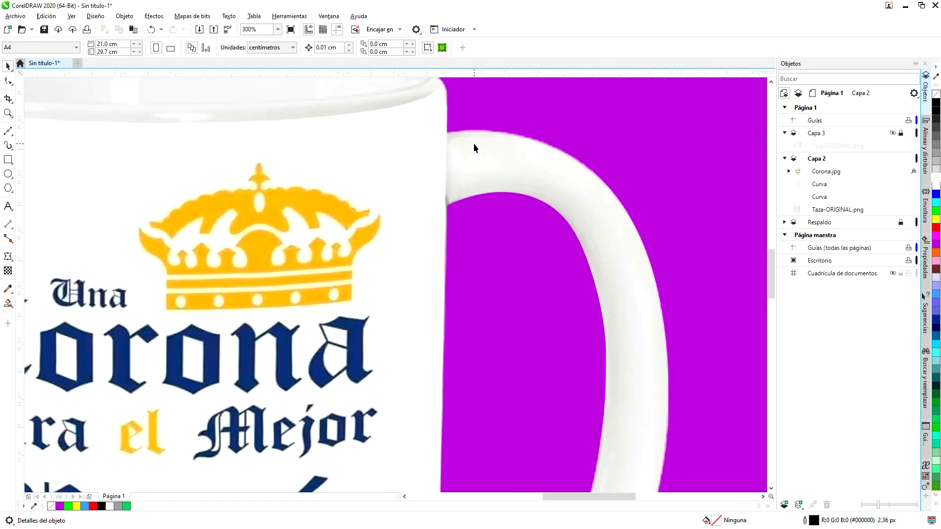
scroll(473, 144, "down", 1)
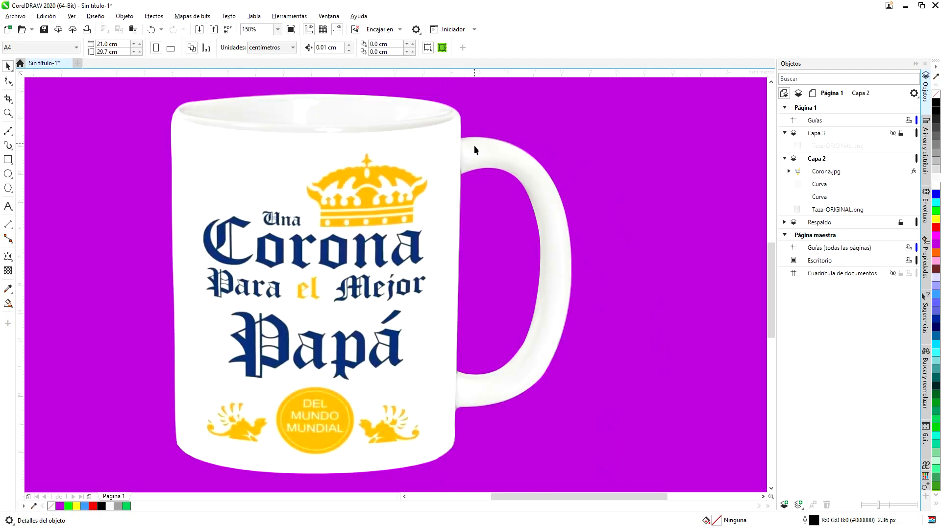
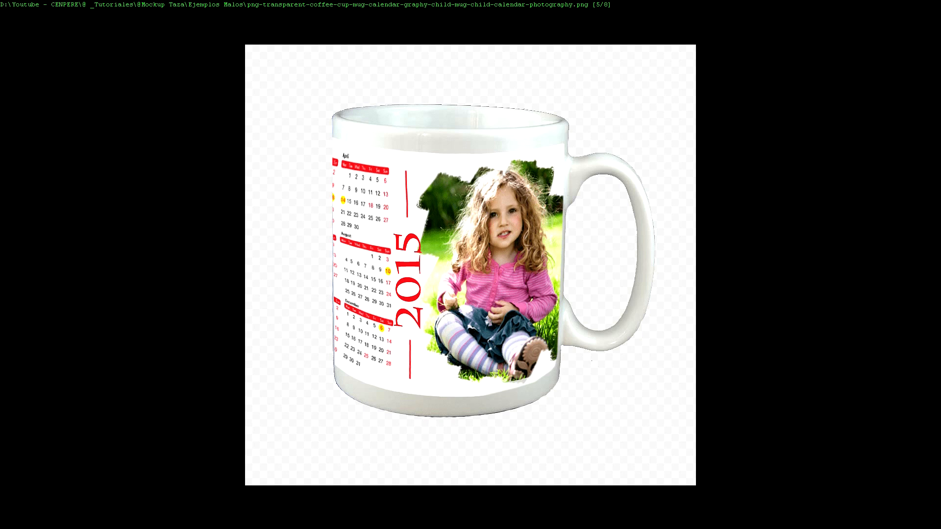
Return to CorelDRAW and set the merge mode of the Corona.jpg artwork's transparency to Multiplicar.
key("alt+Tab")
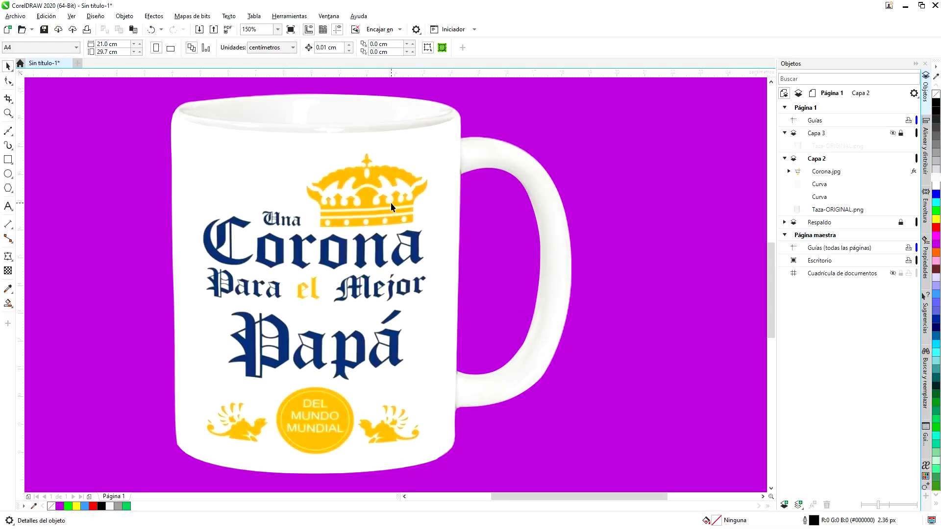
left_click(254, 196)
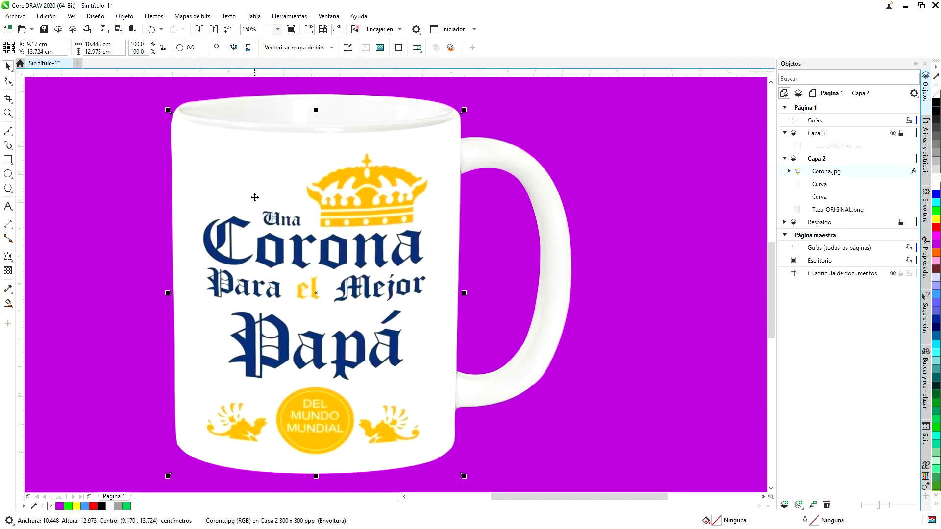
left_click(10, 273)
left_click(149, 48)
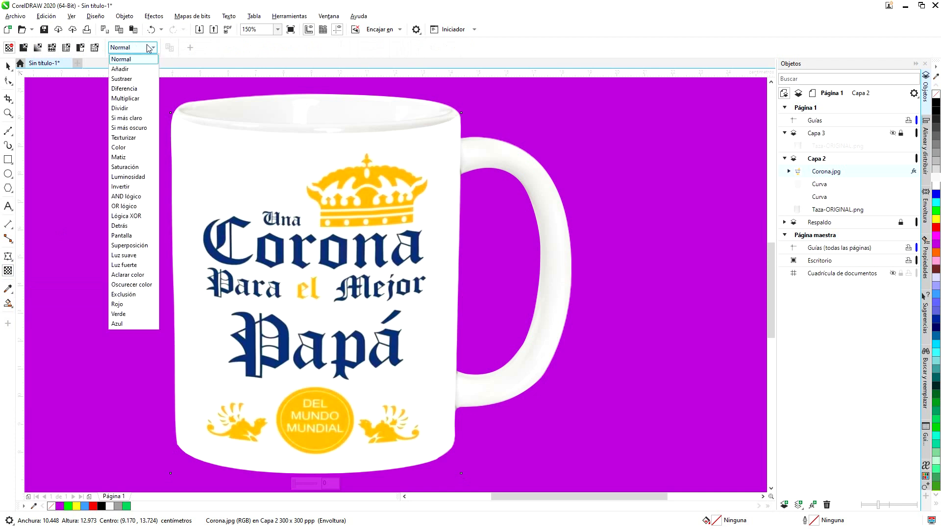
left_click(126, 98)
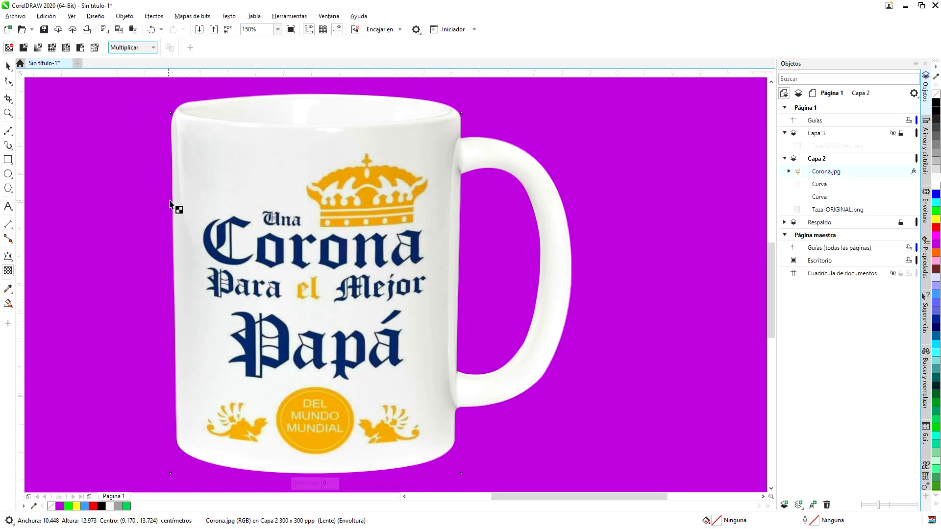
Inspect the mug's shadows and highlights through the multiplied artwork, both close up and as a whole.
scroll(185, 216, "up", 3)
scroll(185, 226, "down", 3)
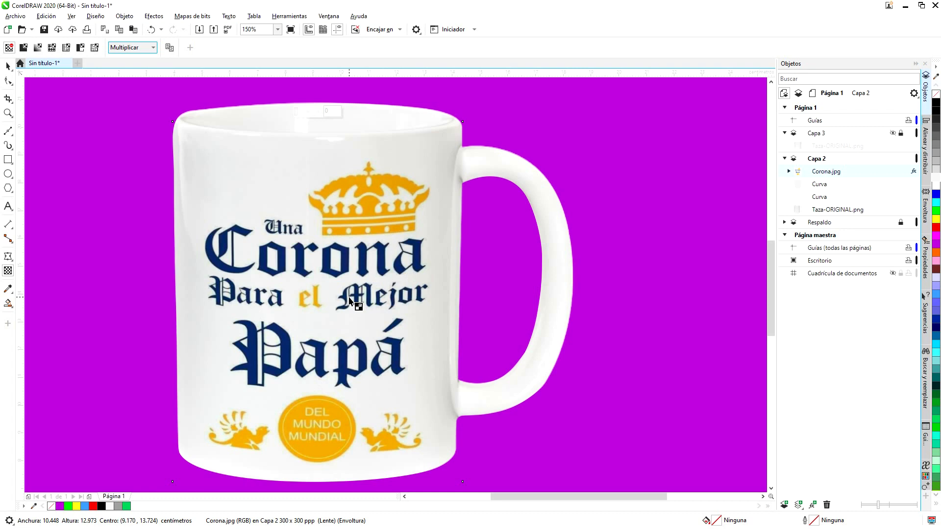
scroll(350, 299, "down", 2)
scroll(362, 287, "up", 1)
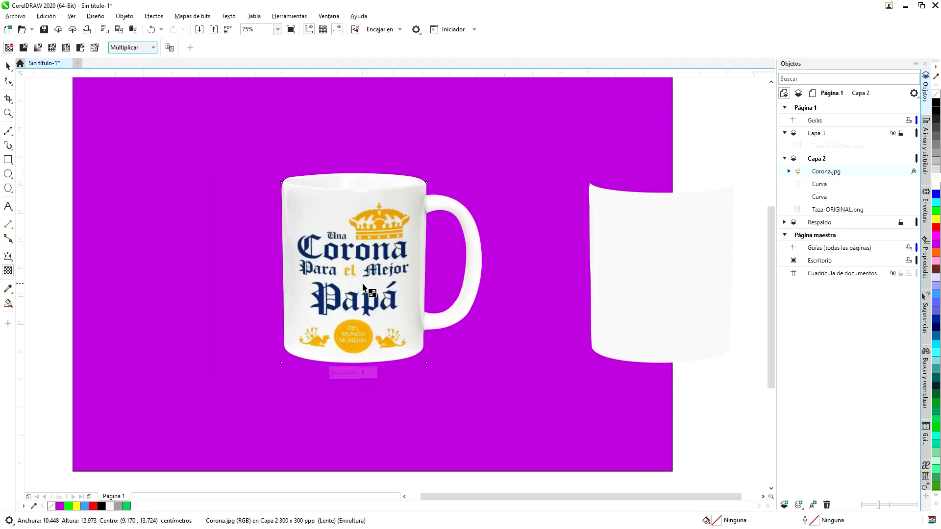
scroll(358, 293, "up", 3)
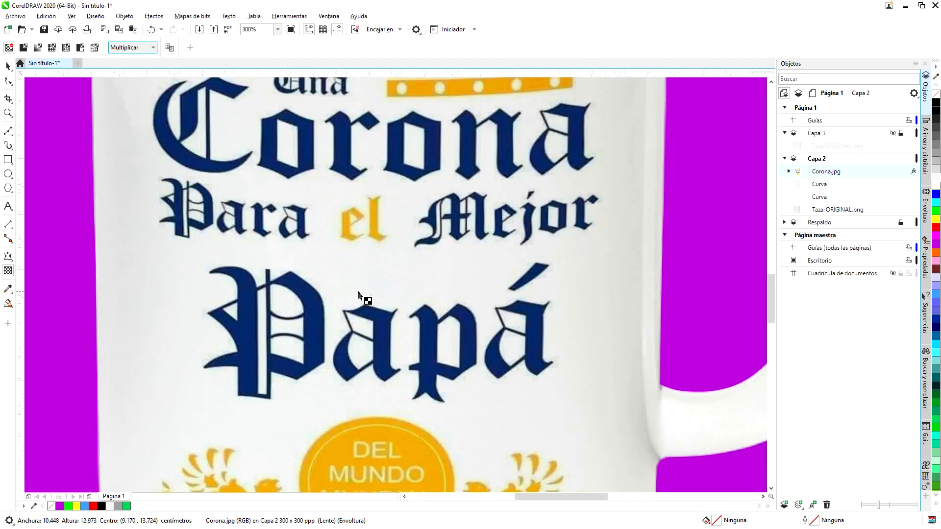
scroll(358, 293, "down", 2)
scroll(392, 291, "down", 1)
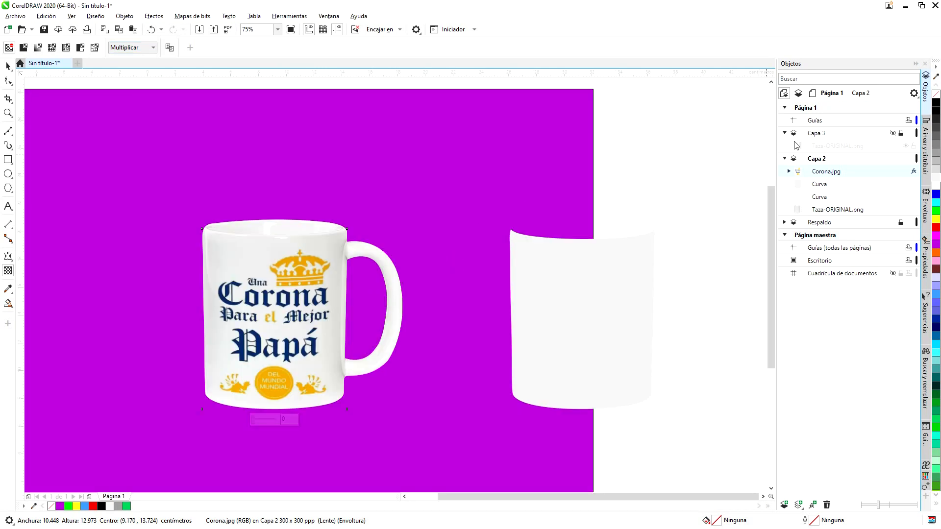
Turn on the visibility of the Capa 3 layer over the mug.
left_click(894, 132)
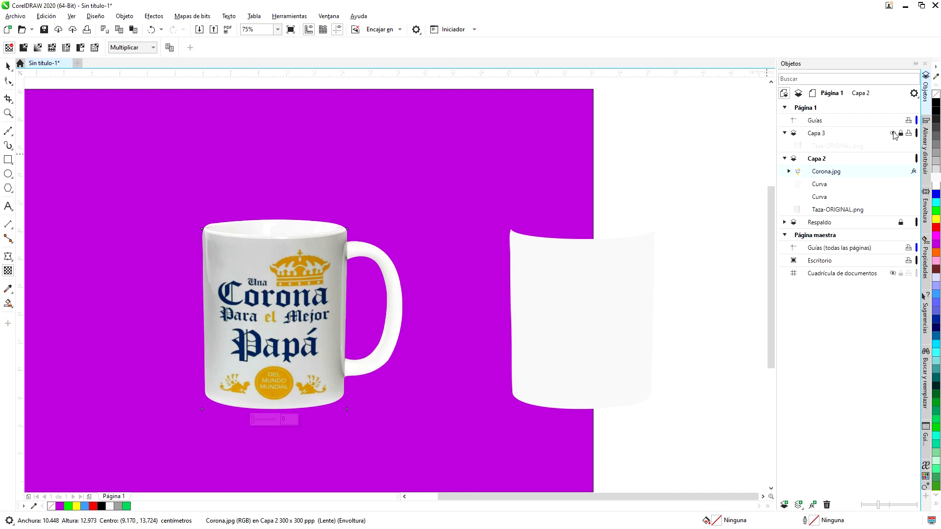
left_click(894, 133)
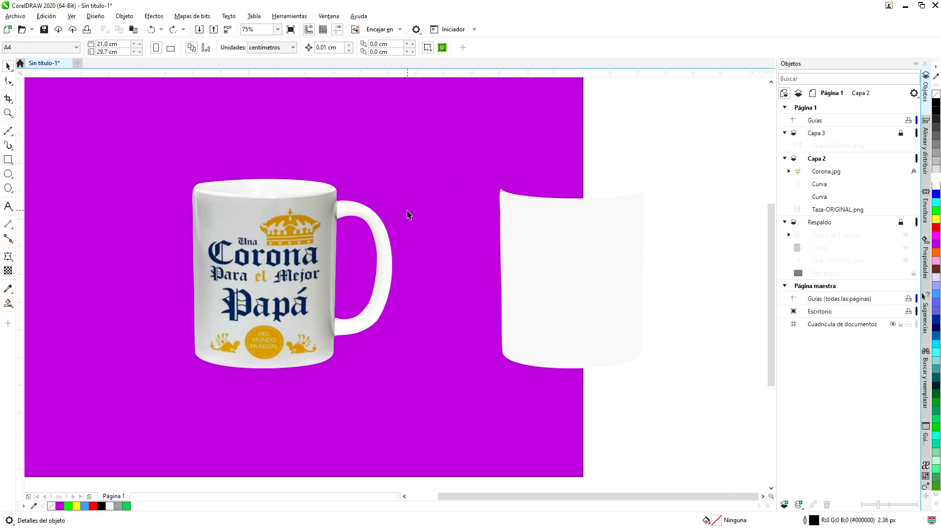
Duplicate the Taza-ORIGINAL.png image of Capa 2, unlock Capa 3 and move the duplicate into it below the existing image.
scroll(337, 212, "up", 2)
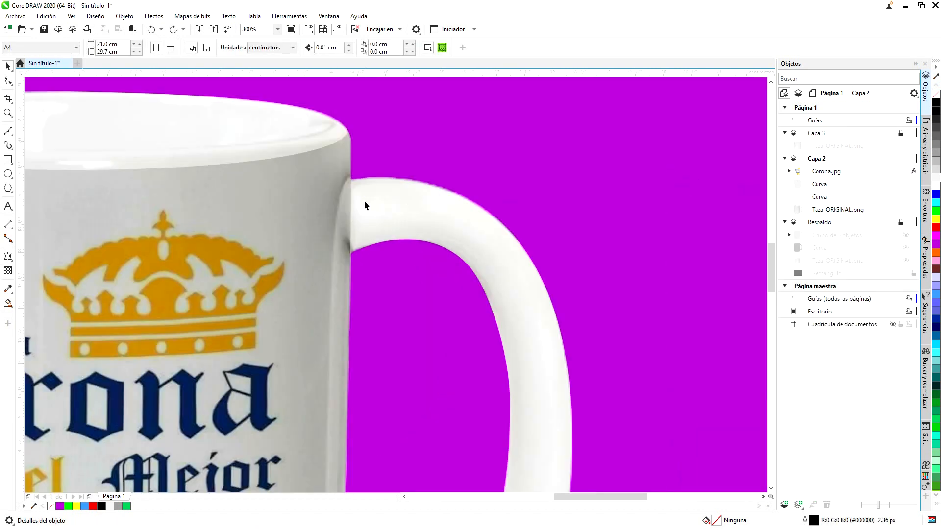
scroll(349, 182, "down", 2)
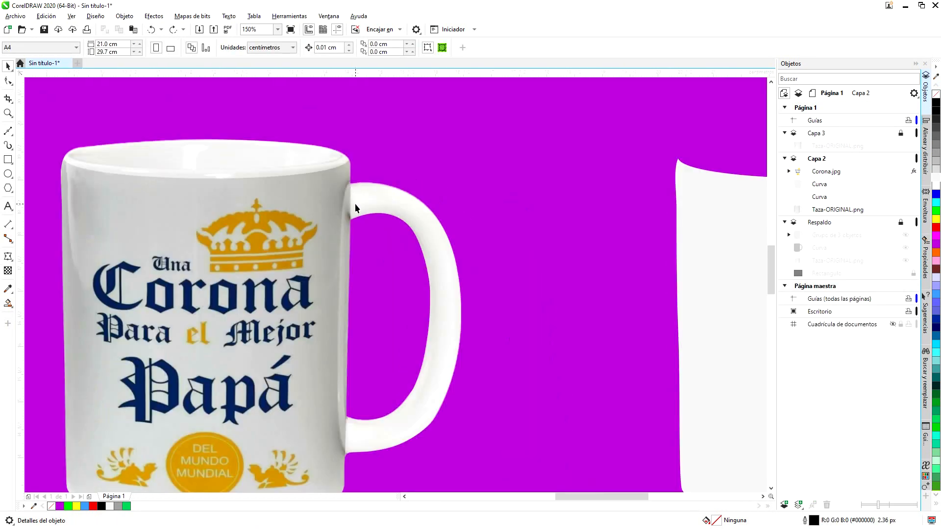
scroll(355, 204, "up", 3)
scroll(340, 195, "down", 1)
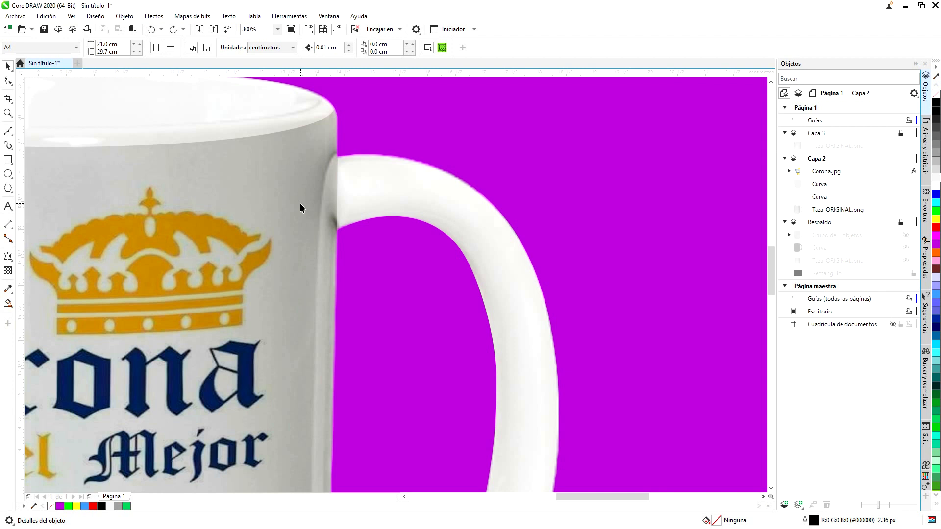
scroll(301, 207, "down", 4)
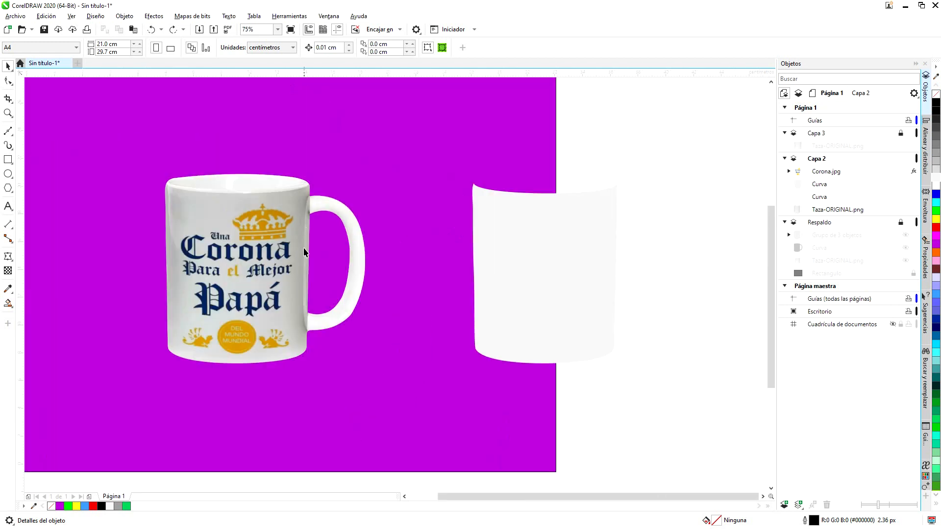
left_click(840, 209)
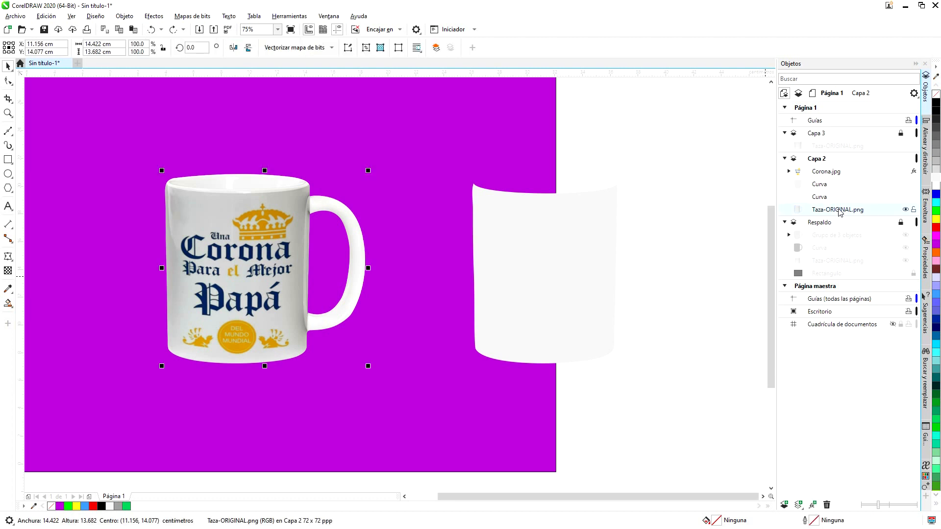
key("ctrl+d")
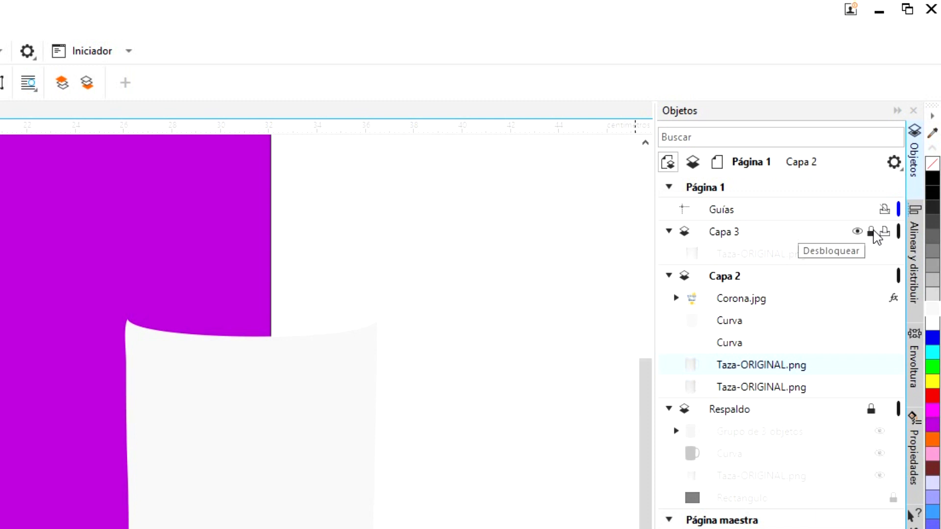
left_click(872, 232)
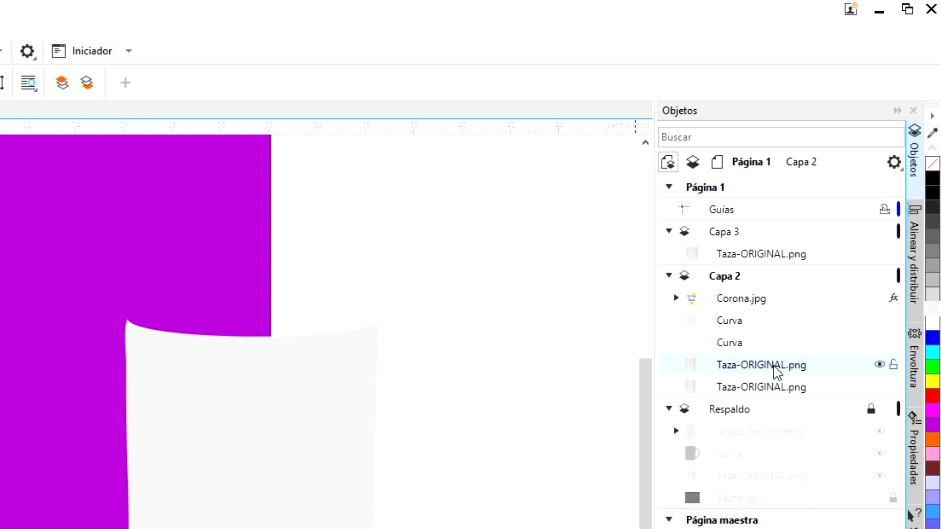
left_click_drag(775, 363, 775, 259)
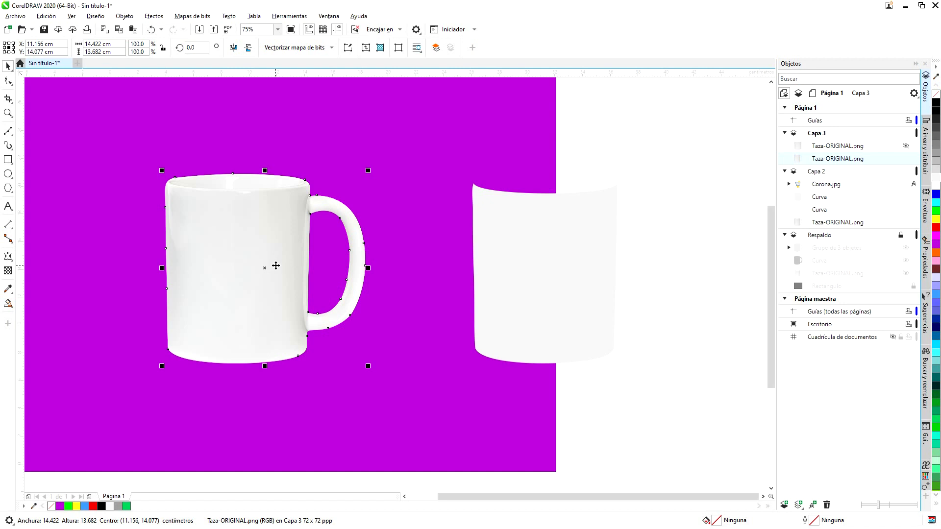
Set the merge mode of the duplicated mug image's transparency to Multiplicar, then return to the Pick tool.
left_click(8, 271)
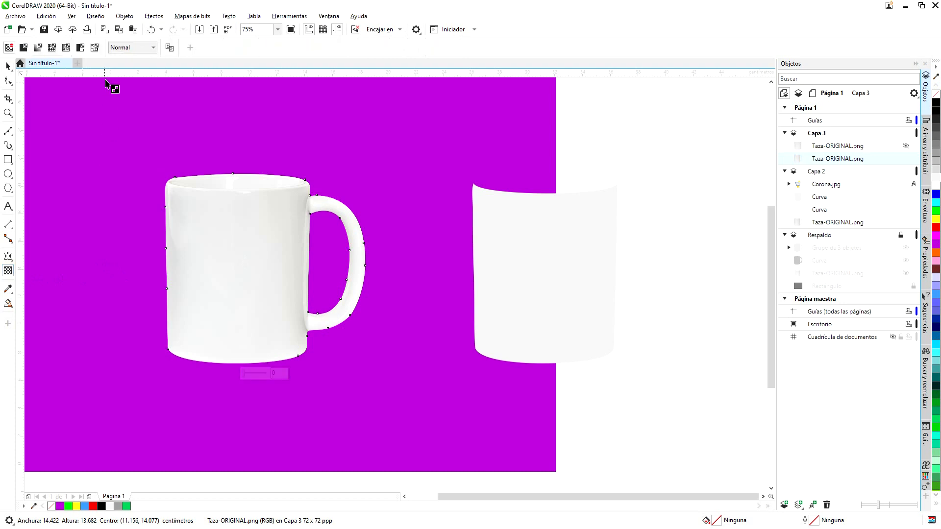
left_click(130, 48)
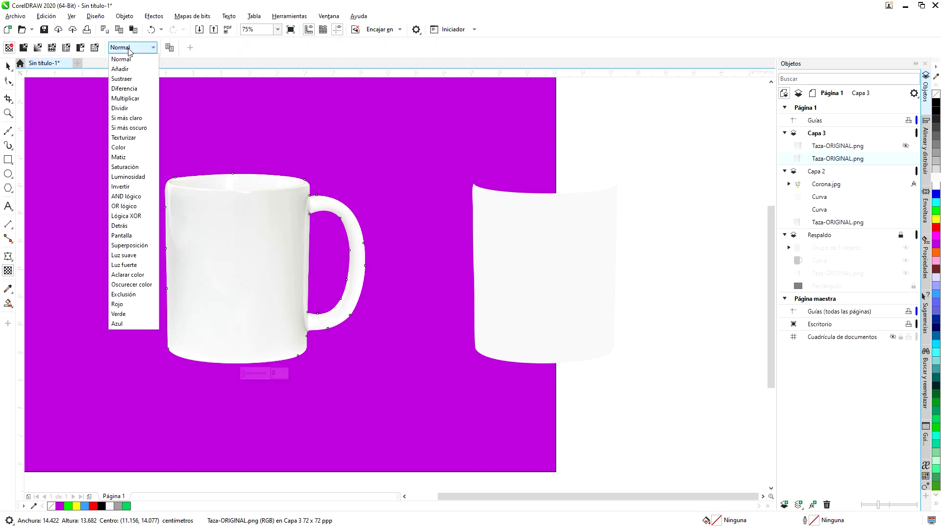
left_click(126, 98)
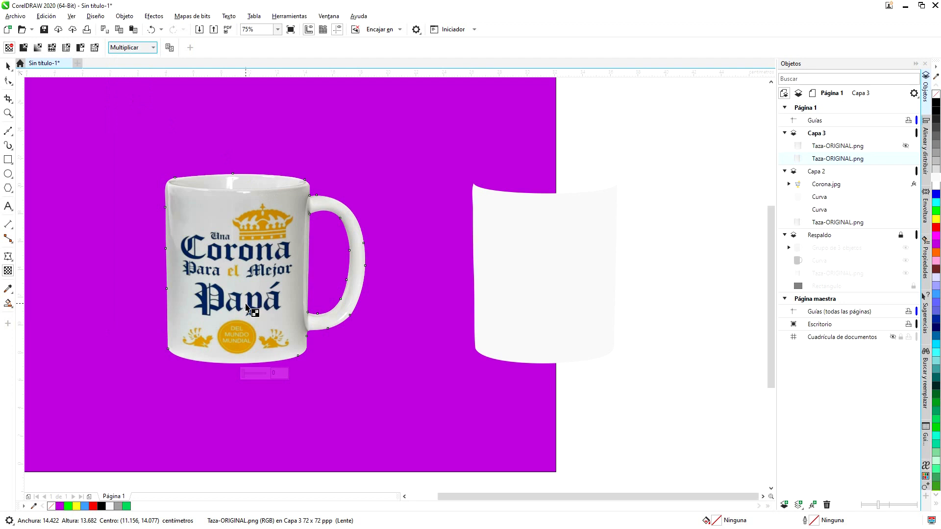
scroll(243, 292, "up", 1)
scroll(266, 290, "down", 1)
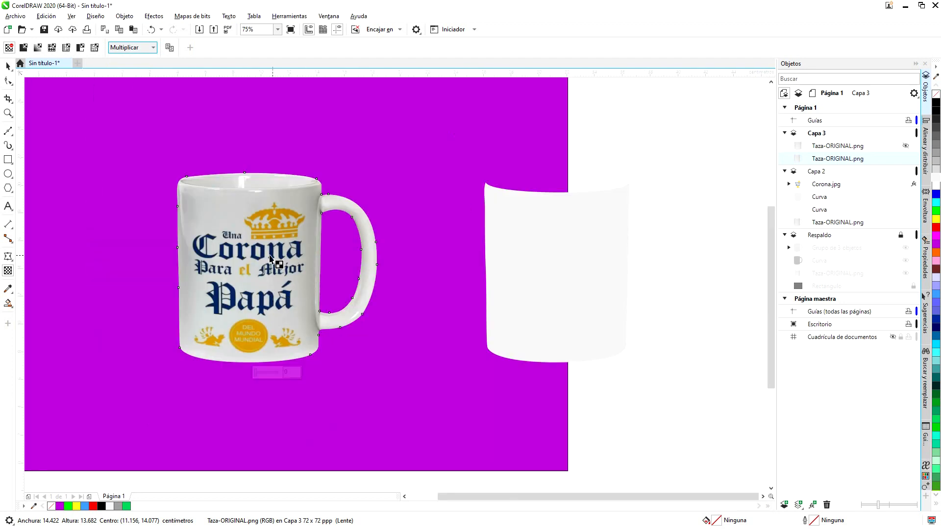
left_click(8, 66)
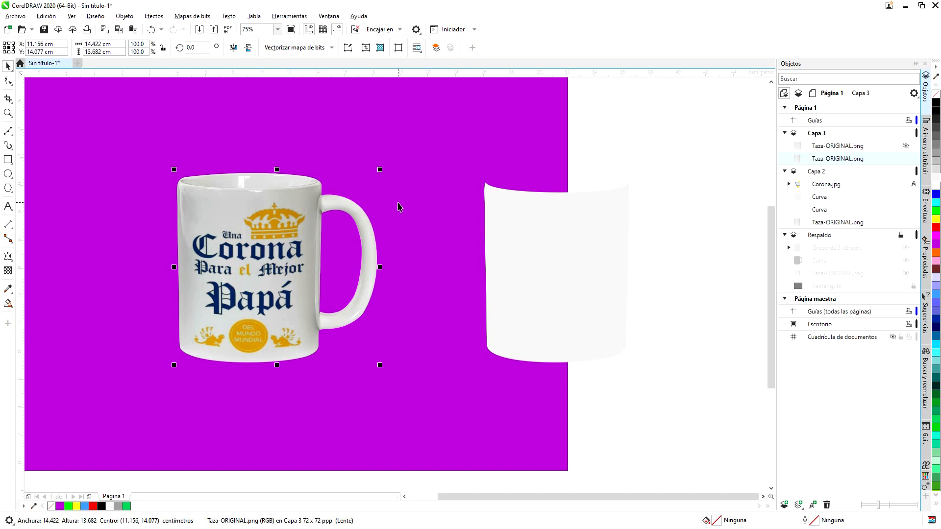
Hide the Capa 3 layer and collapse its list of objects.
left_click_drag(344, 298, 375, 359)
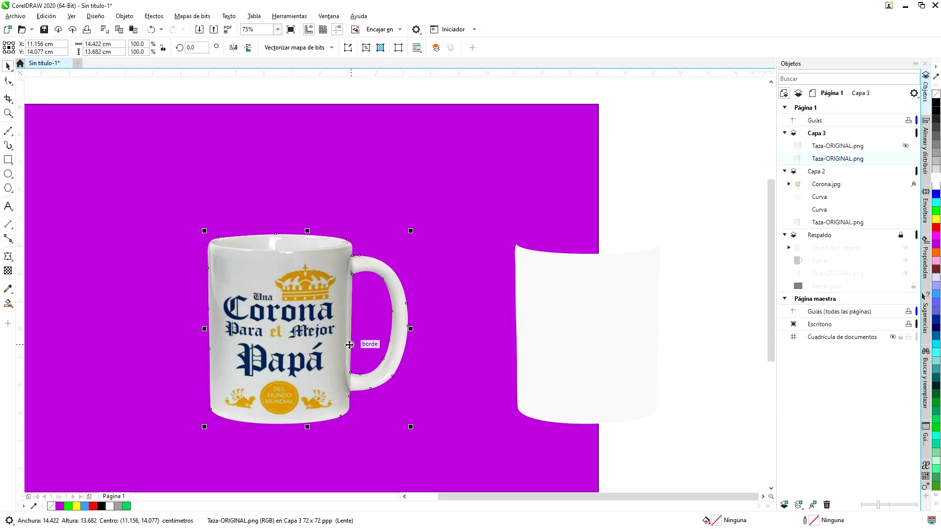
scroll(355, 350, "down", 1)
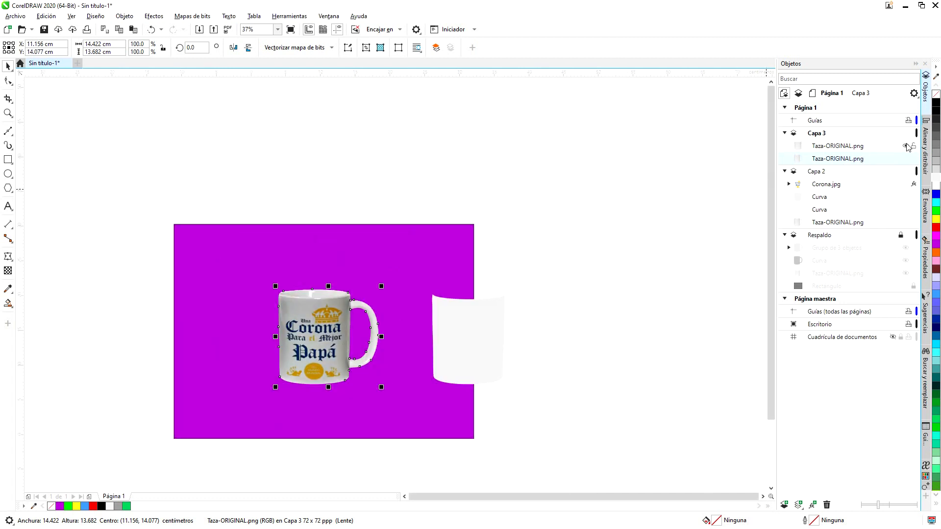
left_click(894, 133)
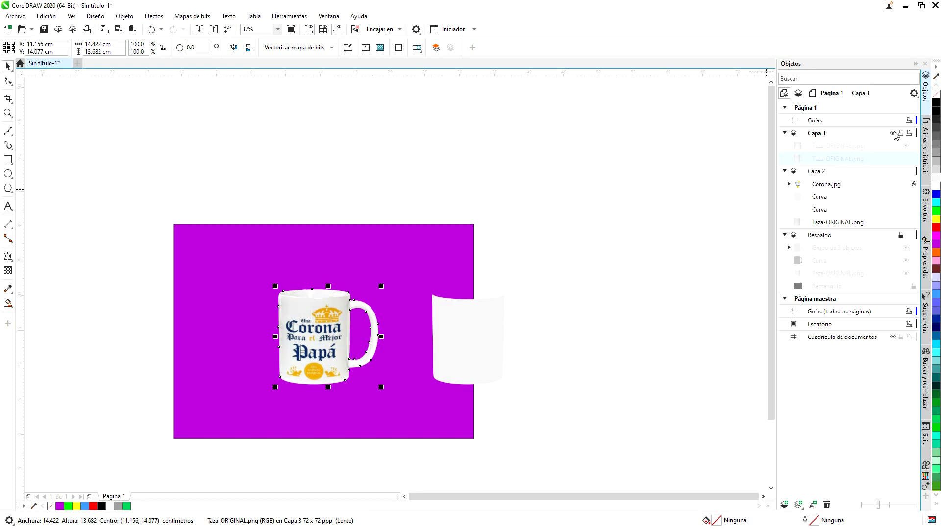
left_click(785, 133)
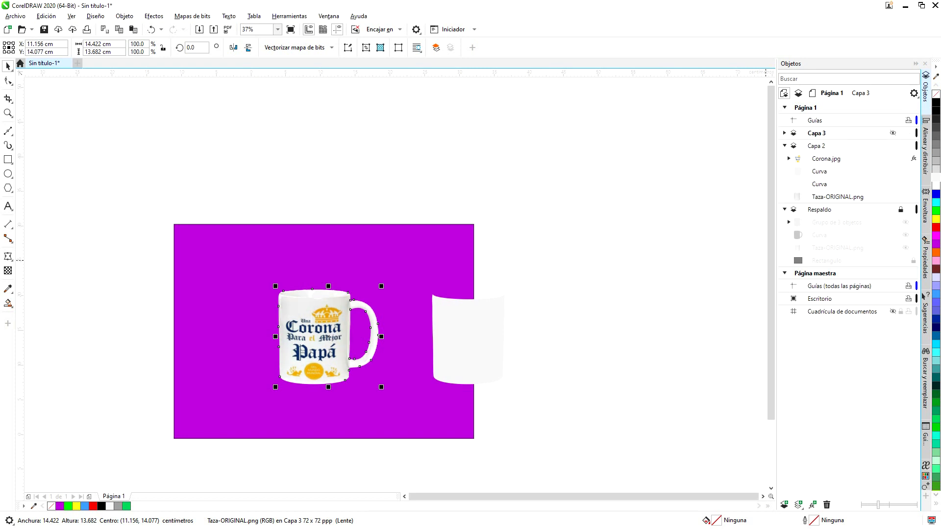
Switch to the Chrome browser, close the mug image preview and open the freepik.com website.
key("alt+Tab")
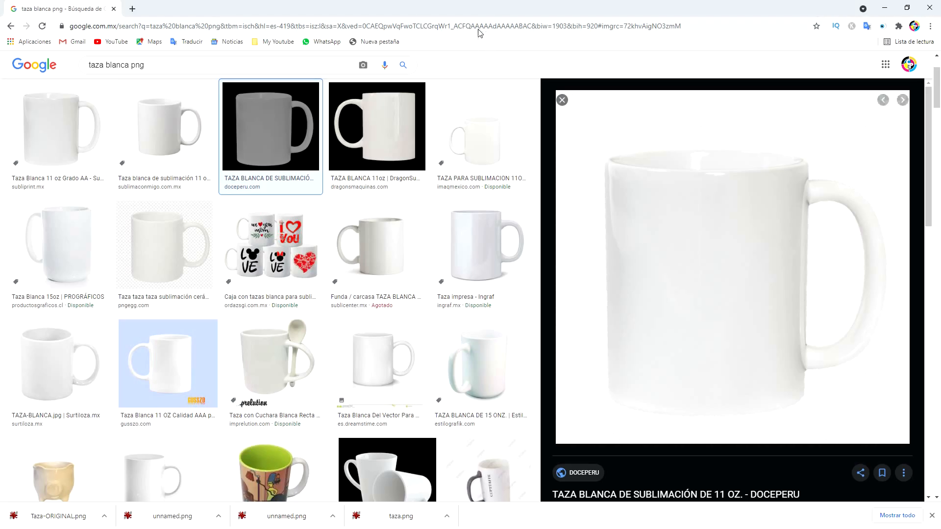
left_click(562, 100)
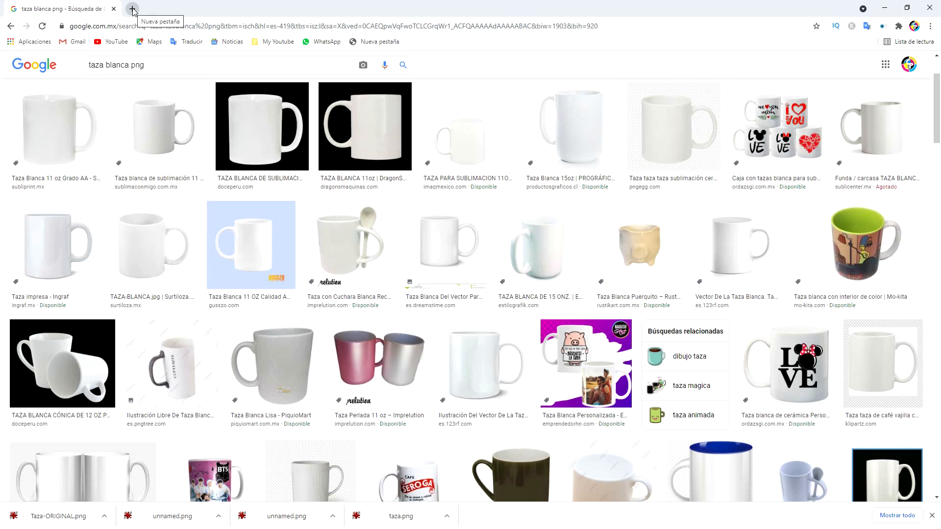
left_click(151, 24)
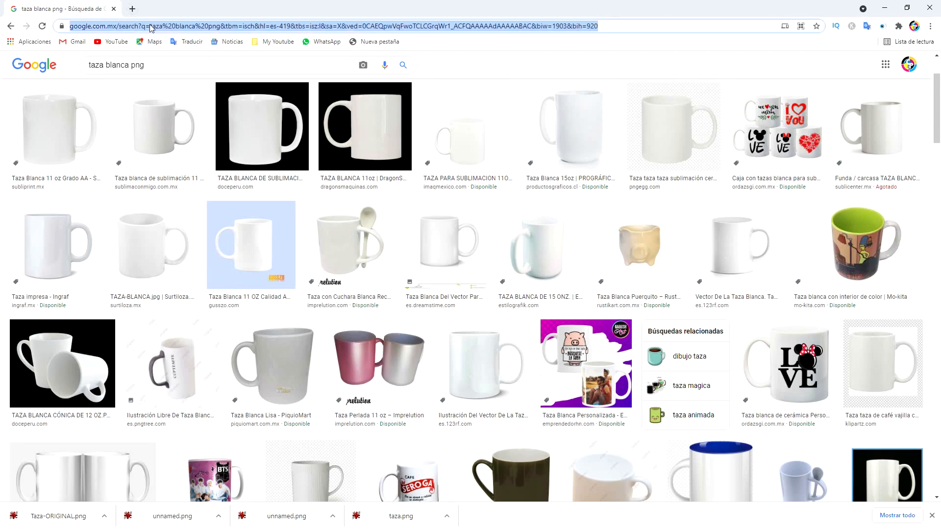
type("freepi")
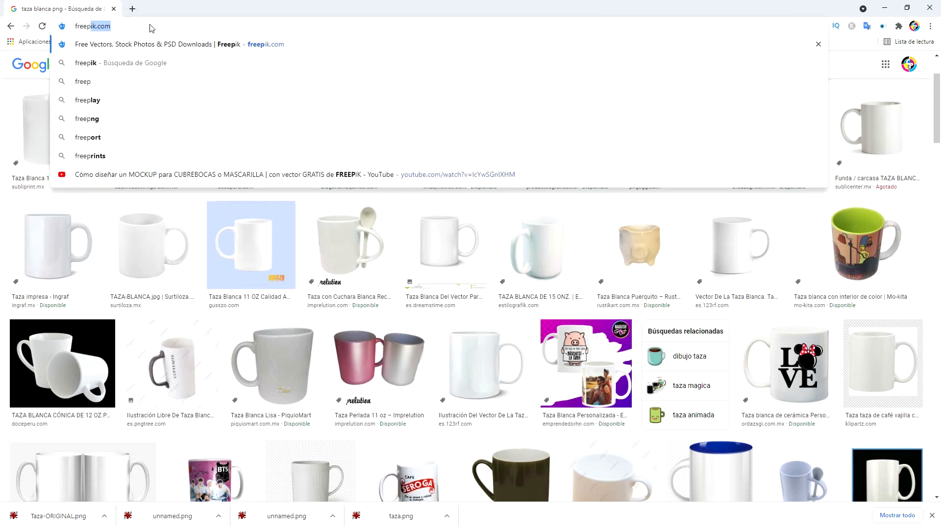
type("k")
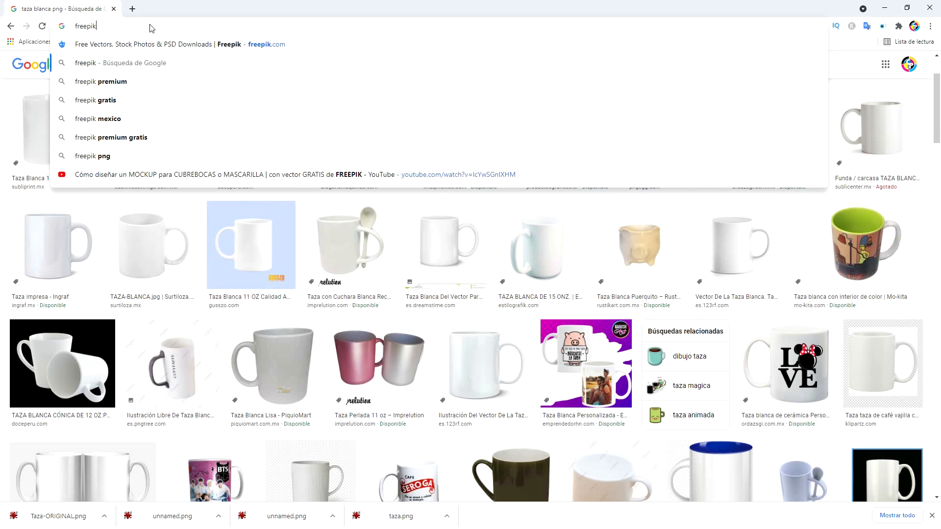
key("Return")
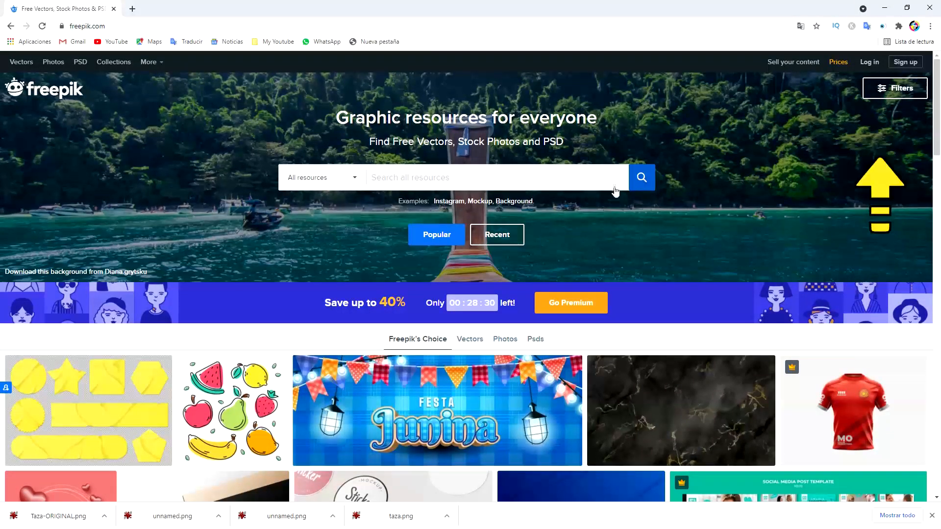
Search all Freepik resources for "fondo mesa".
scroll(616, 191, "down", 8)
scroll(588, 208, "down", 3)
scroll(785, 216, "up", 4)
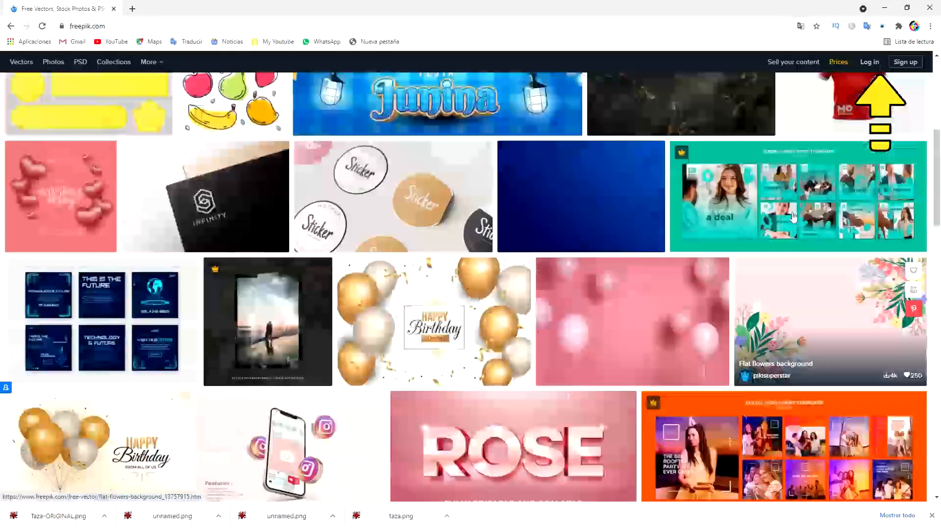
scroll(793, 217, "up", 7)
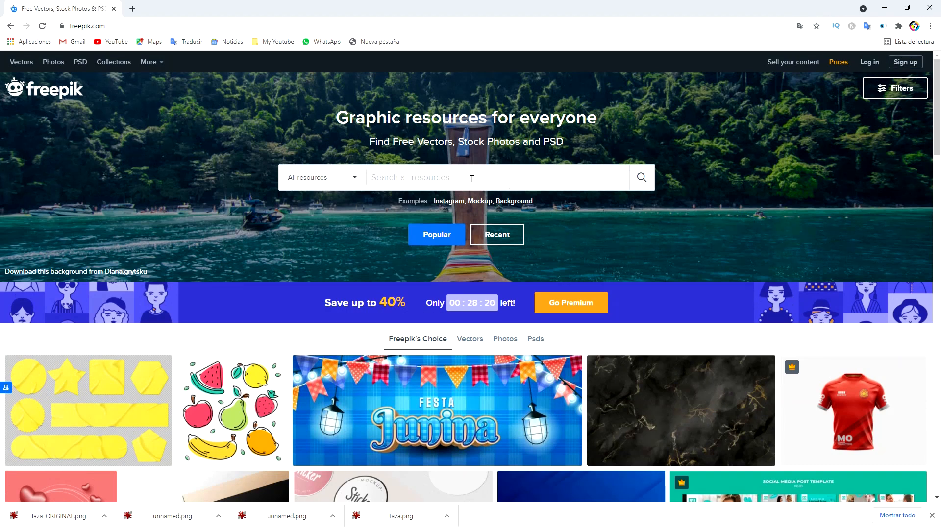
left_click(386, 176)
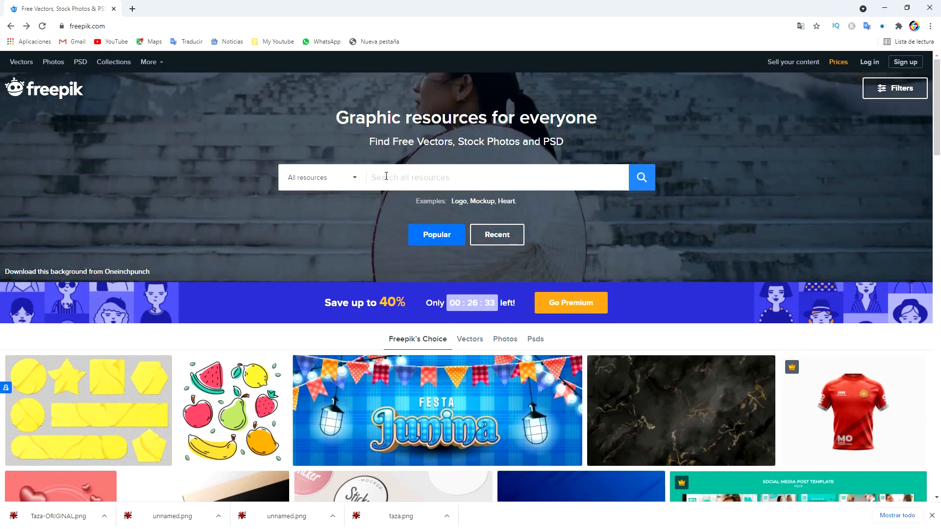
type("mesa")
left_click(321, 223)
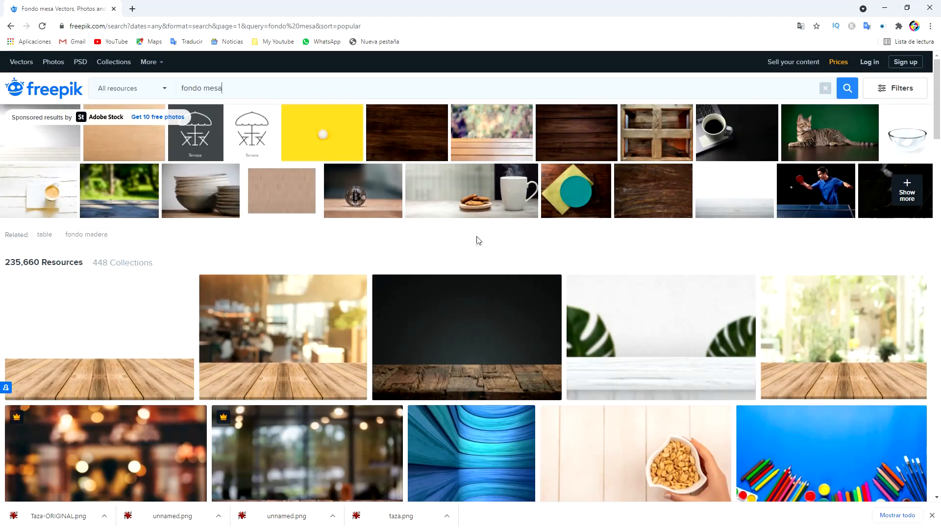
Look through the "fondo mesa" results for a table background suited to the mug mockup.
scroll(724, 248, "down", 8)
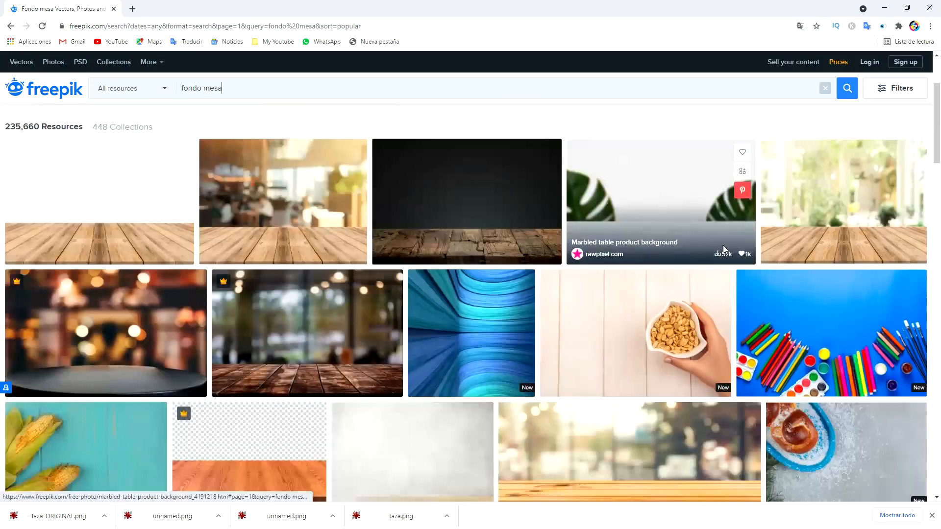
scroll(442, 260, "up", 4)
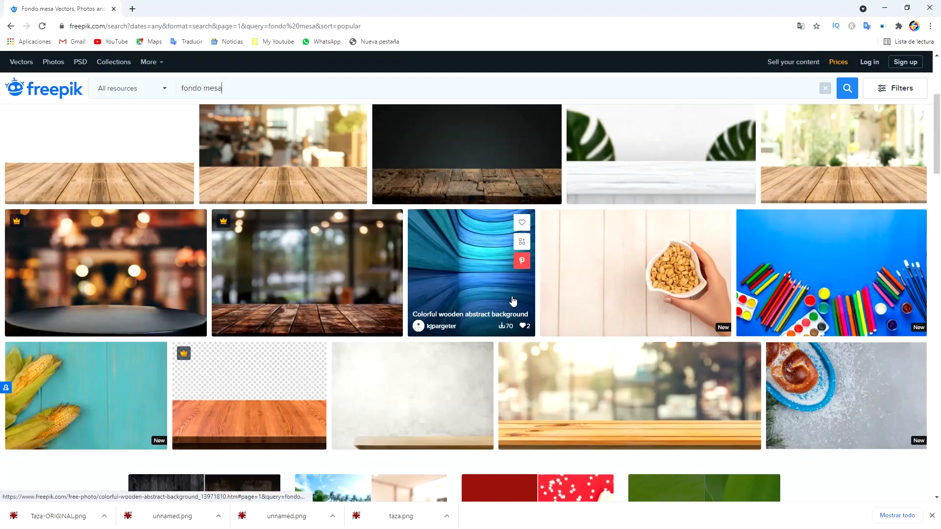
scroll(513, 301, "down", 4)
scroll(511, 300, "up", 5)
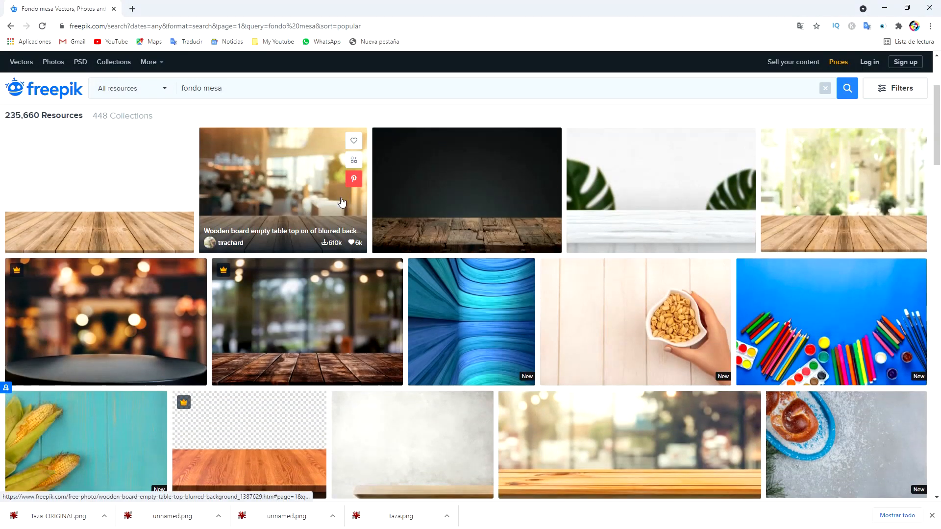
scroll(333, 206, "down", 7)
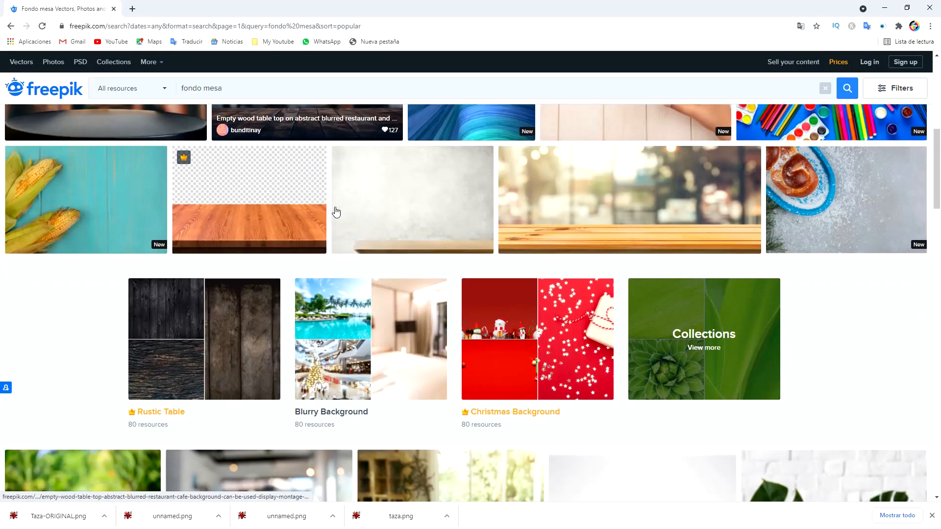
scroll(336, 212, "down", 6)
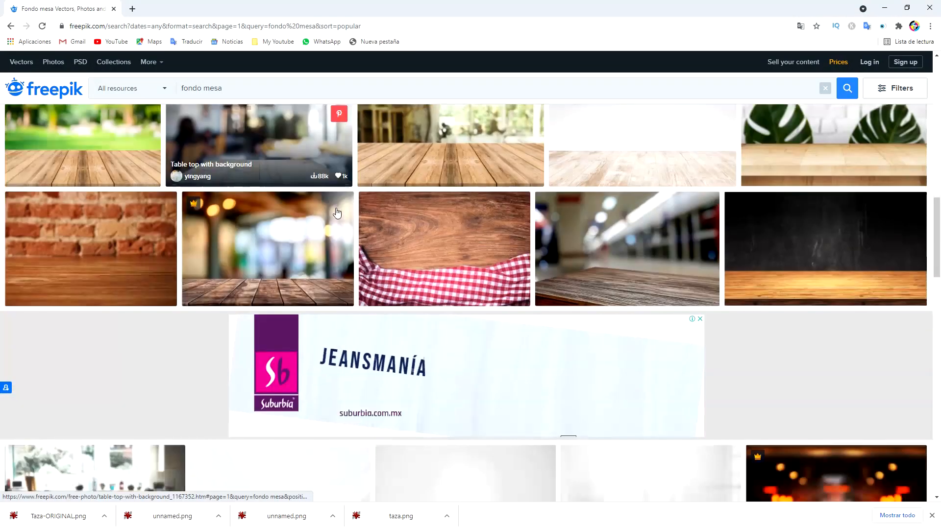
scroll(337, 211, "down", 5)
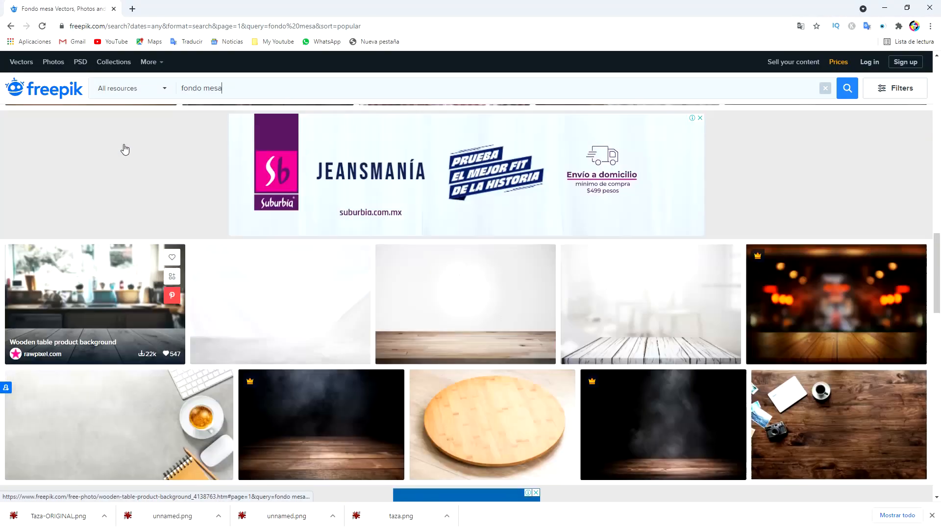
scroll(592, 287, "down", 9)
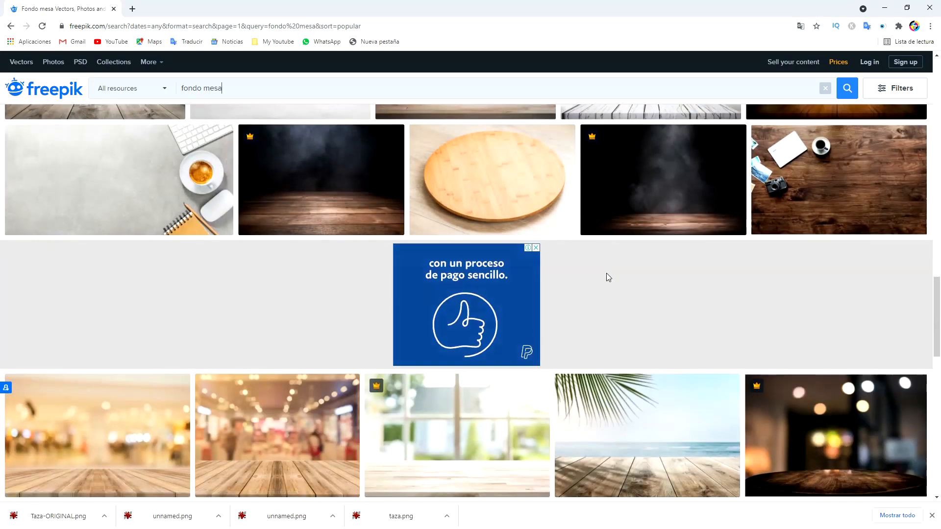
scroll(820, 265, "down", 3)
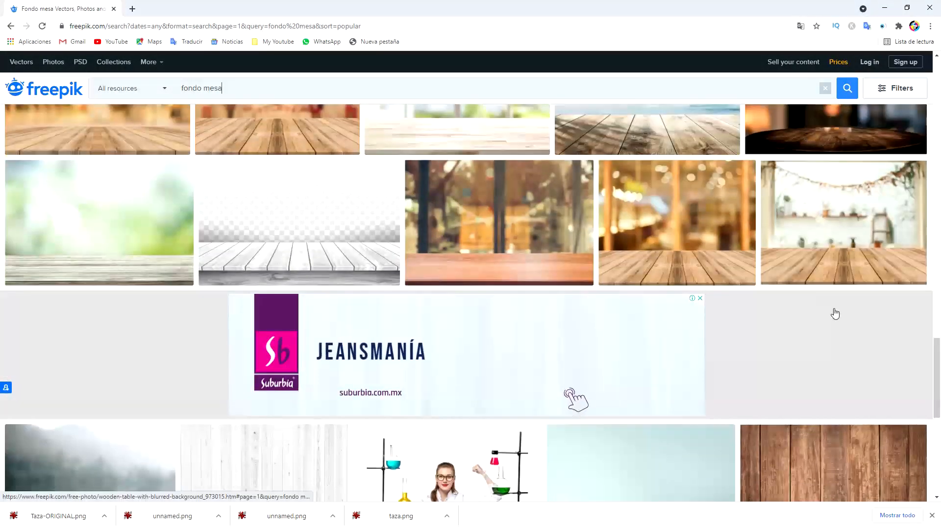
Examine the rest of the first page of "fondo mesa" results and revisit the earlier rows to pick a table photo.
scroll(836, 314, "down", 6)
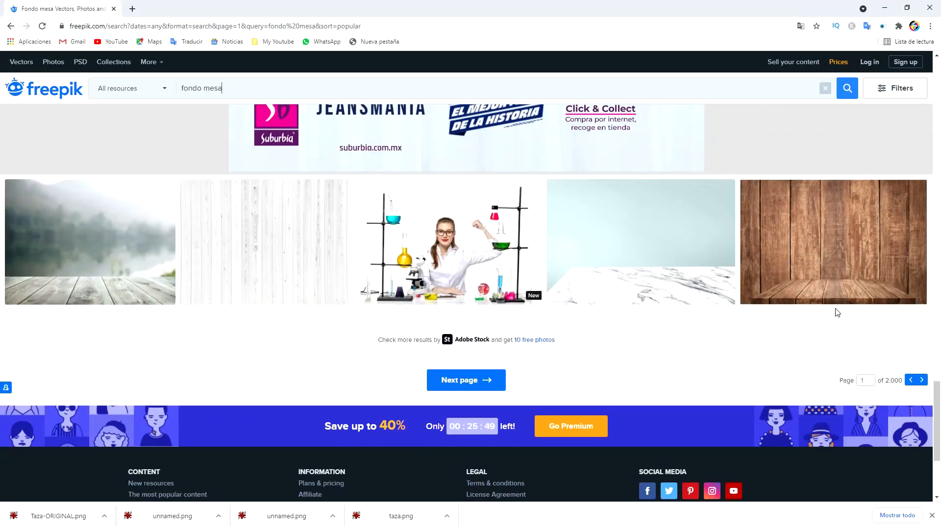
scroll(835, 312, "up", 10)
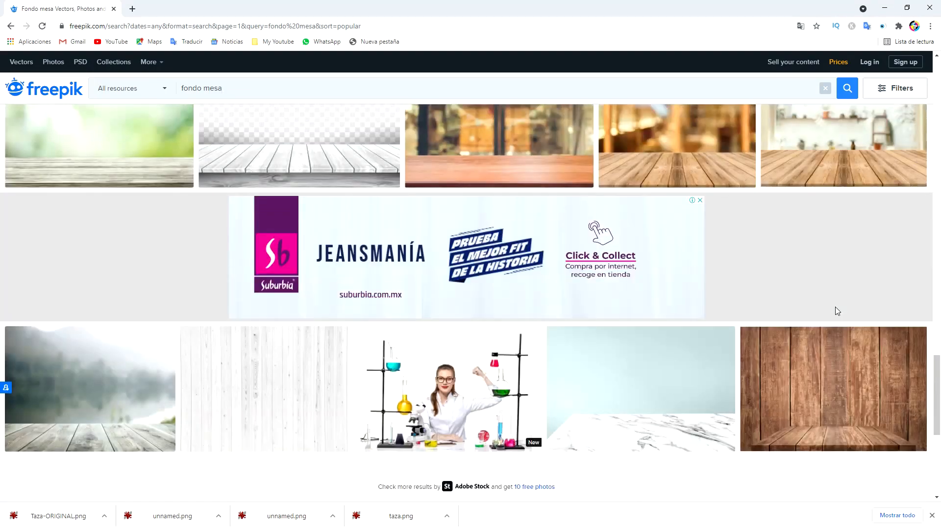
scroll(835, 312, "up", 4)
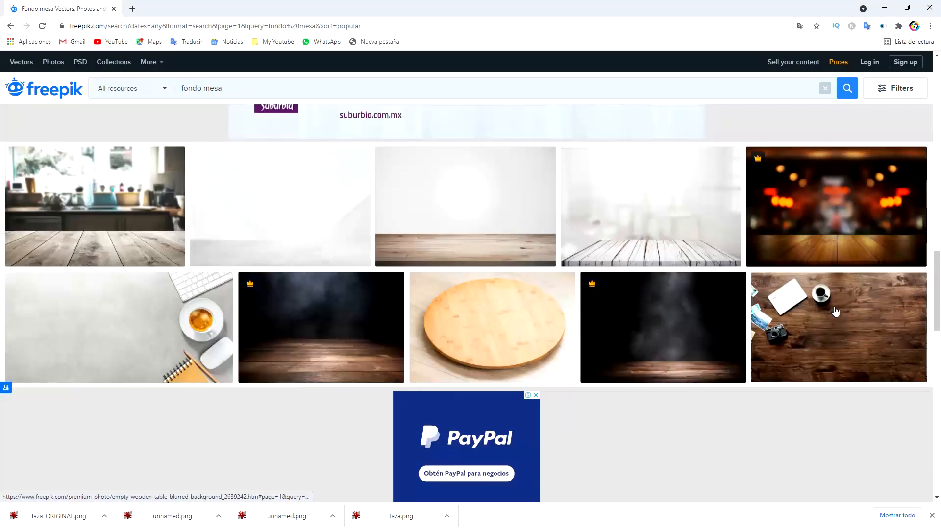
scroll(835, 311, "down", 7)
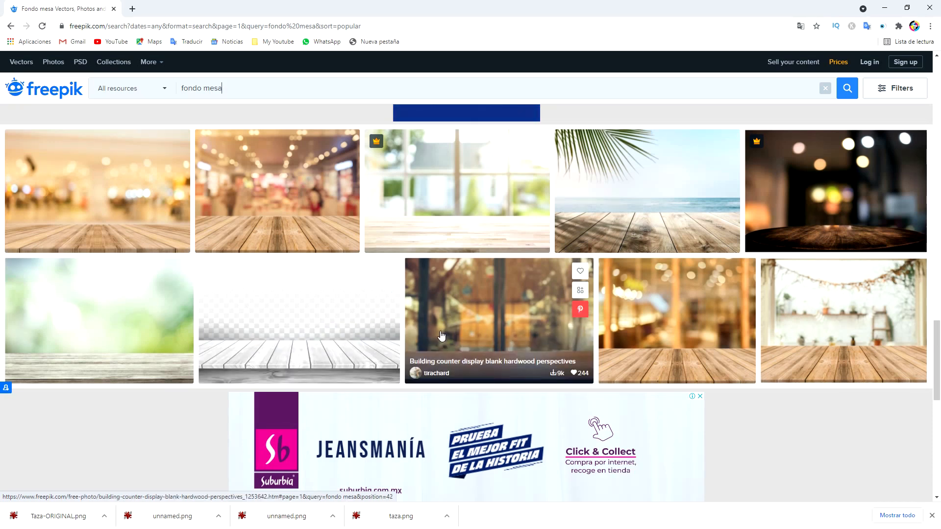
scroll(441, 336, "up", 7)
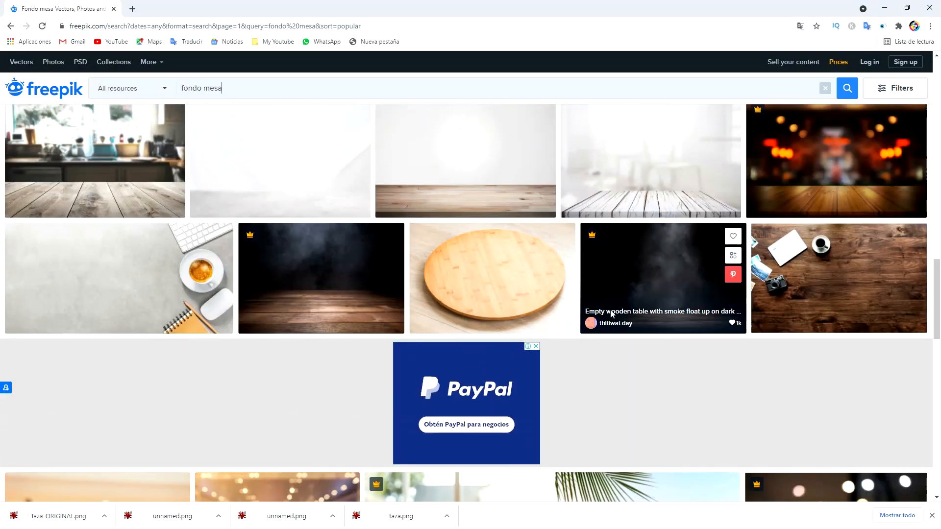
scroll(612, 314, "up", 1)
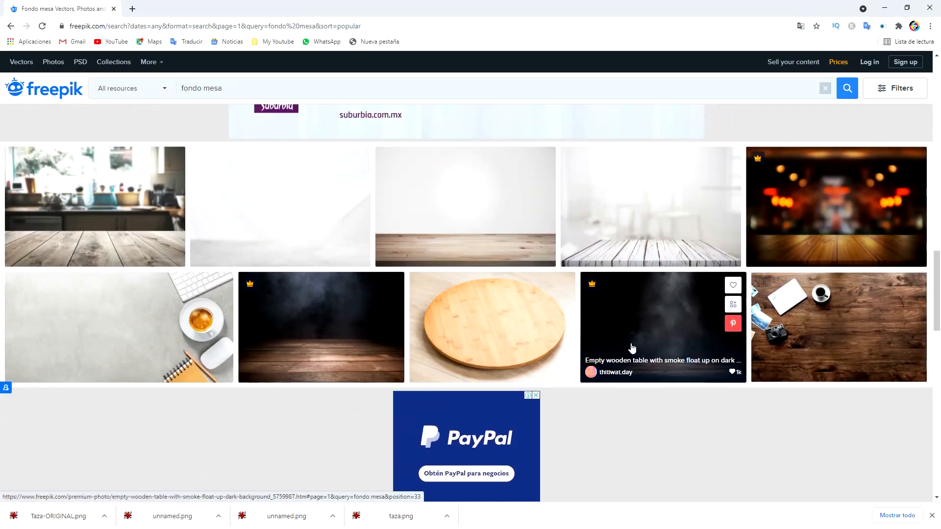
scroll(632, 348, "up", 9)
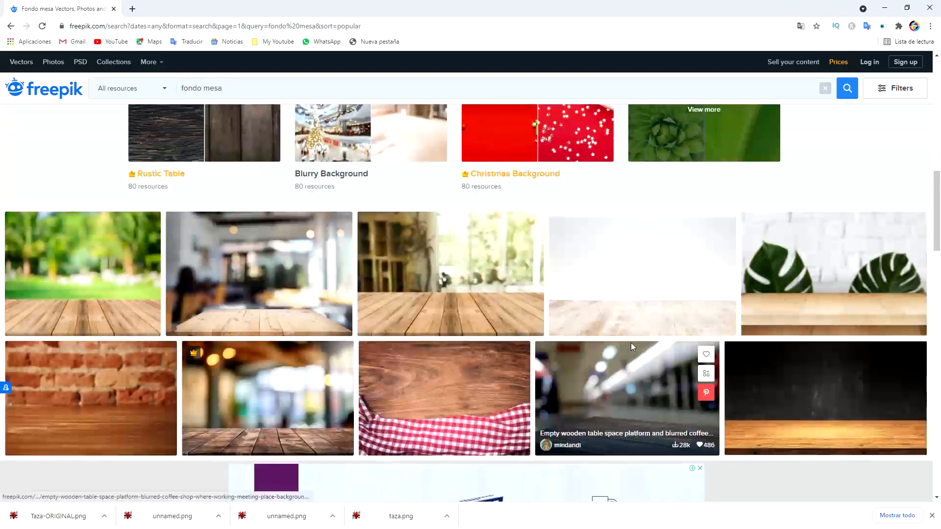
scroll(631, 343, "up", 10)
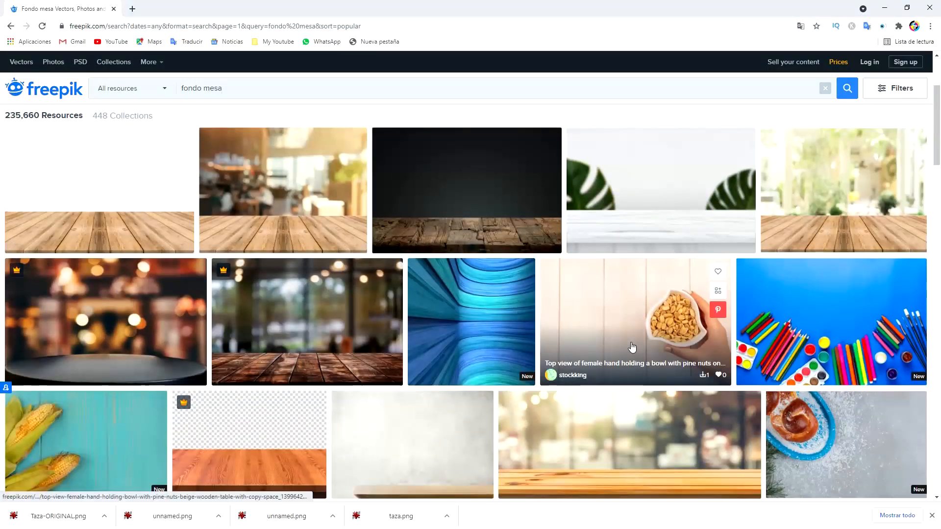
scroll(632, 347, "down", 1)
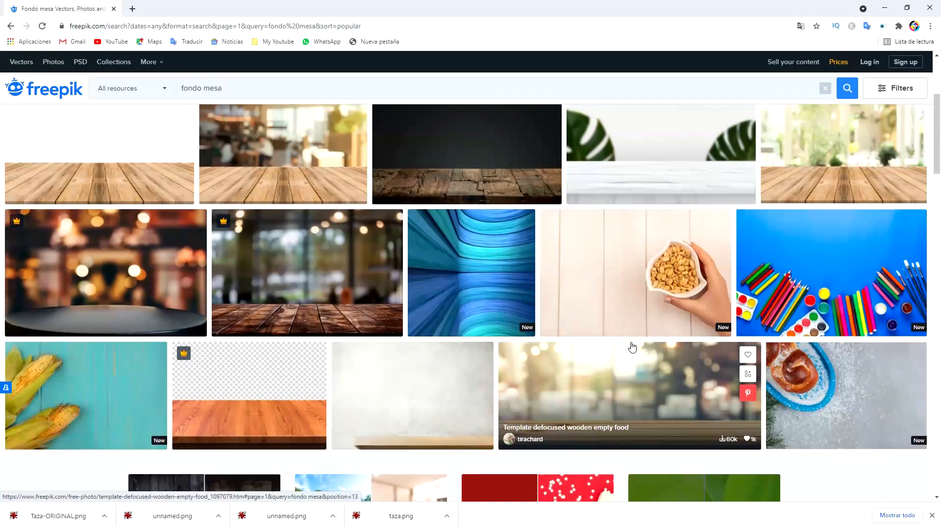
scroll(632, 347, "down", 7)
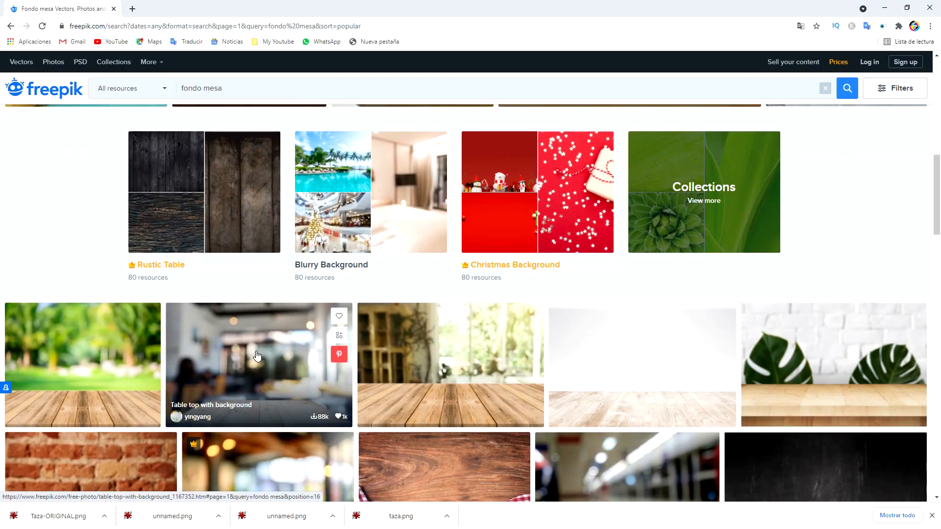
left_click(256, 356)
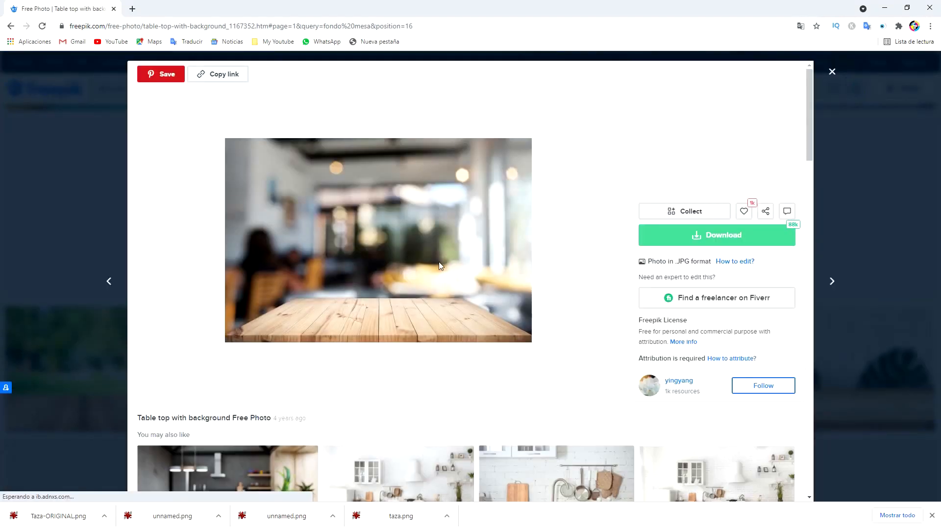
left_click(730, 242)
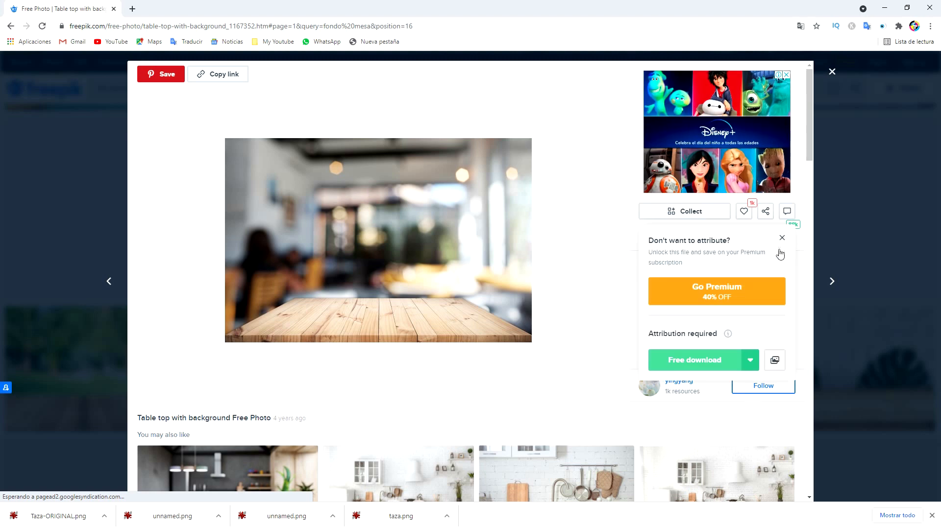
left_click(706, 363)
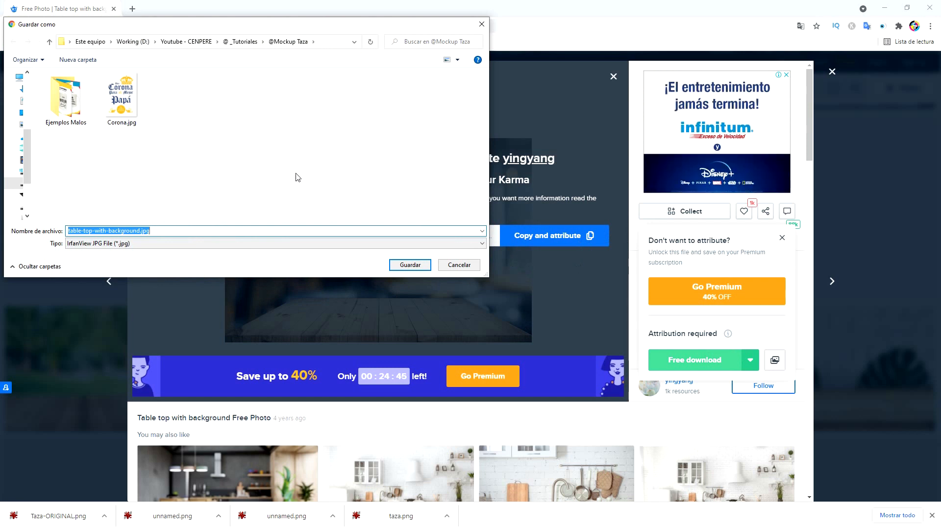
left_click(411, 265)
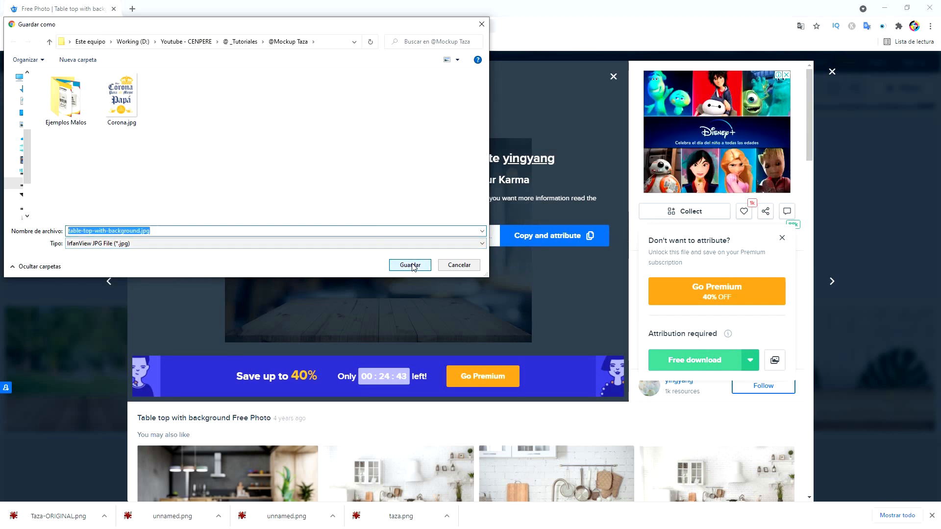
key("alt+Tab")
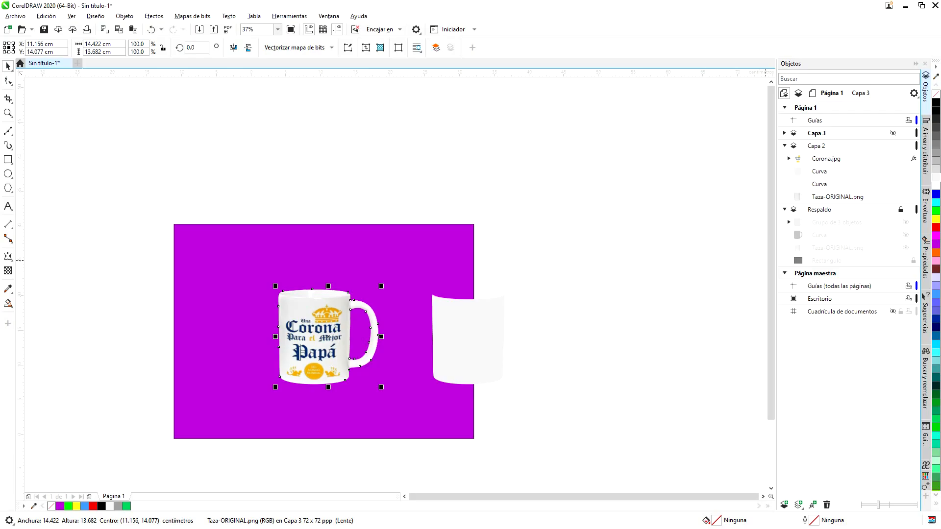
Try to import a file while the hidden Capa 3 is the active layer.
left_click(286, 135)
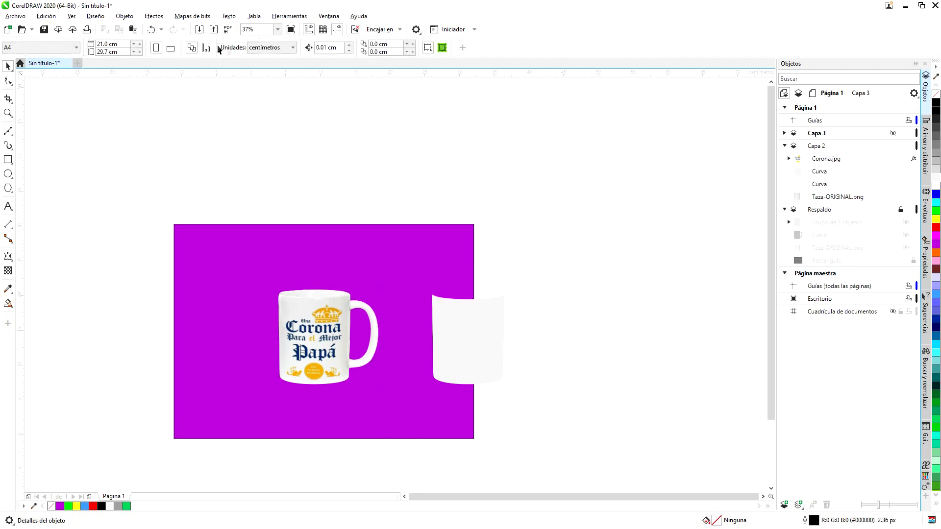
left_click(213, 30)
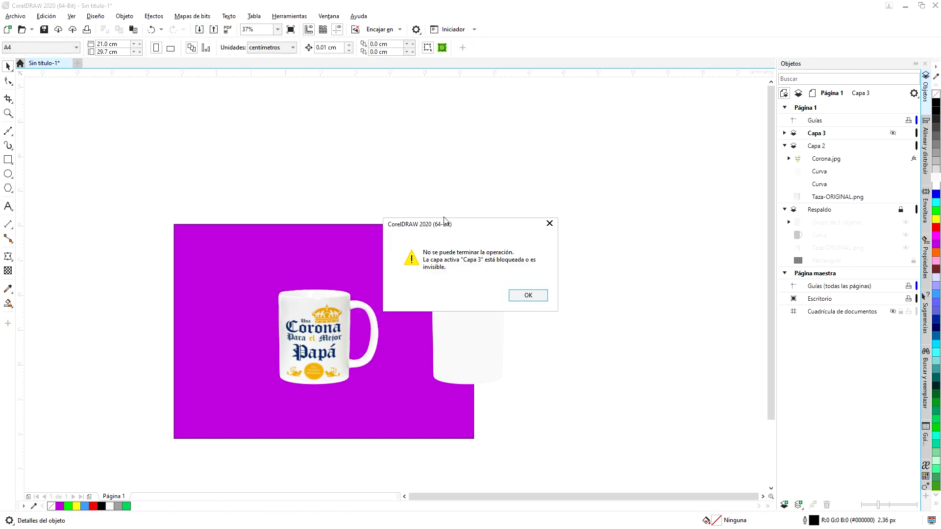
left_click(527, 296)
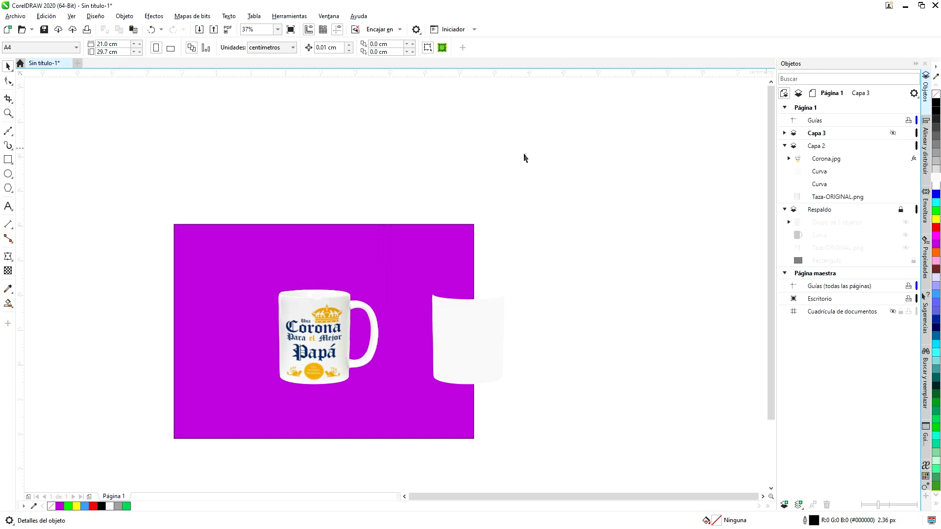
left_click(199, 30)
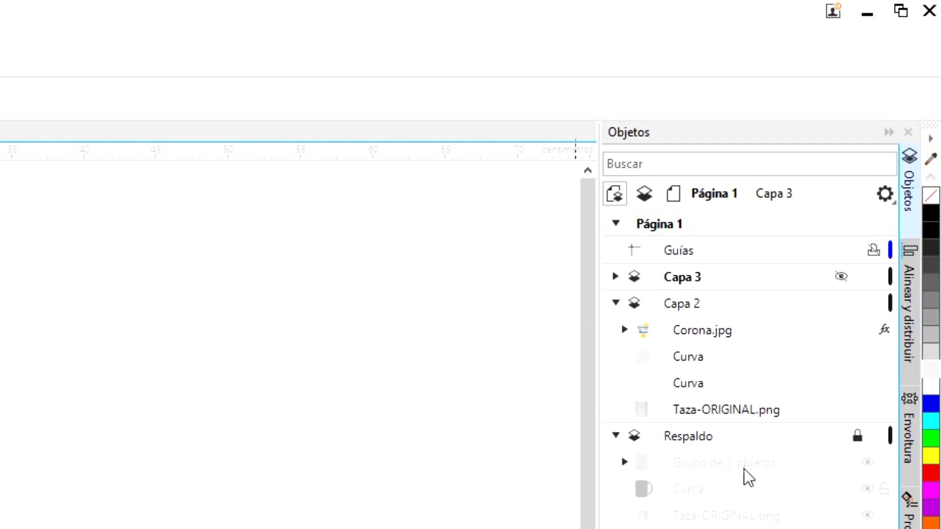
Make Capa 2 the active layer, import table-top-with-background.jpg and place it over the mug at its original size.
left_click(692, 303)
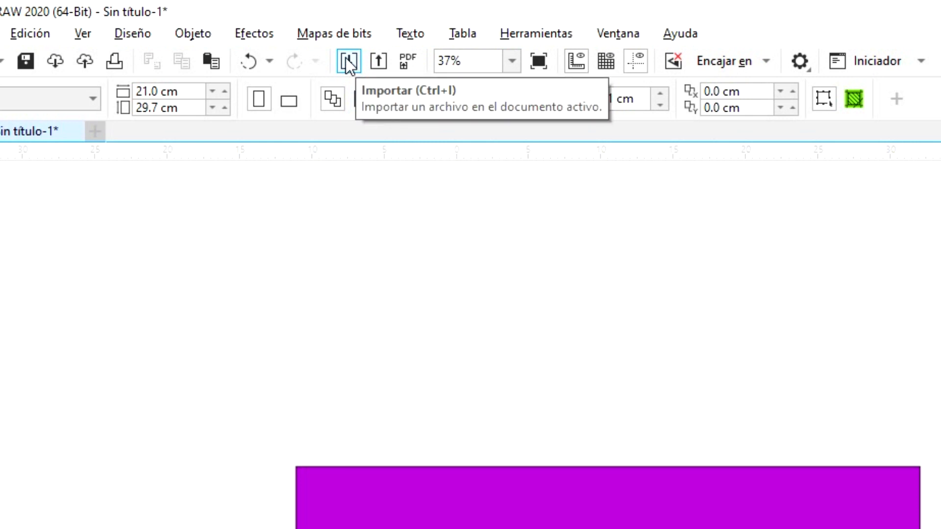
left_click(348, 61)
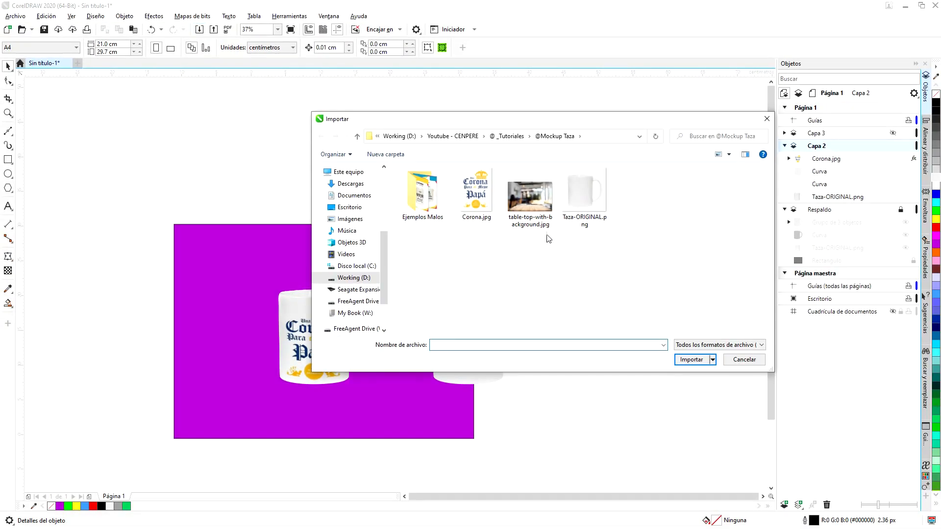
left_click(530, 196)
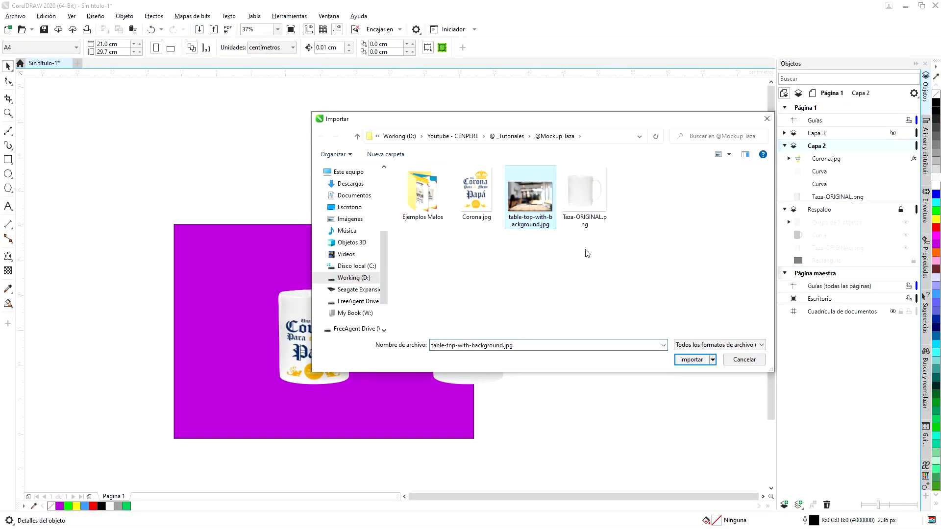
left_click(691, 359)
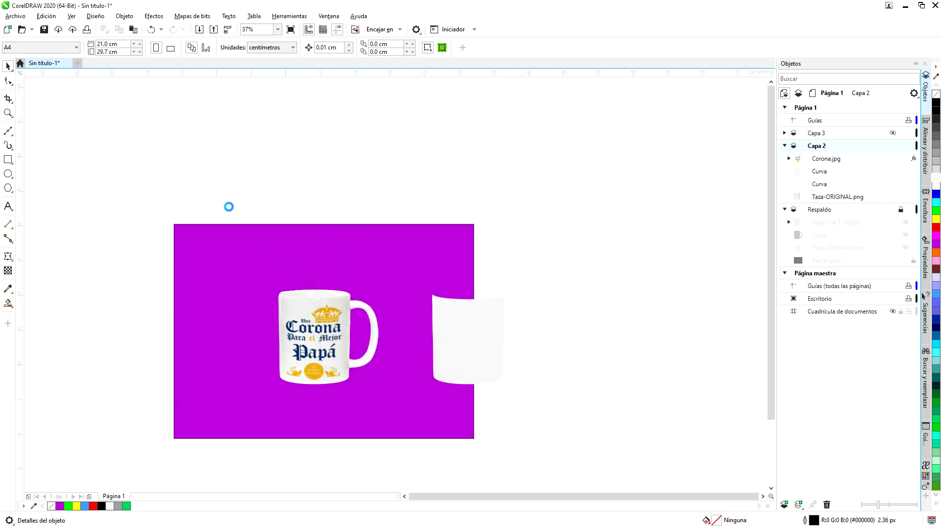
left_click(145, 175)
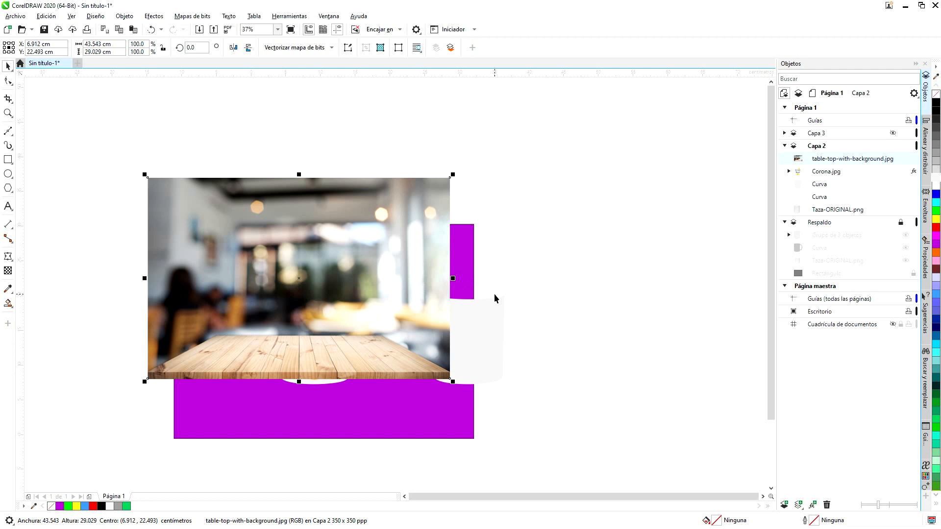
Center the imported table photo on the page and send it to the back of the page.
key("p")
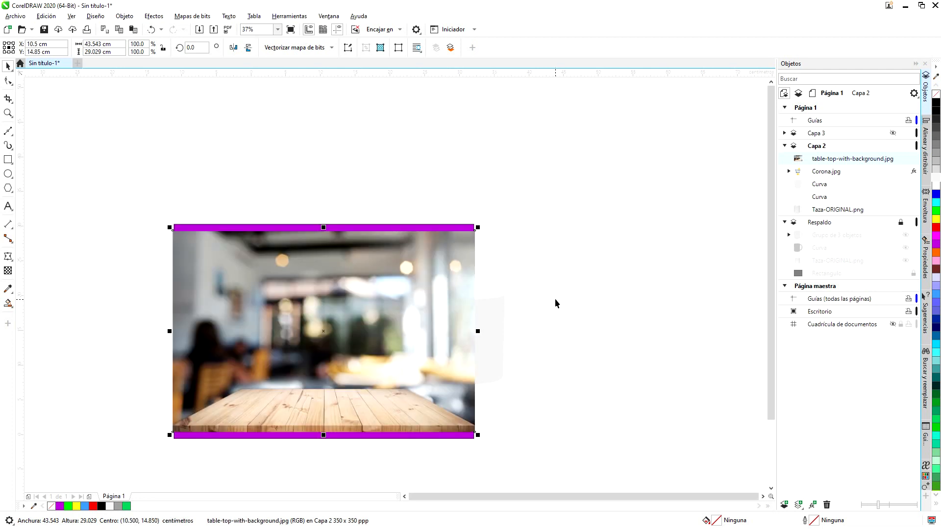
right_click(419, 241)
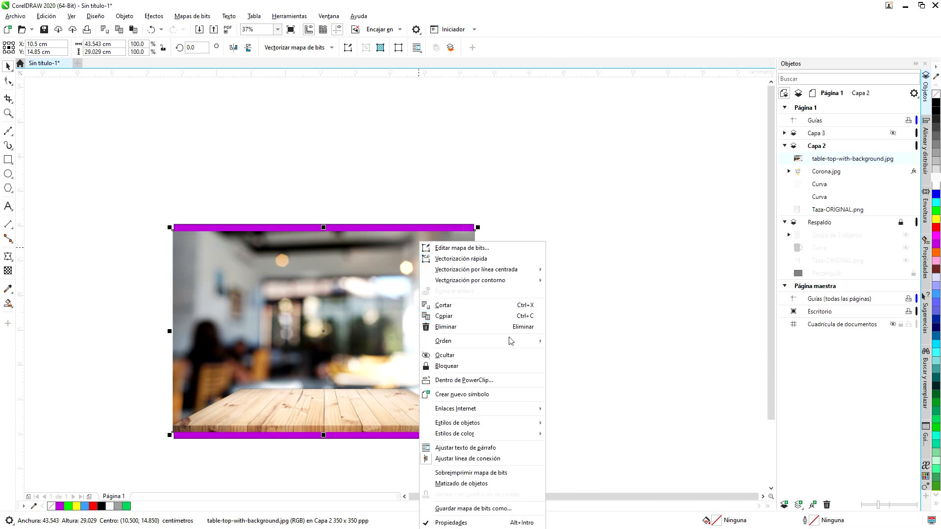
mouse_move(522, 343)
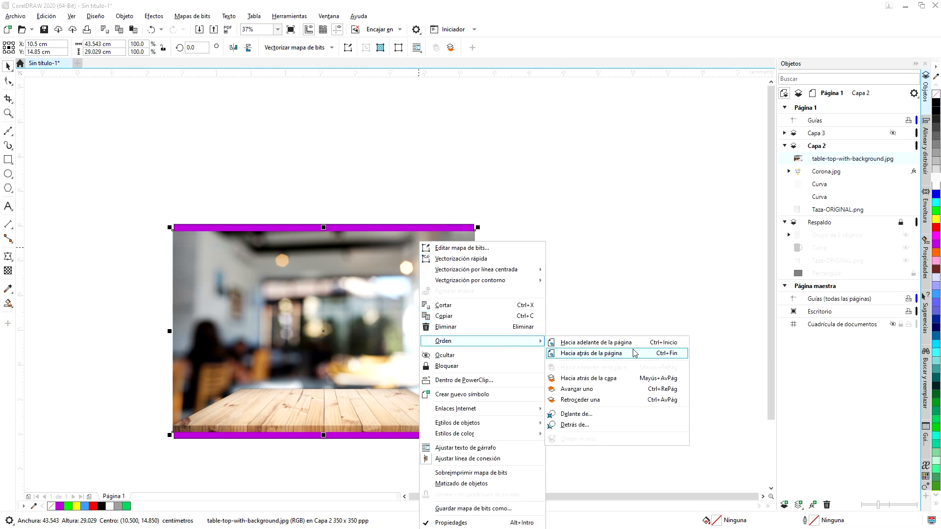
left_click(635, 354)
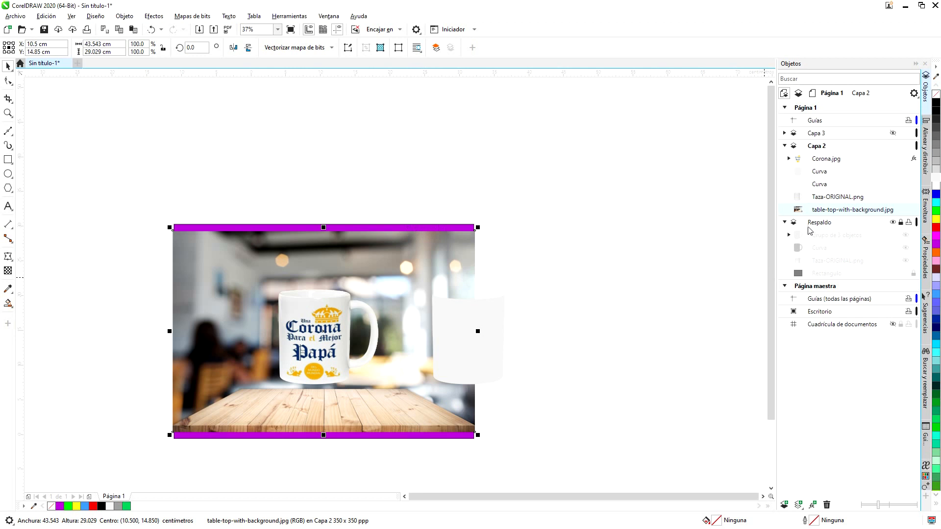
Unlock the Respaldo layer, hide its purple rectangle and lock the layer again.
left_click(901, 223)
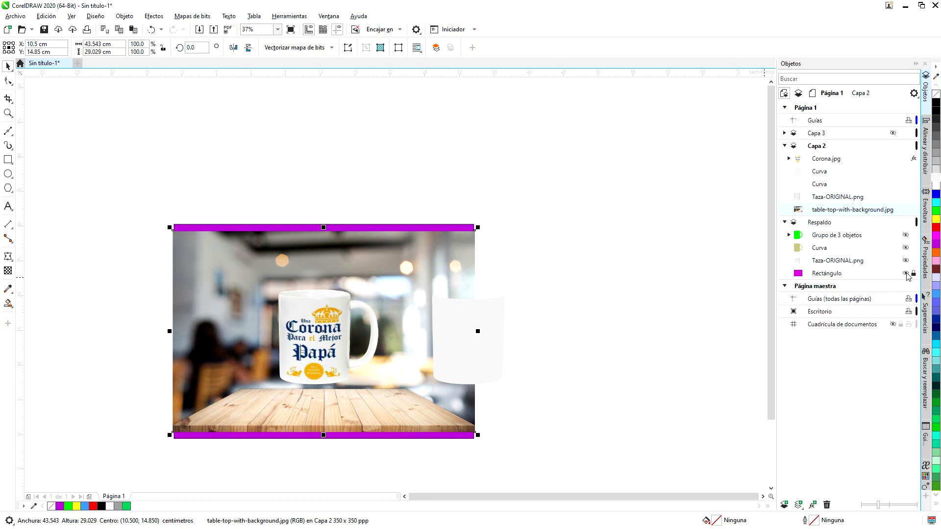
left_click(906, 274)
left_click(901, 222)
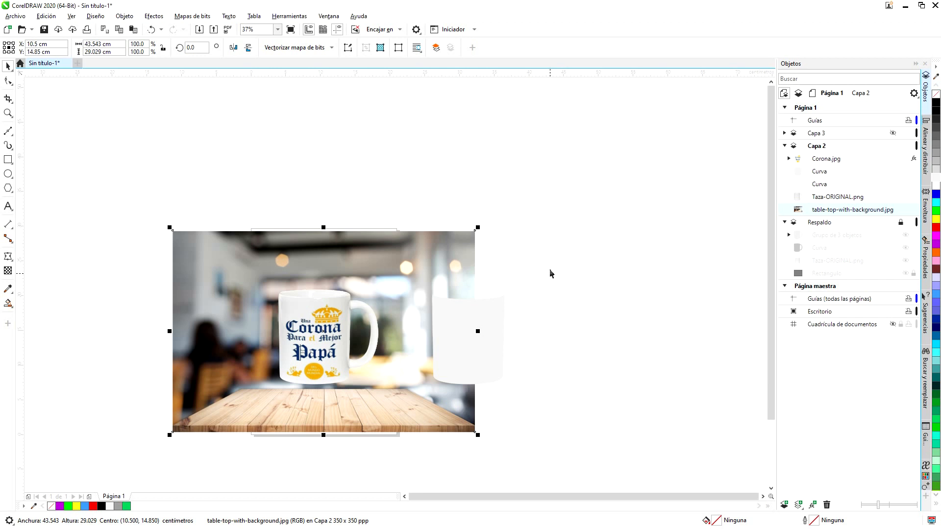
Move the table photo straight up about 4.8 cm so the mug rests on the tabletop, and delete the spare light grey curve beside the mug.
left_click_drag(549, 254, 216, 411)
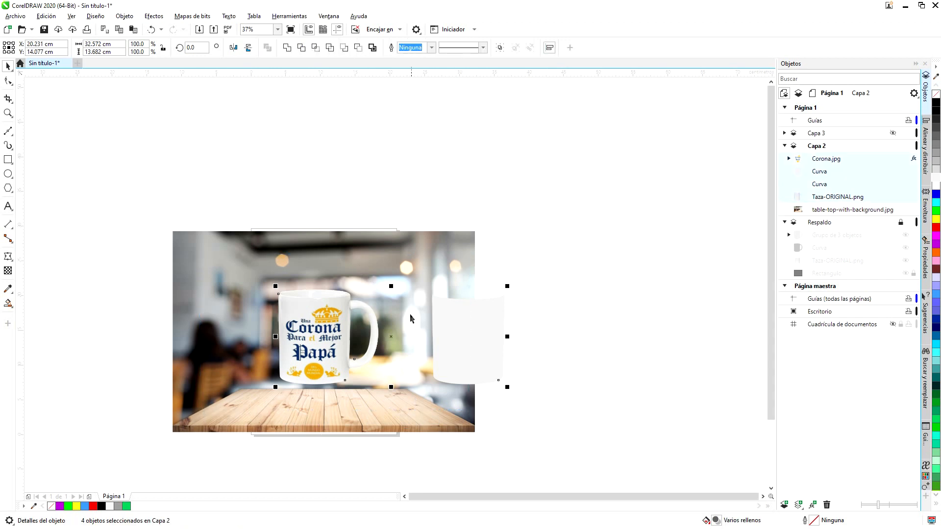
left_click(343, 255)
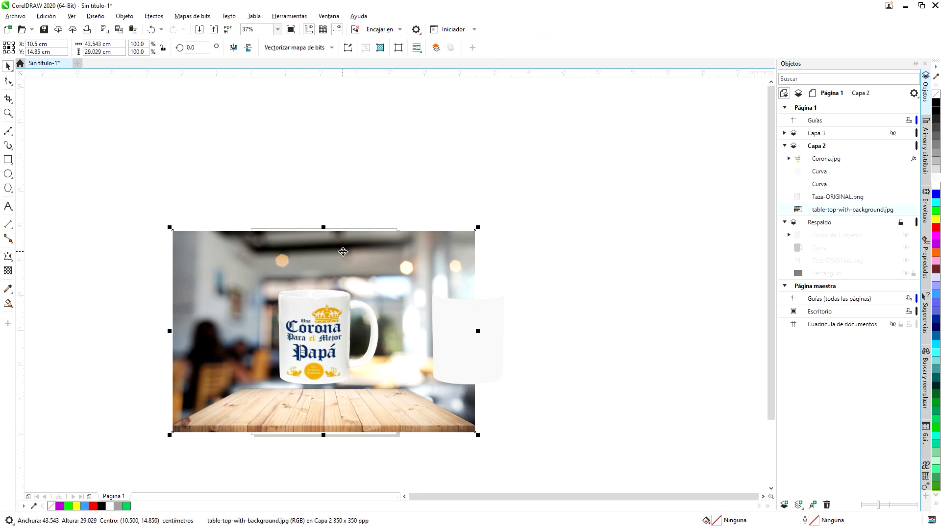
mouse_move(343, 254)
left_mouse_down()
mouse_move(343, 228)
mouse_move(342, 237)
left_mouse_up()
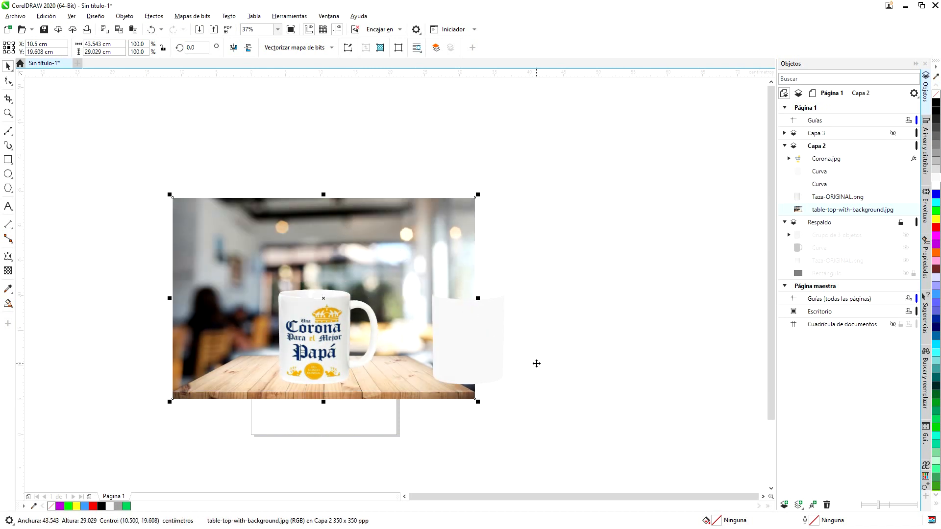
left_click(500, 328)
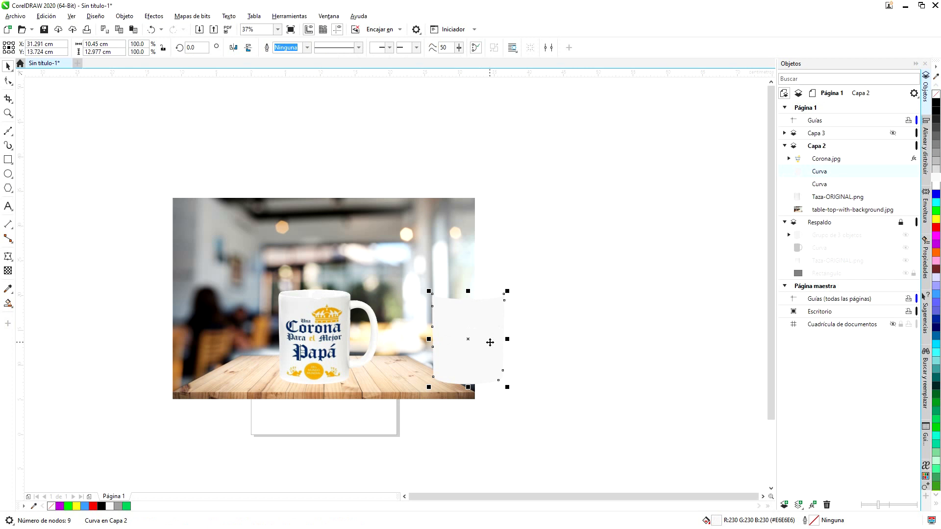
key("Delete")
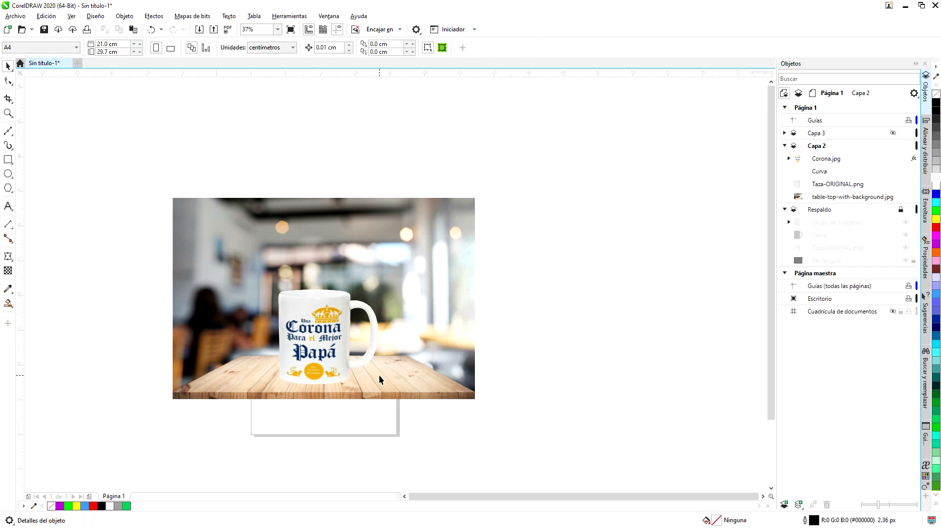
Move the table photo about 5.9 cm to the left and lock it in place.
left_click(452, 315)
left_click_drag(453, 295, 412, 296)
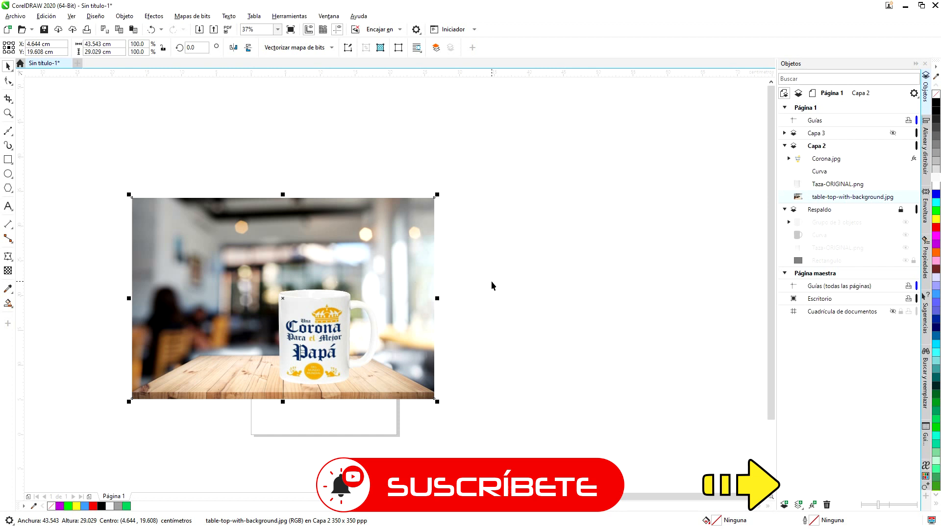
right_click(410, 235)
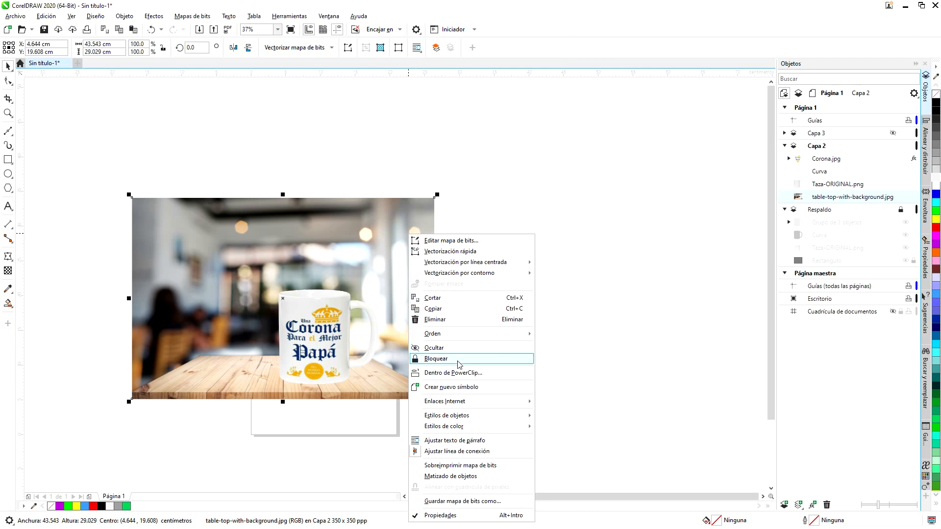
left_click(436, 359)
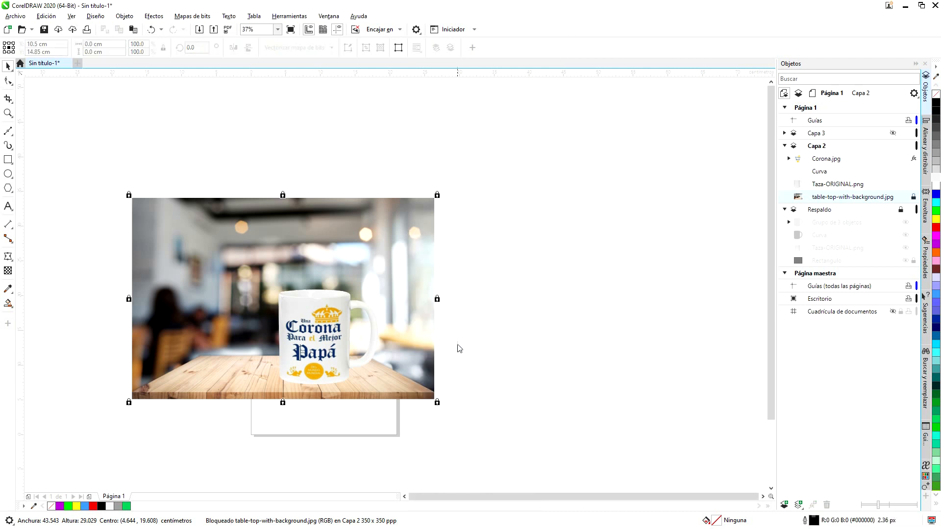
left_click(517, 272)
Select Taza-ORIGINAL.png and add a perspective drop shadow running from the mug's base up toward the handle.
left_click(326, 340)
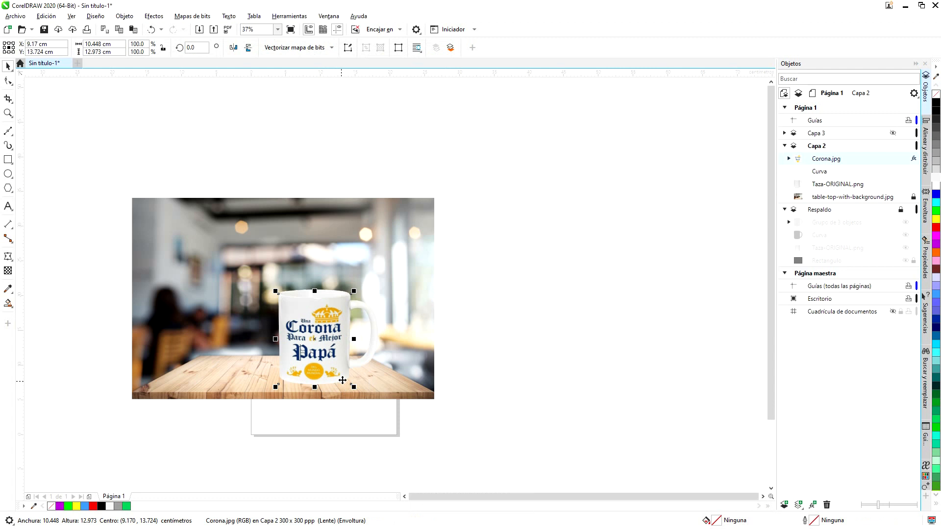
left_click_drag(482, 238, 217, 397)
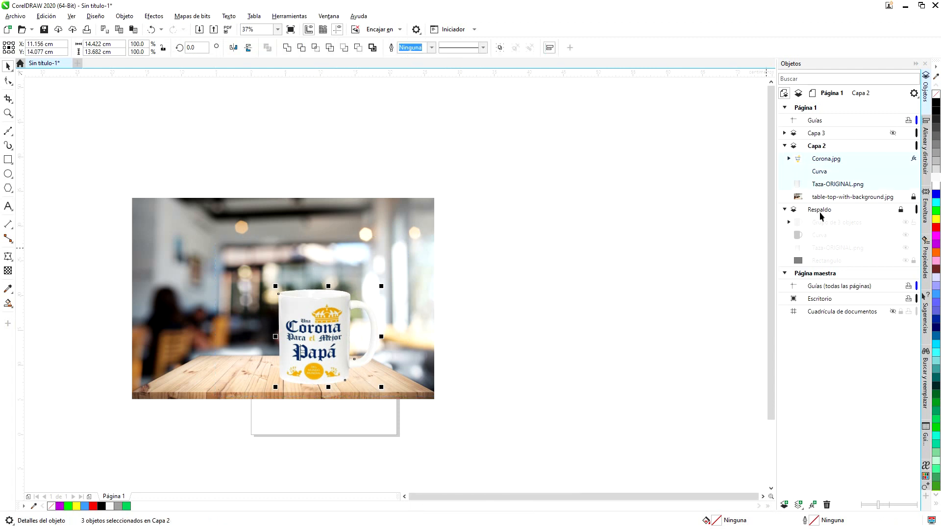
left_click(834, 186)
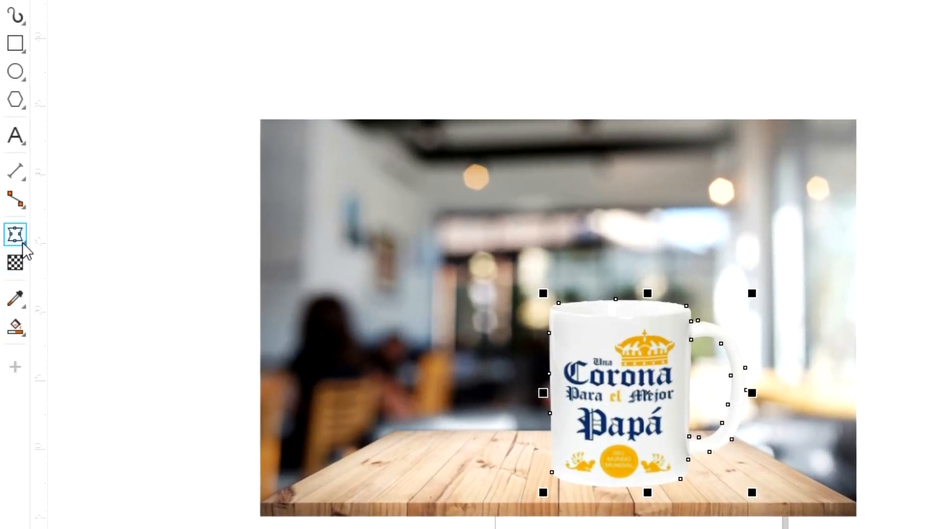
left_click(23, 244)
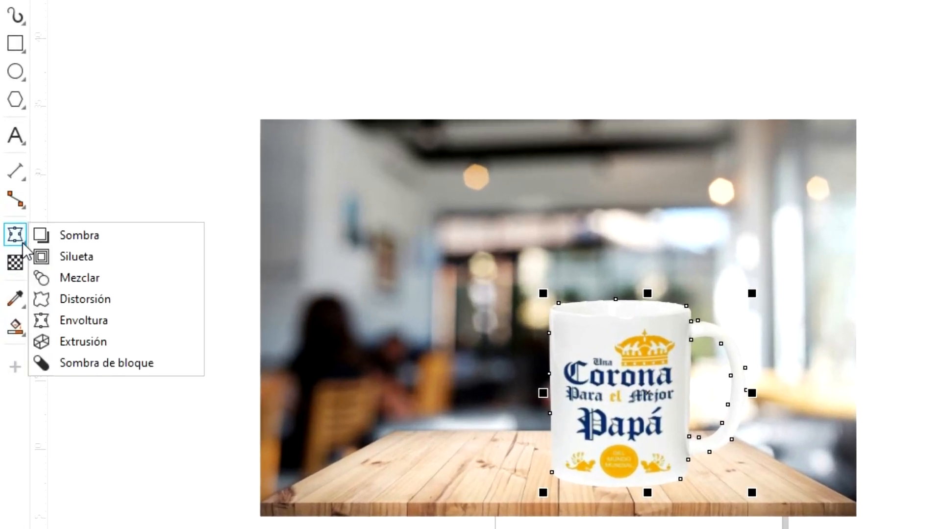
left_click(79, 239)
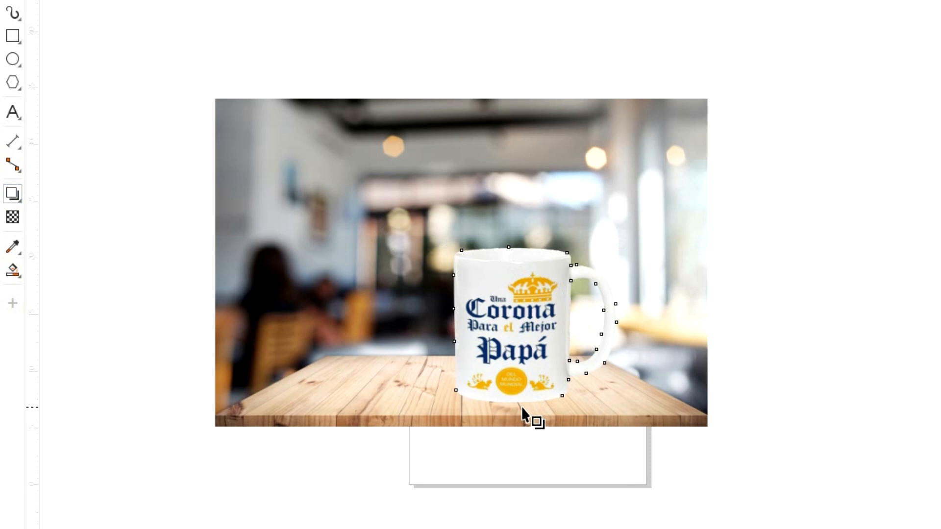
left_click_drag(536, 403, 570, 303)
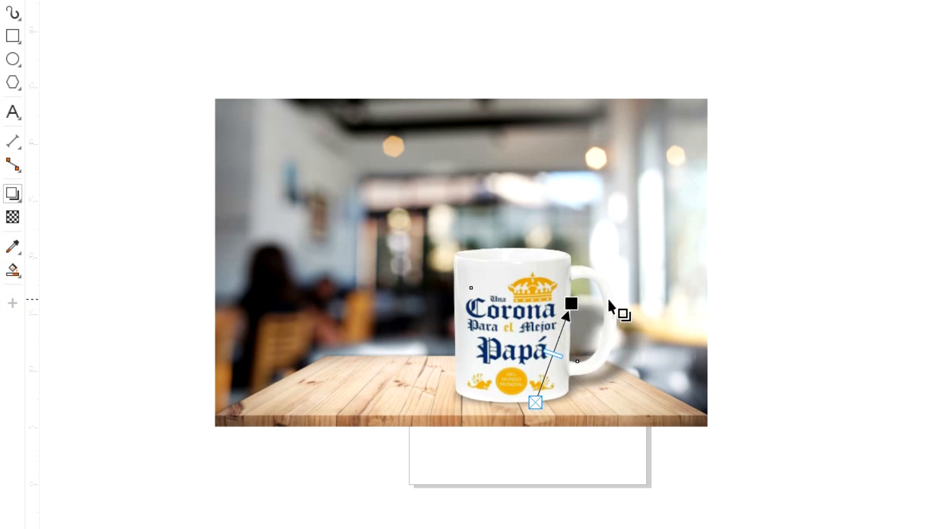
Shorten the mug's drop shadow to an angle of 77 and a stretch of 32 so it falls on the tabletop.
left_click_drag(573, 303, 547, 347)
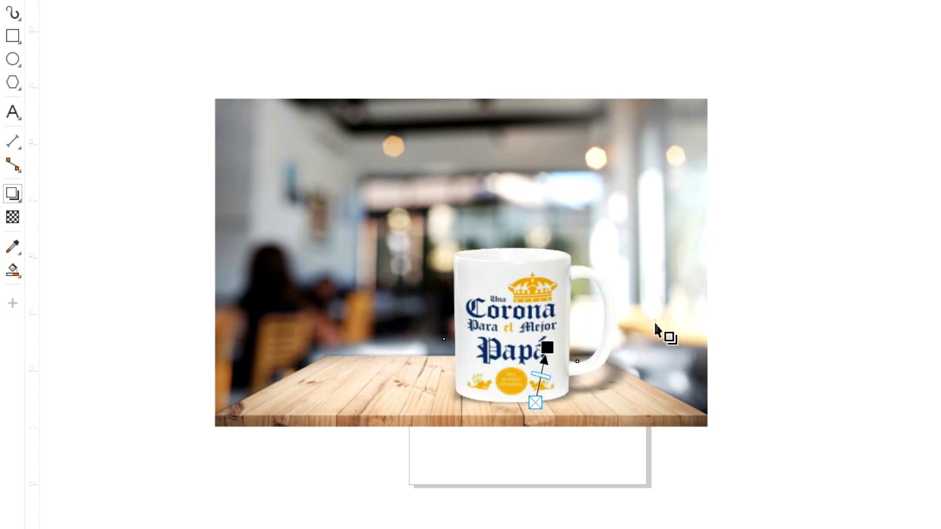
scroll(551, 352, "up", 4)
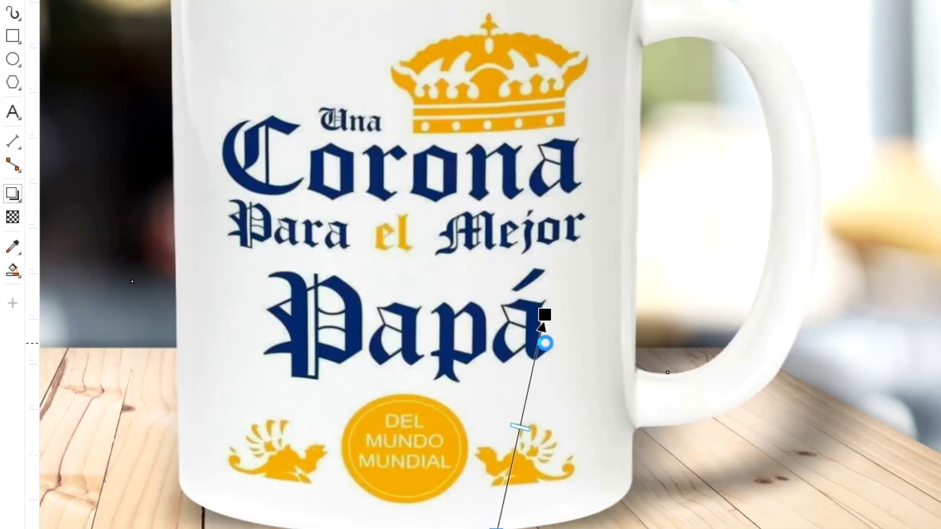
left_click_drag(545, 315, 542, 337)
scroll(570, 344, "down", 4)
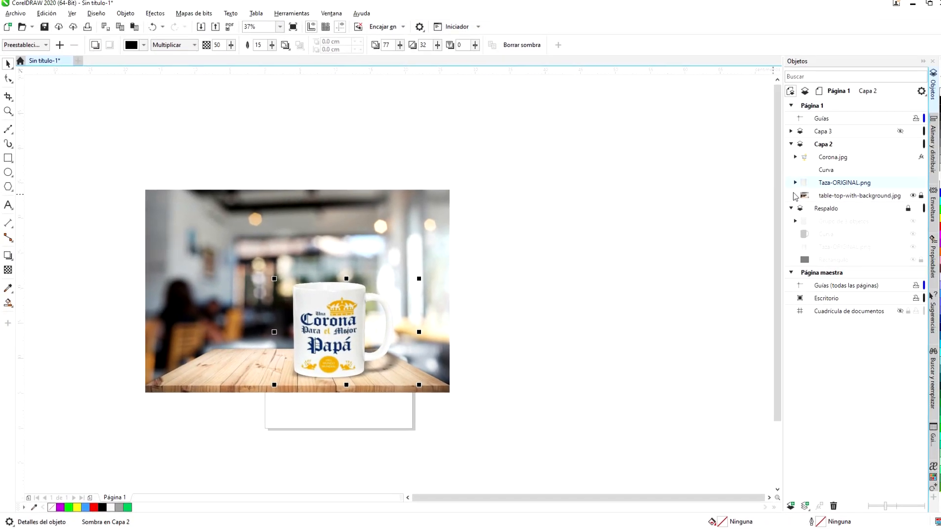
Break the drop shadow apart from Taza-ORIGINAL.png so it becomes an independent object.
left_click(790, 184)
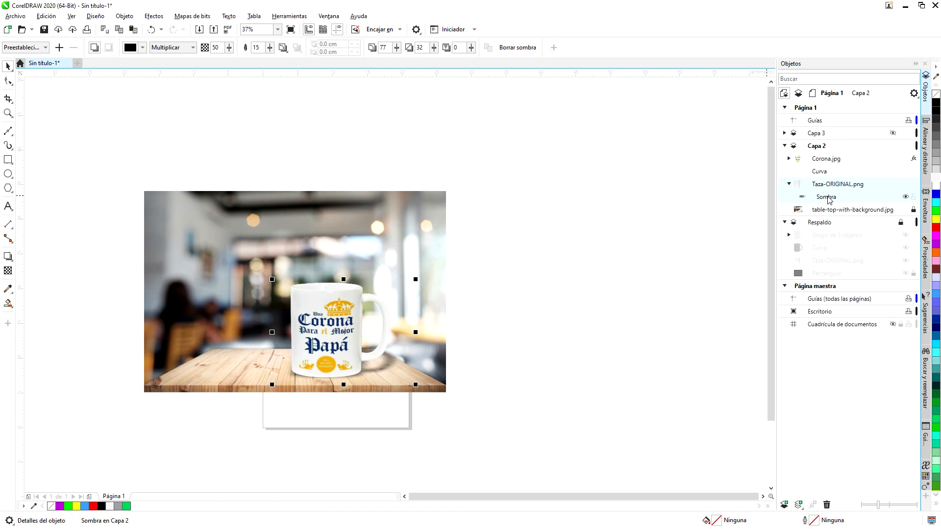
key("ctrl+k")
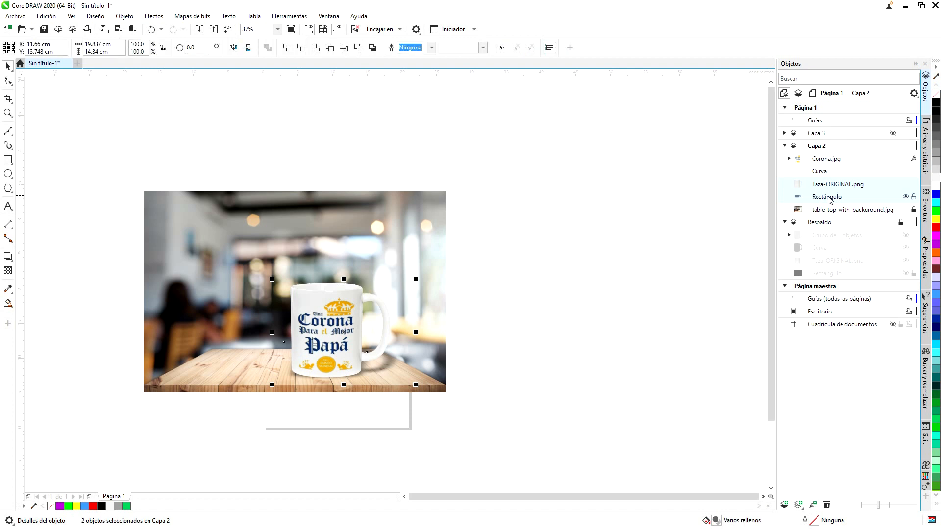
left_click(711, 216)
left_click(820, 197)
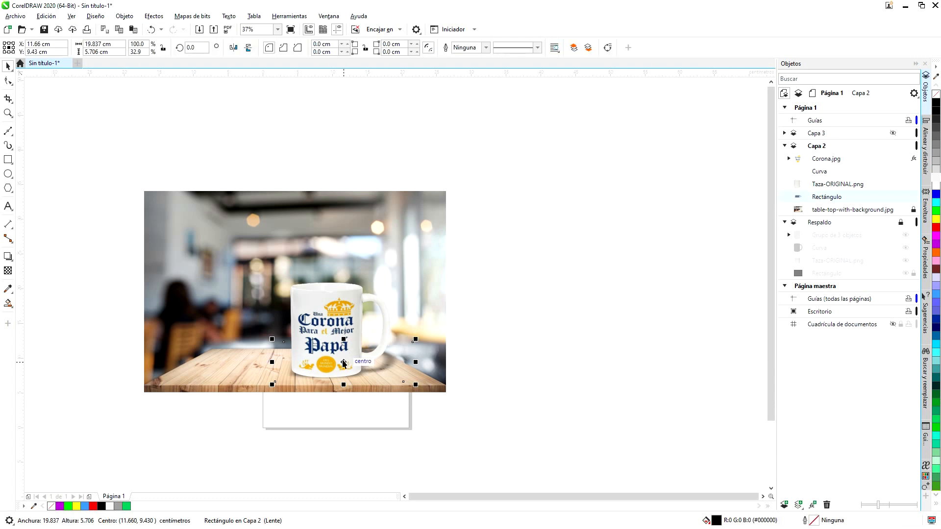
left_click_drag(344, 363, 513, 371)
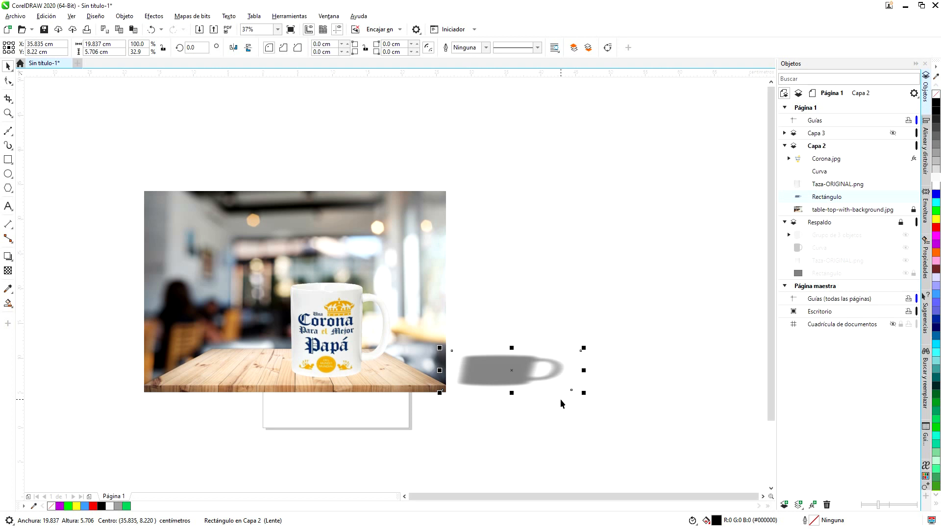
key("ctrl+z")
key("ctrl+z")
key("ctrl+z")
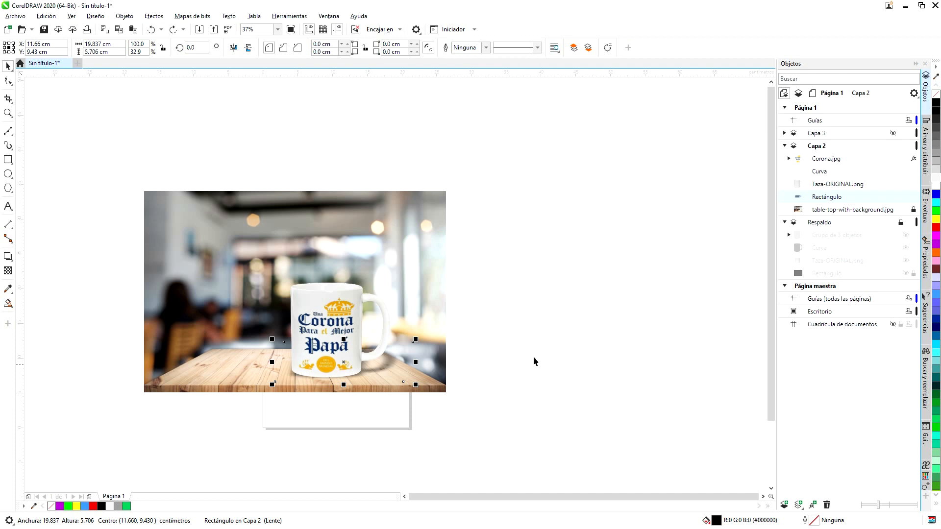
Unlock the table photo and center the complete five-object scene on the page by grouping it temporarily.
left_click(914, 210)
left_click_drag(536, 131, 69, 450)
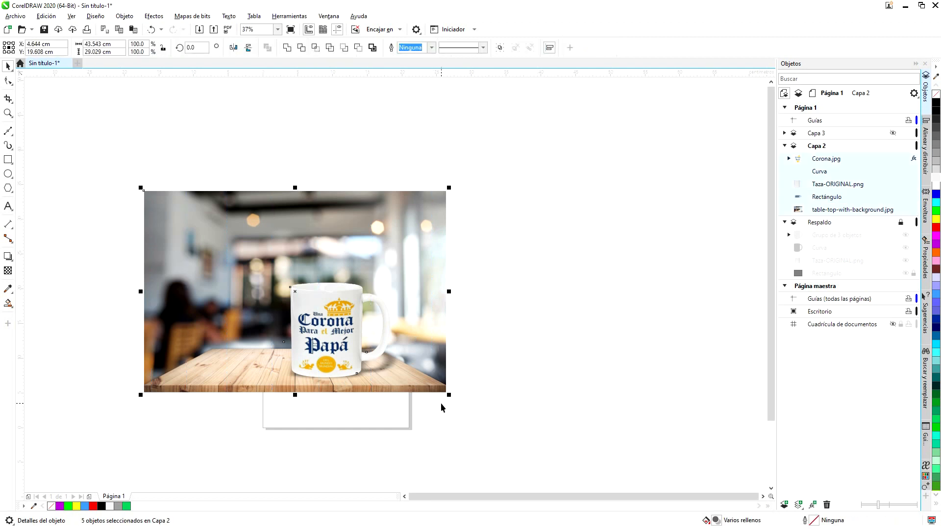
key("ctrl+g")
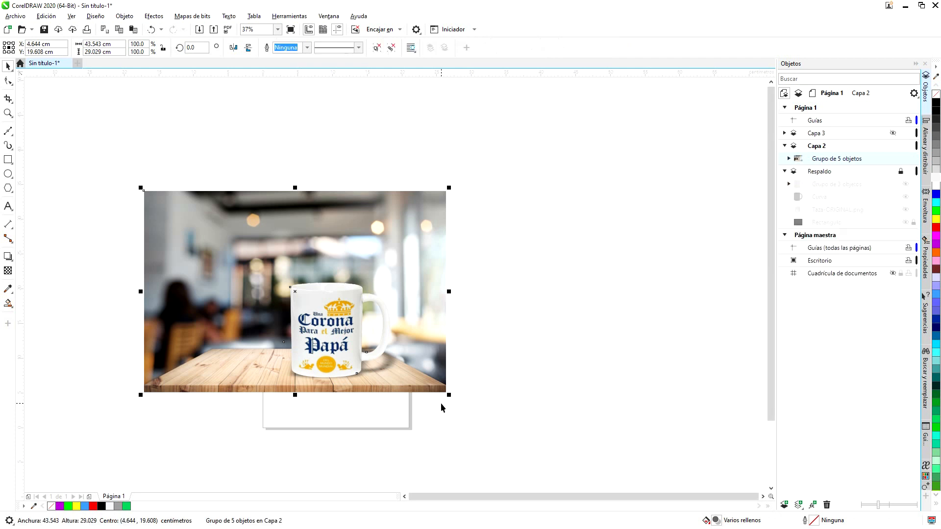
key("p")
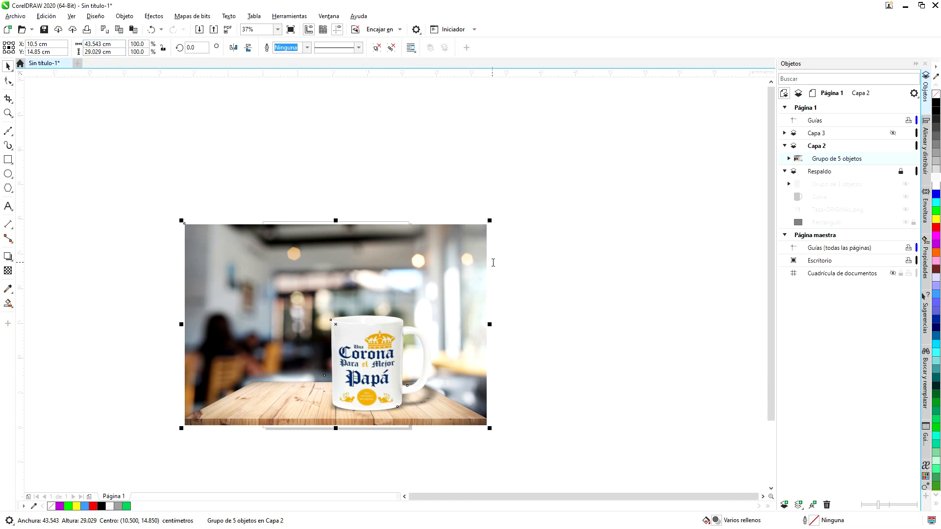
key("ctrl+u")
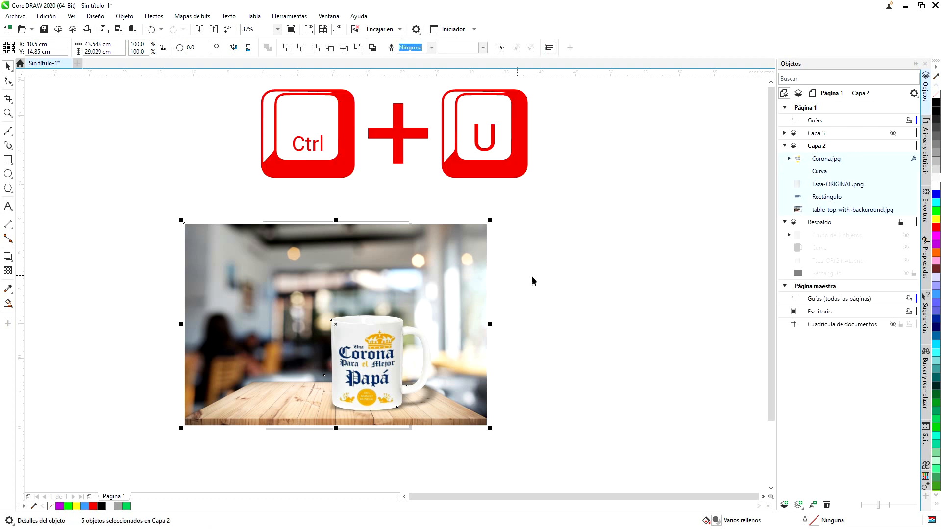
left_click(587, 241)
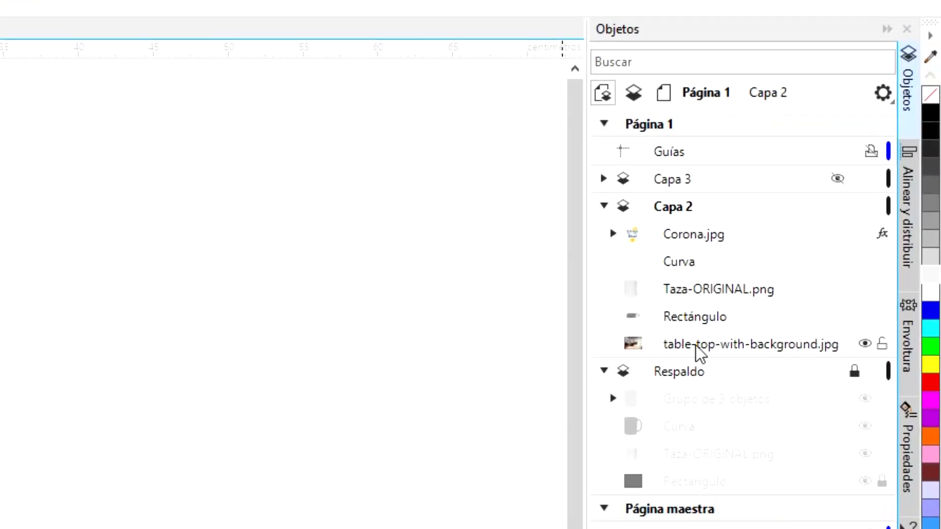
Rename the table-top-with-background.jpg object to FONDO and the Rectángulo shadow object in Capa 2 to Sombra.
double_click(695, 345)
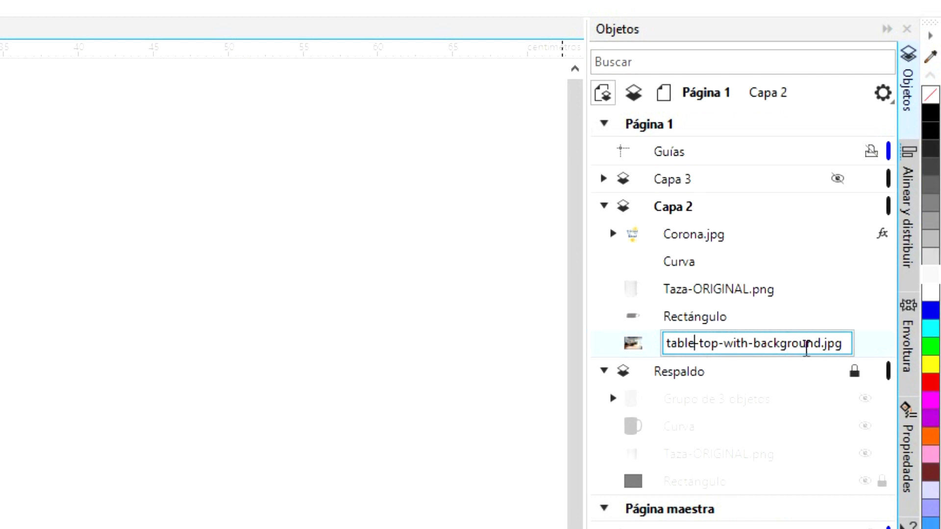
left_click_drag(844, 344, 611, 343)
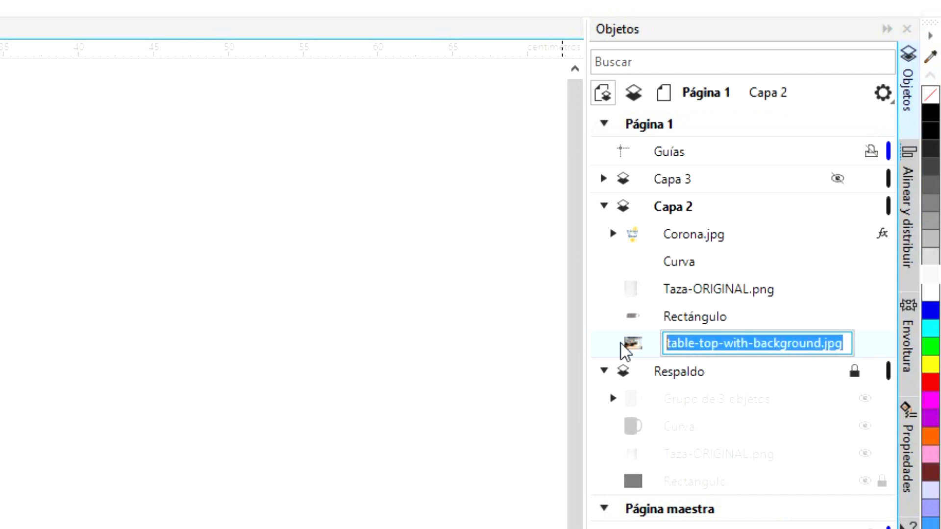
type("FONDO")
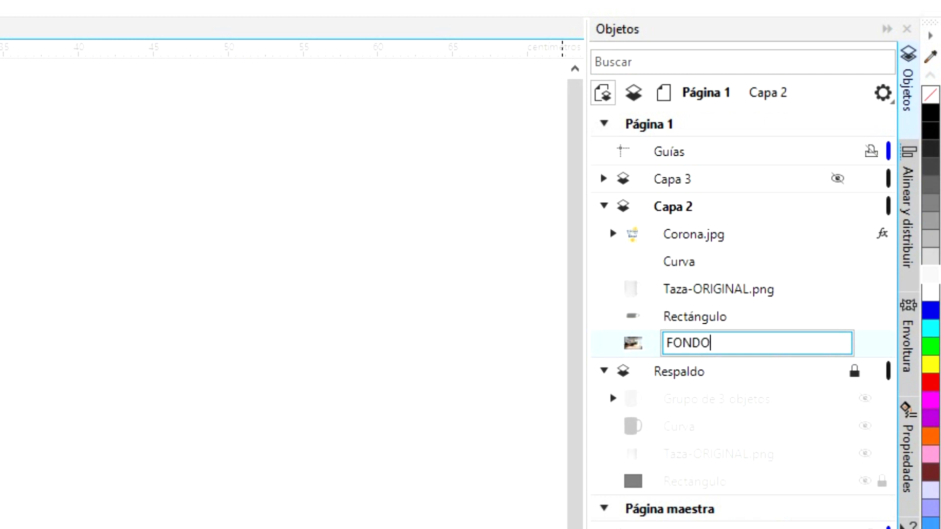
left_click(621, 343)
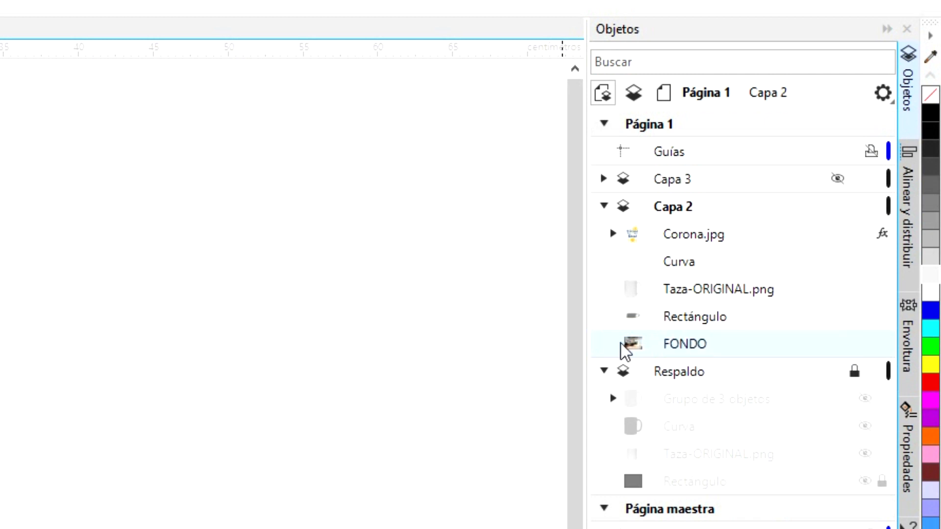
left_click(700, 322)
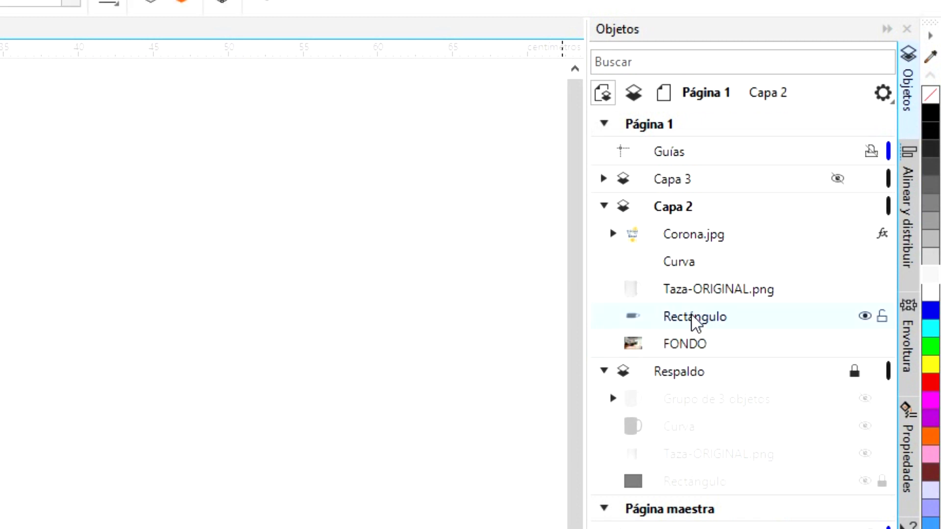
left_click(696, 319)
type("Sombra")
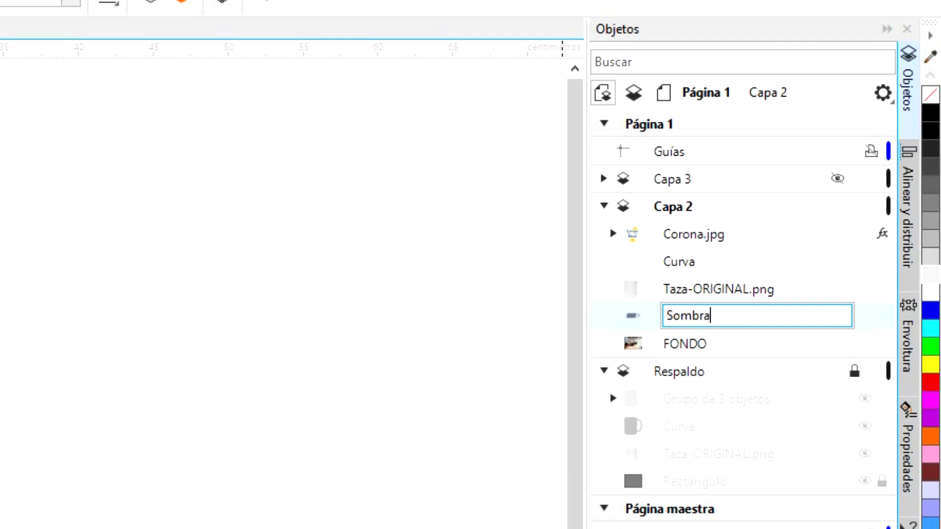
key("Return")
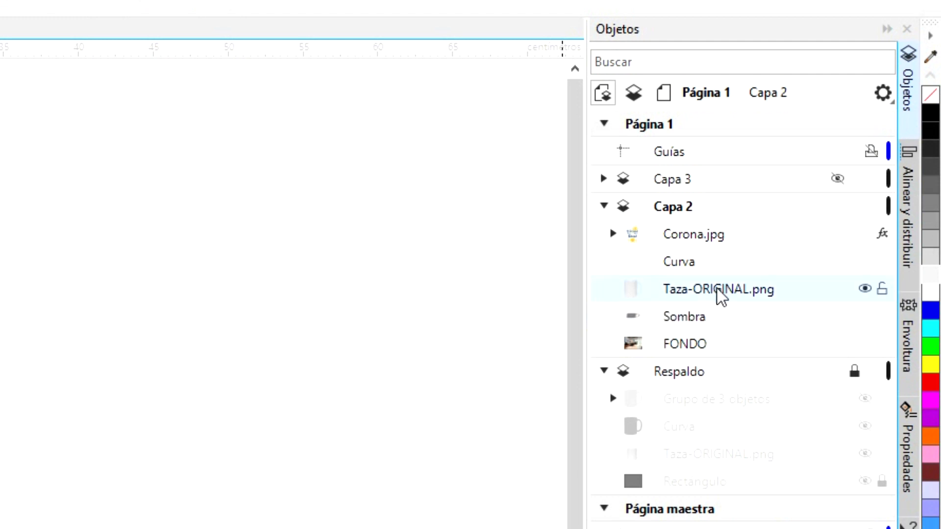
Rename the Taza-ORIGINAL.png object in Capa 2 to Taza and the Curva object to Silueta.
double_click(717, 289)
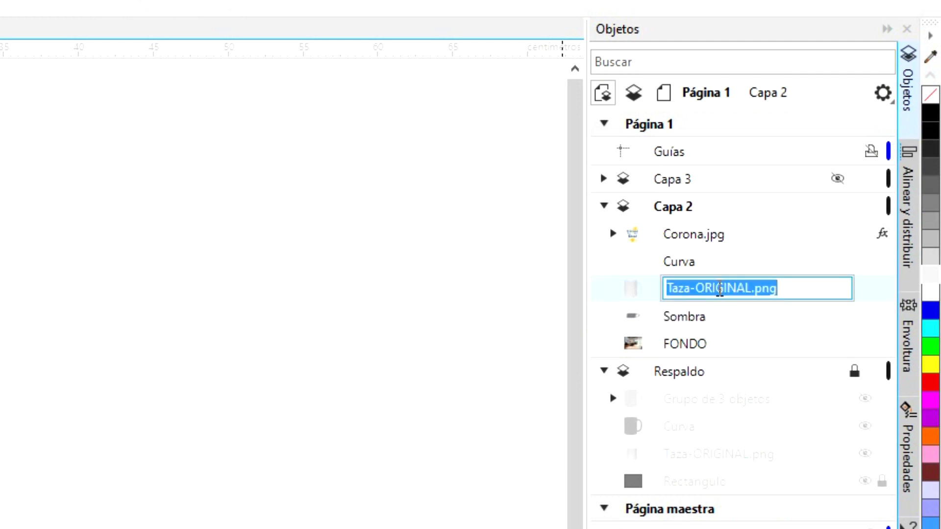
type("Taza")
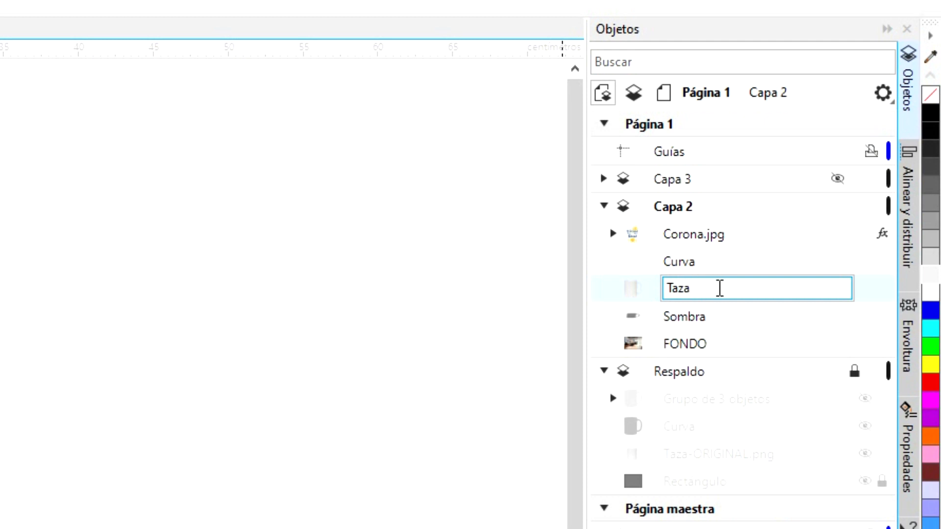
key("Return")
double_click(682, 266)
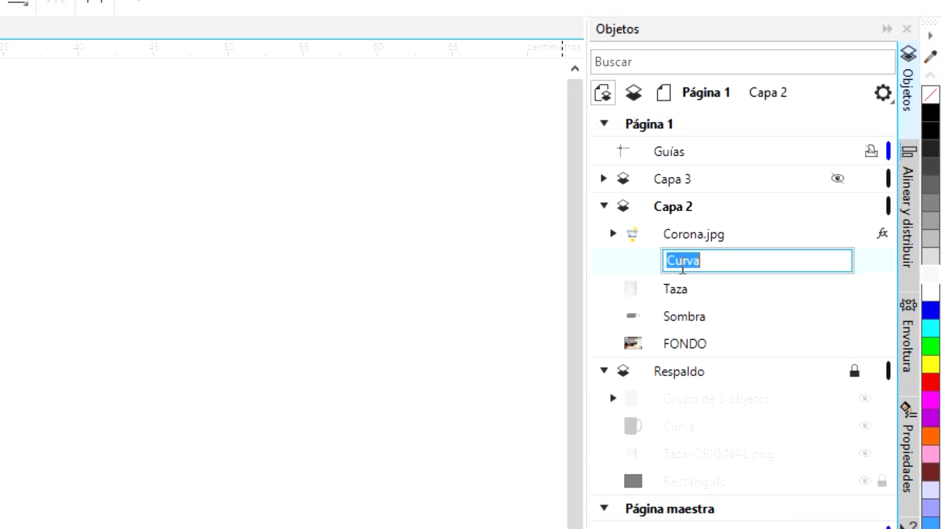
type("S")
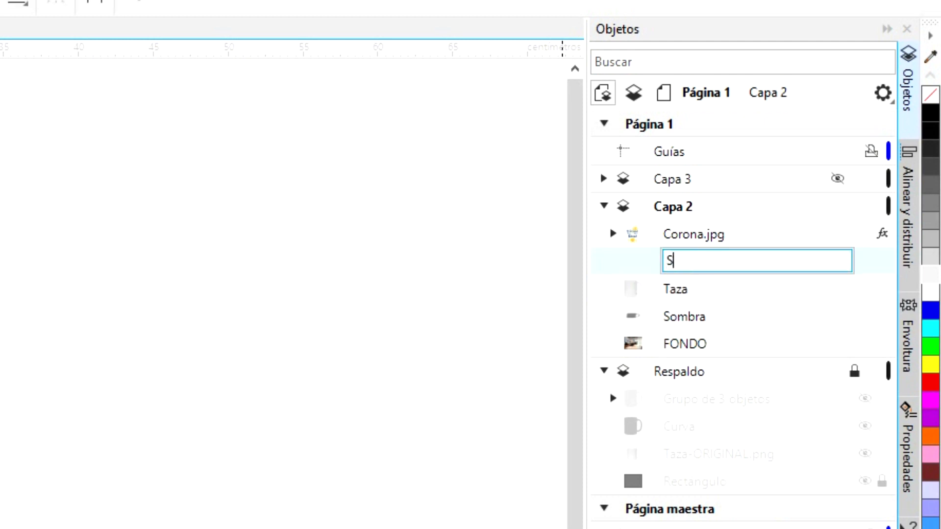
type("ilueta")
key("Return")
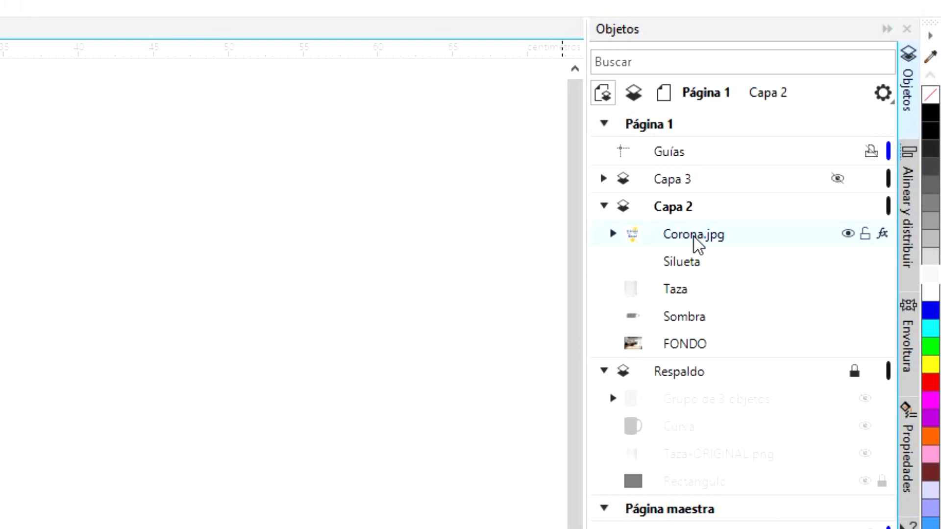
Rename the Corona.jpg object to Diseño and its parent layer Capa 2 to Workspace.
double_click(693, 236)
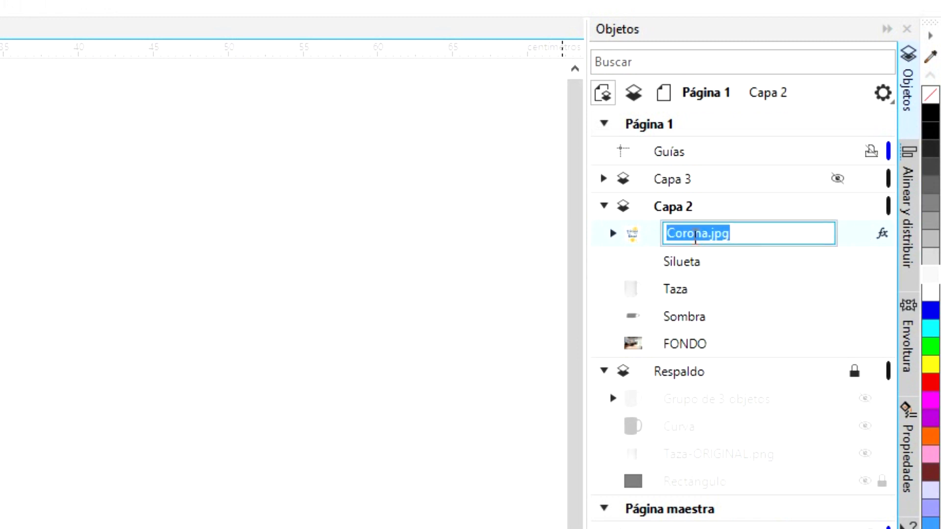
type("Diseño")
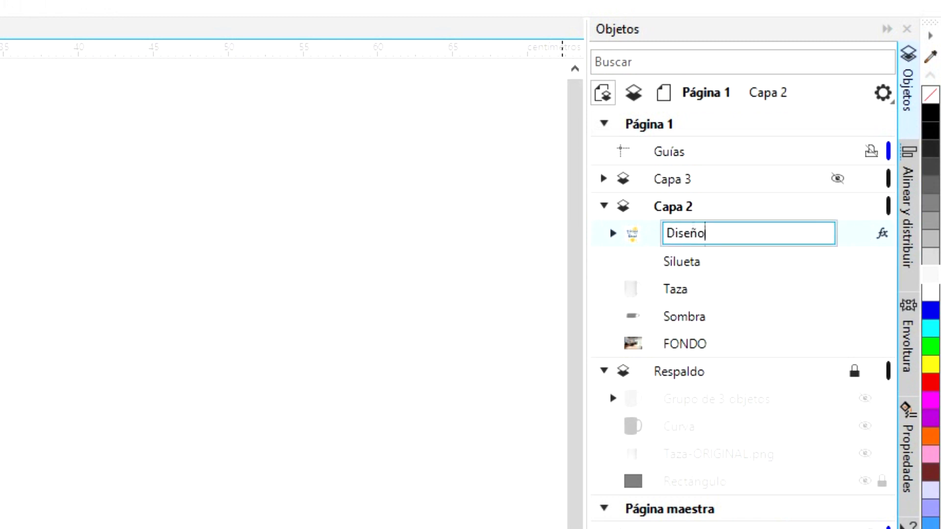
key("Return")
double_click(685, 207)
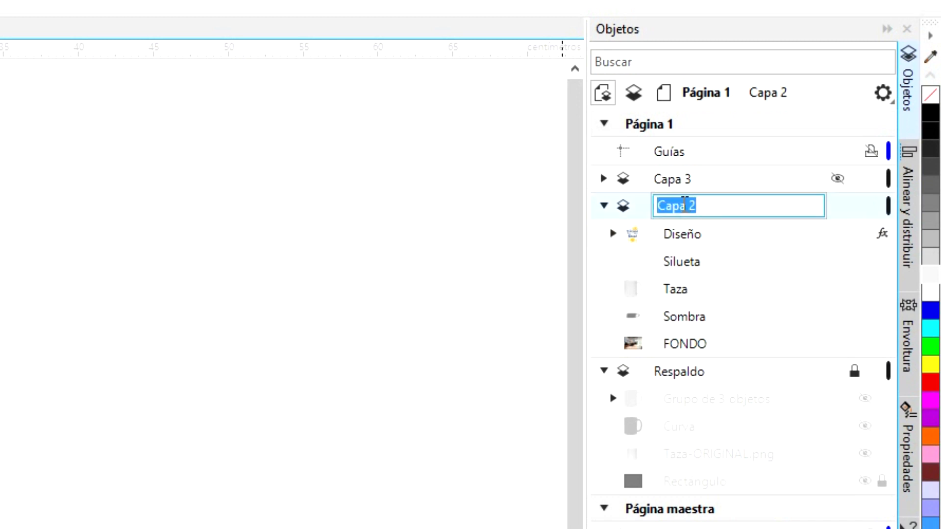
type("Wo")
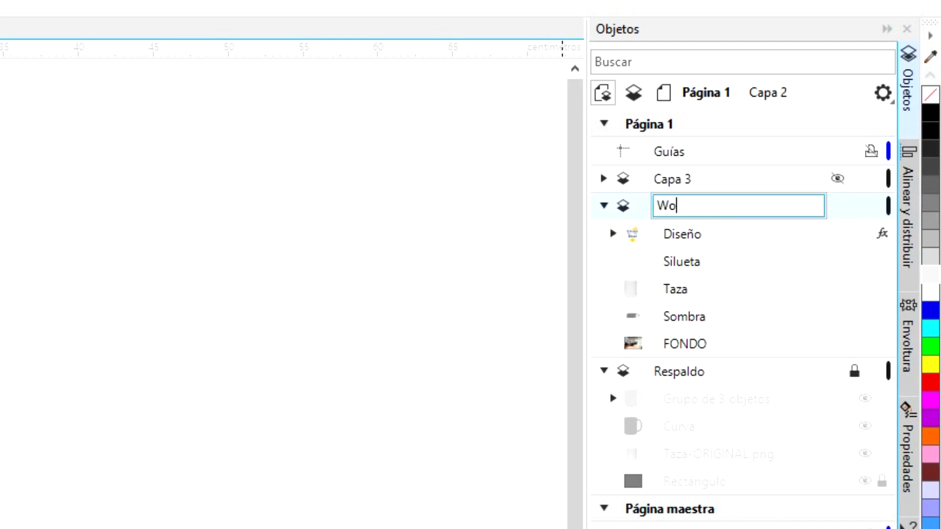
type("rkspace")
key("Return")
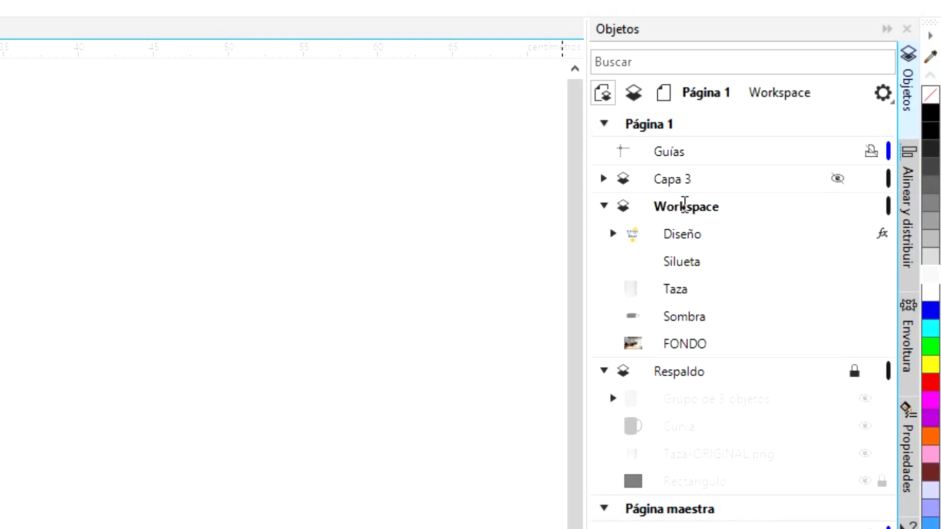
Rename the Capa 3 layer to Shades.
left_click(676, 180)
left_click(676, 183)
left_click_drag(706, 177, 622, 183)
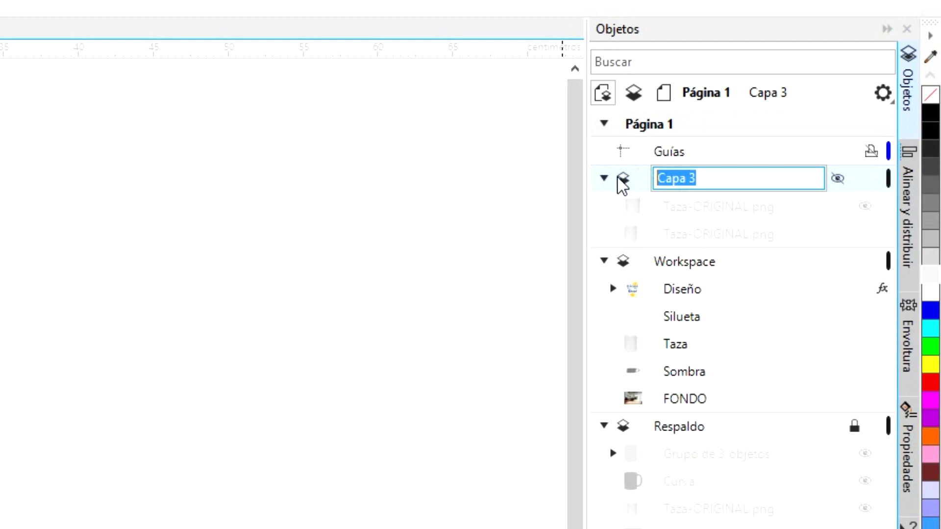
type("Shades")
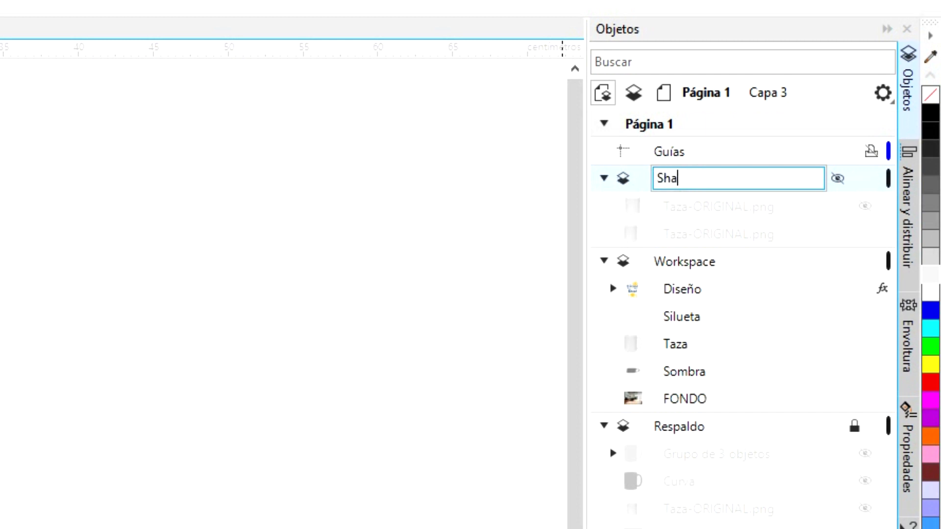
key("Return")
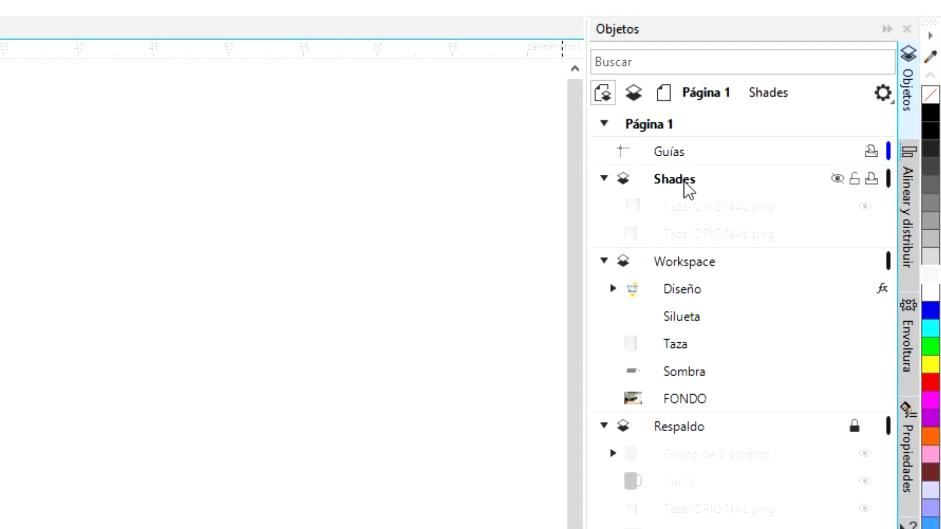
Show the Shades layer and center its second Taza-ORIGINAL.png horizontally and vertically on the Taza object in Workspace.
left_click(838, 179)
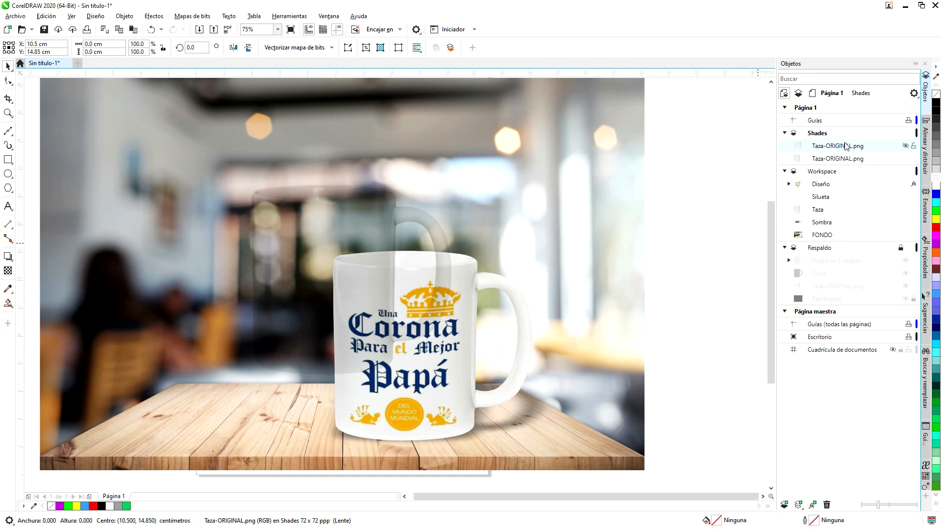
left_click(851, 159)
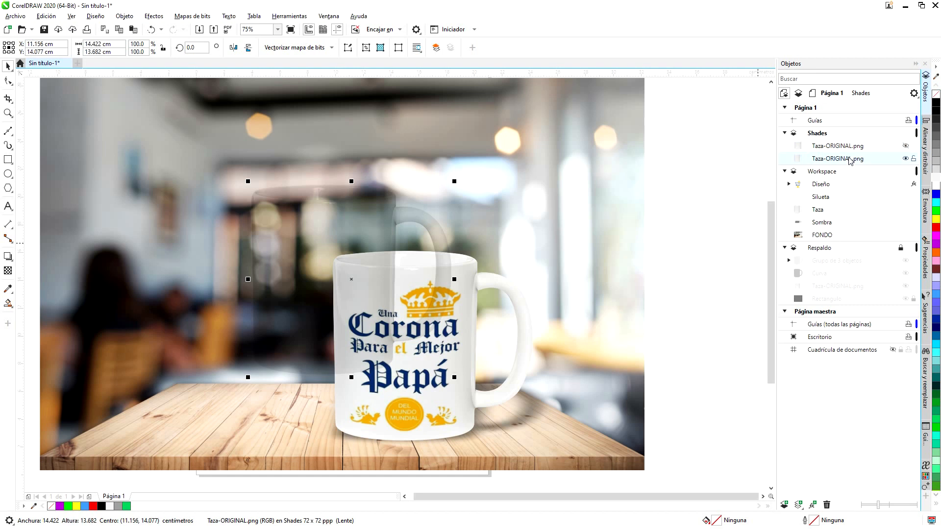
left_click(822, 212, "ctrl")
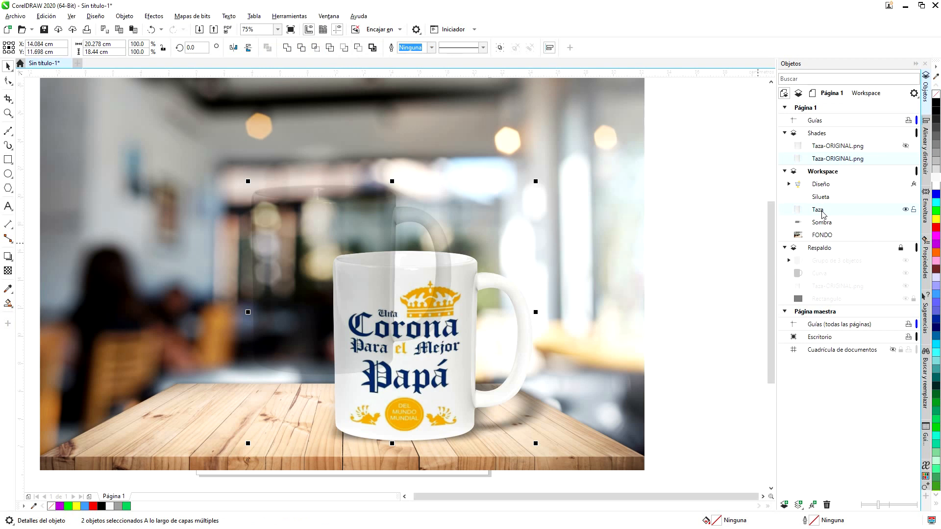
key("e")
key("c")
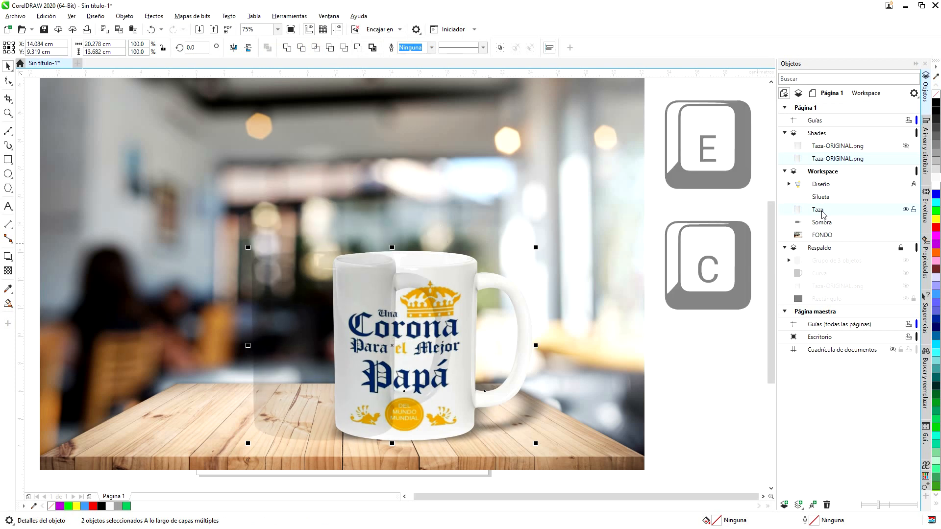
key("e")
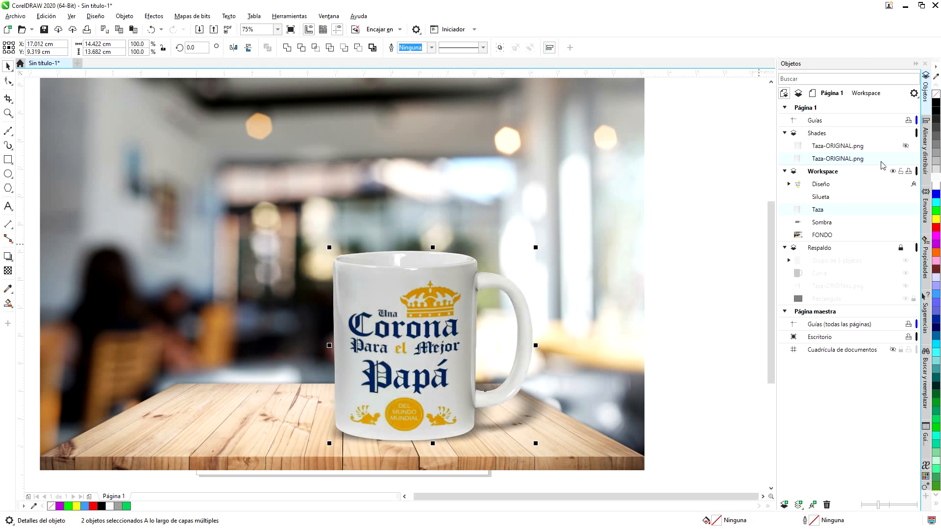
Make the first Taza-ORIGINAL.png in Shades visible and select it together with the Silueta object in Workspace.
left_click(905, 146)
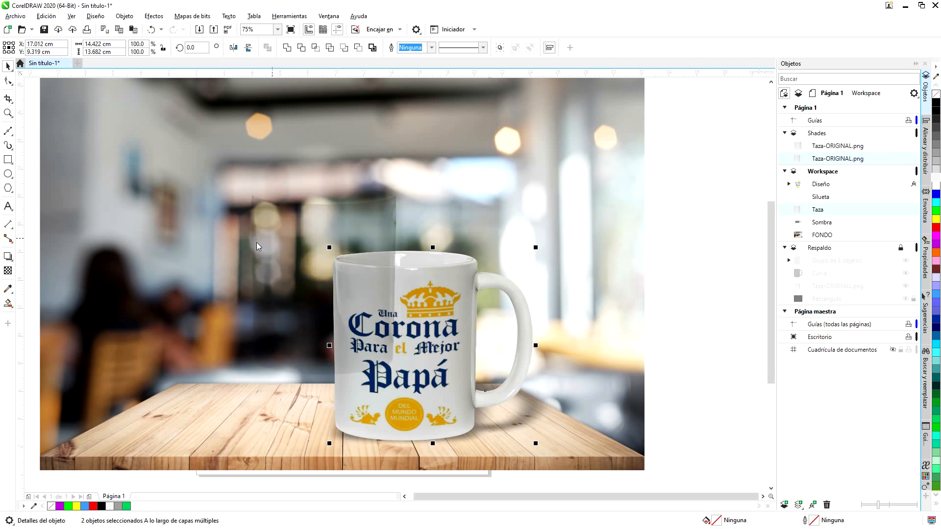
scroll(318, 224, "up", 3)
scroll(381, 227, "down", 3)
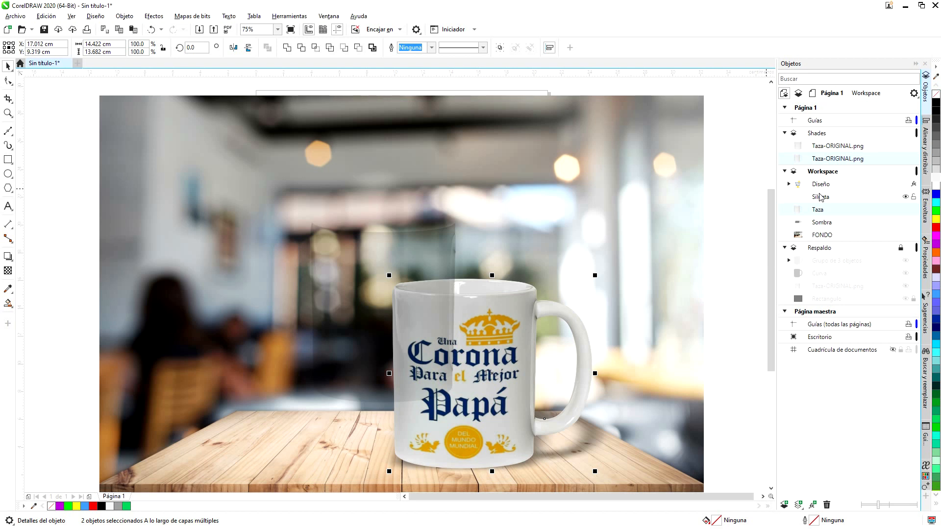
left_click(838, 146)
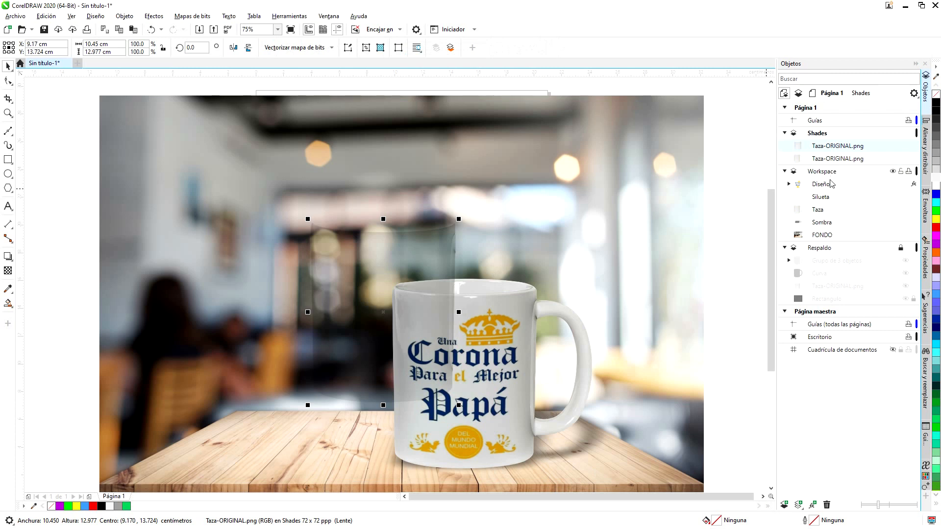
left_click(821, 197, "ctrl")
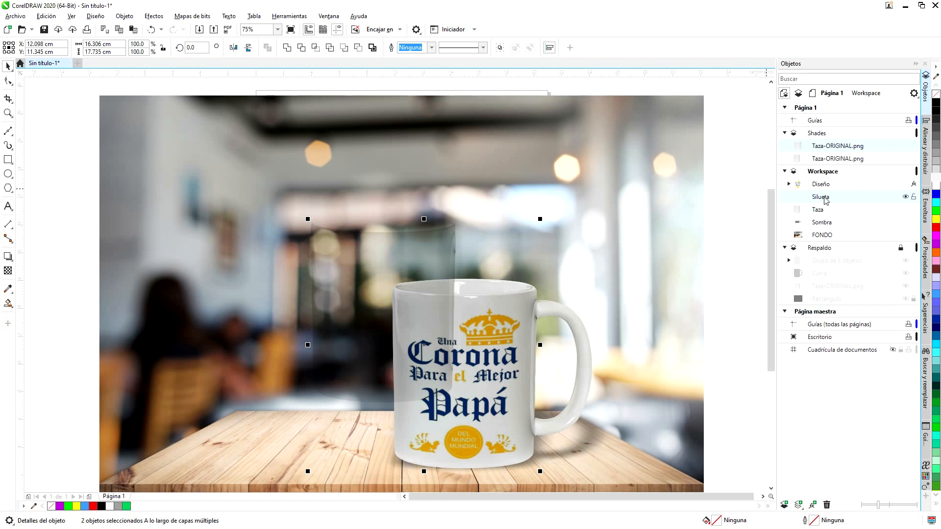
key("c")
key("e")
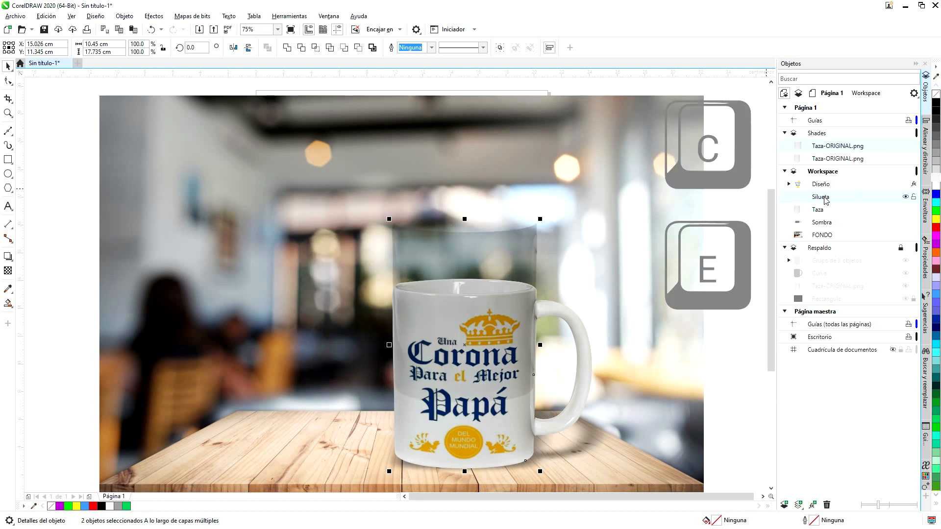
key("e")
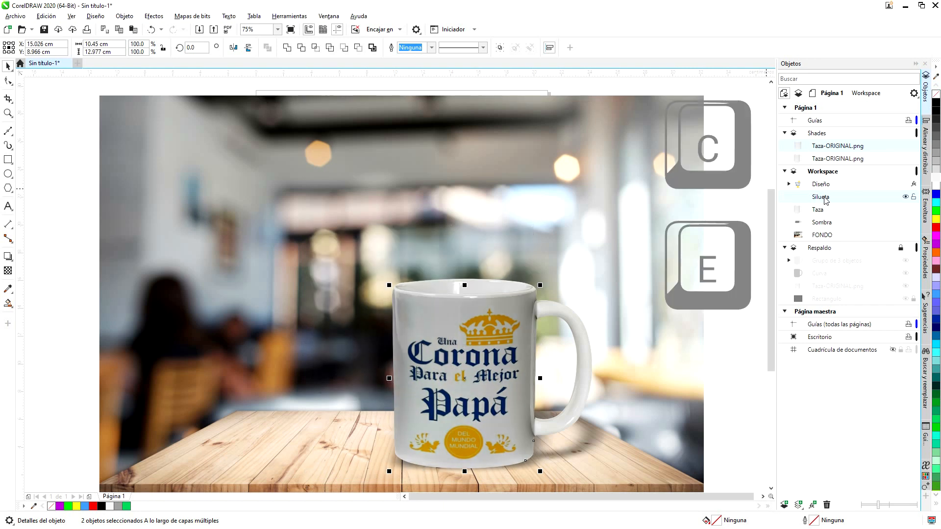
key("ctrl+z")
key("ctrl+z")
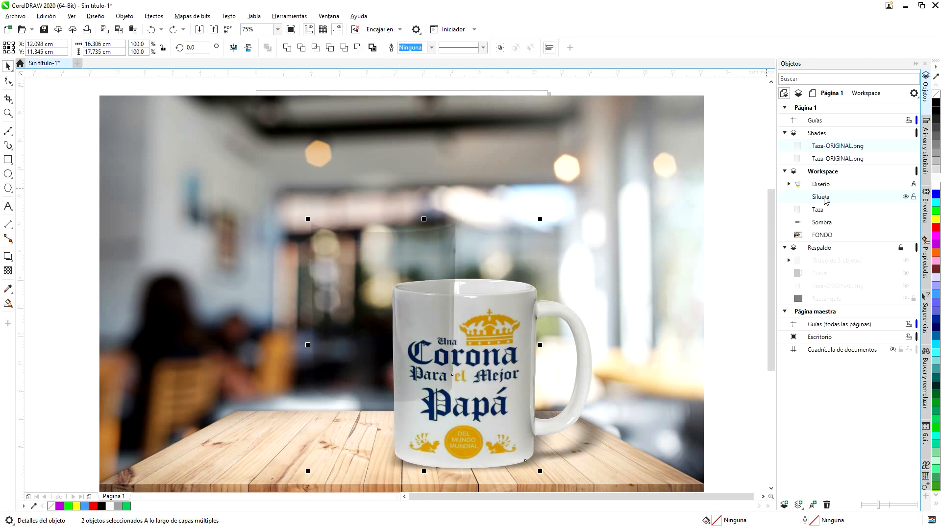
Center the first Shades Taza-ORIGINAL.png horizontally and vertically on Silueta, and hide and lock the Shades layer.
key("e")
key("c")
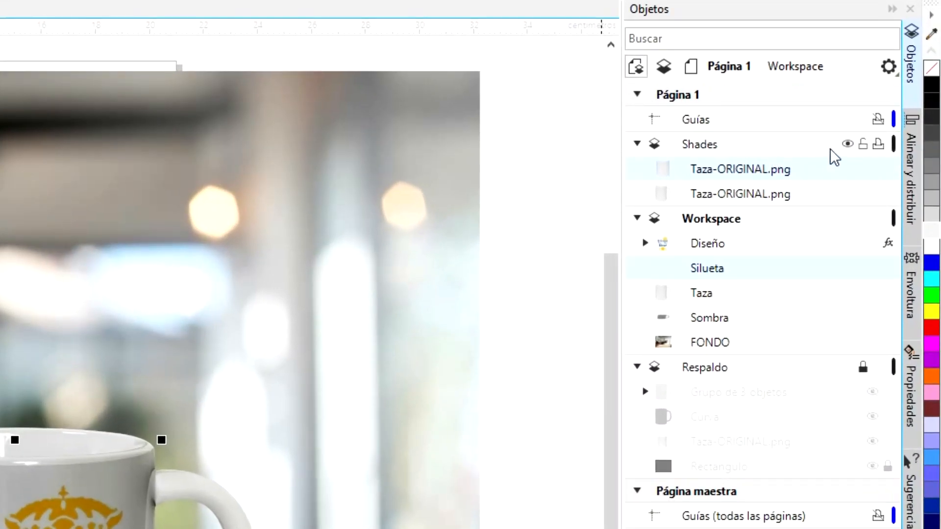
left_click(848, 144)
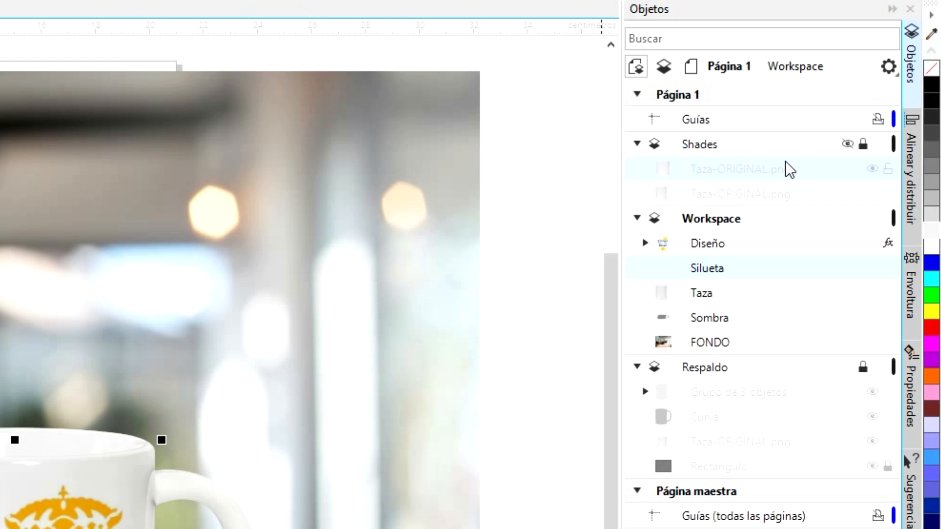
Unlock the Respaldo layer, then show, unlock and delete its Rectángulo object.
left_click(864, 368)
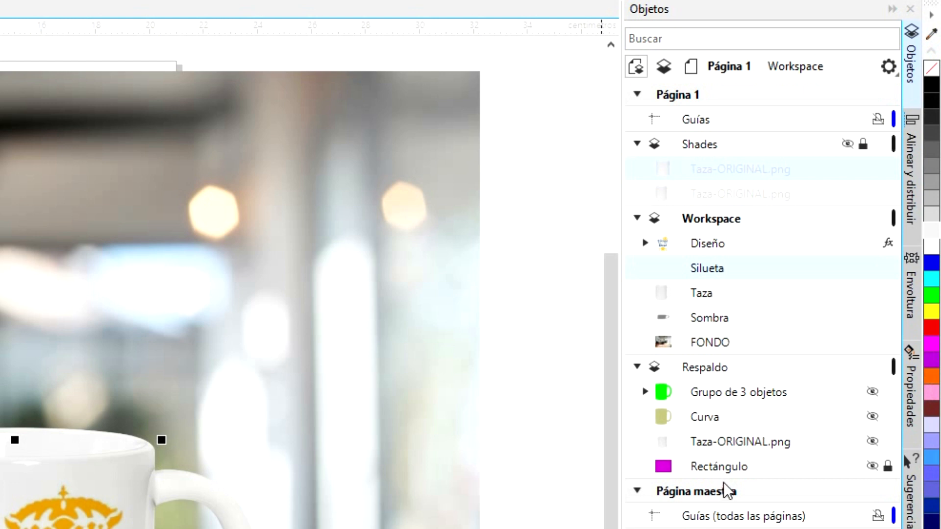
left_click(716, 468)
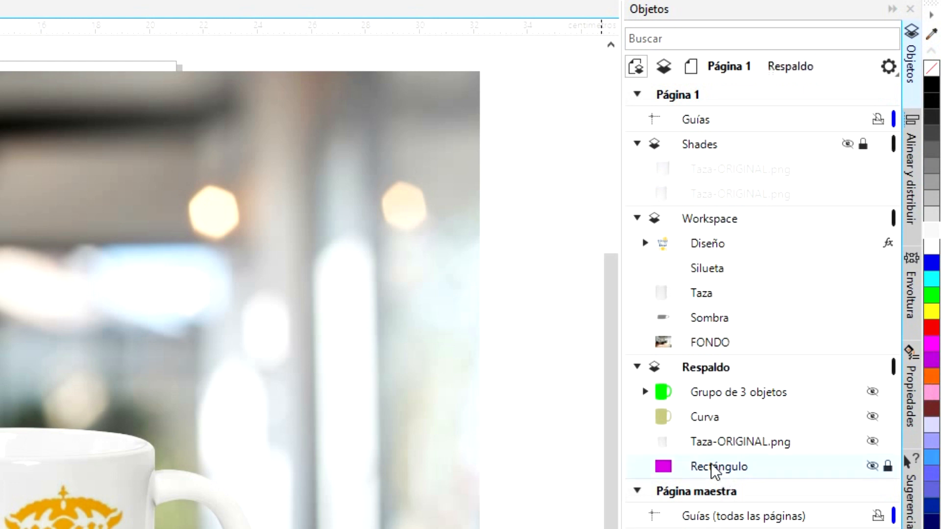
left_click(873, 467)
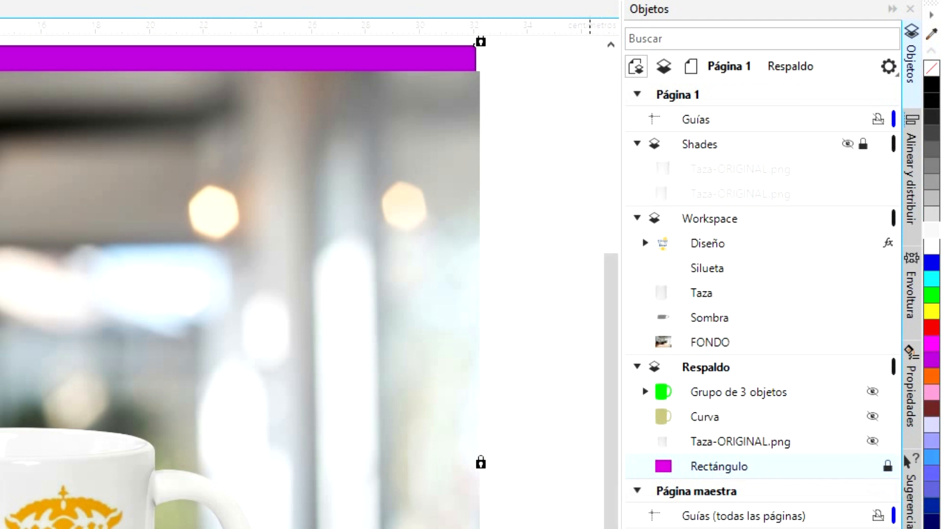
left_click(888, 465)
key("Delete")
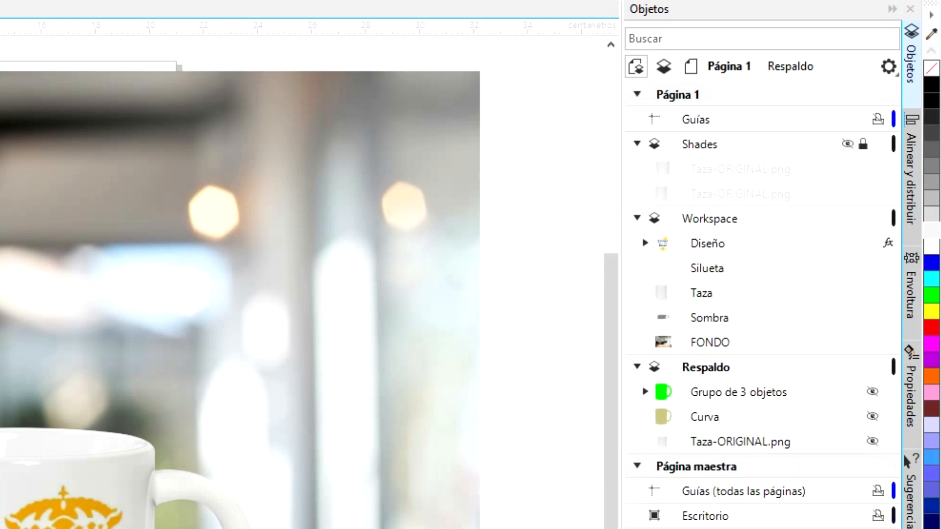
Rename the Taza-ORIGINAL.png object in the Respaldo layer to Taza ORIGINAL.
double_click(702, 443)
type("Ta")
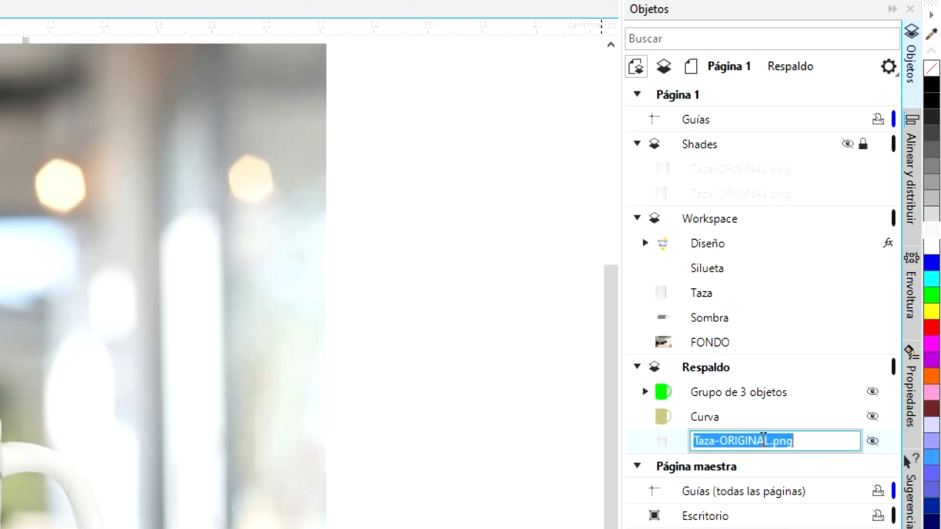
type("Taza Or")
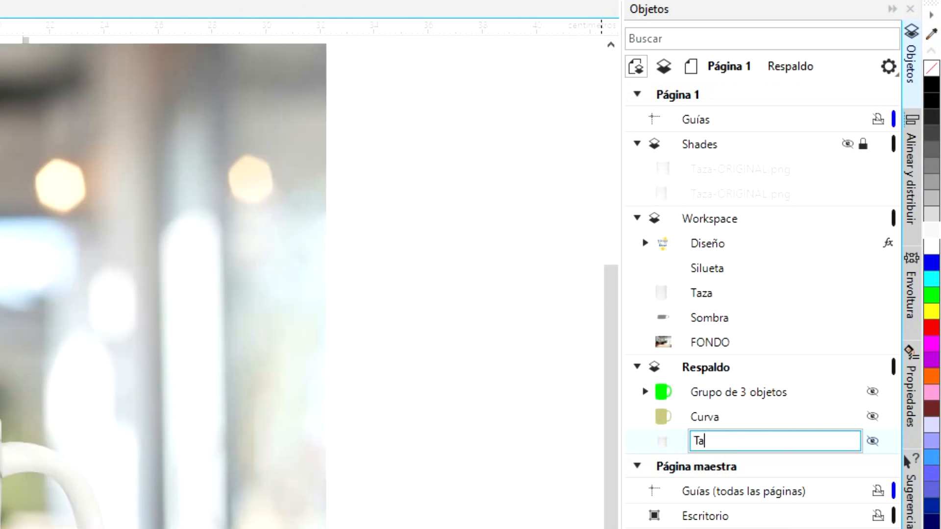
key("BackSpace")
type("RIGINAL")
key("Return")
Make the Curva object in the Respaldo layer visible and rename it to Silueta.
left_click(715, 419)
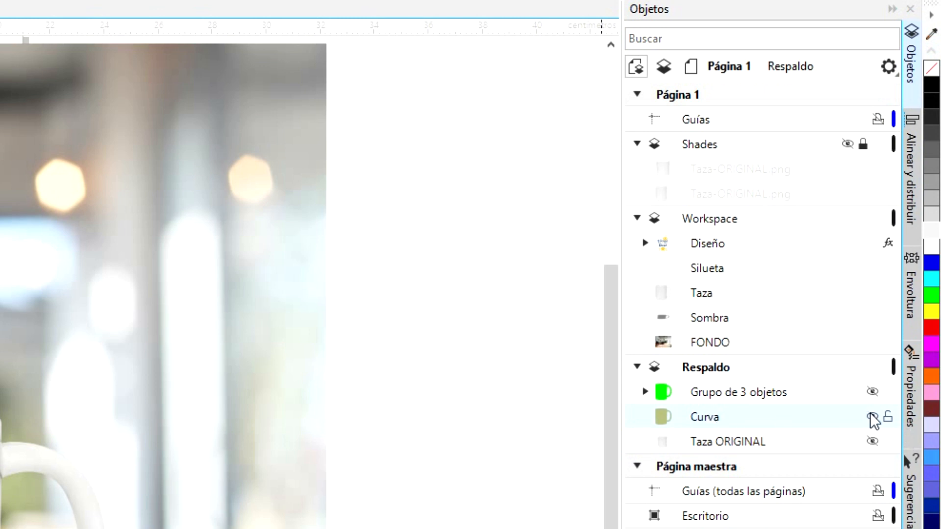
double_click(707, 423)
type("Silueta")
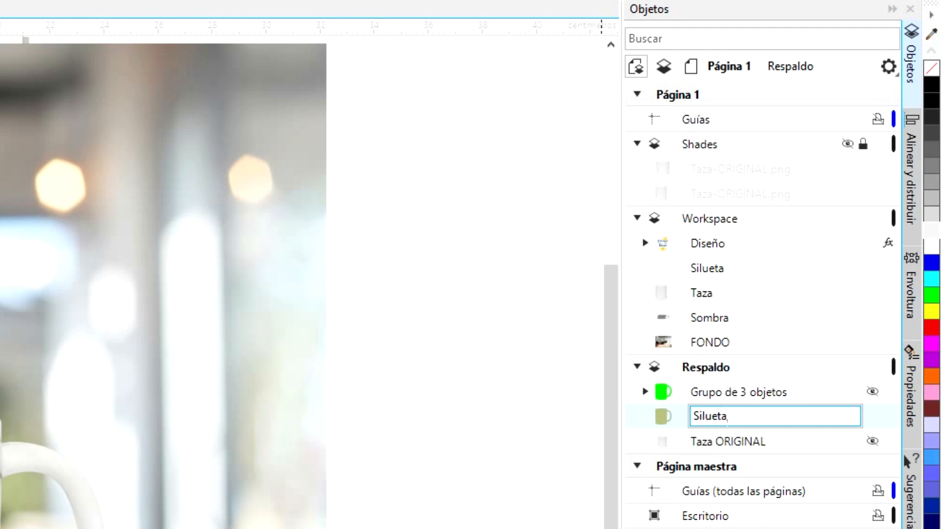
key("Return")
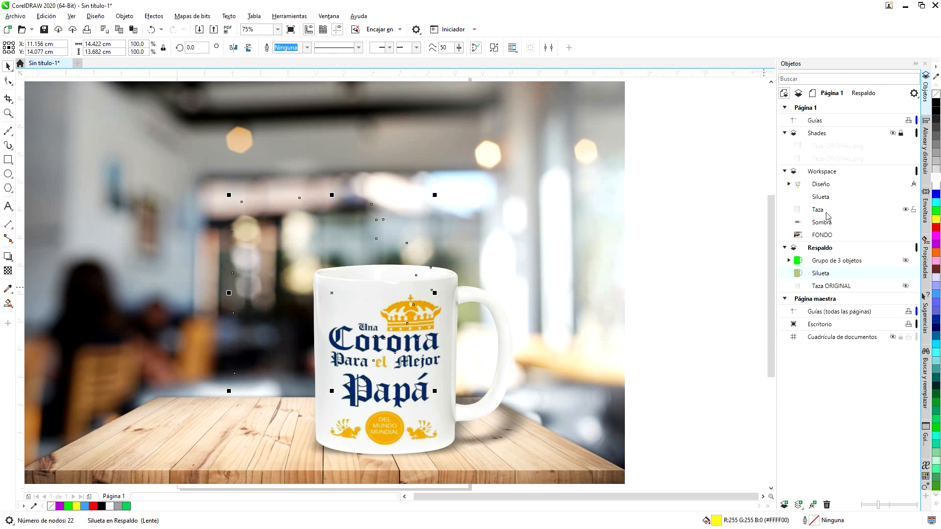
Center the Respaldo layer's Silueta horizontally and vertically on the Taza object in Workspace.
left_click(819, 210, "ctrl")
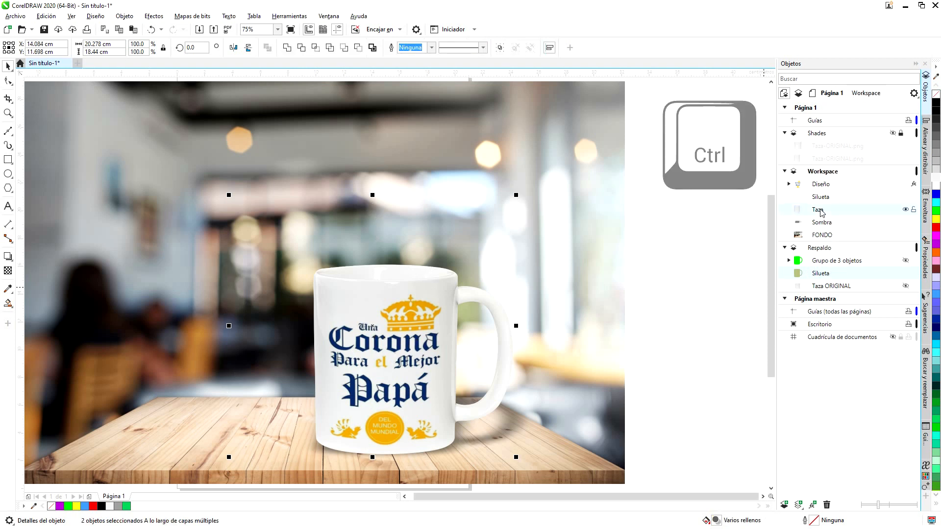
key("e")
key("c")
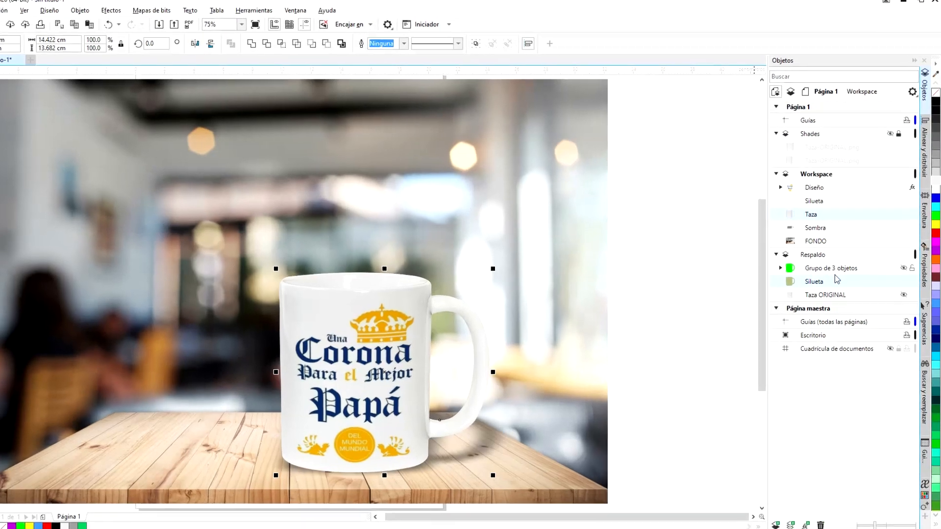
Make the group of 3 objects in the Respaldo layer visible and center it horizontally and vertically on Workspace's Taza object.
left_click(840, 272)
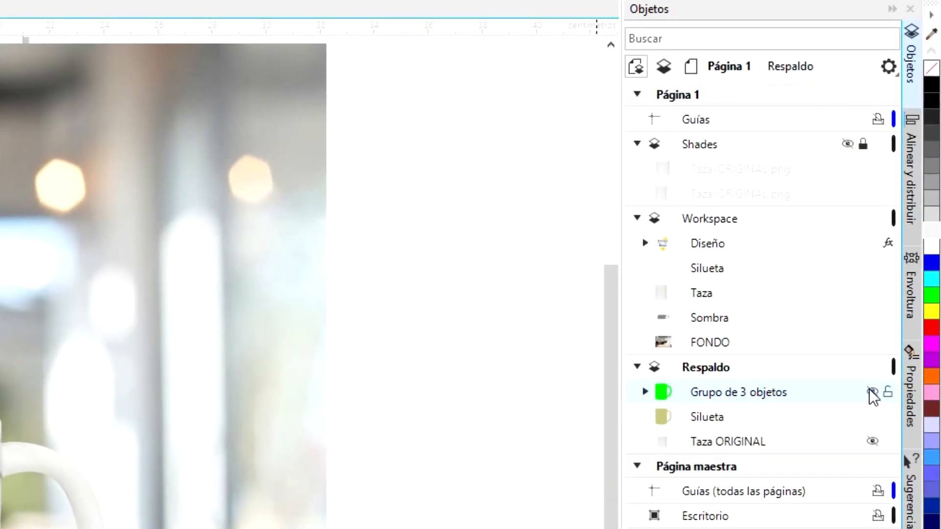
left_click(870, 391)
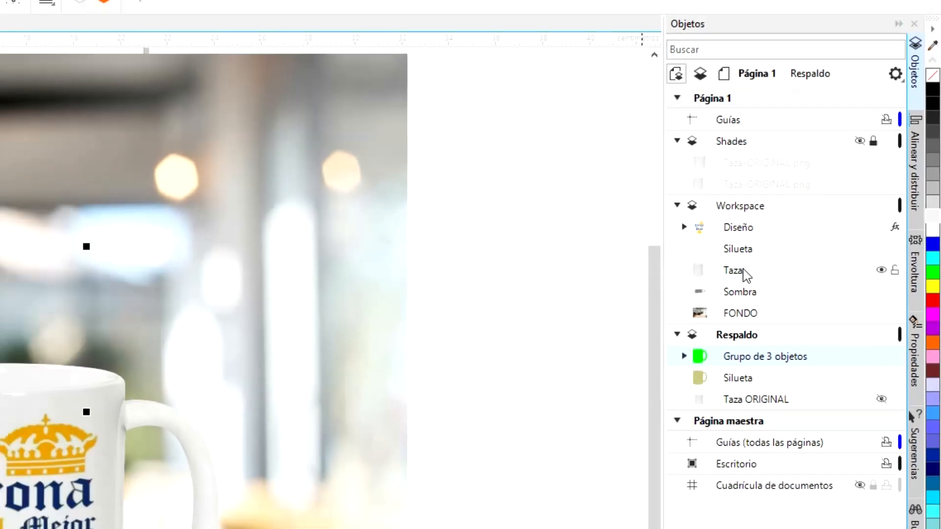
left_click(706, 293, "ctrl")
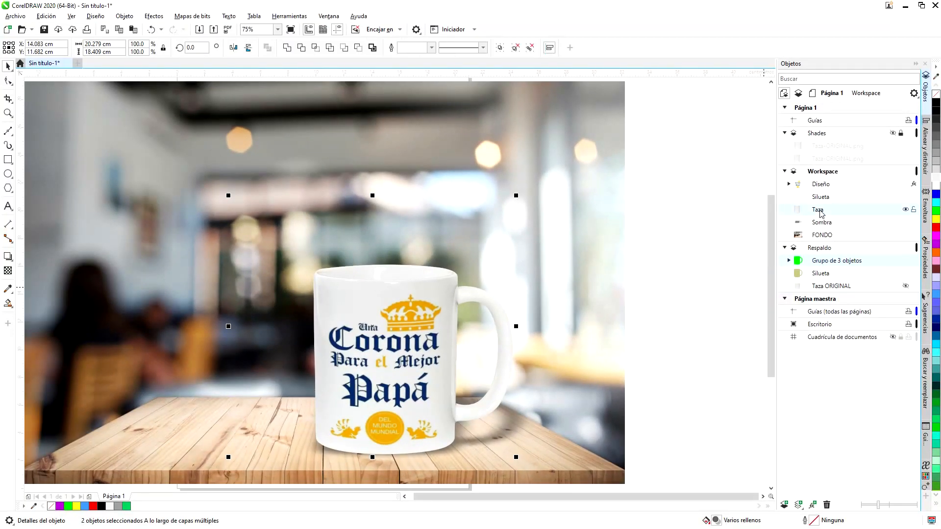
key("e")
key("c")
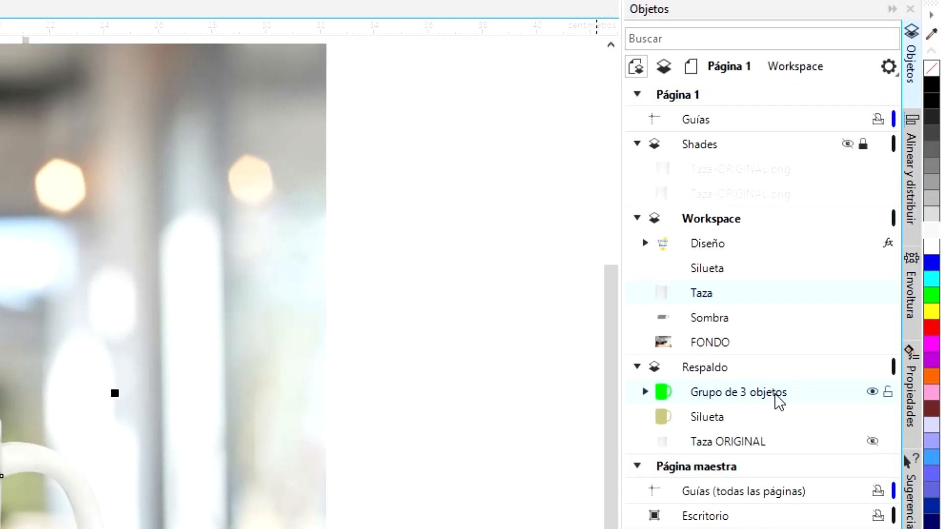
Make the Taza ORIGINAL object visible, then hide and lock the whole Respaldo layer.
left_click(796, 393)
left_click(873, 392)
left_click(872, 392)
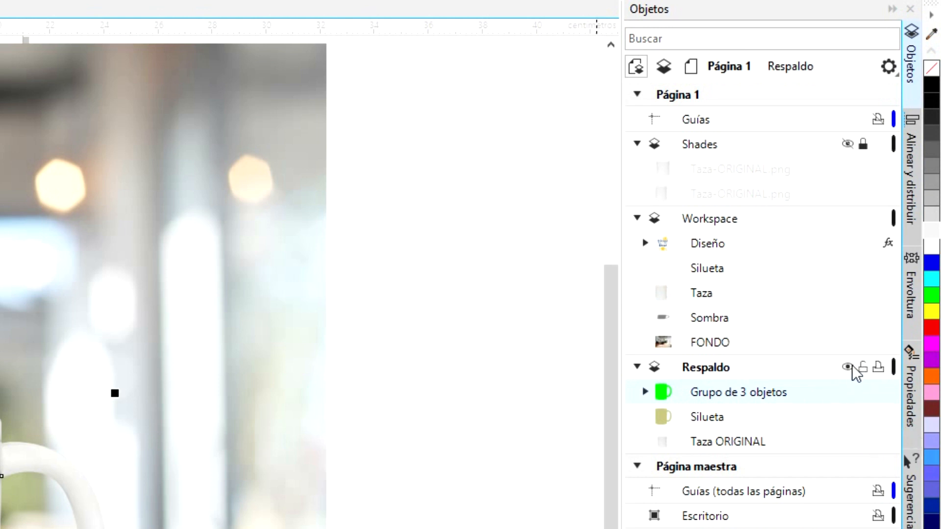
left_click(848, 367)
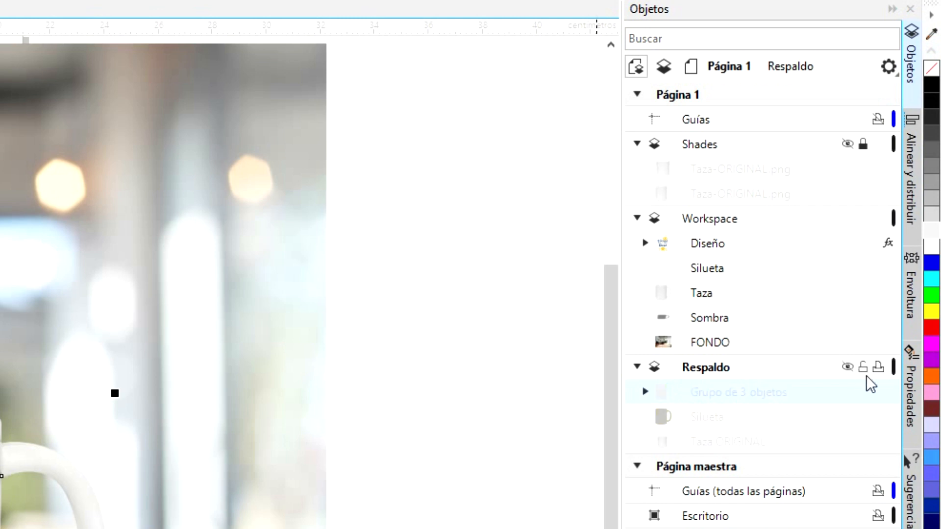
left_click(863, 367)
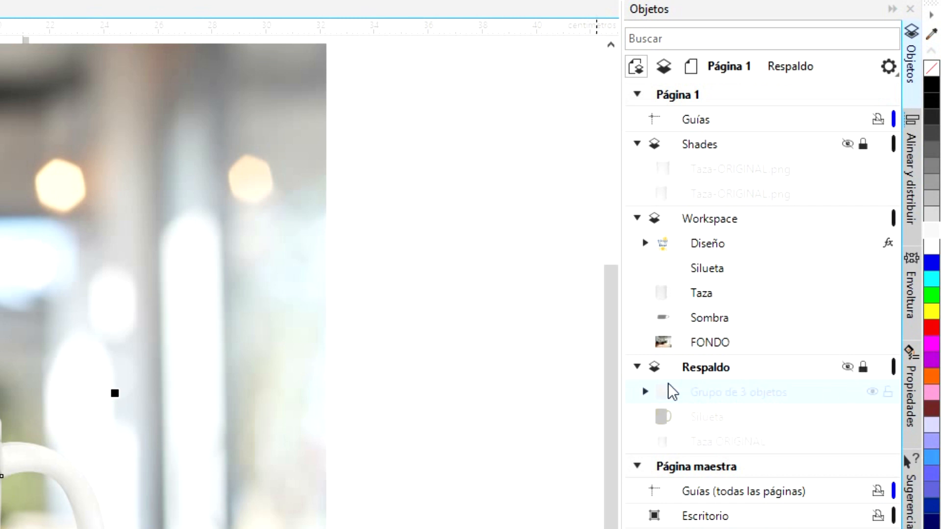
Collapse the Workspace, Respaldo and Shades layers in the object list.
left_click(638, 368)
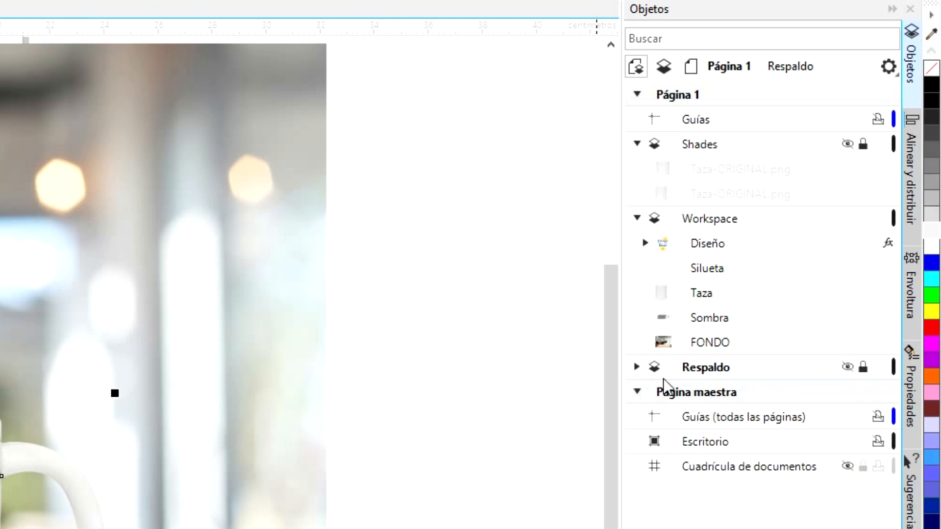
left_click(637, 369)
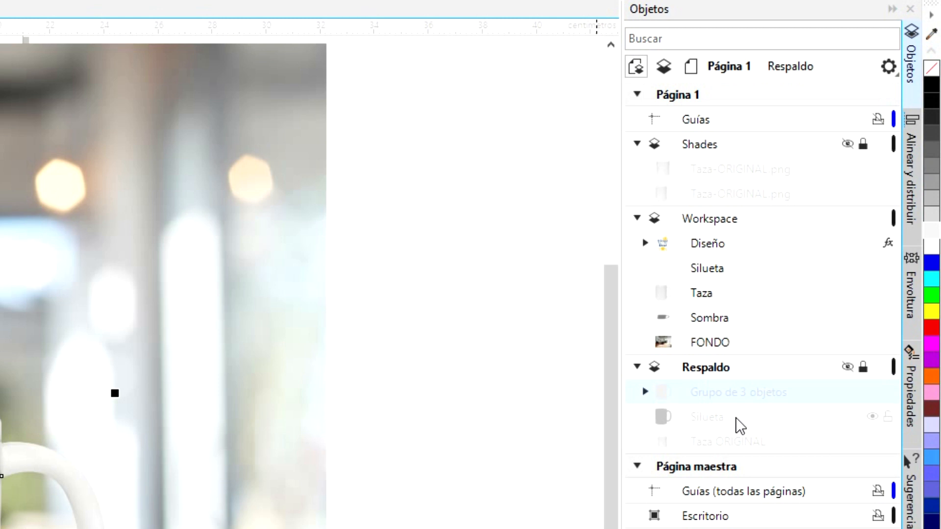
left_click_drag(453, 464, 419, 459)
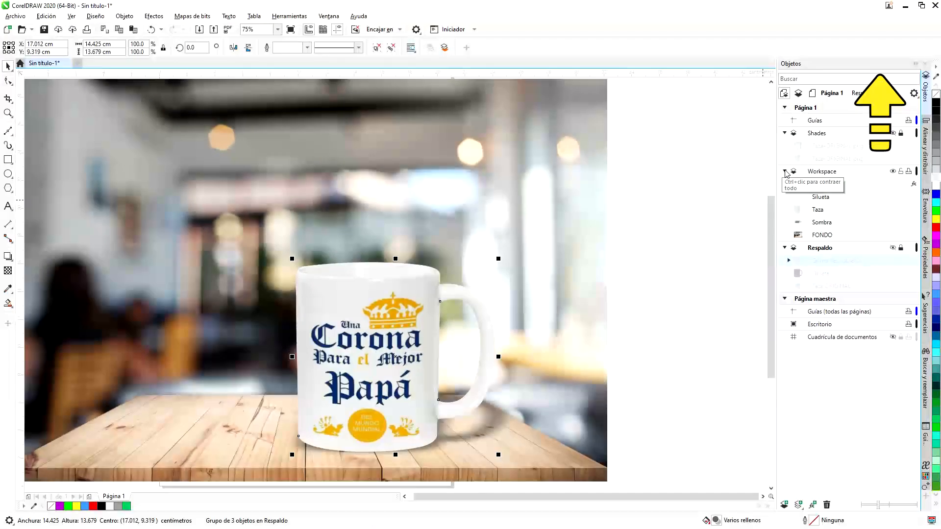
left_click(786, 172)
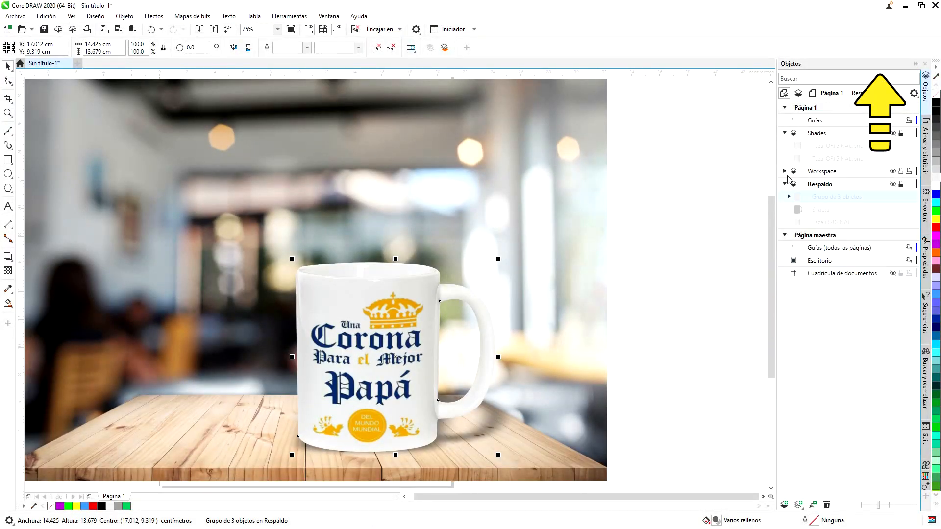
left_click(785, 184)
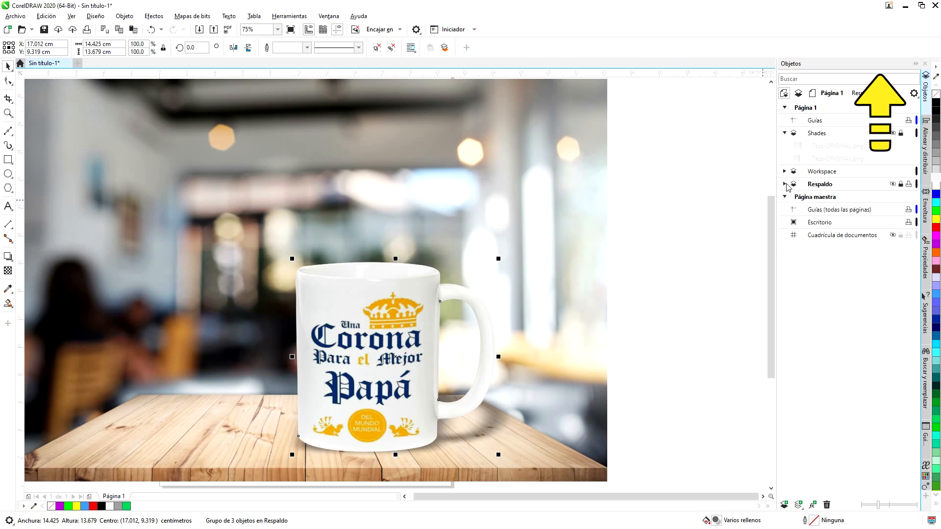
left_click(785, 134)
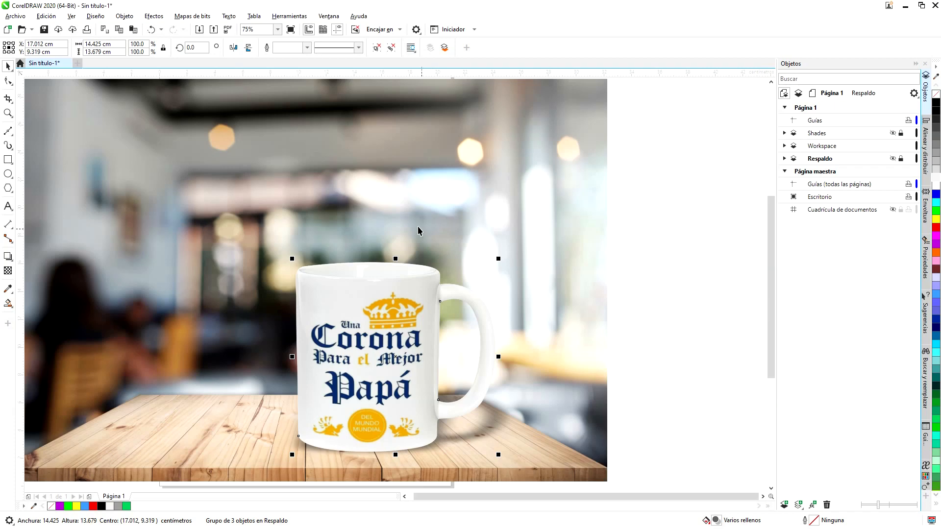
scroll(485, 234, "down", 2)
scroll(421, 229, "up", 2)
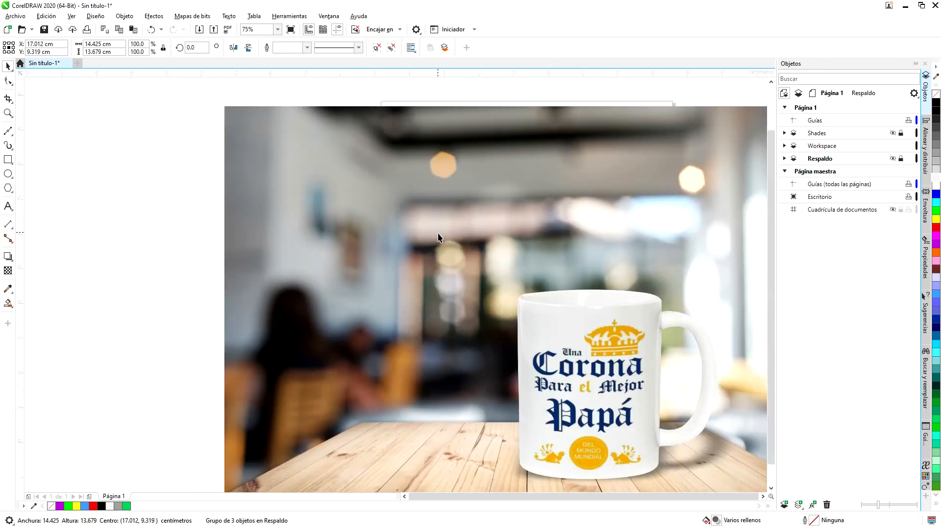
scroll(466, 235, "down", 1)
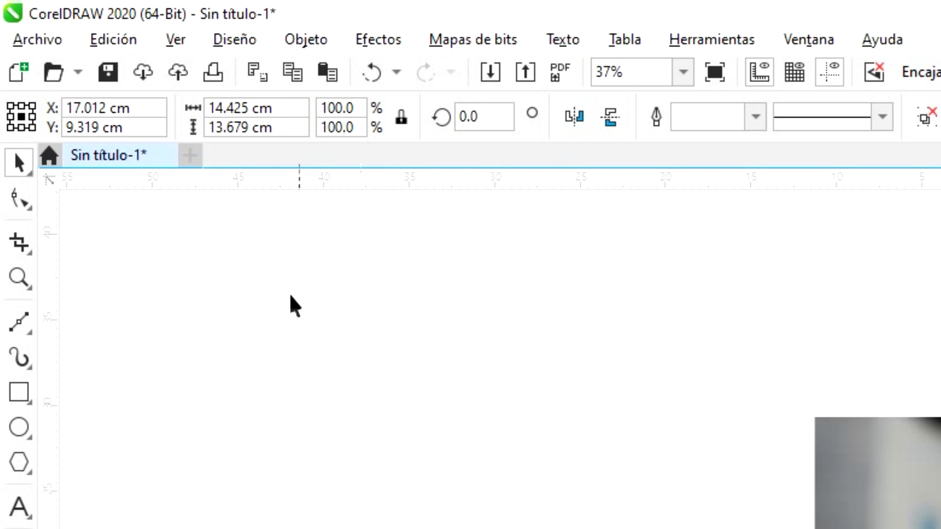
left_click(43, 34)
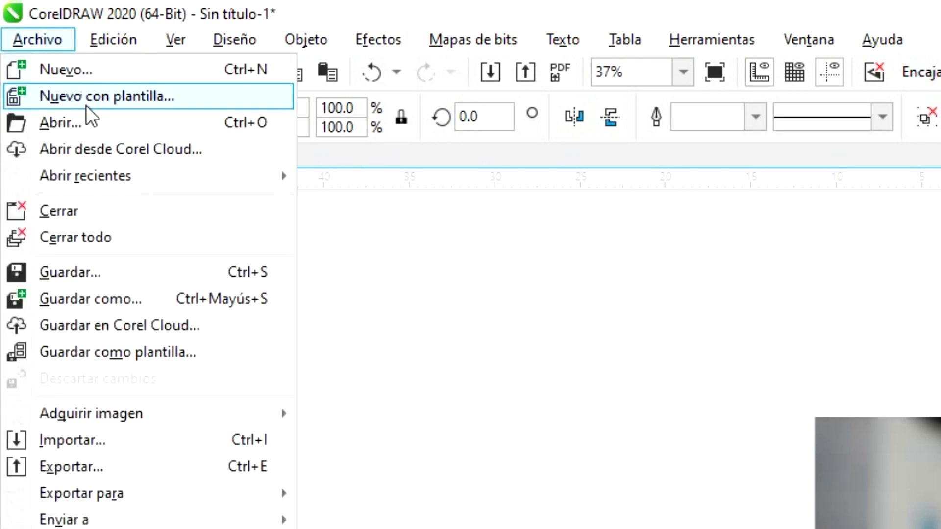
left_click(122, 295)
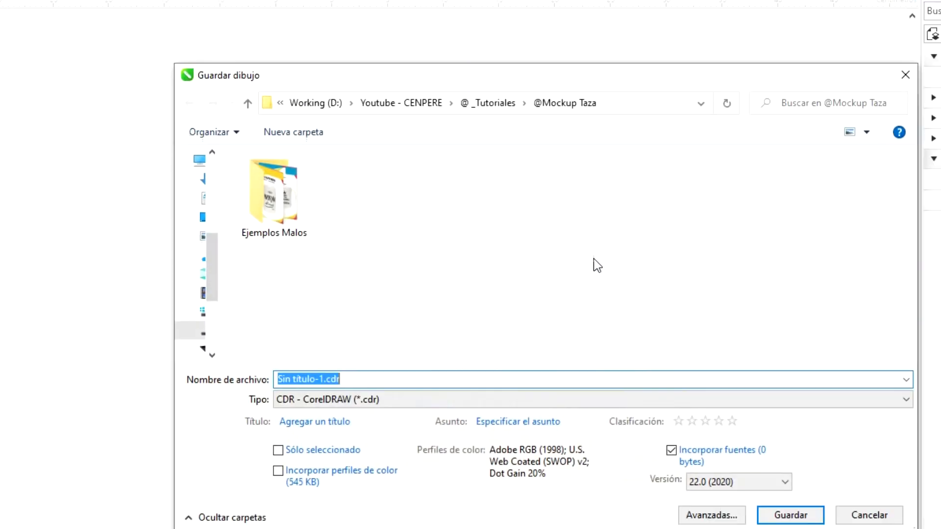
left_click_drag(238, 333, 167, 334)
type("Mocku")
type("p ")
type("Taza")
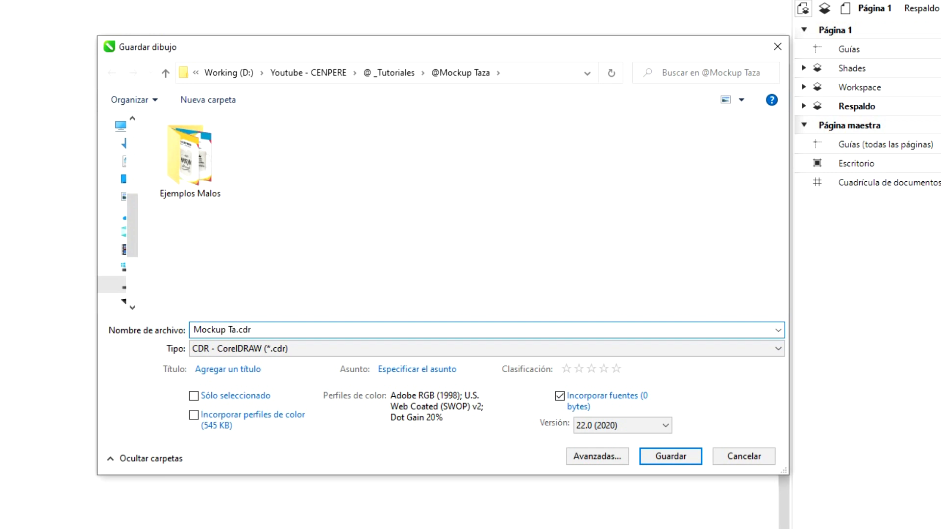
type(" de 11oz")
left_click(670, 460)
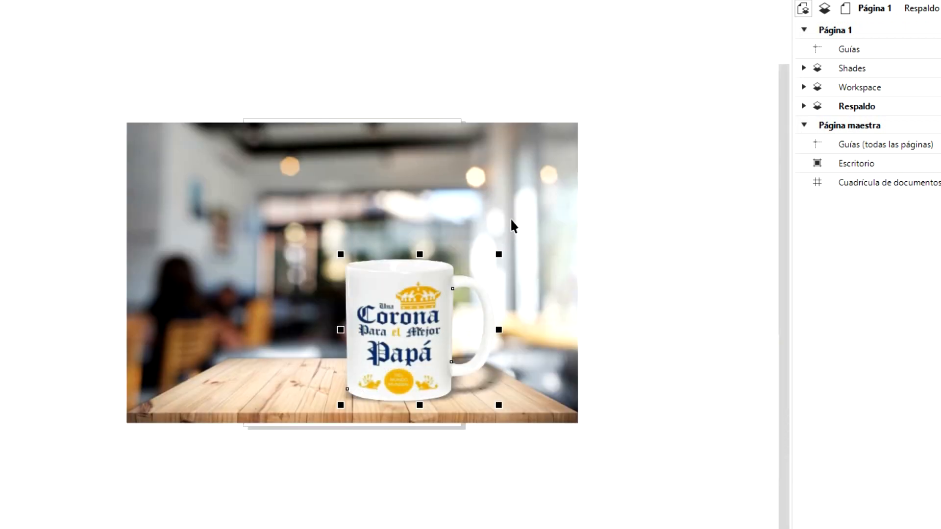
Switch to Freepik in the browser and close the attribution notice and the table photo preview to return to the "fondo mesa" results.
left_click(617, 182)
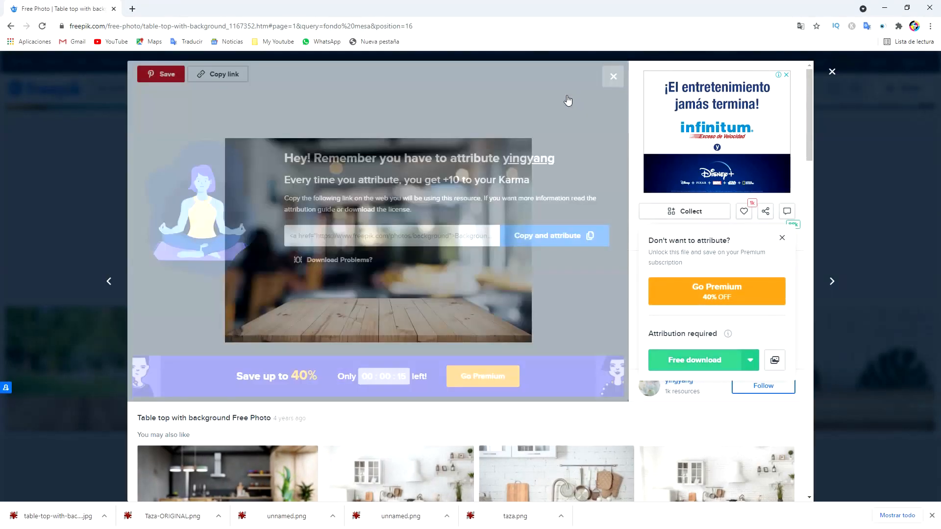
scroll(457, 321, "down", 5)
scroll(458, 321, "up", 5)
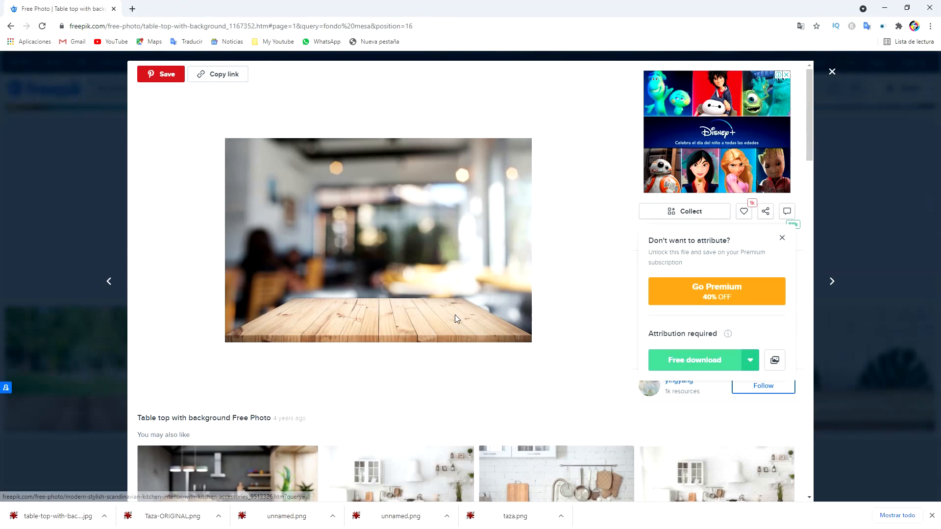
left_click(878, 141)
scroll(468, 225, "up", 5)
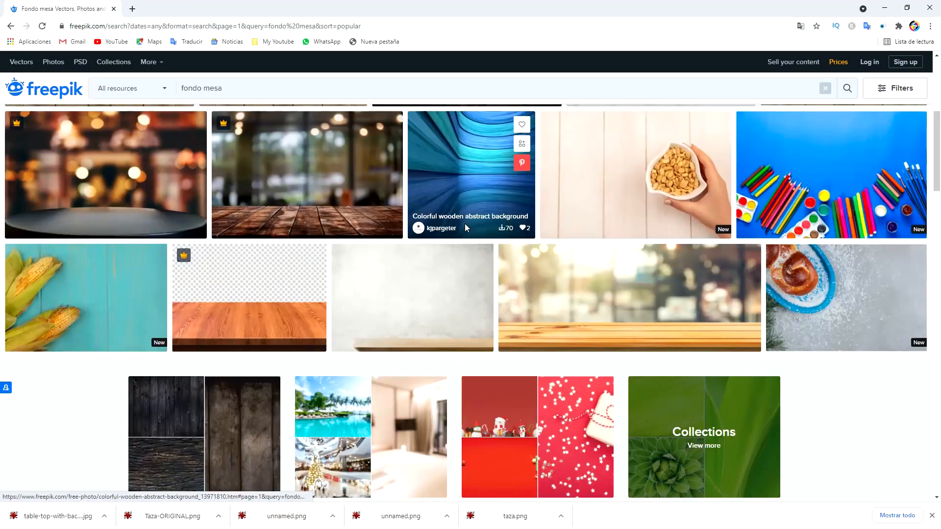
scroll(465, 224, "up", 5)
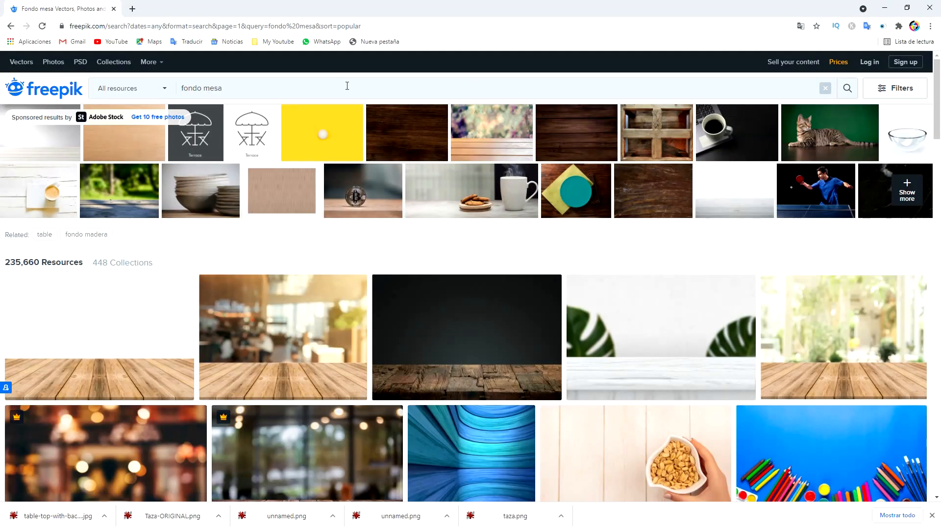
Search all Freepik resources for "abastract" and browse the first and second result pages.
triple_click(235, 90)
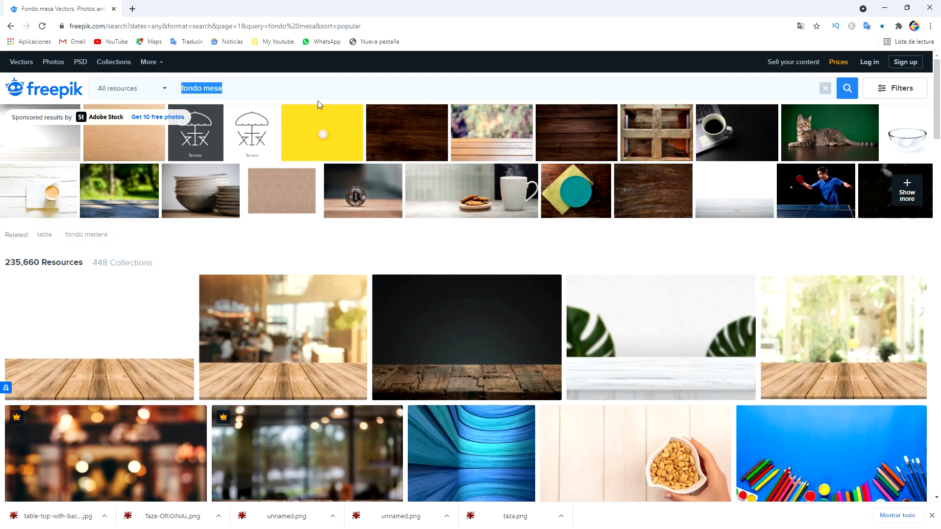
type("abastract")
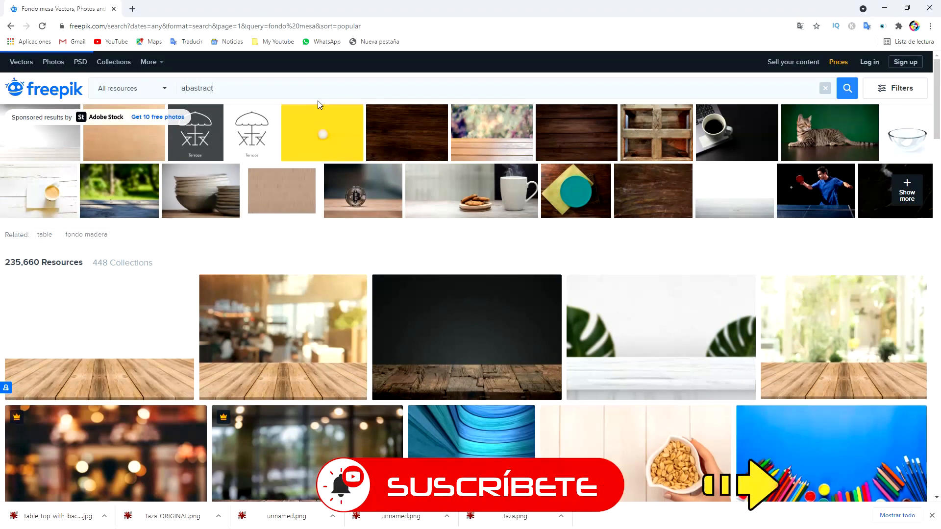
key("Return")
scroll(436, 181, "down", 6)
scroll(438, 174, "down", 3)
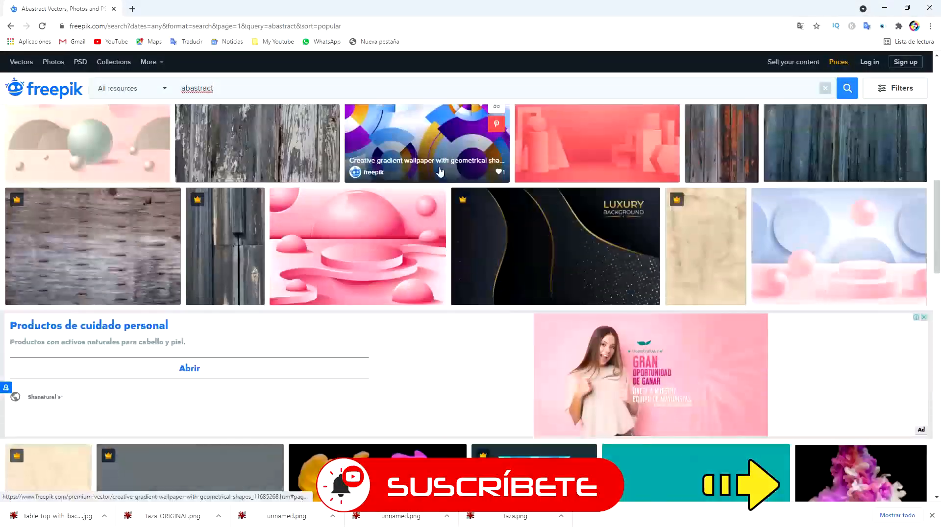
scroll(441, 169, "down", 3)
scroll(444, 172, "down", 10)
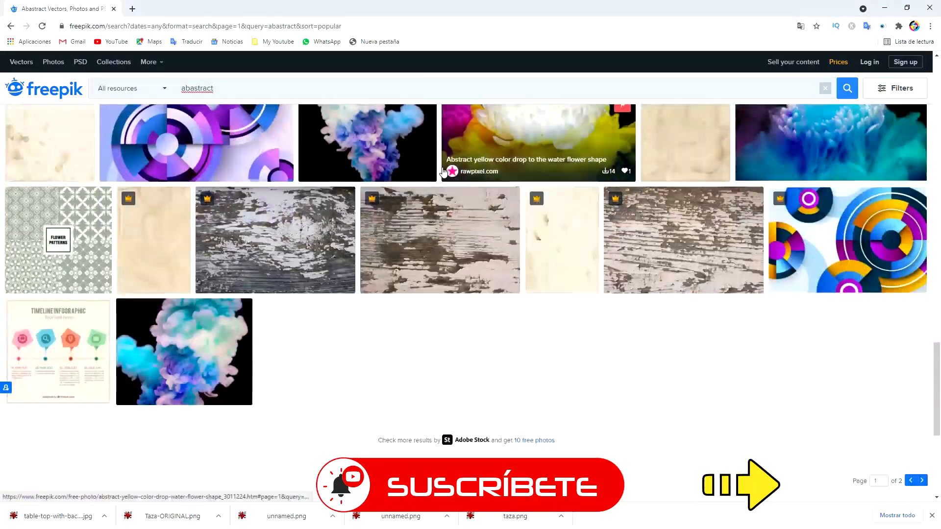
left_click(466, 381)
scroll(529, 269, "down", 10)
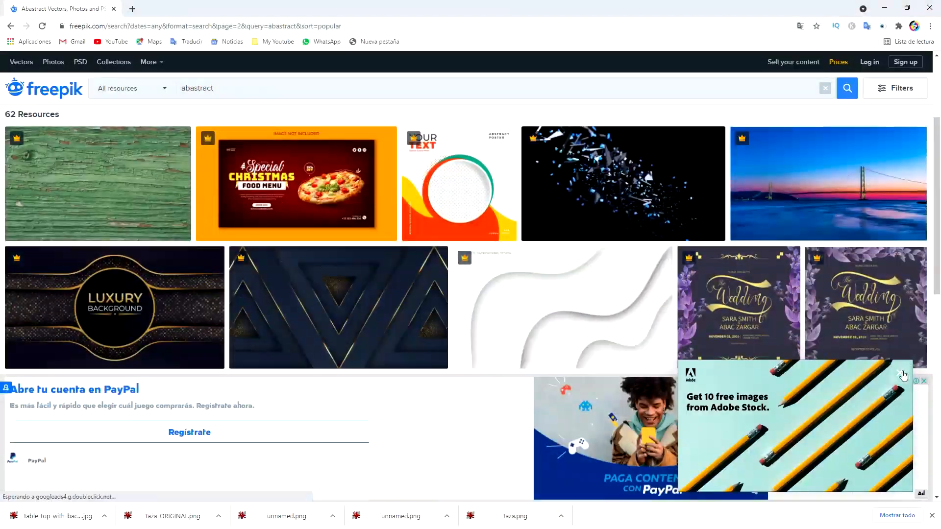
scroll(495, 276, "up", 10)
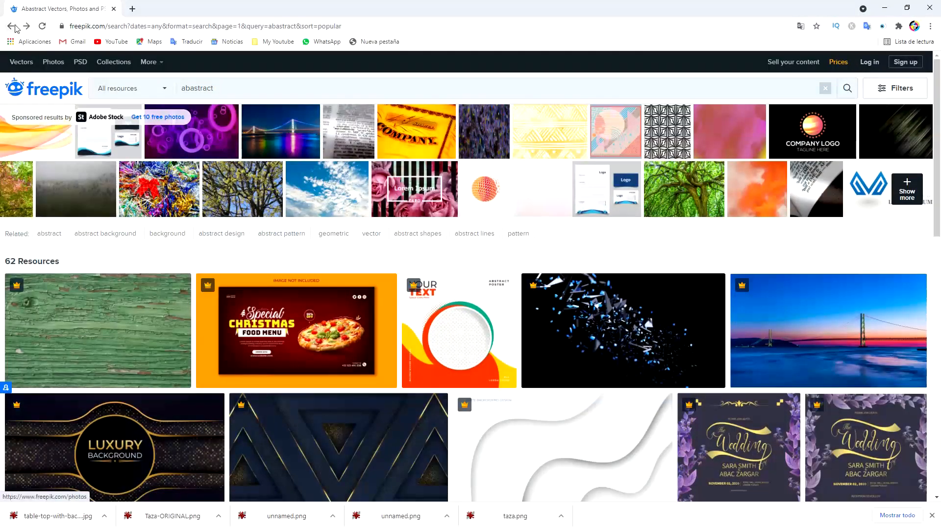
key("alt+Left")
Search all Freepik resources for "abstarcto" and look through the first result page.
type("abstarcto")
key("Return")
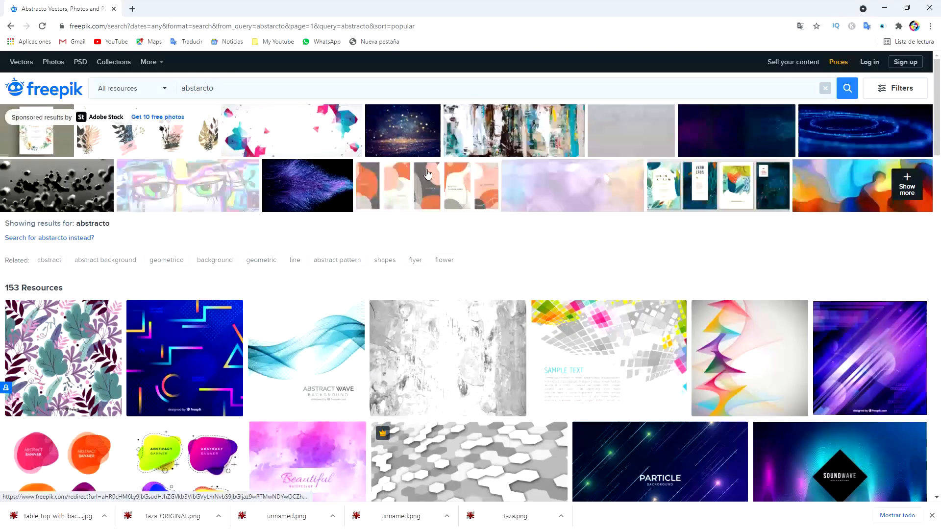
scroll(606, 271, "down", 15)
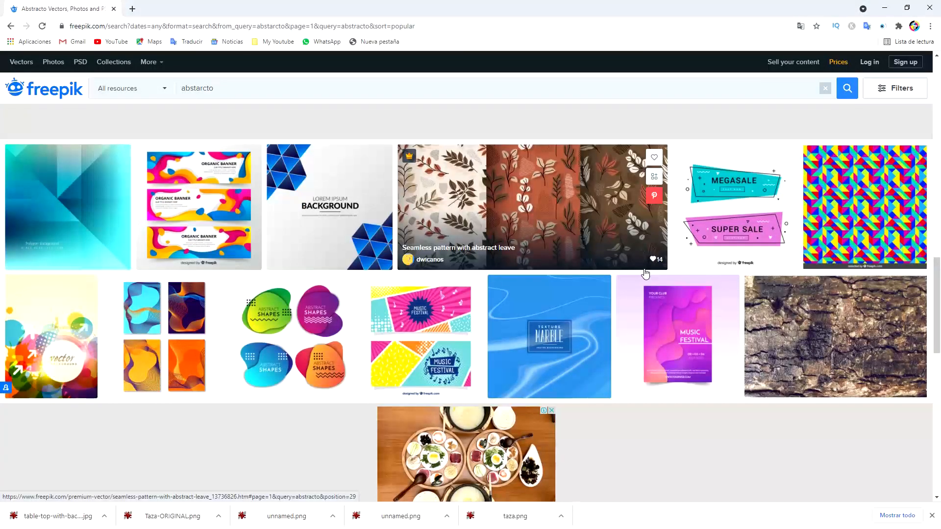
scroll(643, 269, "down", 13)
scroll(642, 269, "up", 2)
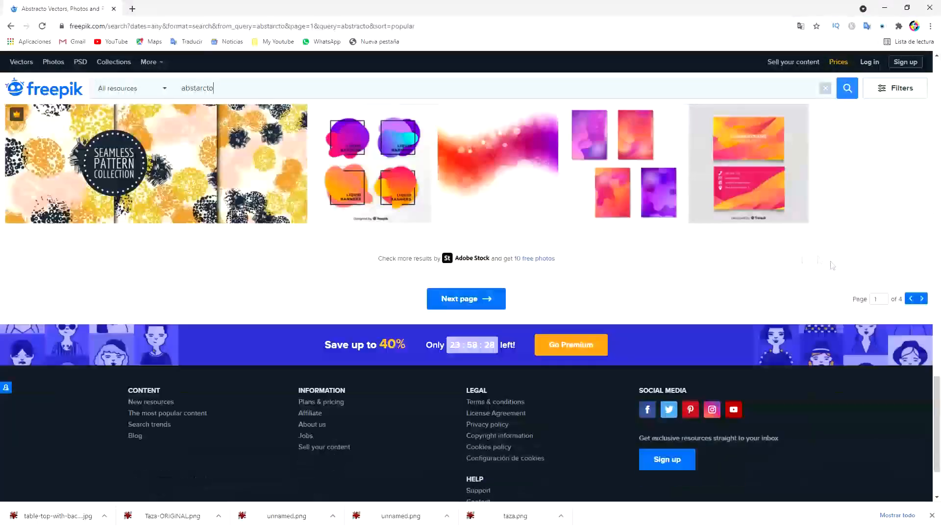
Browse the second and third result pages for an abstract design suitable for the mug.
left_click(920, 298)
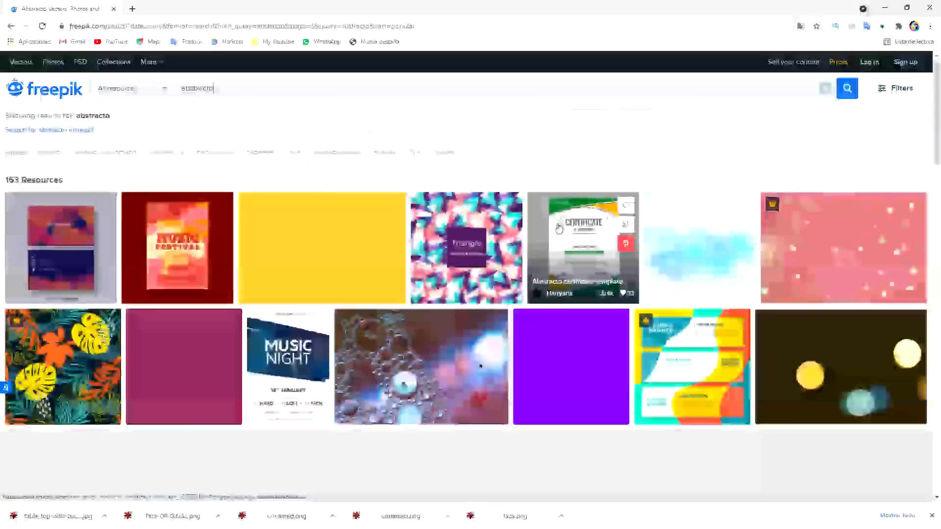
scroll(539, 264, "down", 10)
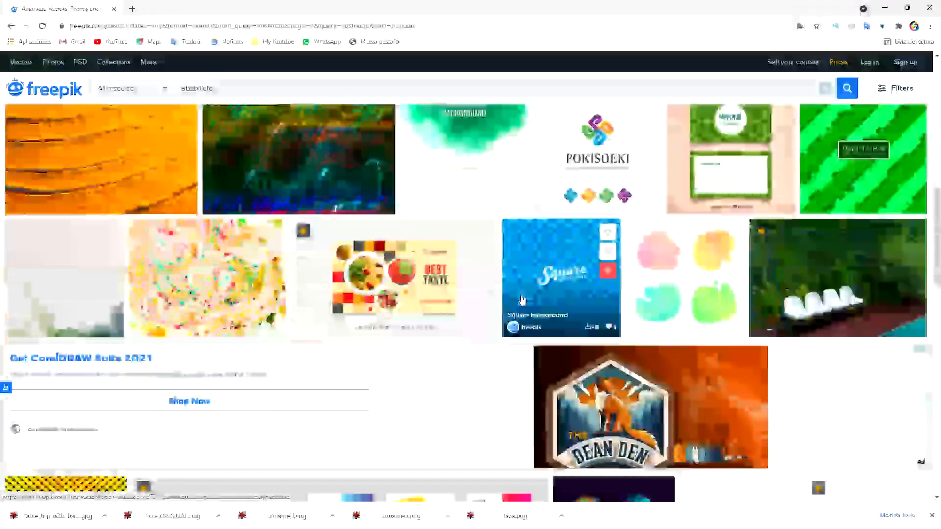
scroll(580, 269, "down", 10)
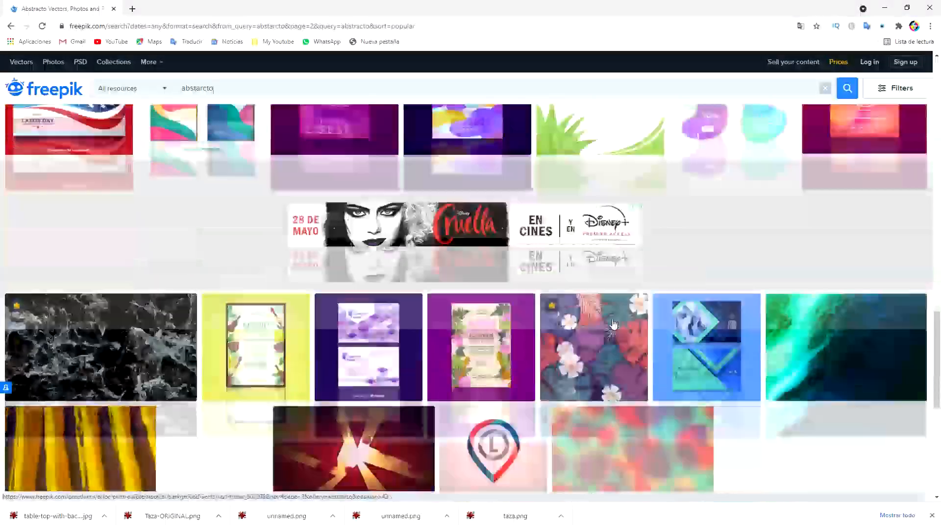
left_click(922, 284)
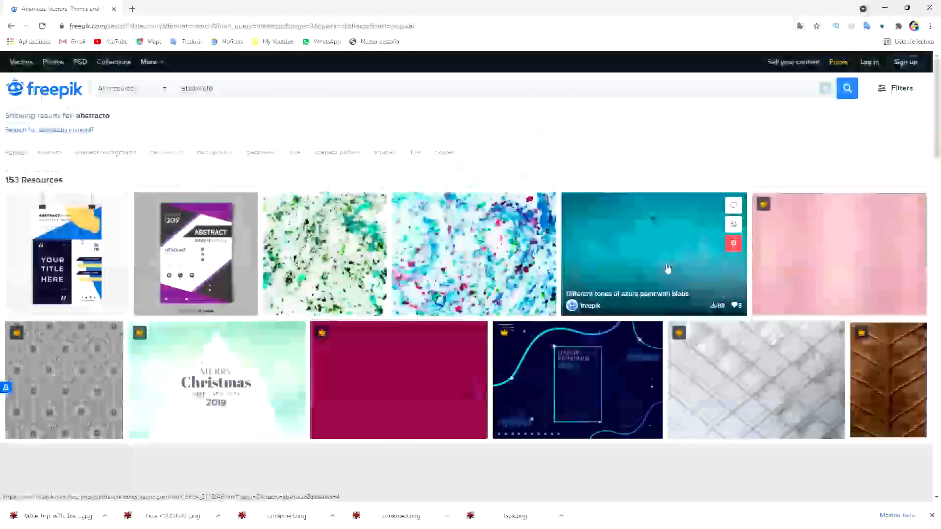
scroll(668, 269, "down", 10)
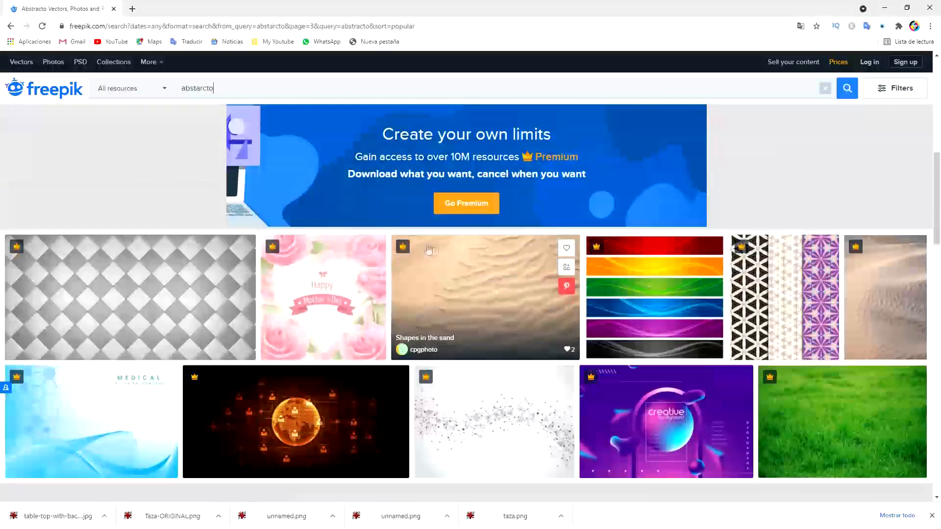
scroll(396, 252, "up", 7)
scroll(372, 248, "down", 5)
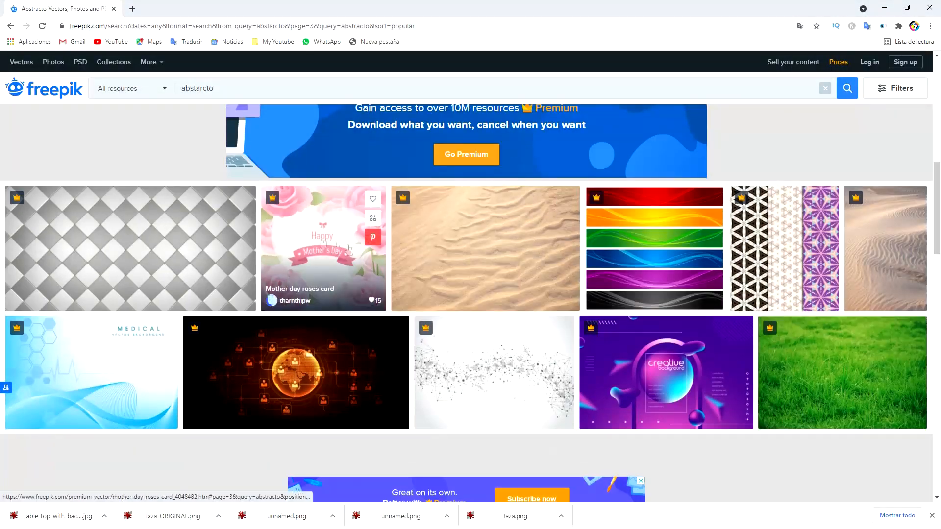
Open the picture of the Colorful wavy line banners resource in its own browser tab and copy the image.
left_click(601, 216)
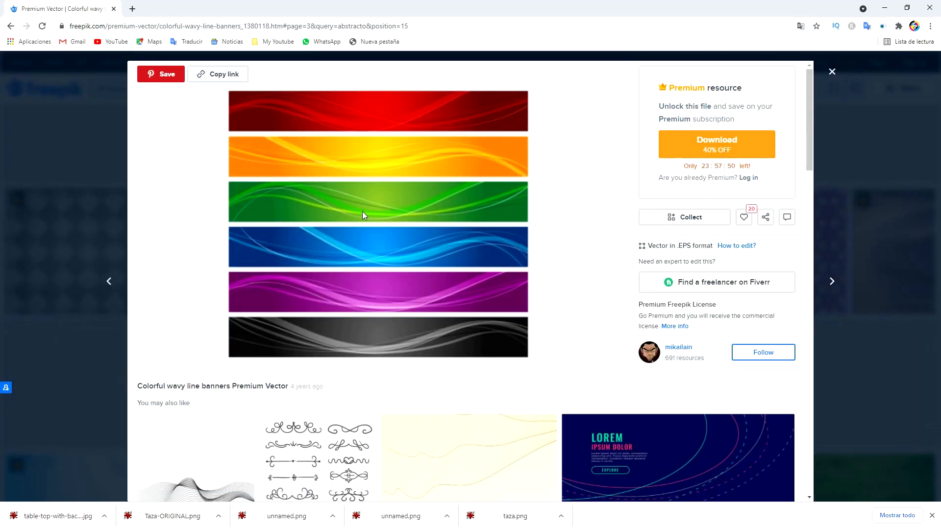
scroll(375, 179, "down", 5)
scroll(377, 181, "up", 4)
scroll(377, 180, "up", 1)
right_click(378, 182)
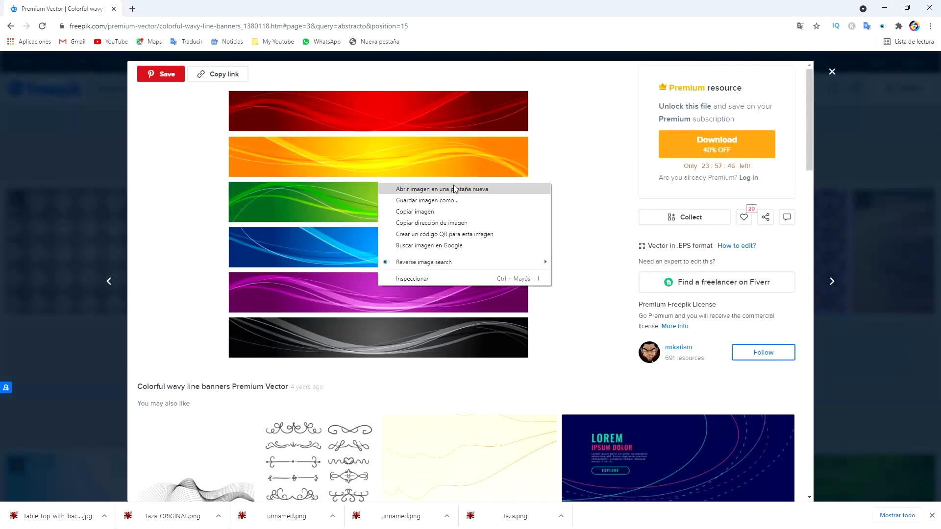
left_click(455, 191)
key("ctrl+Tab")
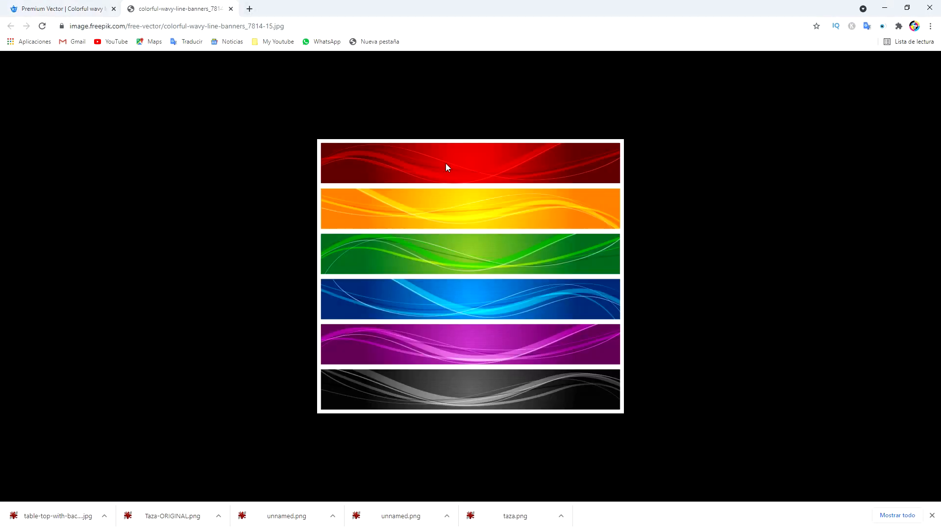
right_click(463, 257)
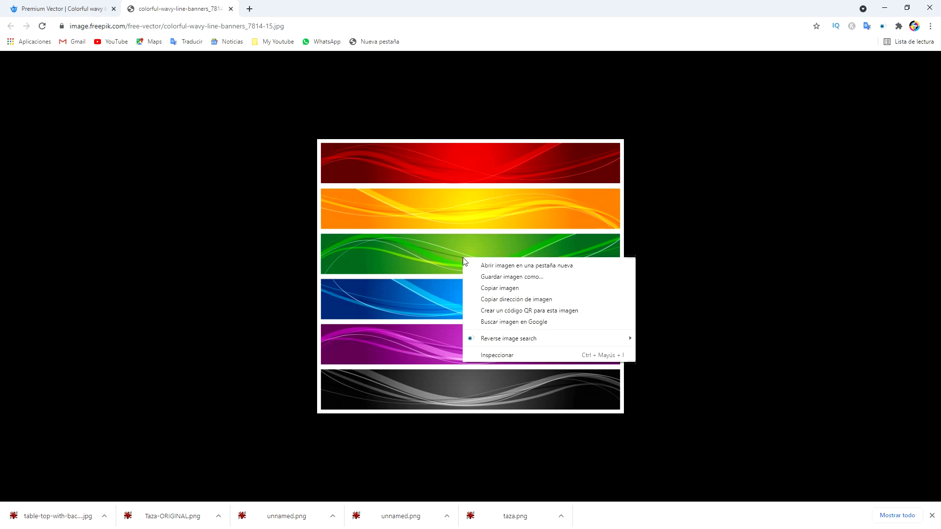
left_click(519, 285)
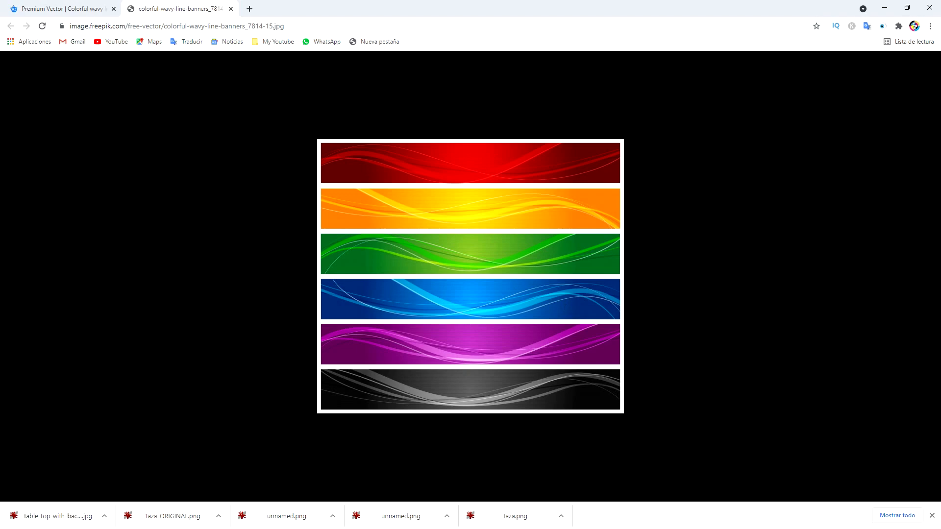
Switch to CorelDRAW, paste the copied banners image into the Workspace layer and place it beside the mockup scene.
key("alt+Tab")
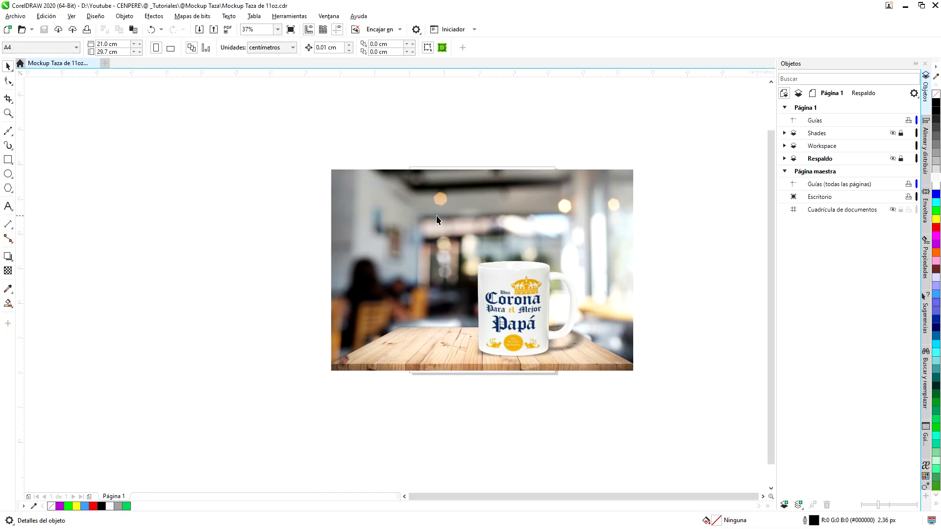
left_click(134, 30)
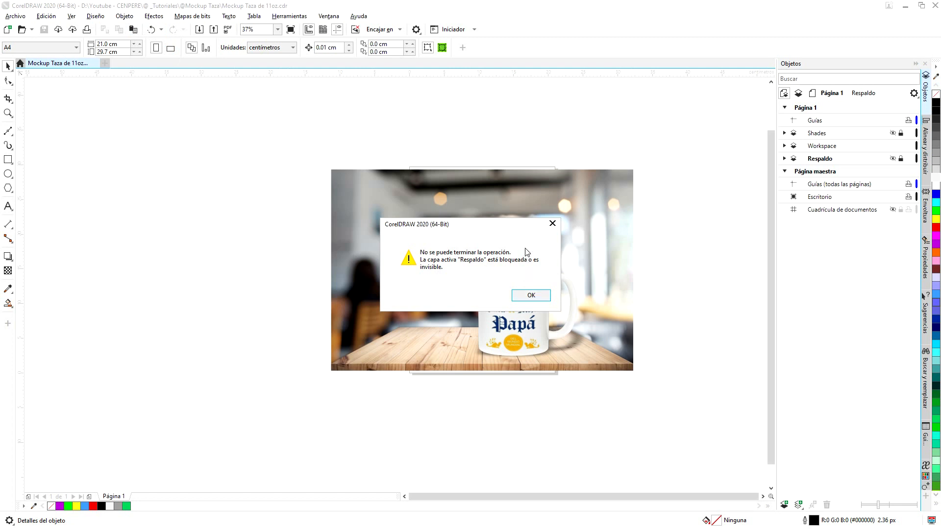
left_click(531, 295)
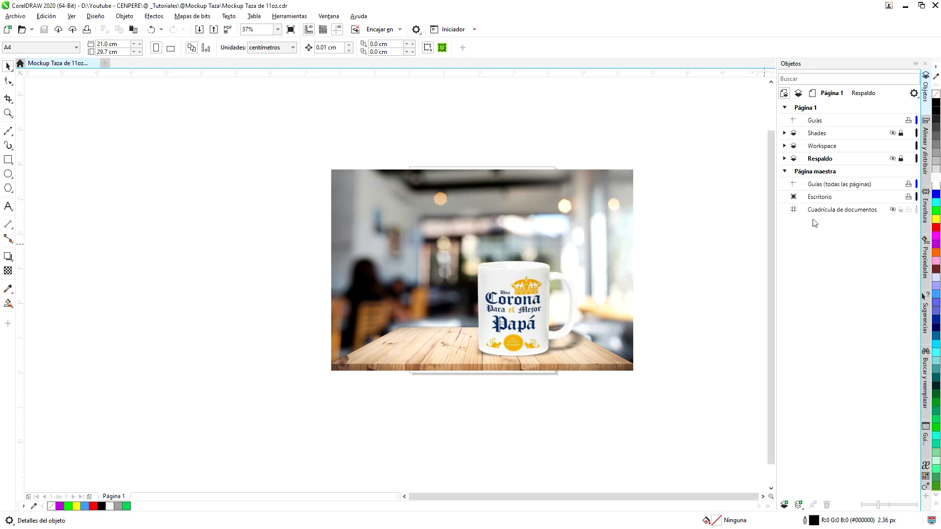
left_click(844, 149)
left_click(133, 30)
left_click_drag(513, 252, 274, 255)
Delete the Corona design (Diseño) from the front of the mug.
left_click(522, 297)
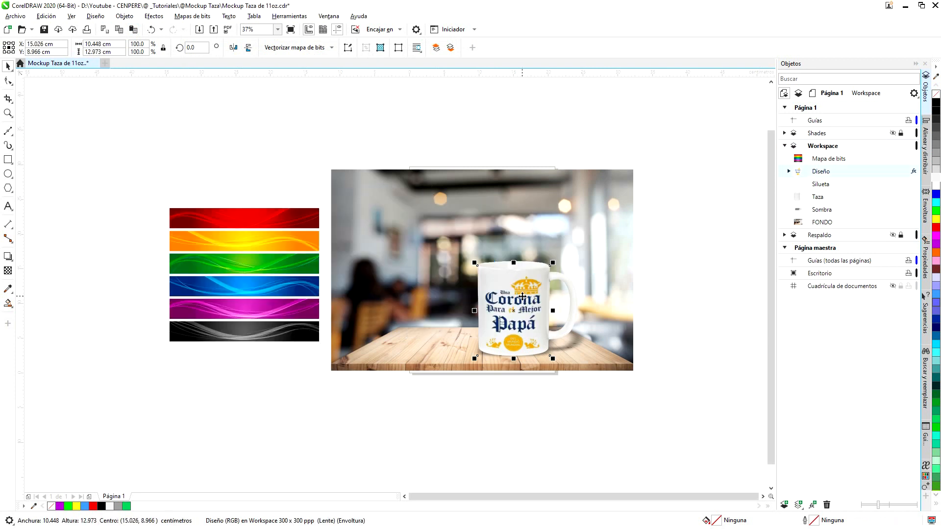
left_click_drag(523, 297, 458, 204)
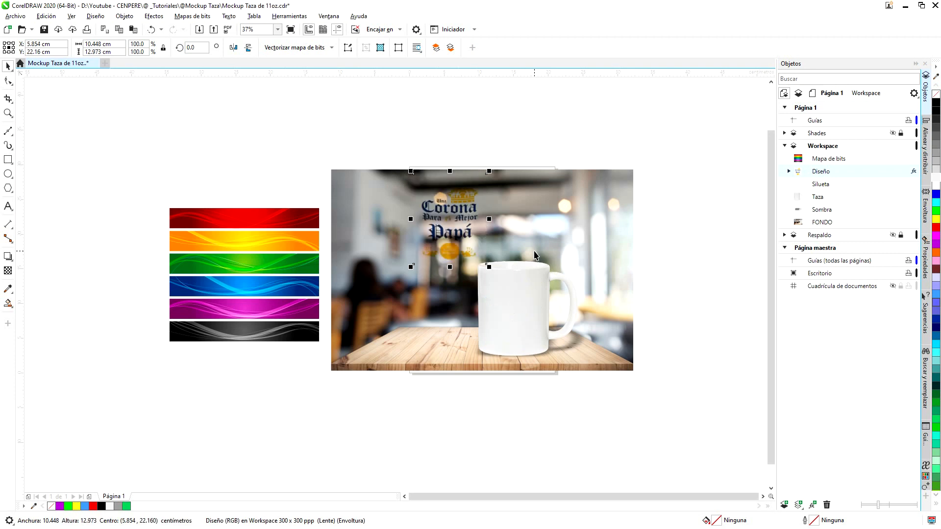
key("ctrl+z")
key("Delete")
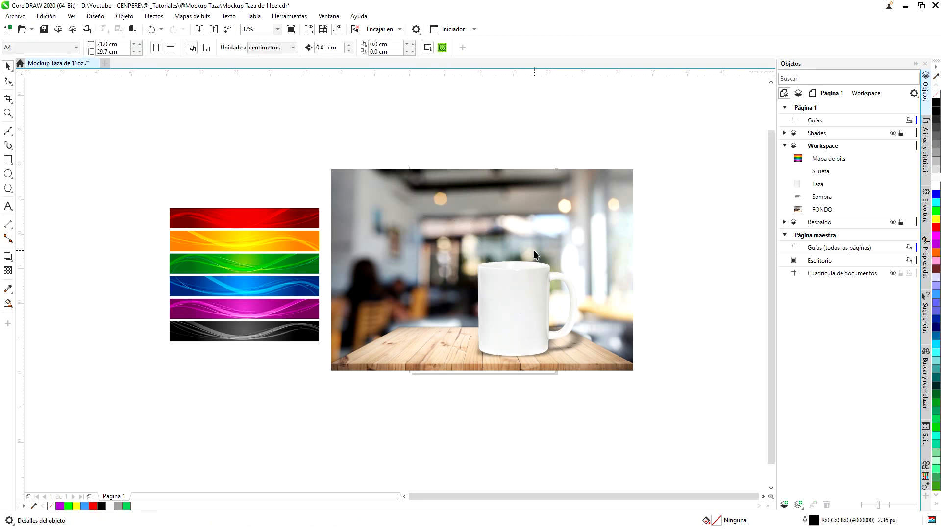
Warp the banners image with the Envelope tool, creating the envelope from the Silueta shape on the mug.
left_click(279, 249)
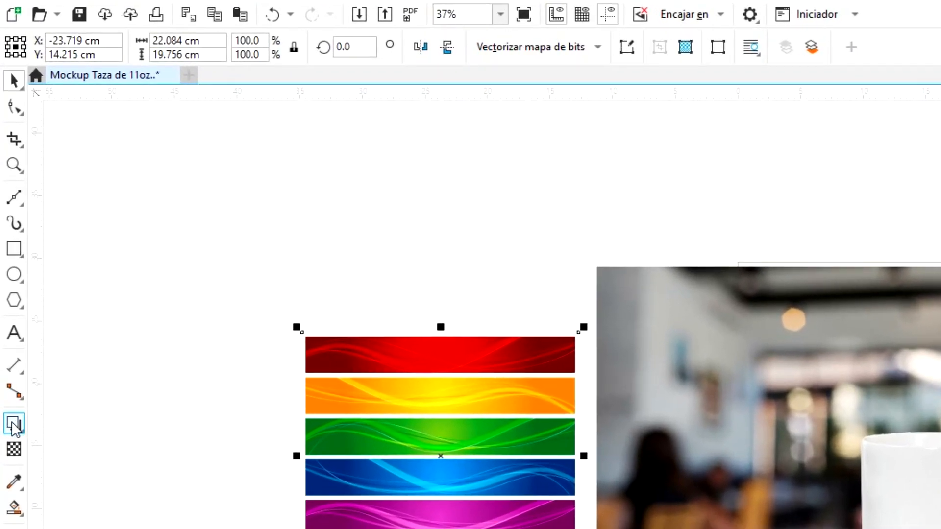
left_click(11, 339)
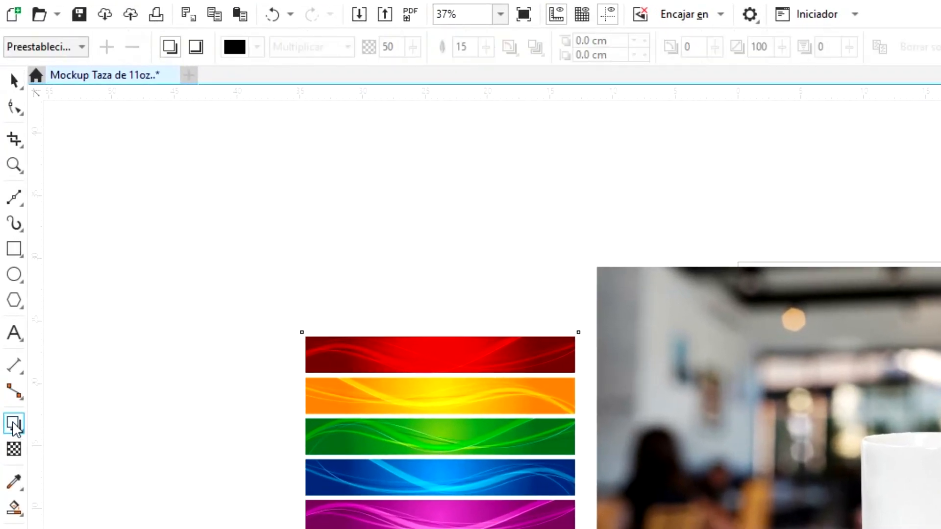
left_click(13, 425)
left_click(80, 503)
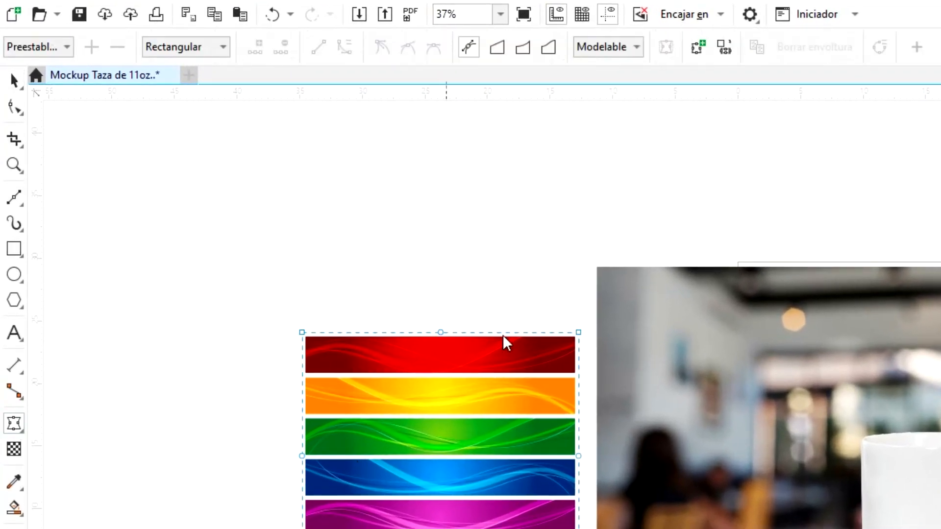
left_click(724, 46)
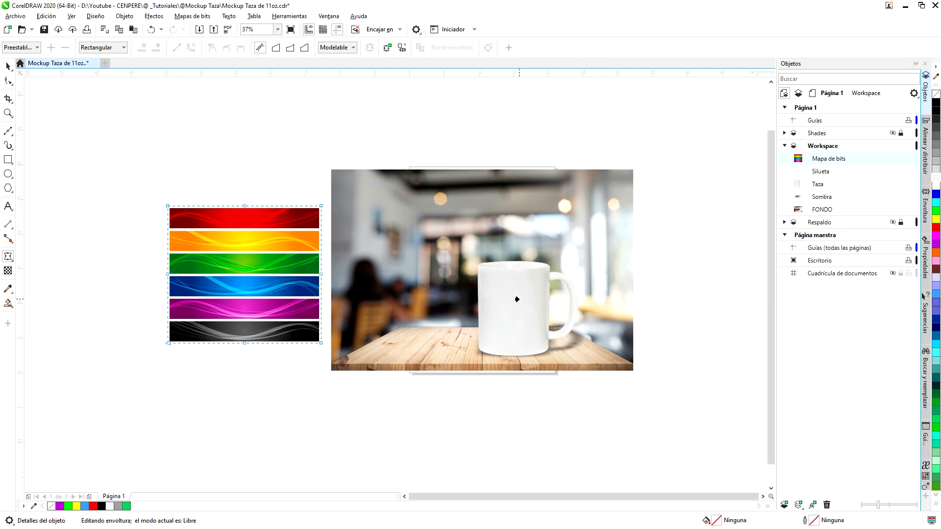
left_click(517, 299)
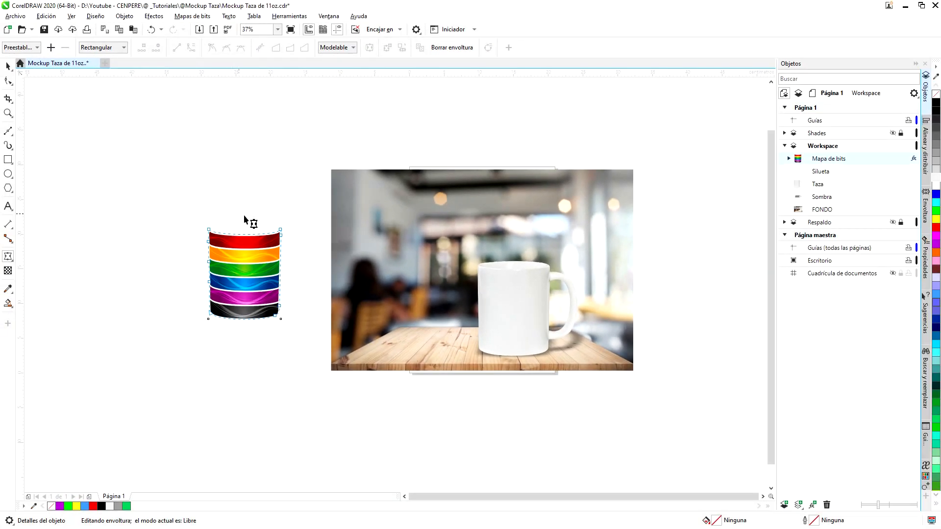
Align the warped banners image with the mug's Silueta shape, centring it both horizontally and vertically.
key("space")
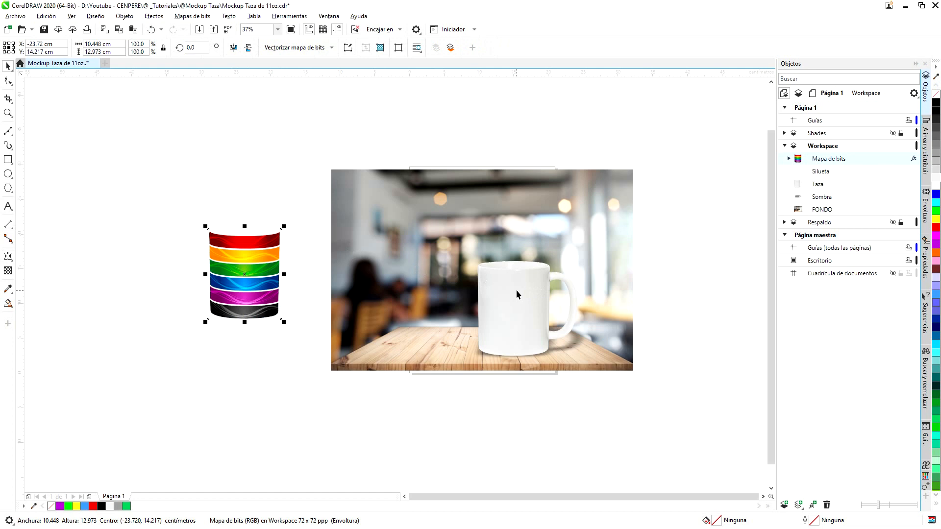
left_click(517, 291, "shift")
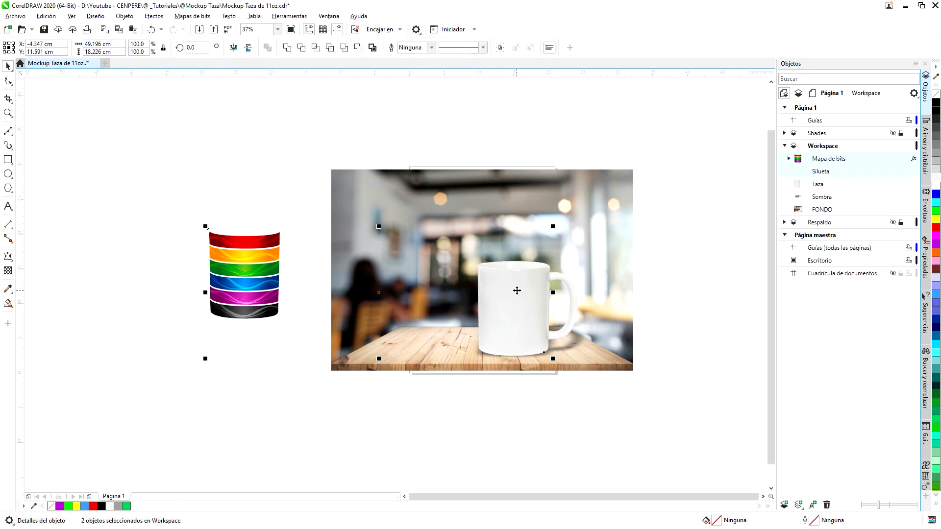
key("e")
key("c")
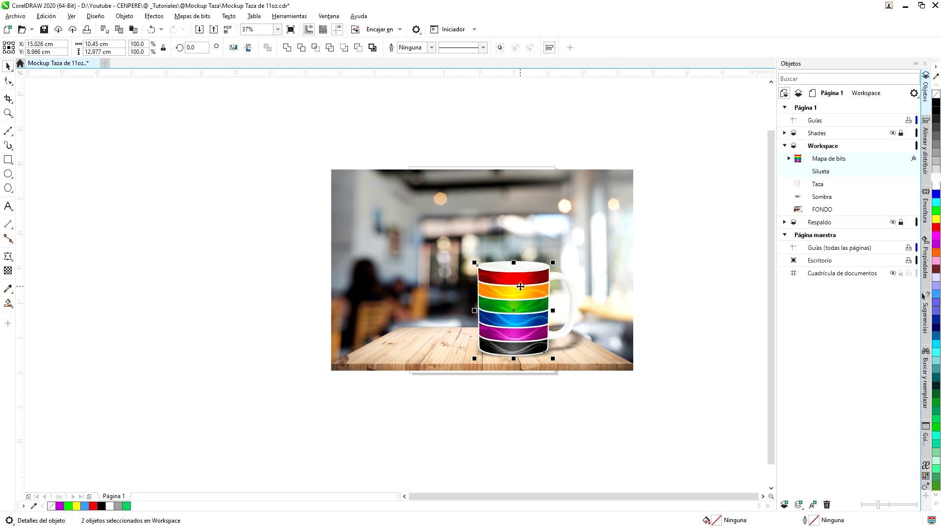
Examine closely how the striped banners design fits the mug's rim, sides and base.
scroll(520, 287, "up", 4)
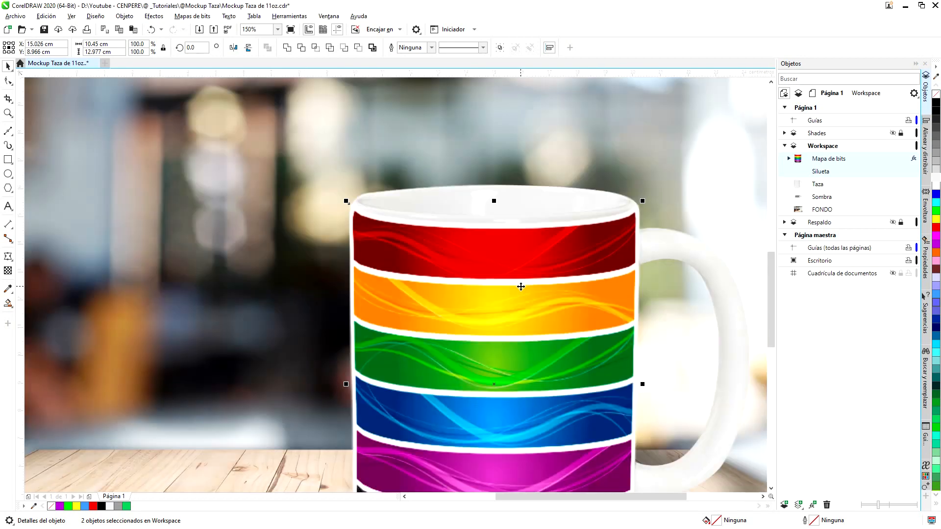
scroll(519, 271, "up", 2)
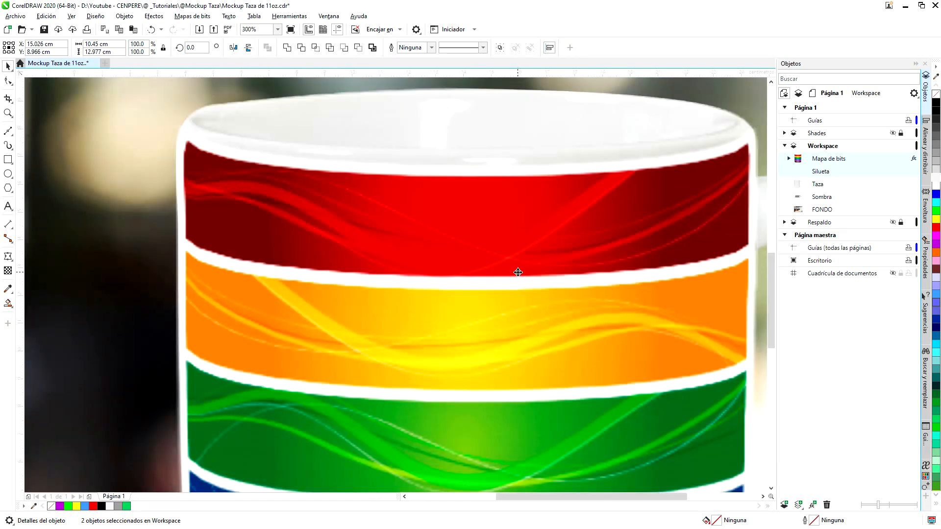
scroll(518, 271, "down", 2)
scroll(552, 289, "down", 2)
scroll(576, 389, "up", 2)
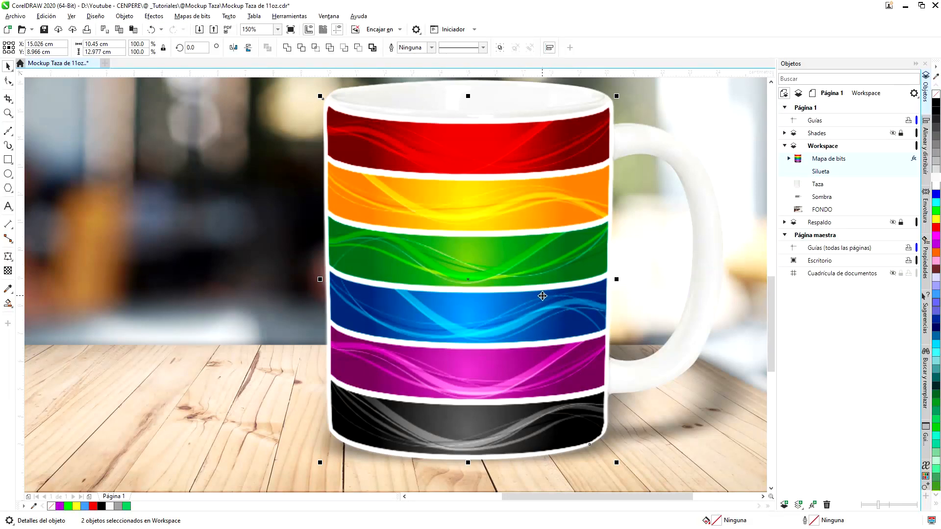
scroll(534, 296, "down", 2)
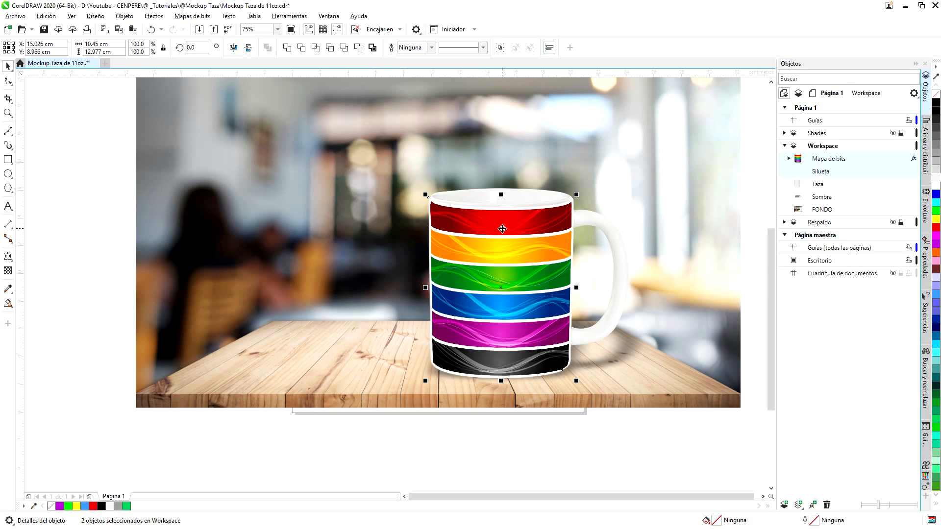
scroll(502, 229, "up", 2)
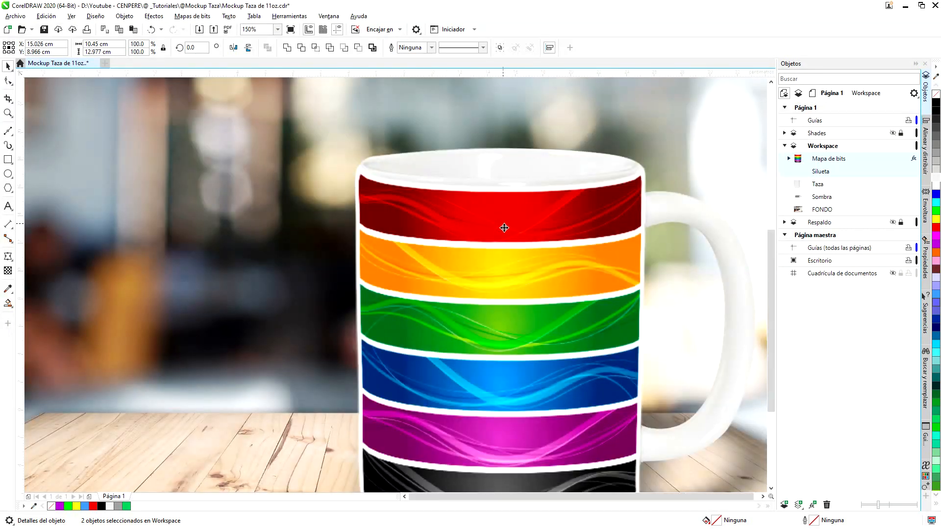
scroll(504, 221, "down", 2)
scroll(524, 307, "up", 2)
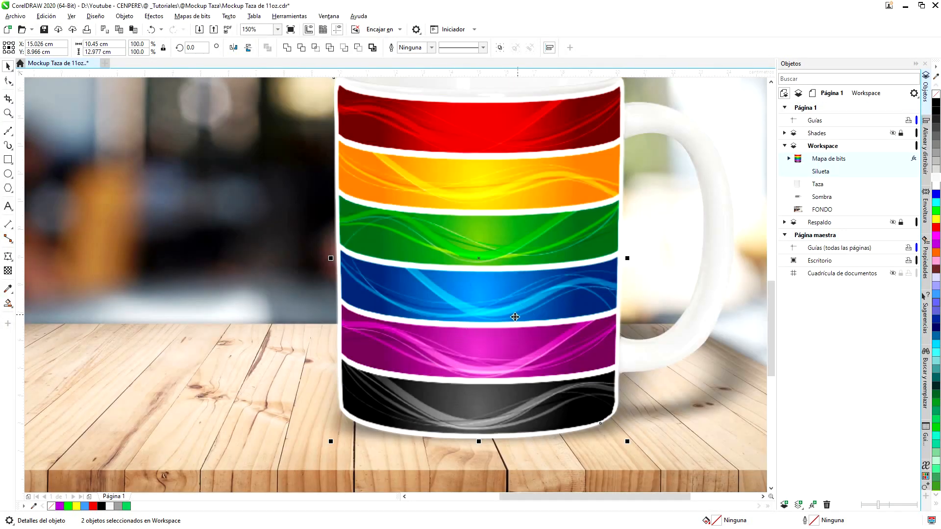
scroll(514, 317, "down", 2)
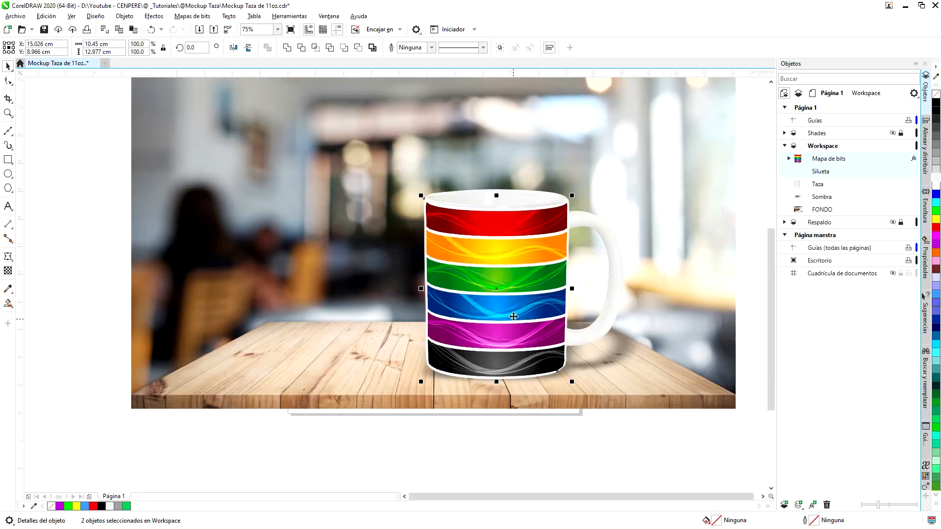
Set the transparency merge mode of the warped banners image on the mug to Multiplicar.
left_click(93, 247)
left_click(515, 246)
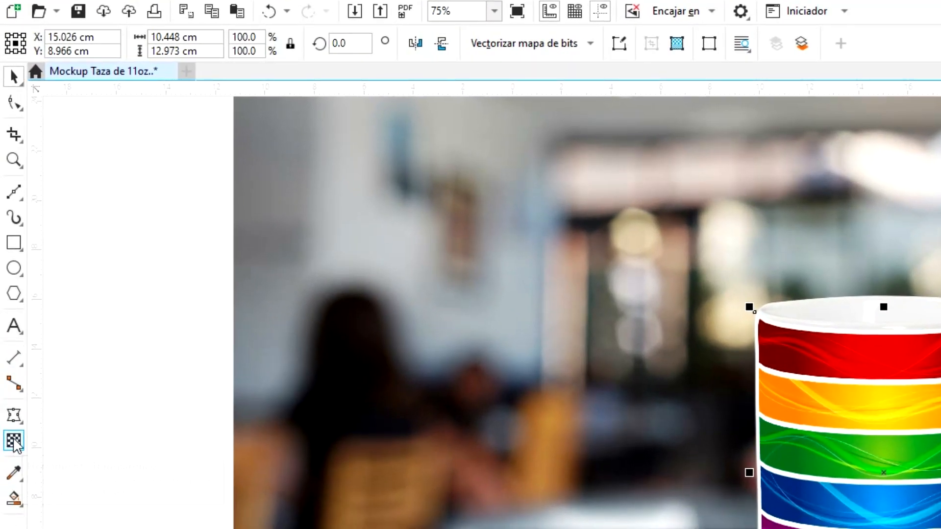
left_click(14, 442)
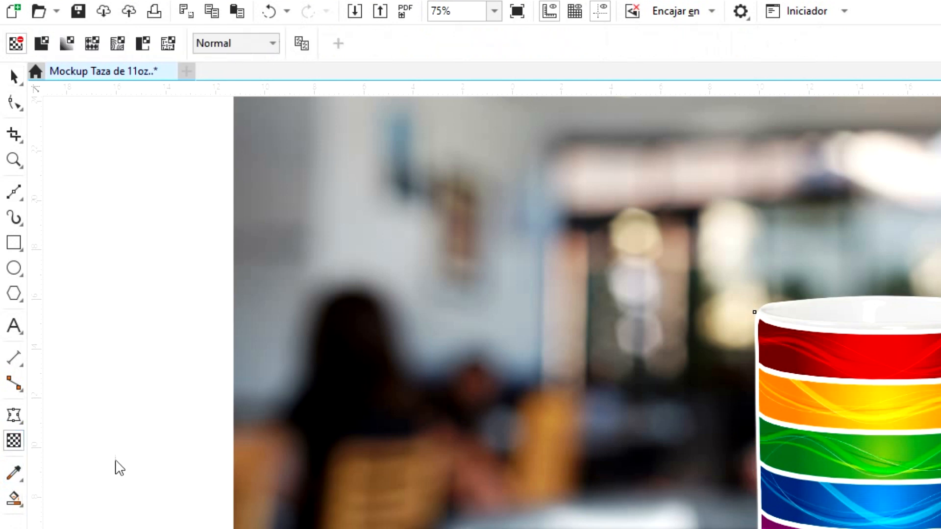
left_click(273, 44)
left_click(239, 134)
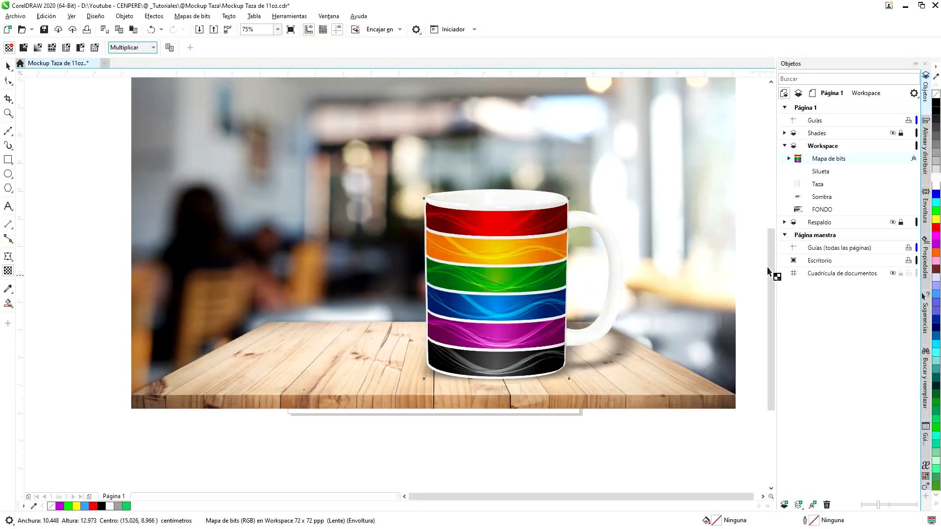
left_click(7, 65)
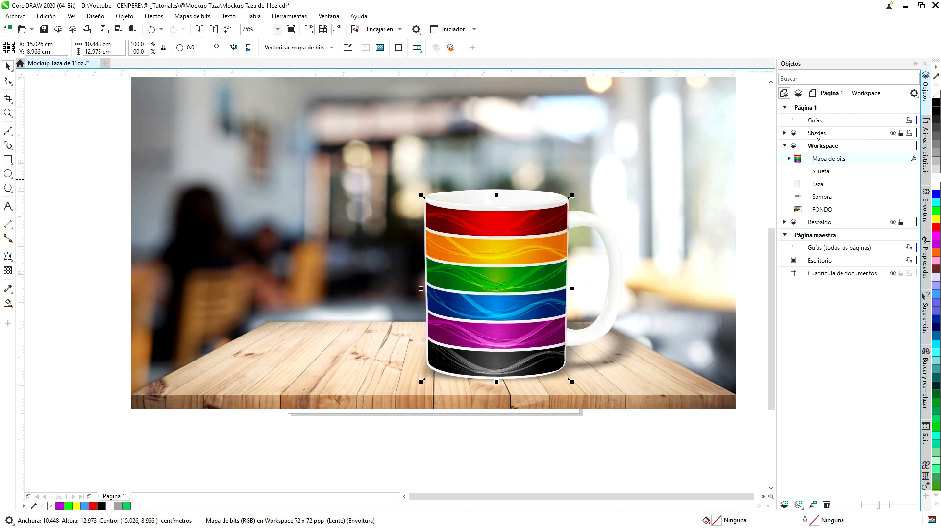
Show and unlock the Shades layer, and hide the upper of its two Taza-ORIGINAL.png images.
left_click(785, 133)
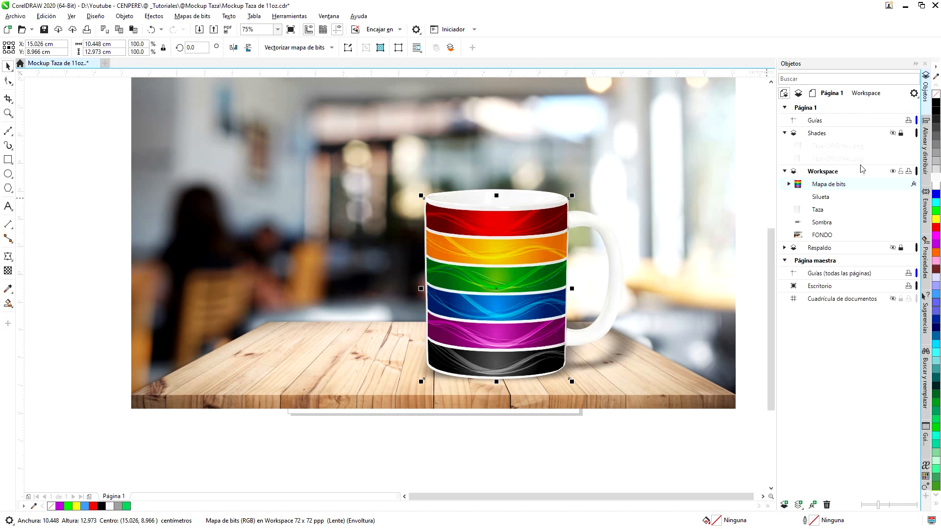
left_click(893, 133)
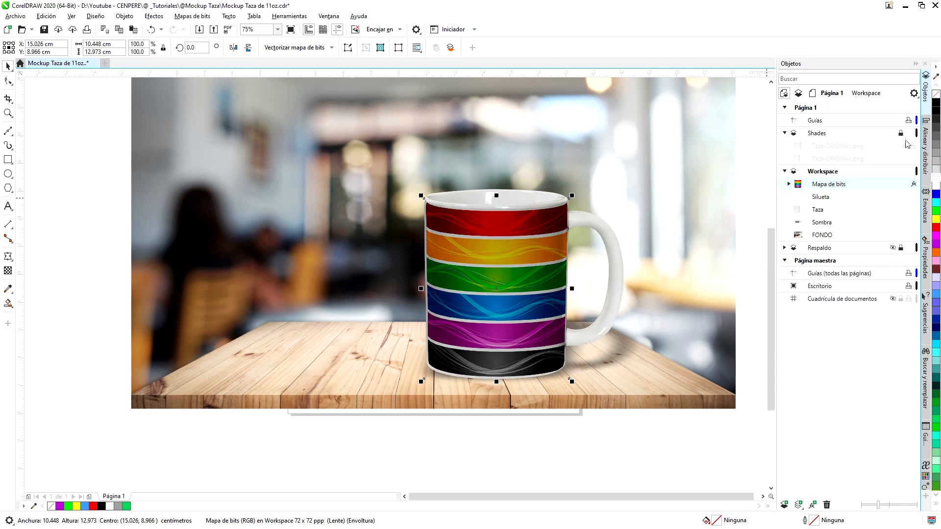
left_click(901, 133)
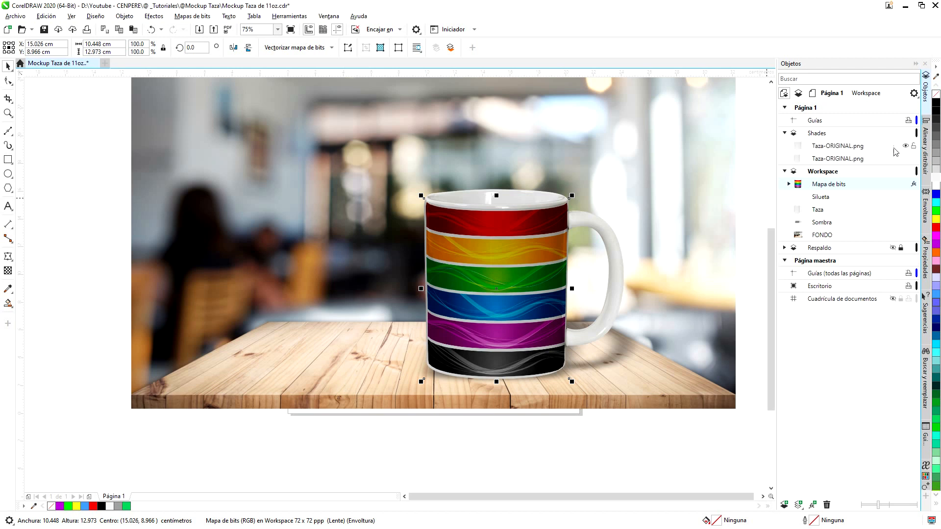
left_click(908, 146)
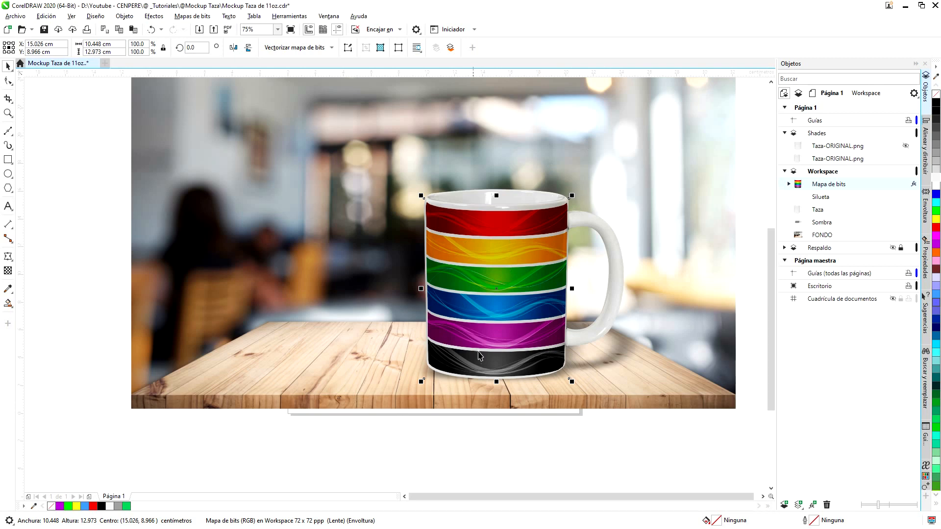
Deselect the design and examine how the mug's shading and highlights blend with the striped banners, close up and in the whole scene.
scroll(529, 271, "up", 2)
scroll(528, 271, "down", 2)
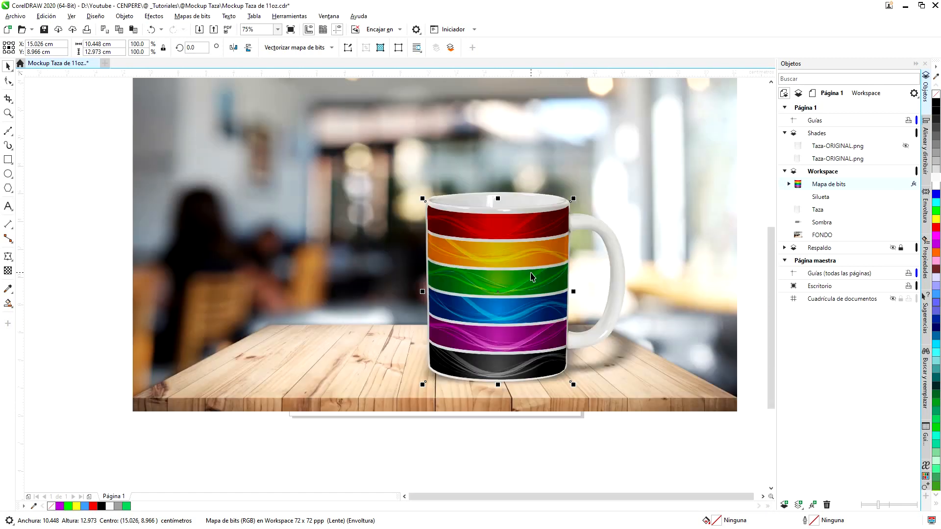
scroll(528, 271, "up", 2)
scroll(524, 277, "down", 3)
scroll(517, 285, "up", 2)
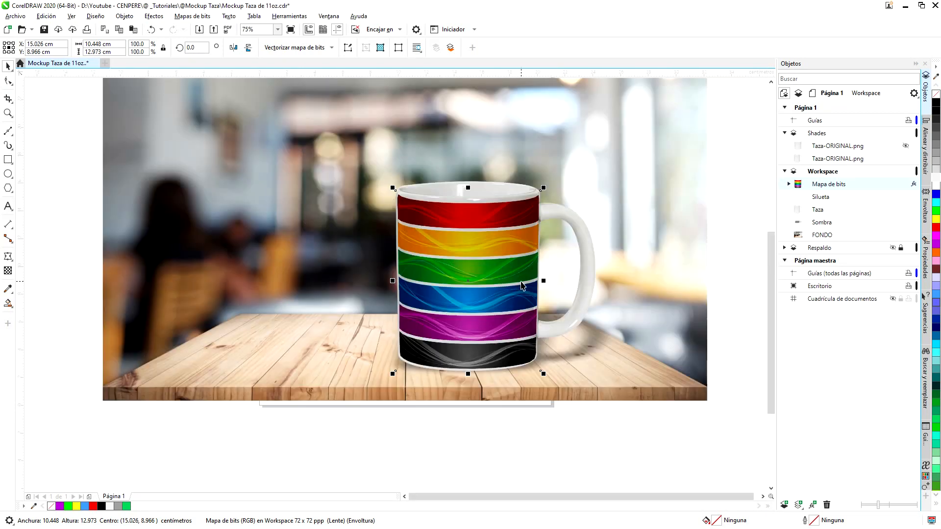
left_click(601, 419)
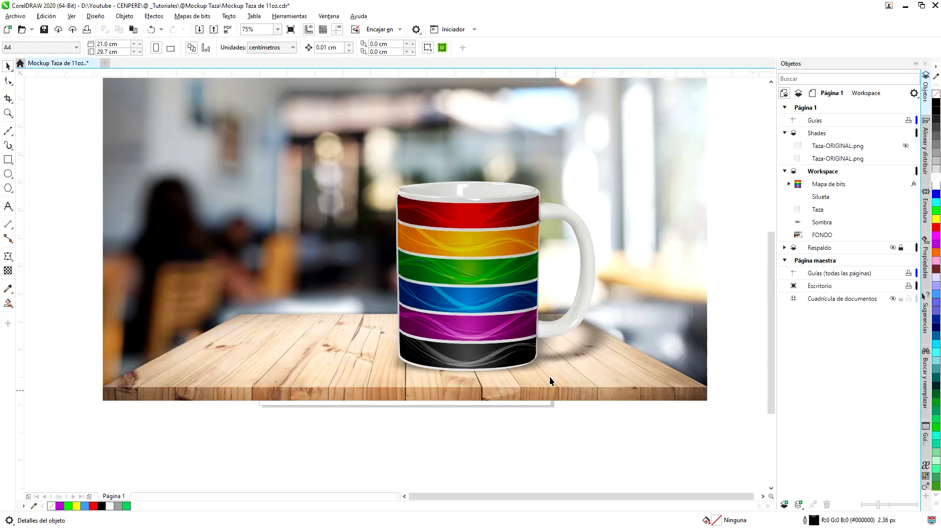
scroll(559, 340, "down", 2)
scroll(518, 295, "up", 2)
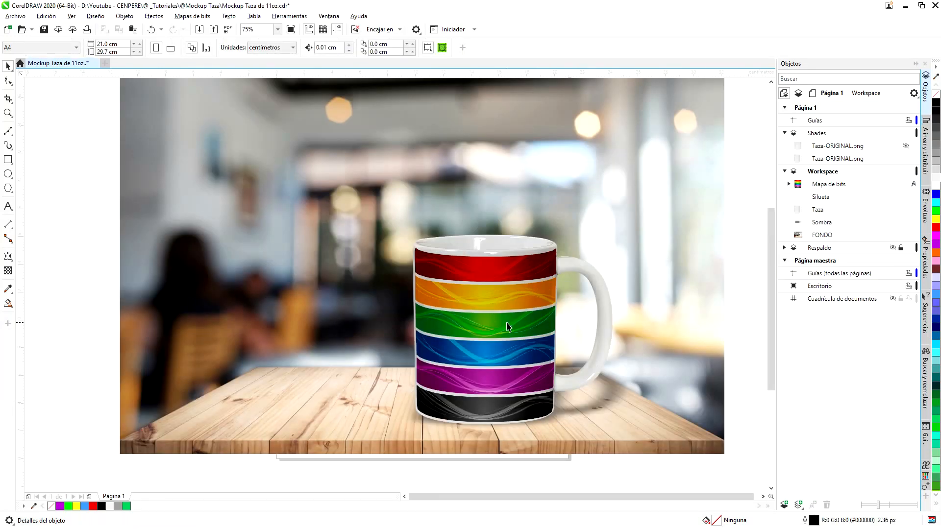
scroll(492, 319, "down", 2)
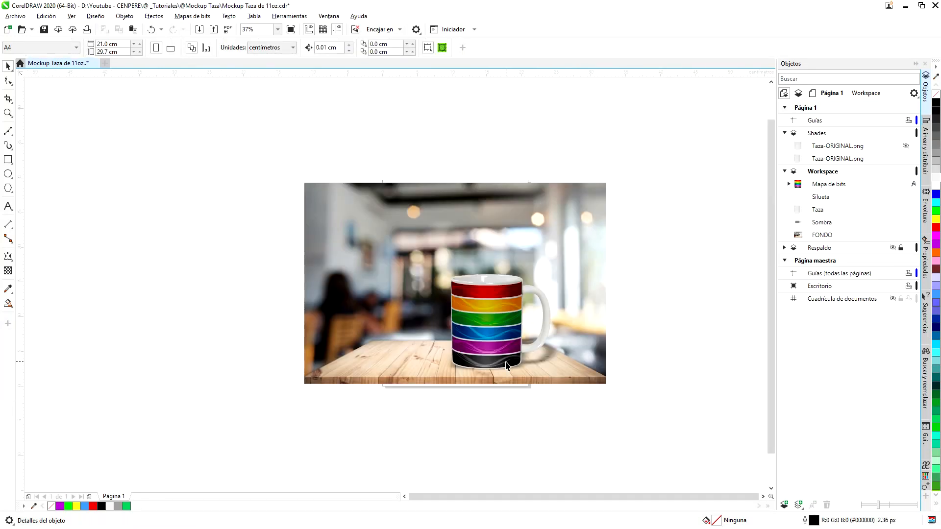